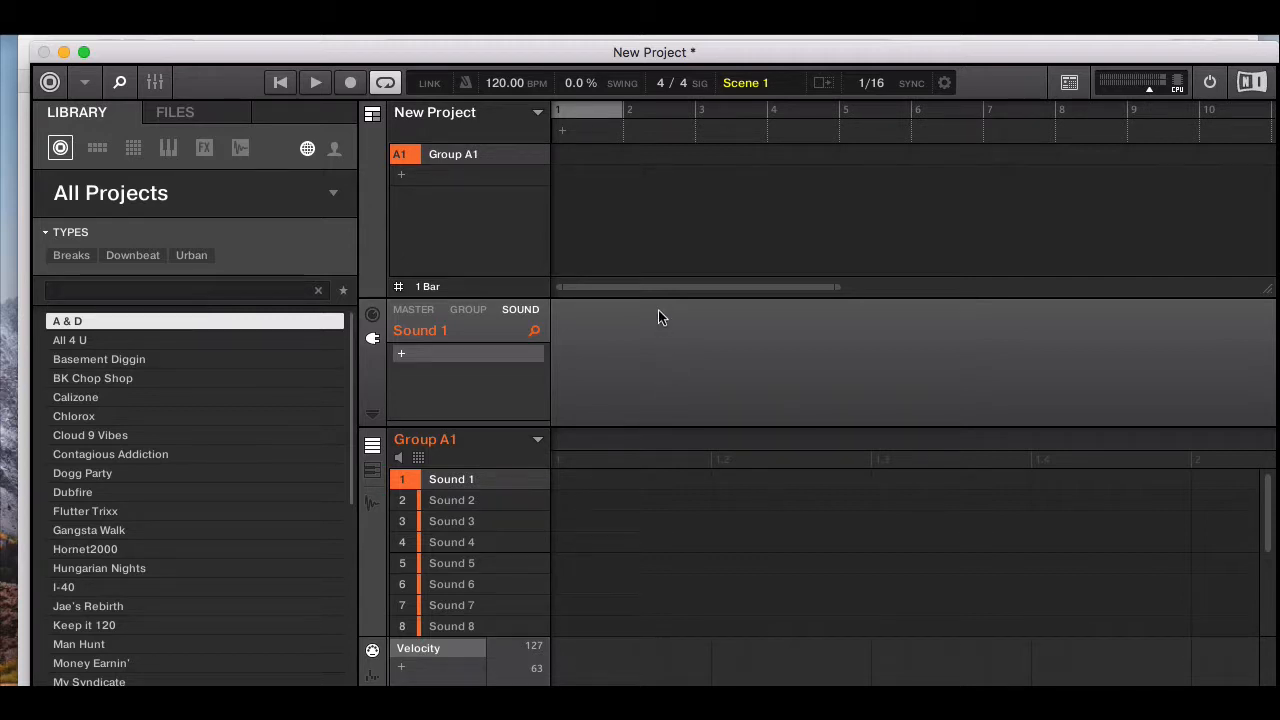
- View the version and licence information for Maschine 2 and close it
left_click(100, 25)
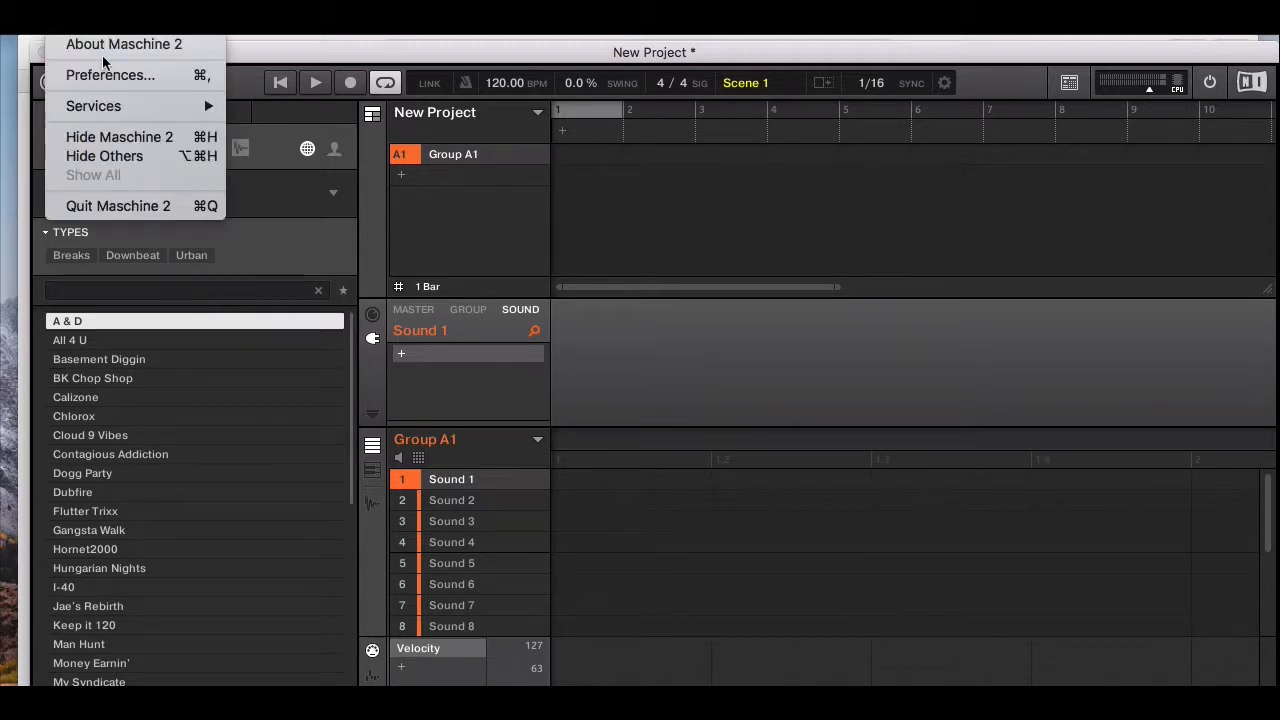
left_click(98, 44)
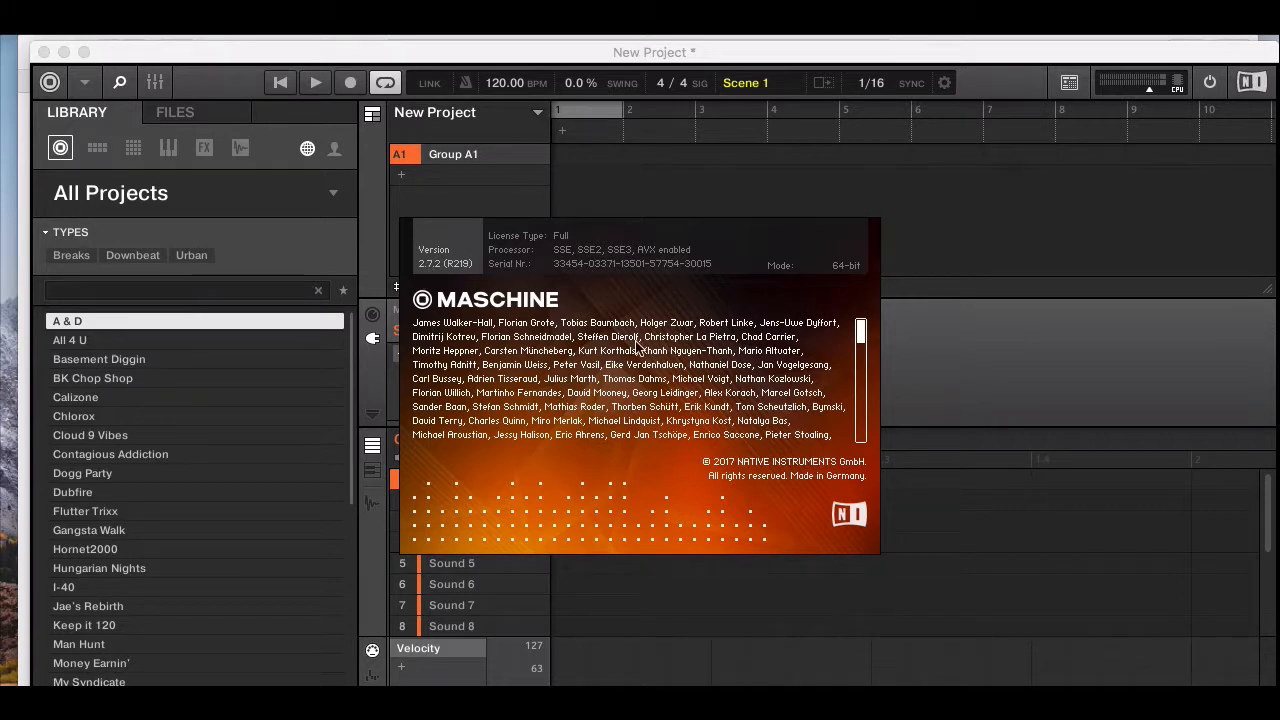
left_click(833, 300)
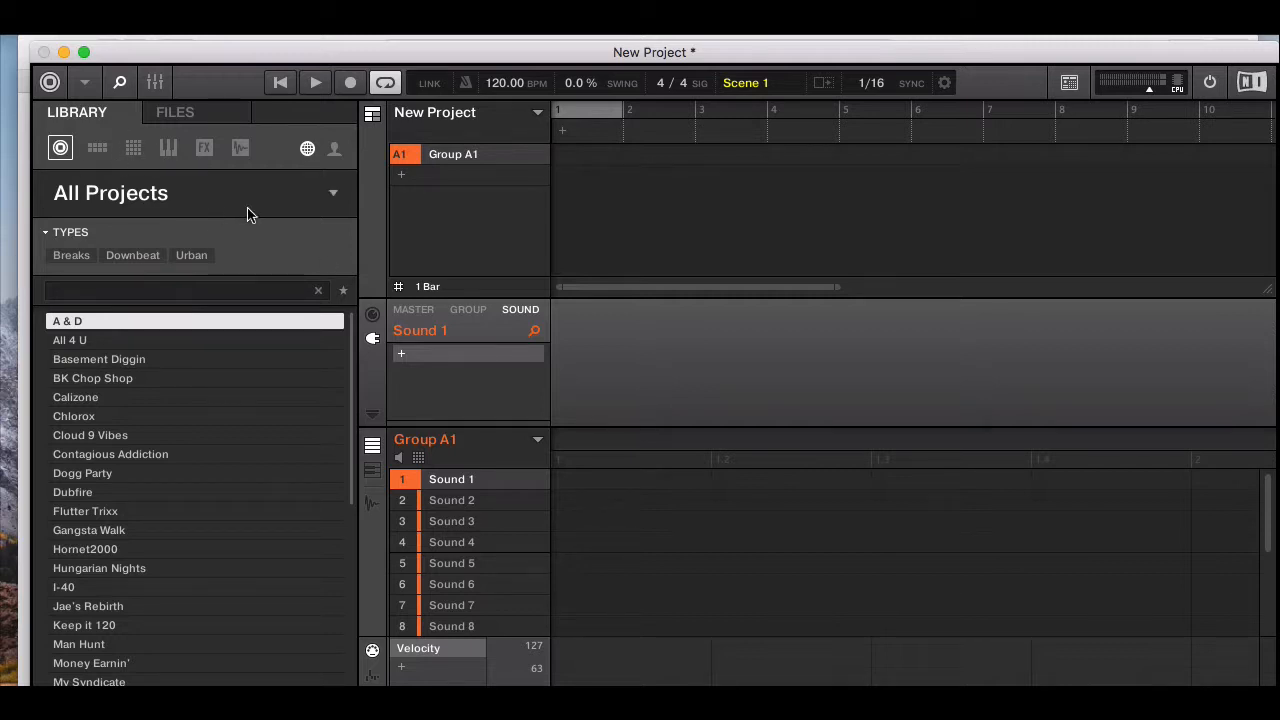
- Look over the library's project products and the "hexatoni trap 158 march 2018 Samples" folder in Finder
left_click(336, 197)
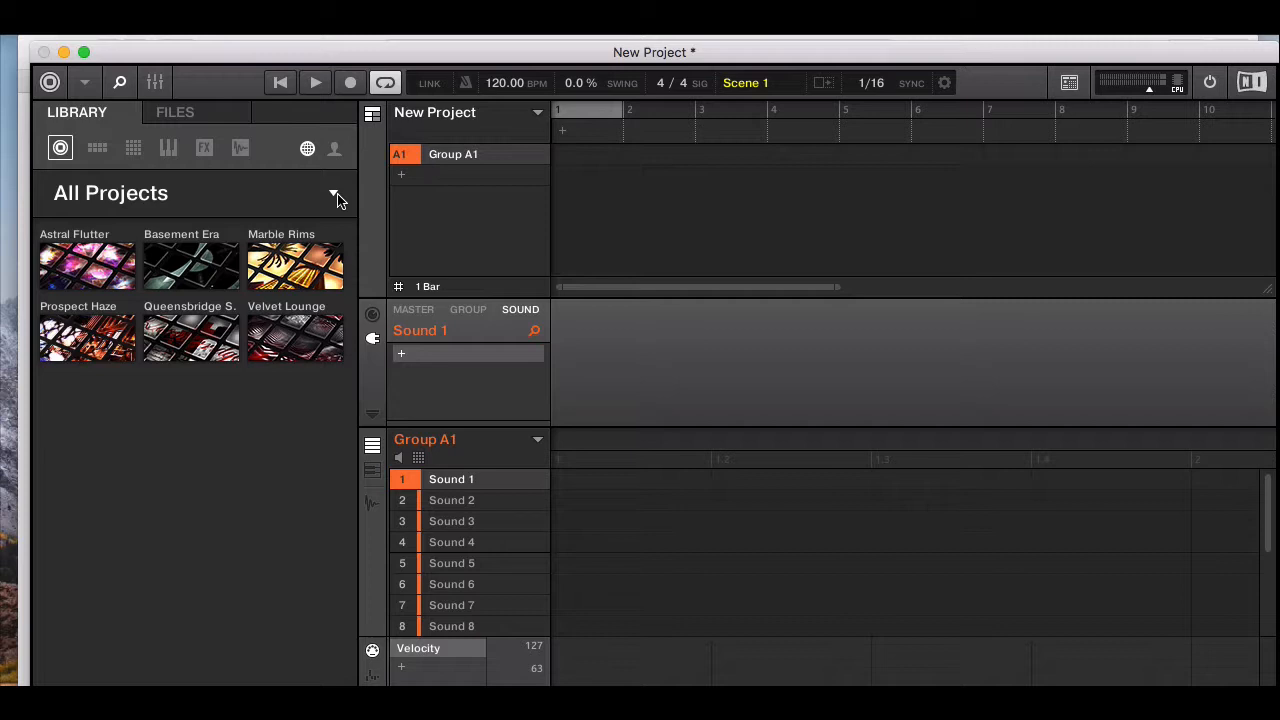
left_click(335, 196)
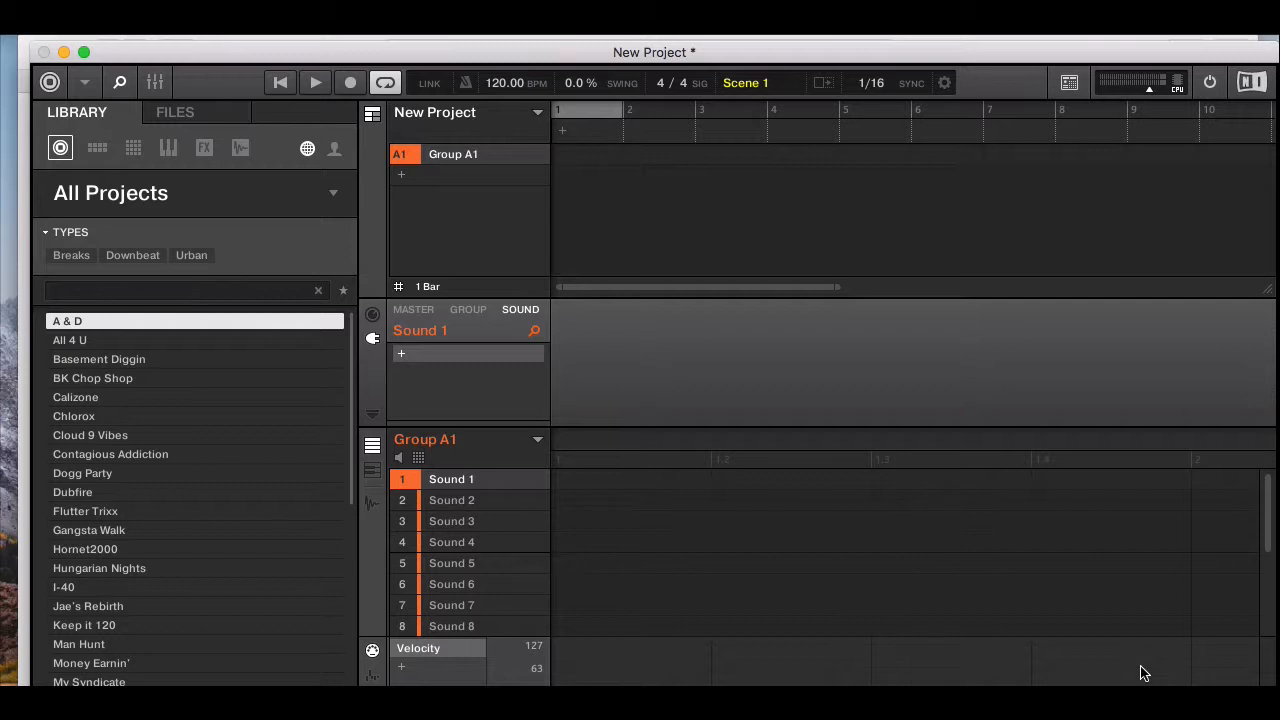
left_click(1082, 690)
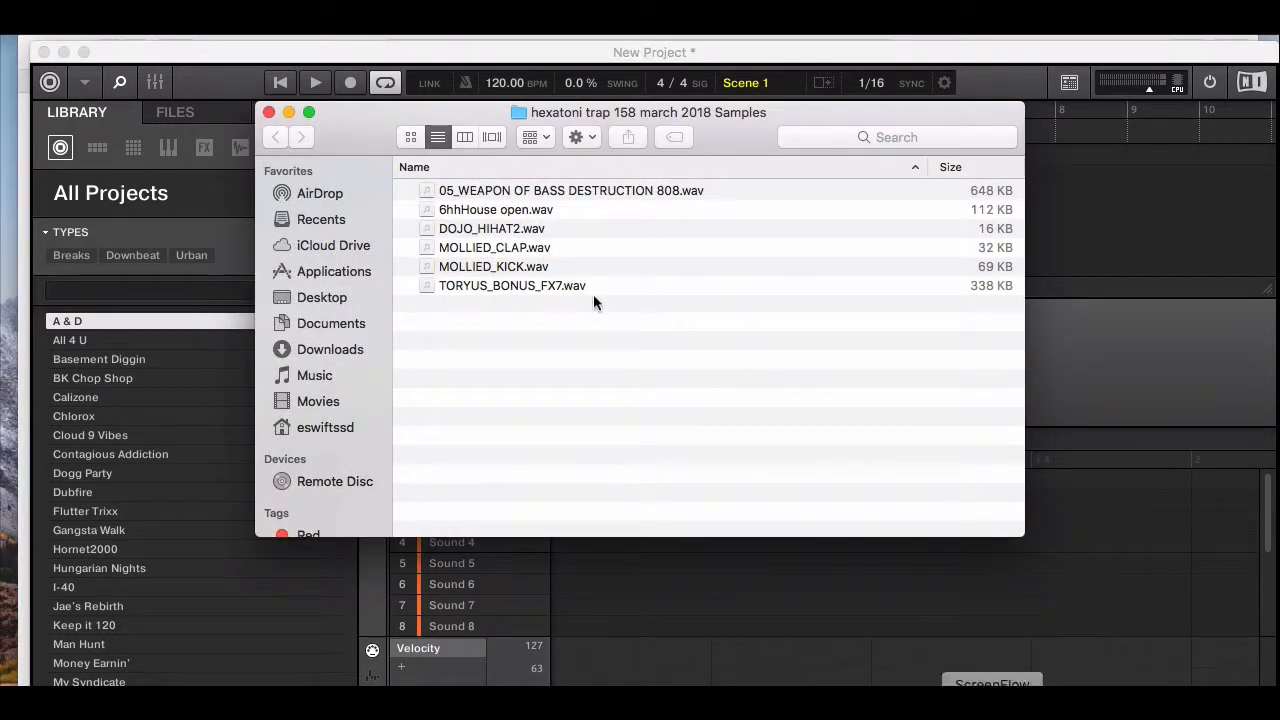
left_click(289, 113)
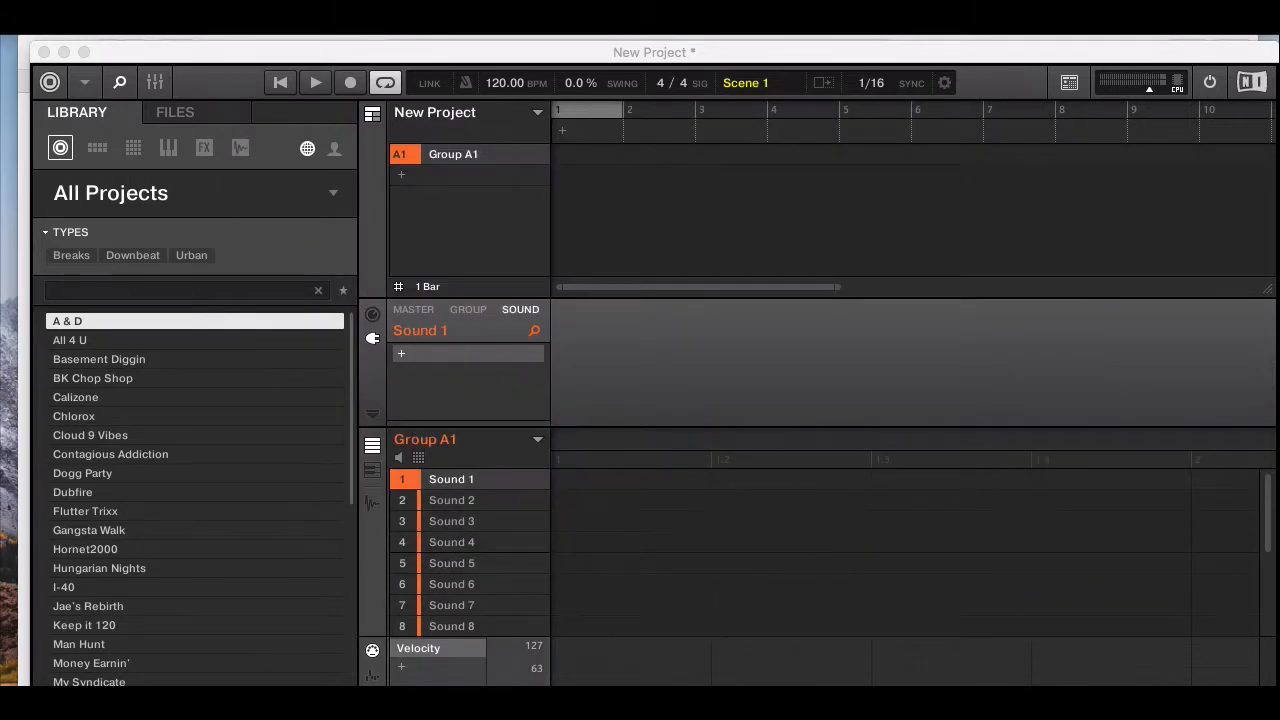
- Switch to Safari, view the Producers Choice, Loopmasters and Modern Producers sites, and pause the YouTube video before returning to Maschine
left_click(250, 690)
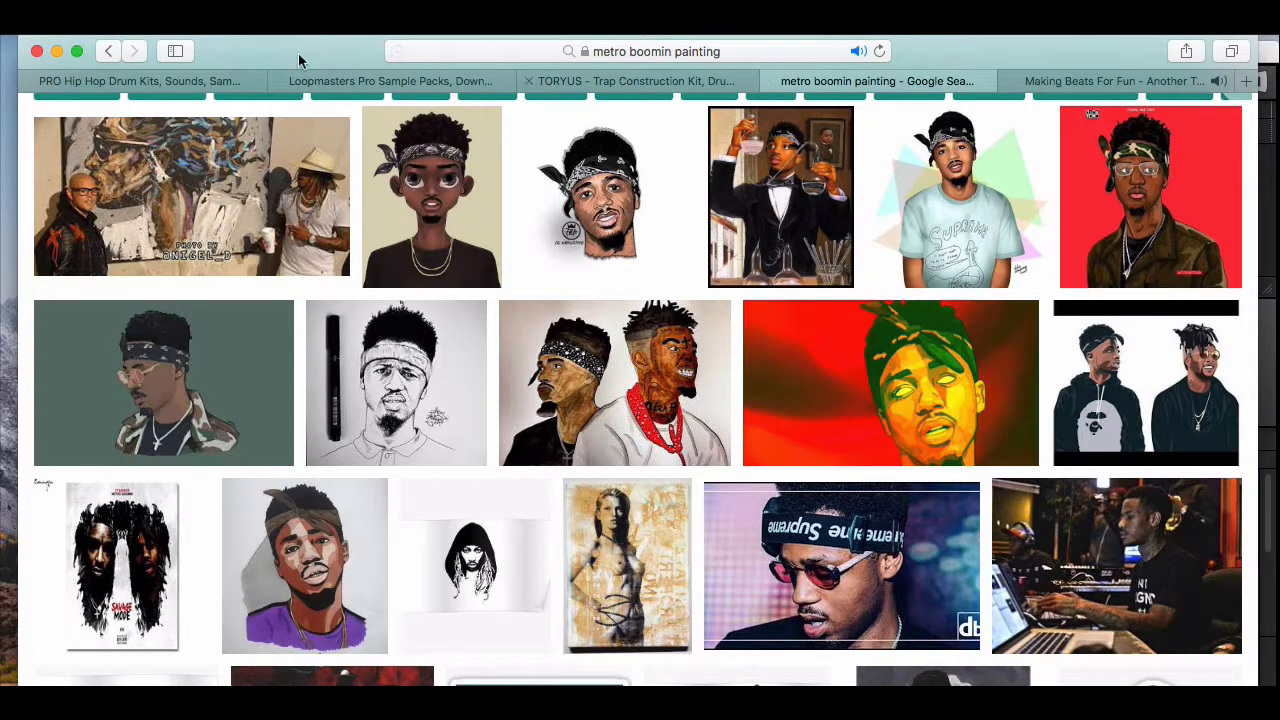
left_click(166, 78)
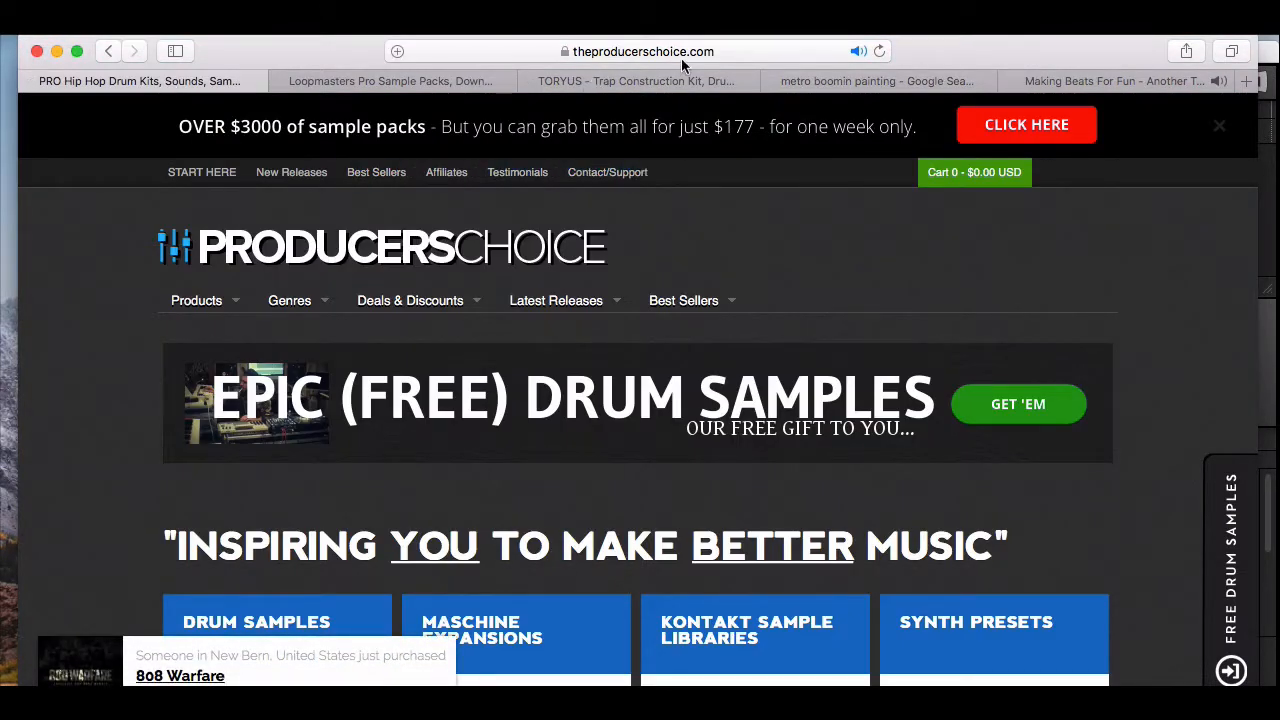
left_click(427, 88)
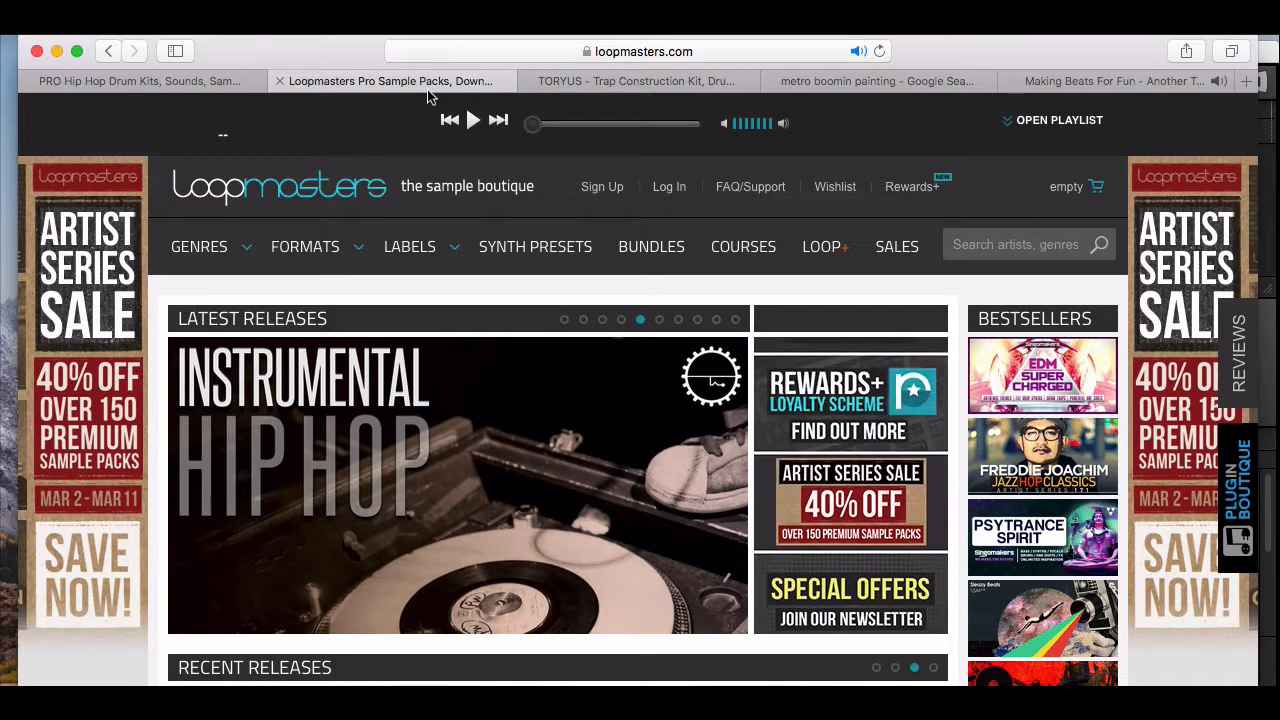
left_click(617, 78)
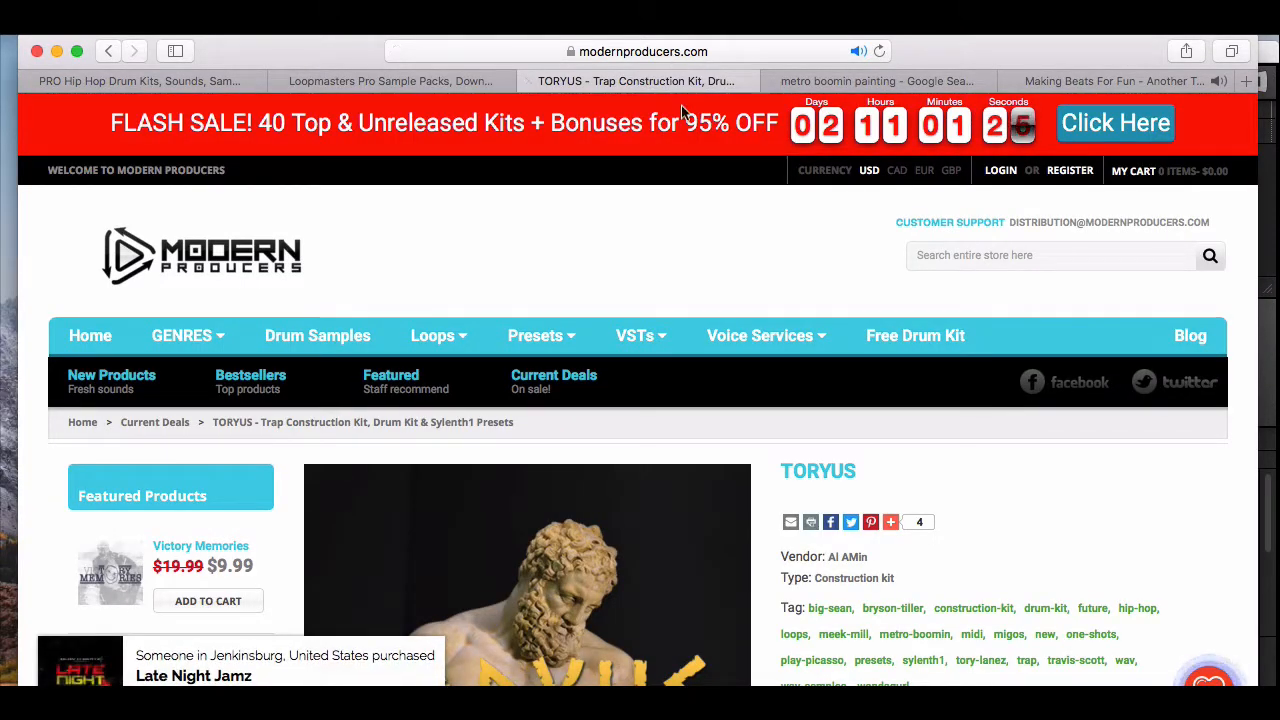
left_click(1077, 80)
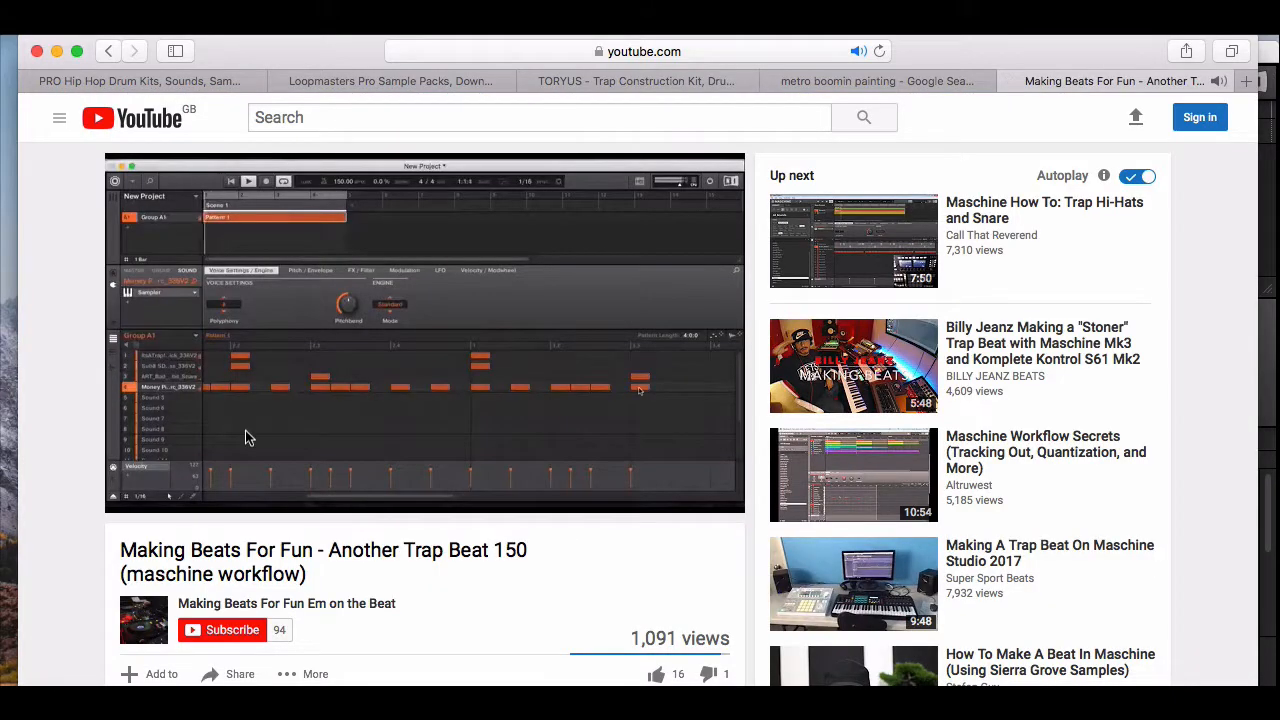
left_click(141, 496)
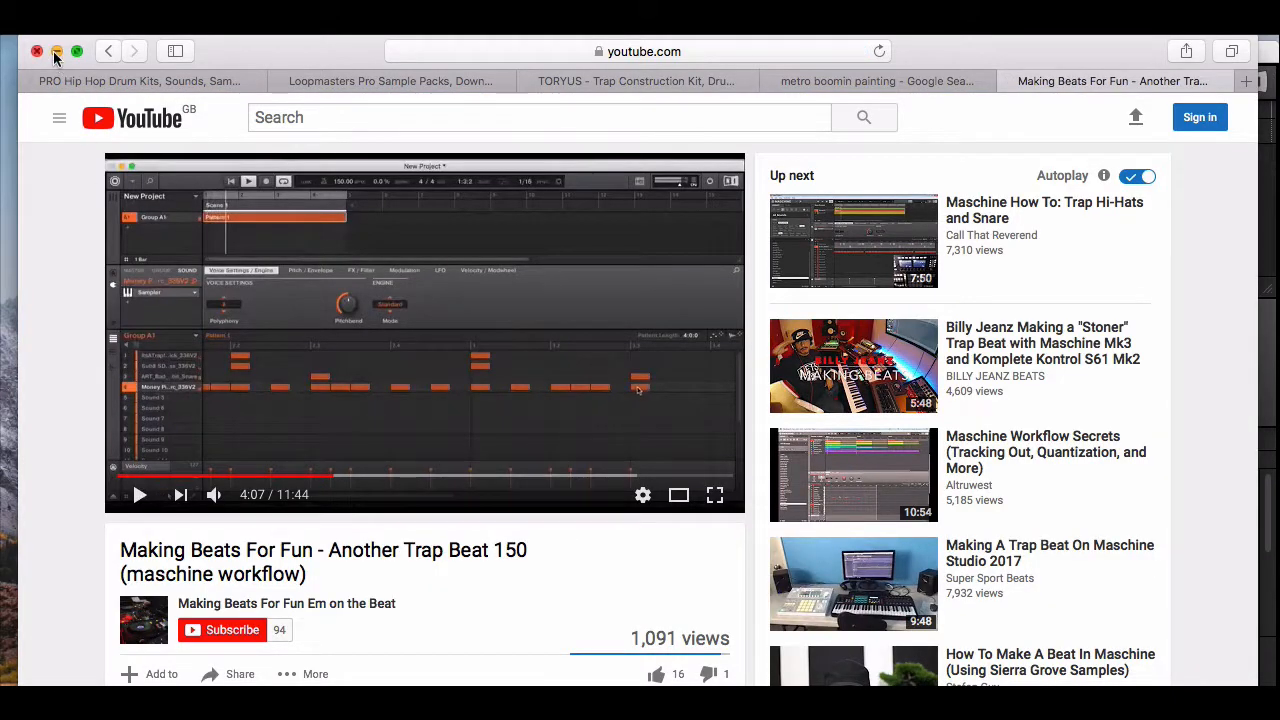
left_click(55, 51)
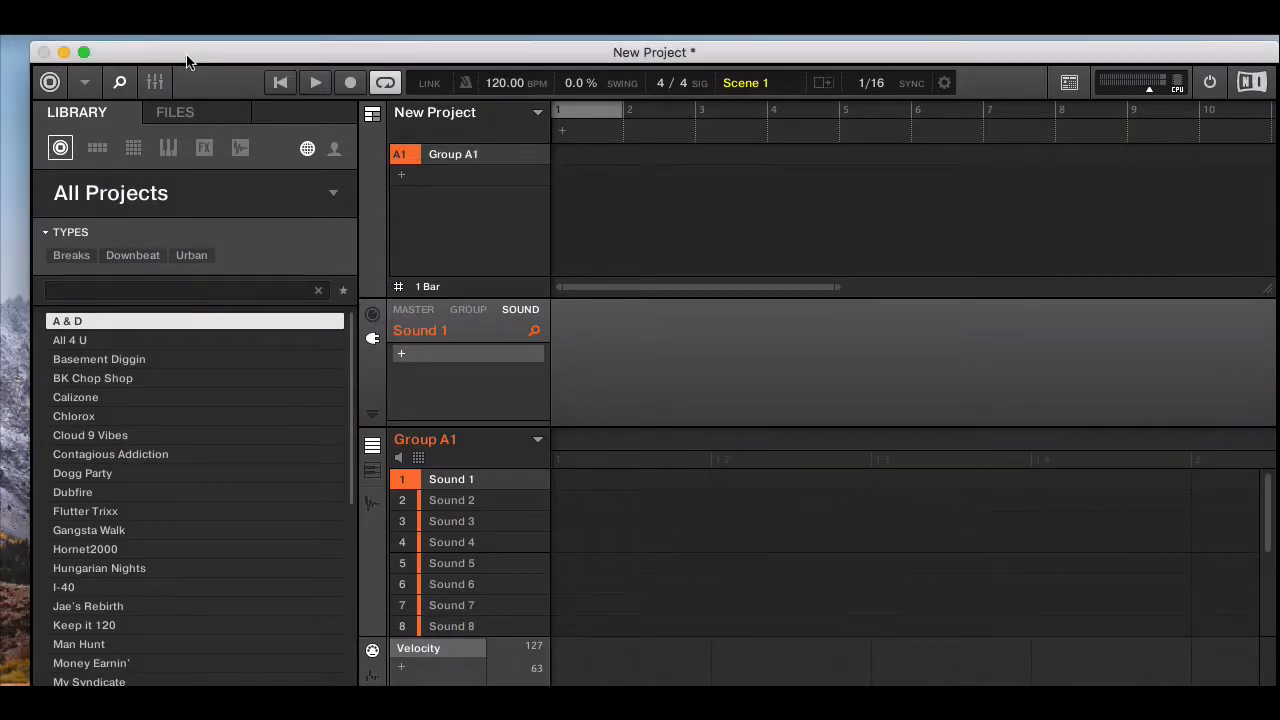
- Create a new project, discarding changes to the current one, and switch from the scene grid to the timeline arrangement
left_click(165, 37)
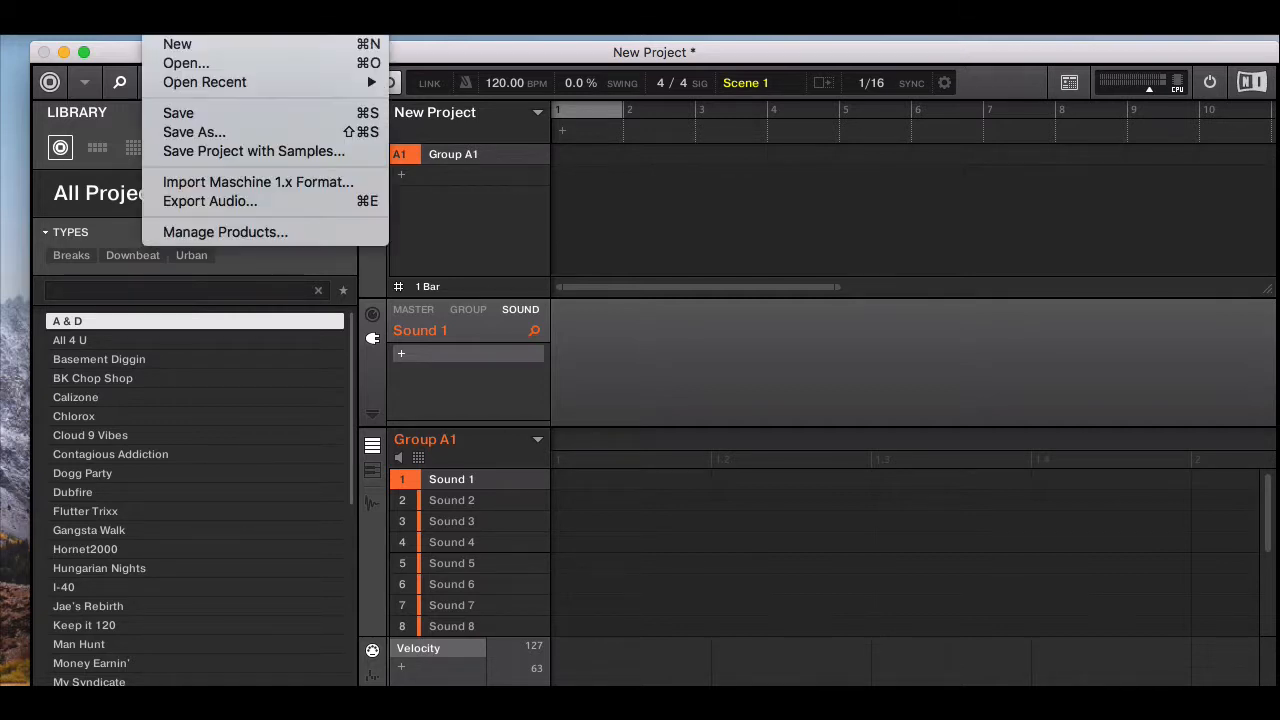
left_click(166, 44)
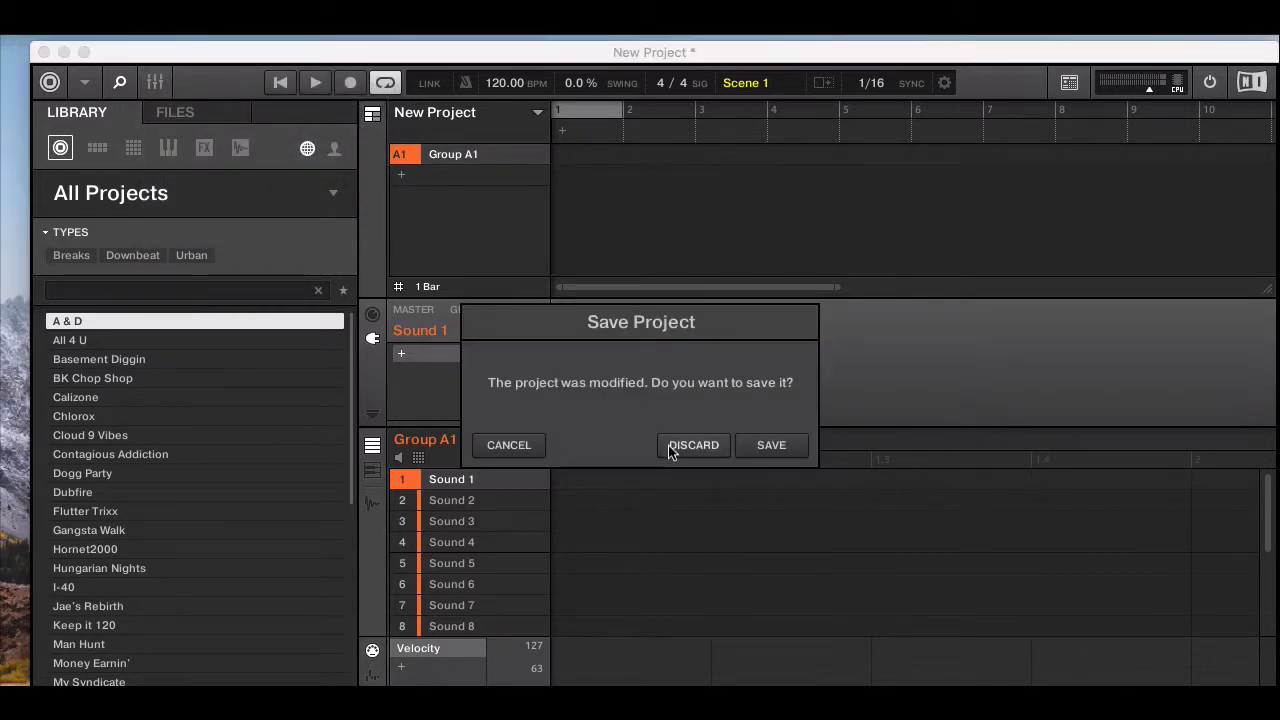
left_click(669, 451)
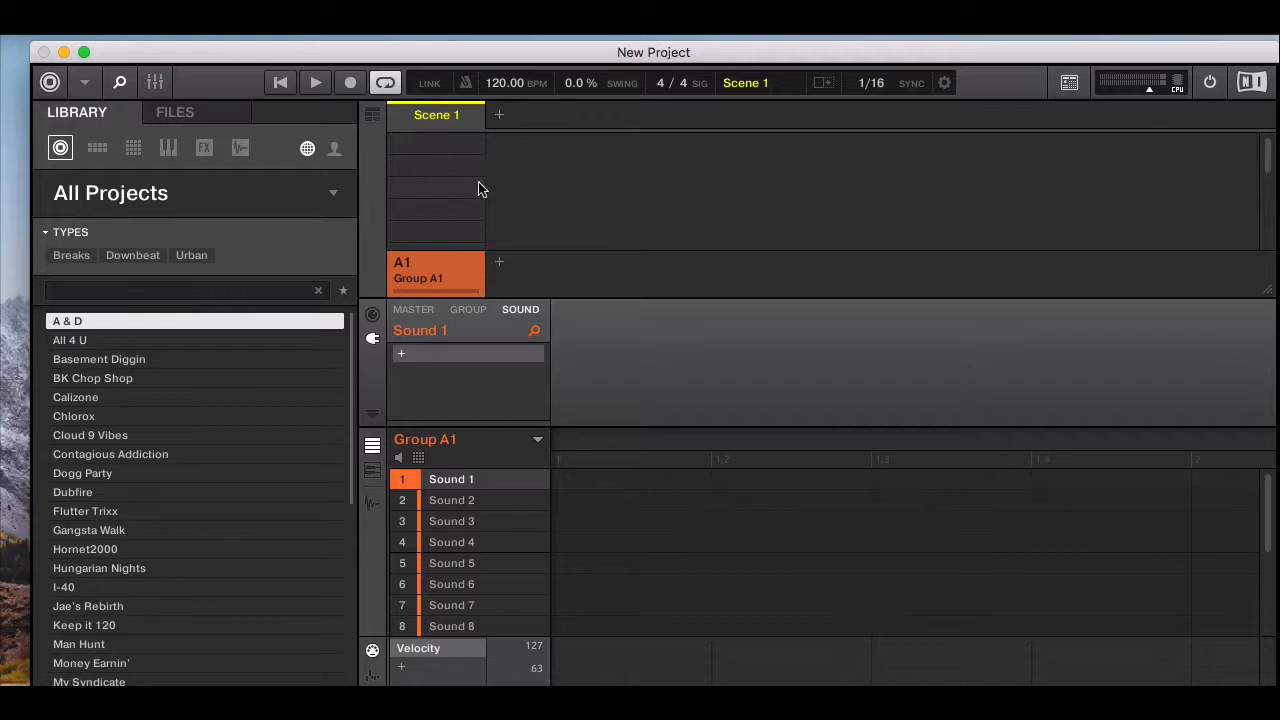
left_click(372, 117)
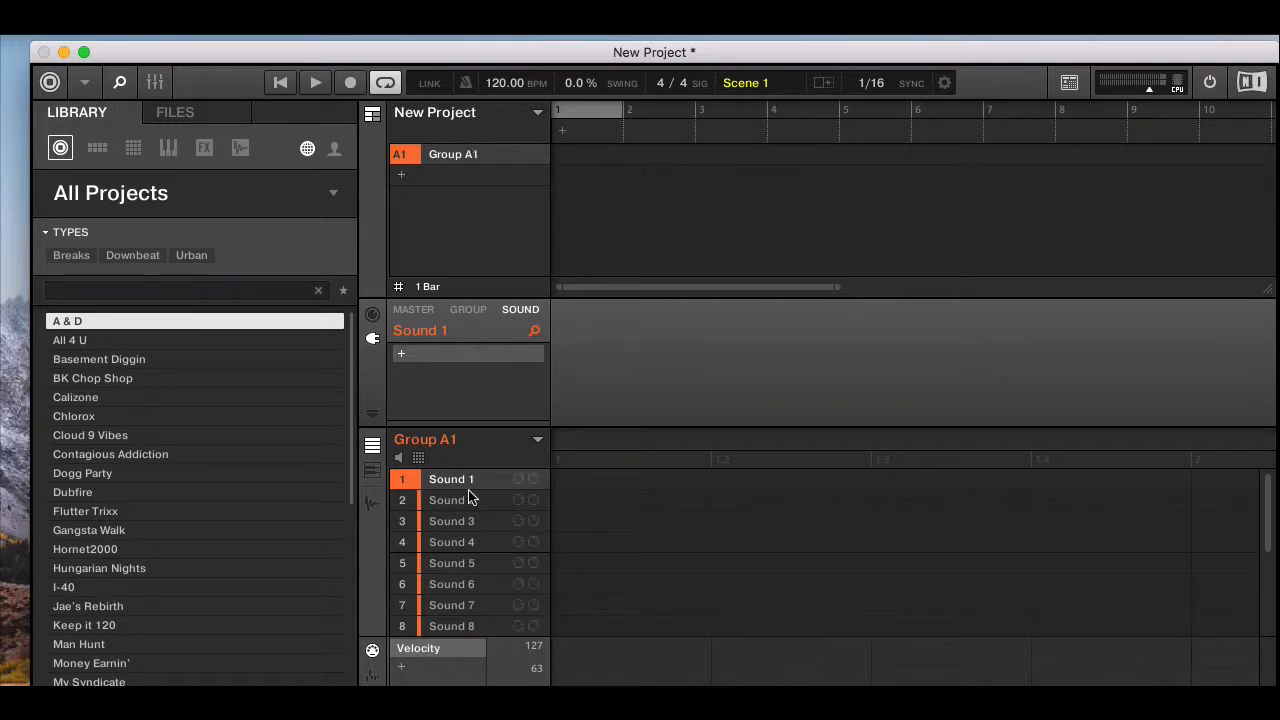
- Look through the sound slots of Group A1 and their channels in the mixer
scroll(463, 505, "down", 4)
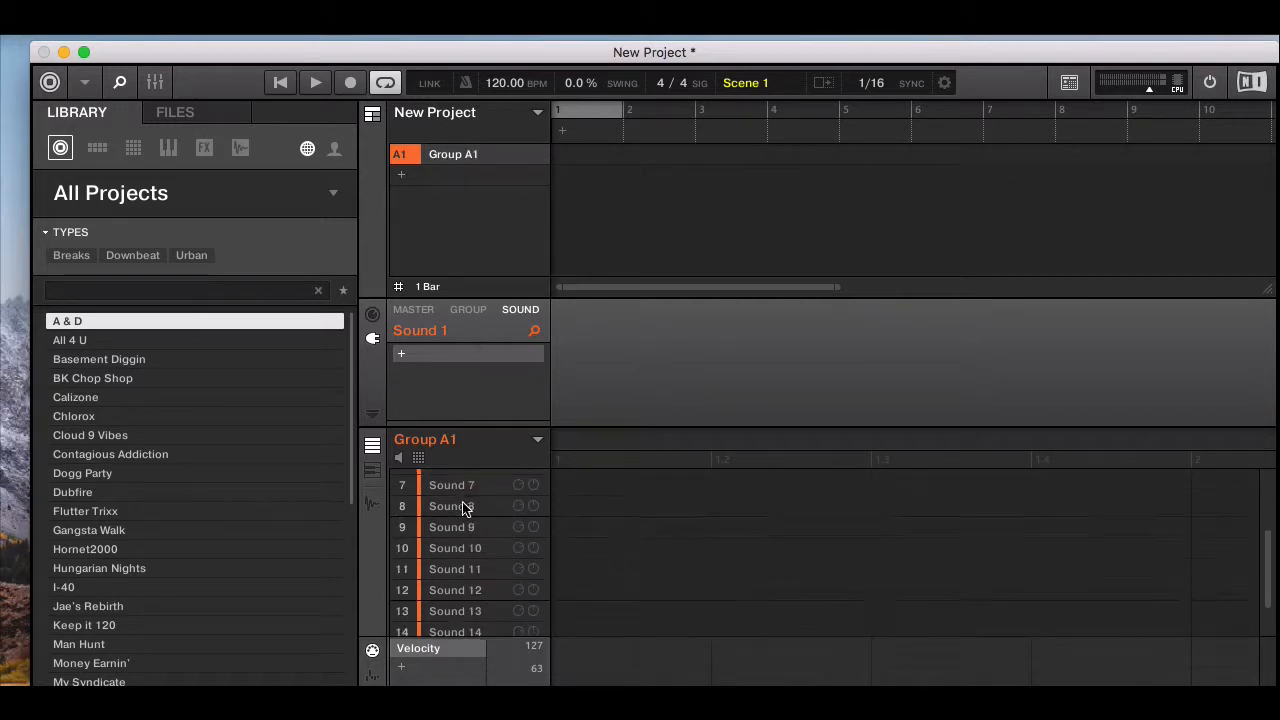
scroll(470, 626, "up", 4)
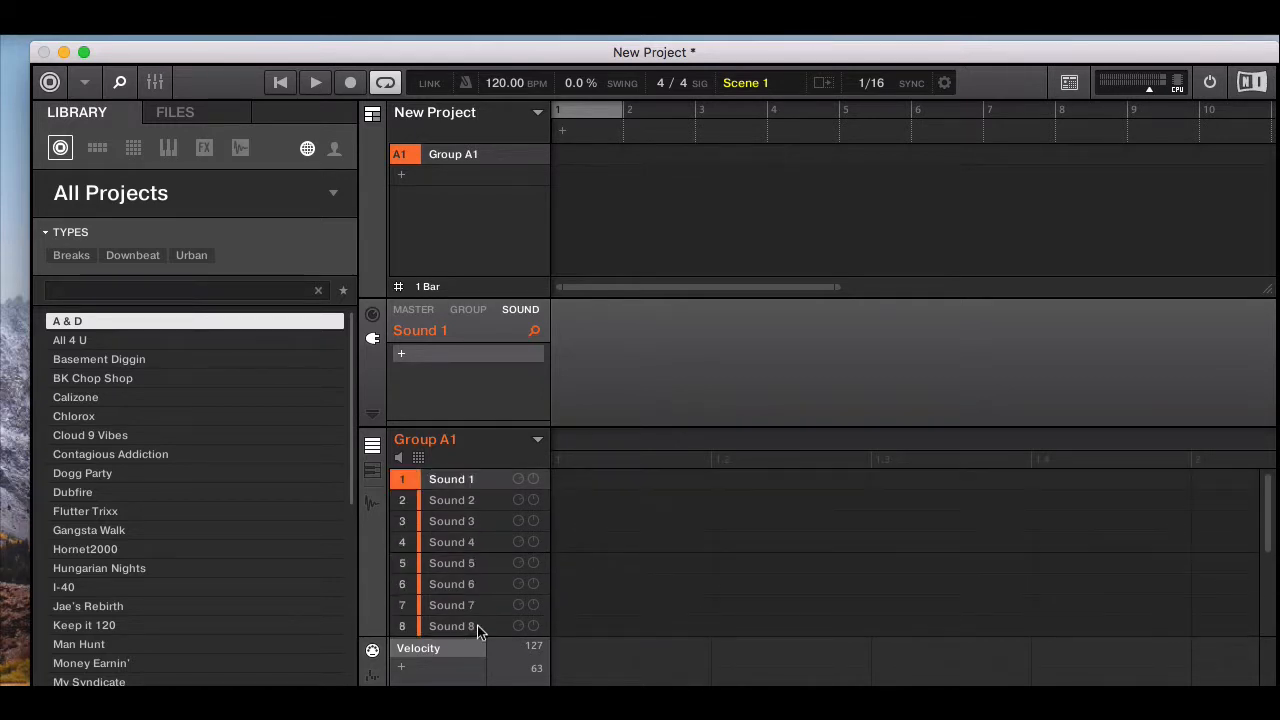
left_click(155, 84)
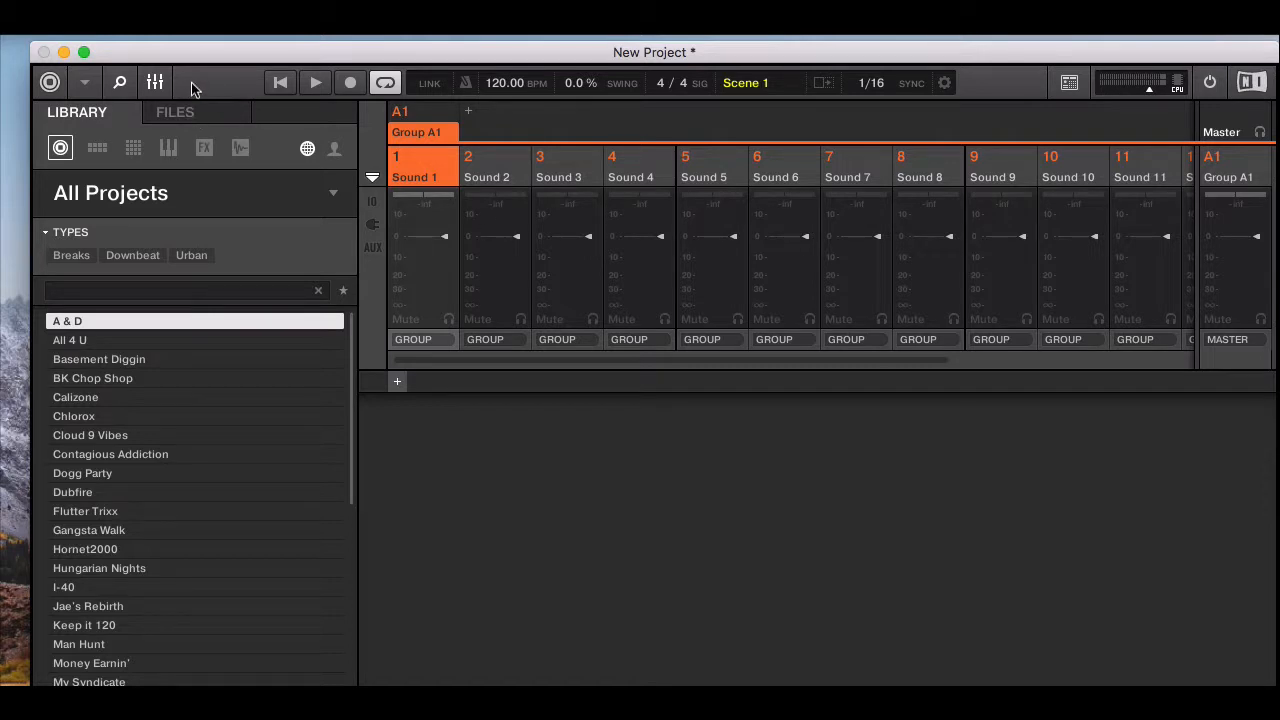
left_click(155, 84)
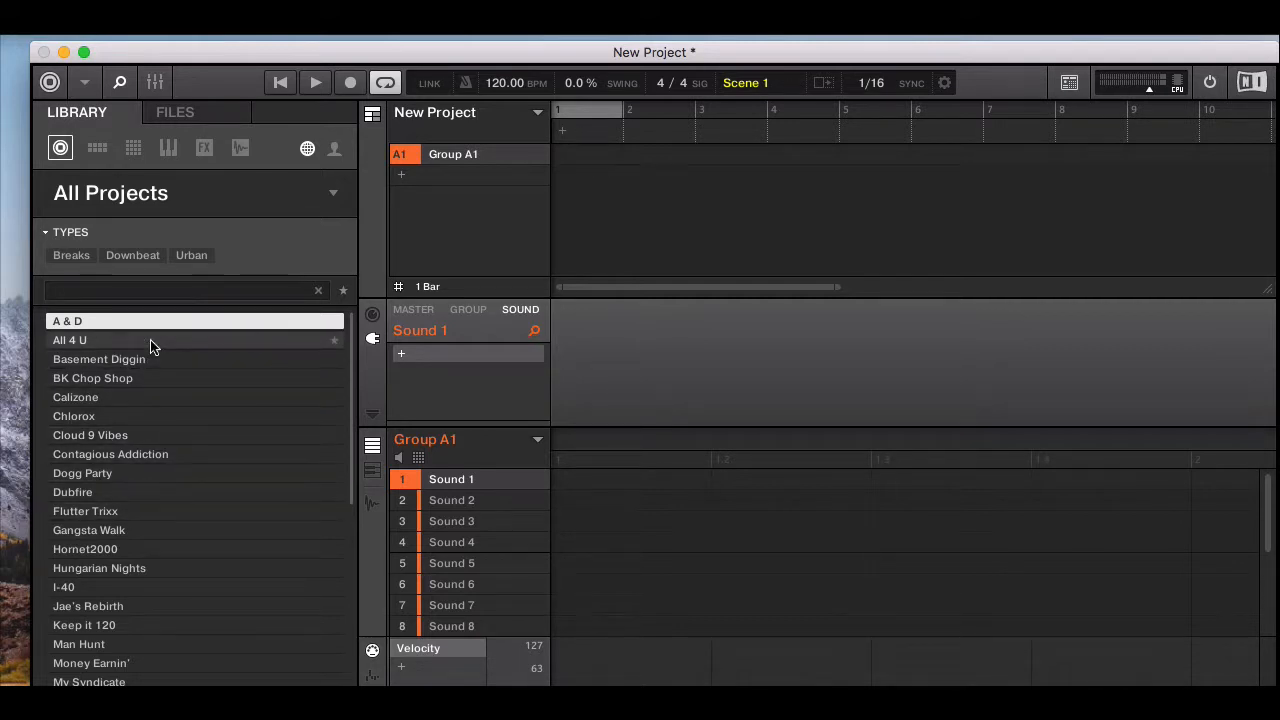
- Browse the sample folder's files and audition each sample from 05_WEAPON OF BASS DESTRUCTION 808.wav to TORYUS_BONUS_FX7.wav
left_click(199, 116)
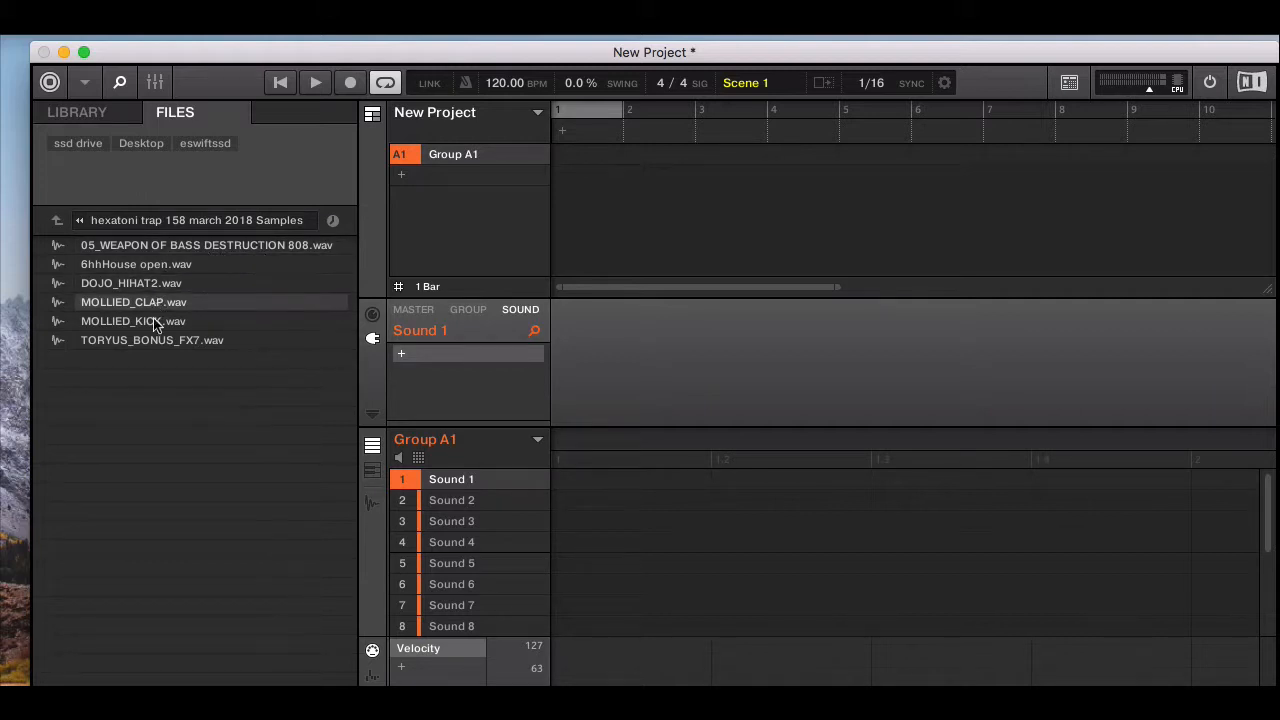
left_click(175, 248)
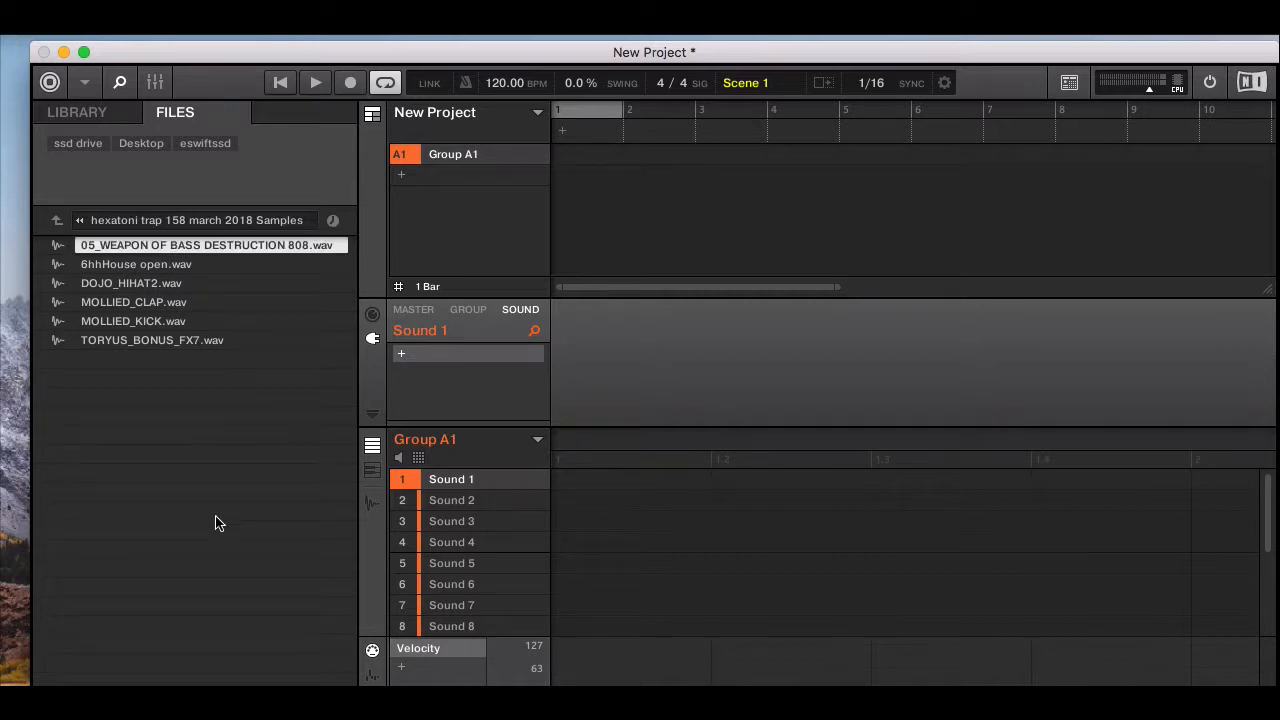
key("Down")
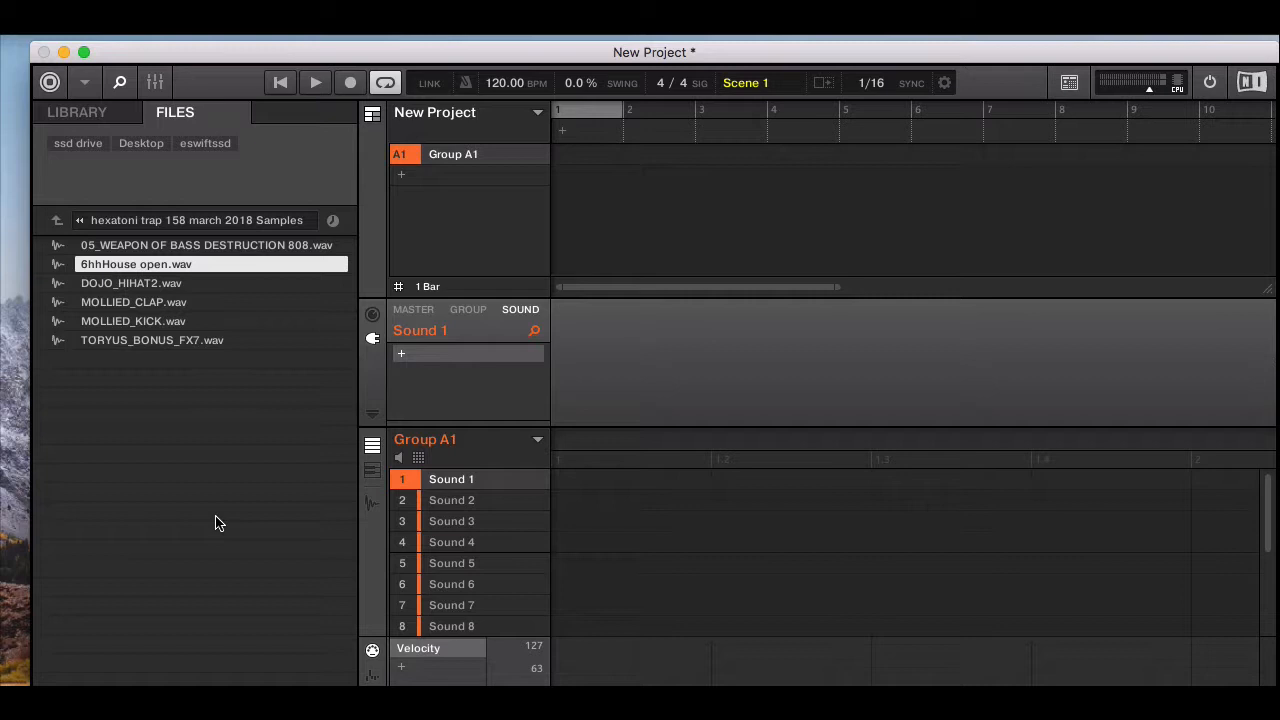
key("Down")
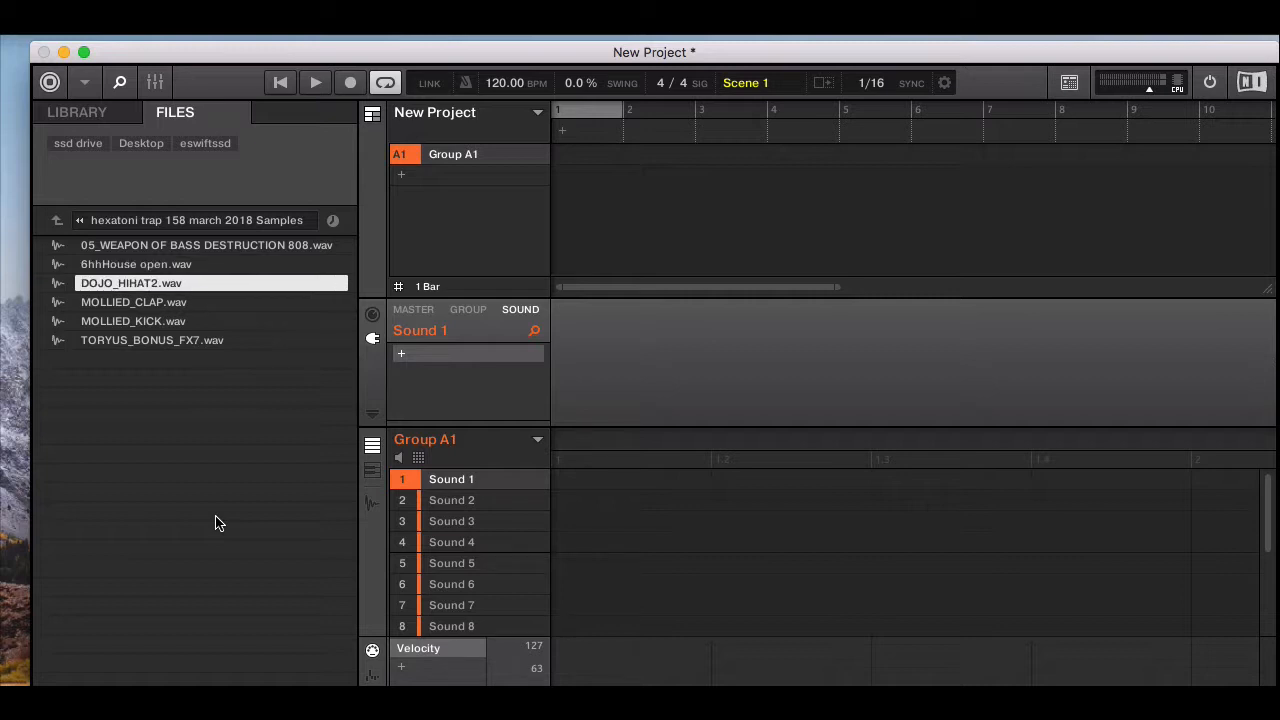
key("Down")
key("Down")
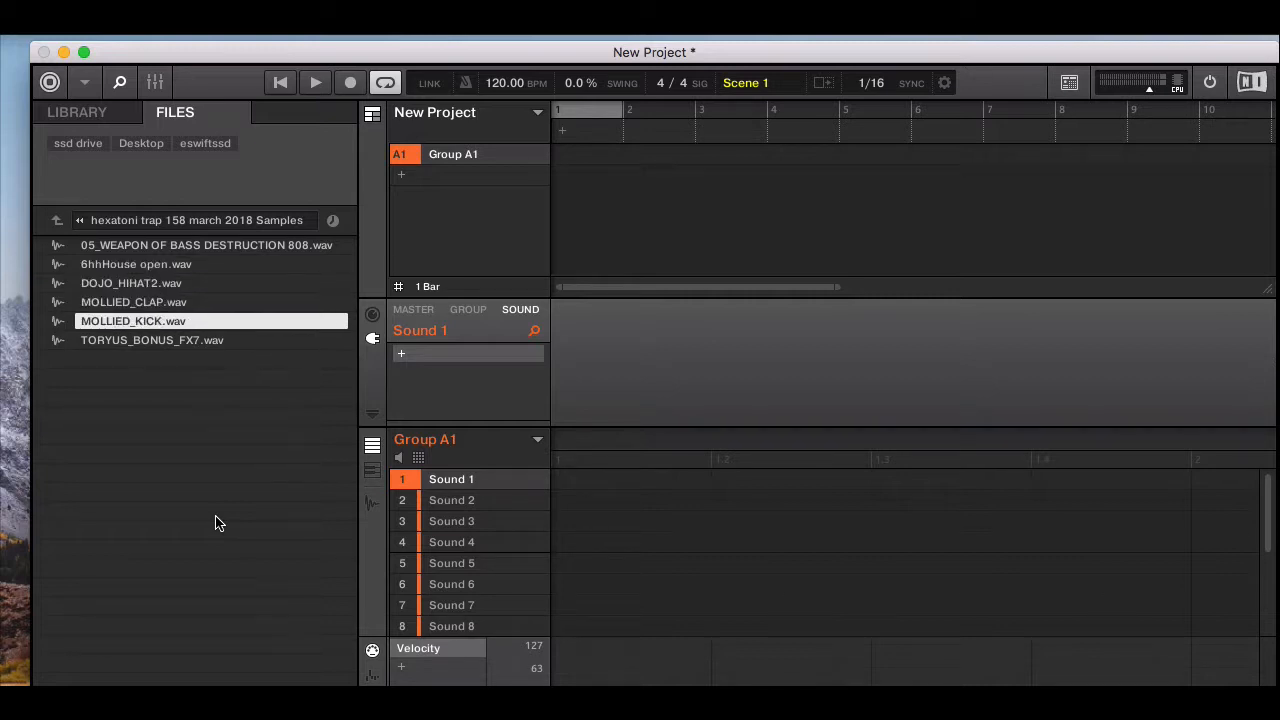
key("Down")
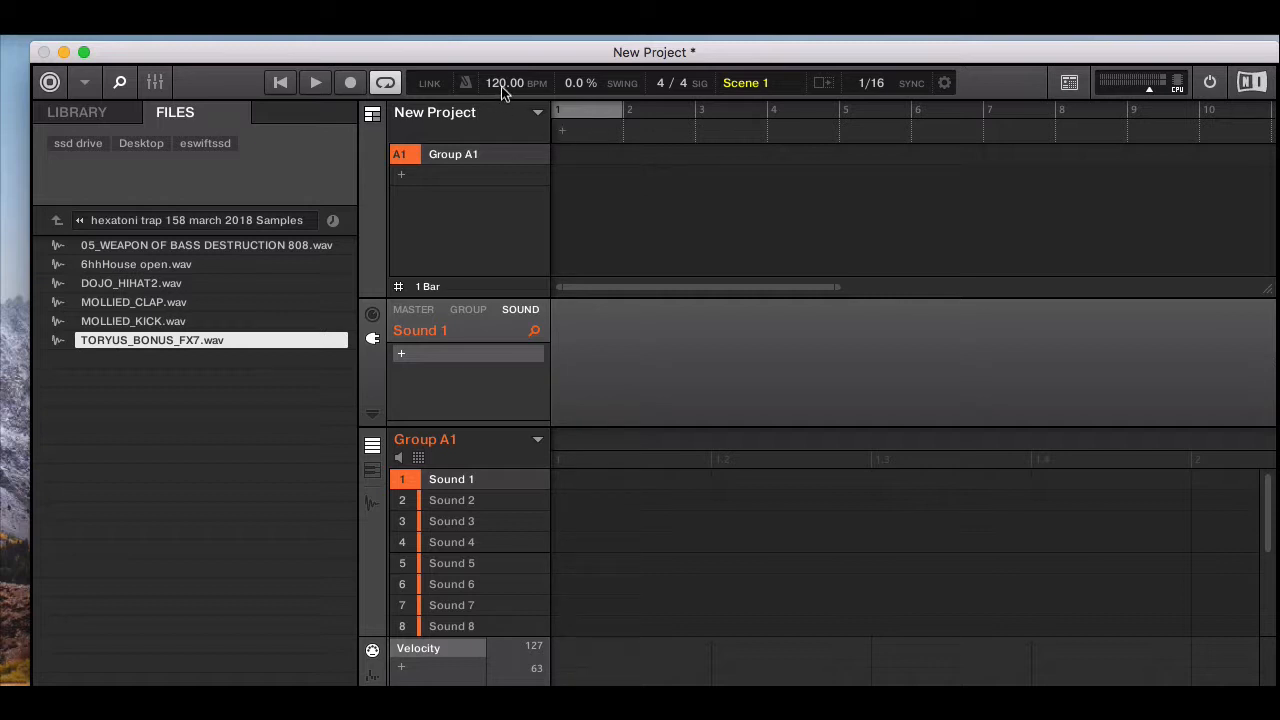
- Set the project tempo to 158 BPM and check the piano roll before returning to the group's pattern view
left_click_drag(501, 86, 501, 12)
left_click(372, 470)
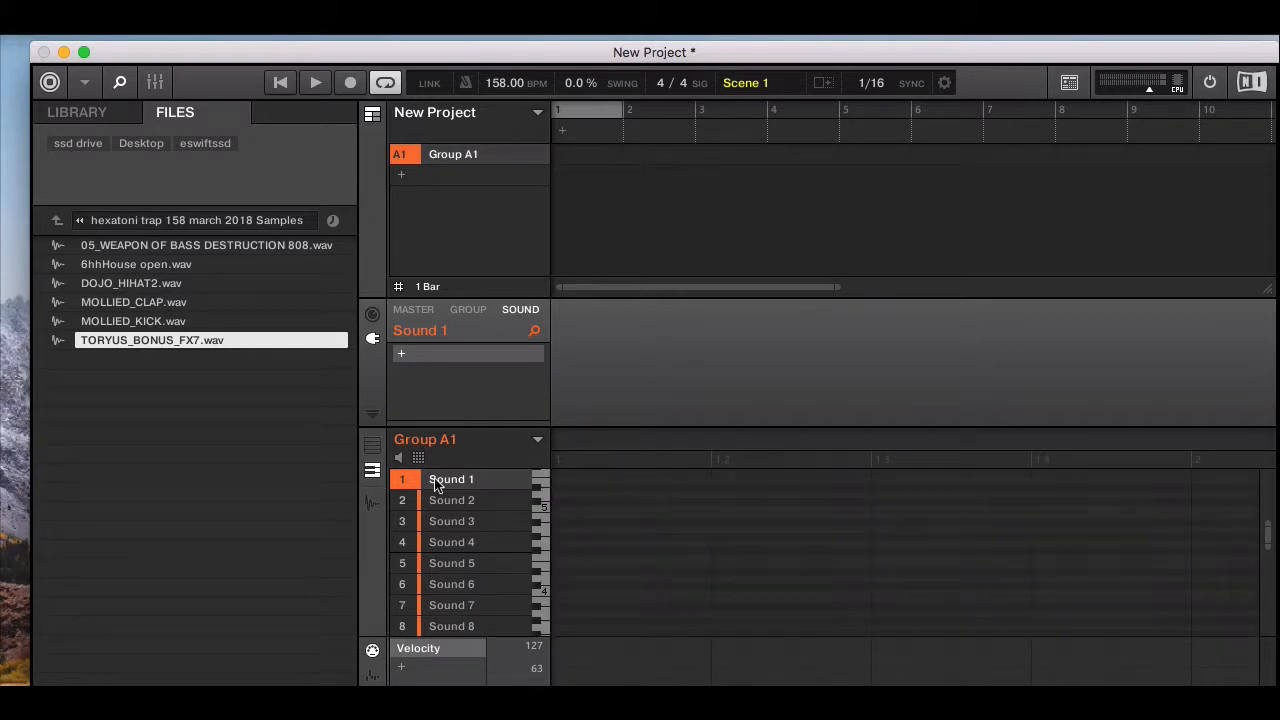
left_click(373, 445)
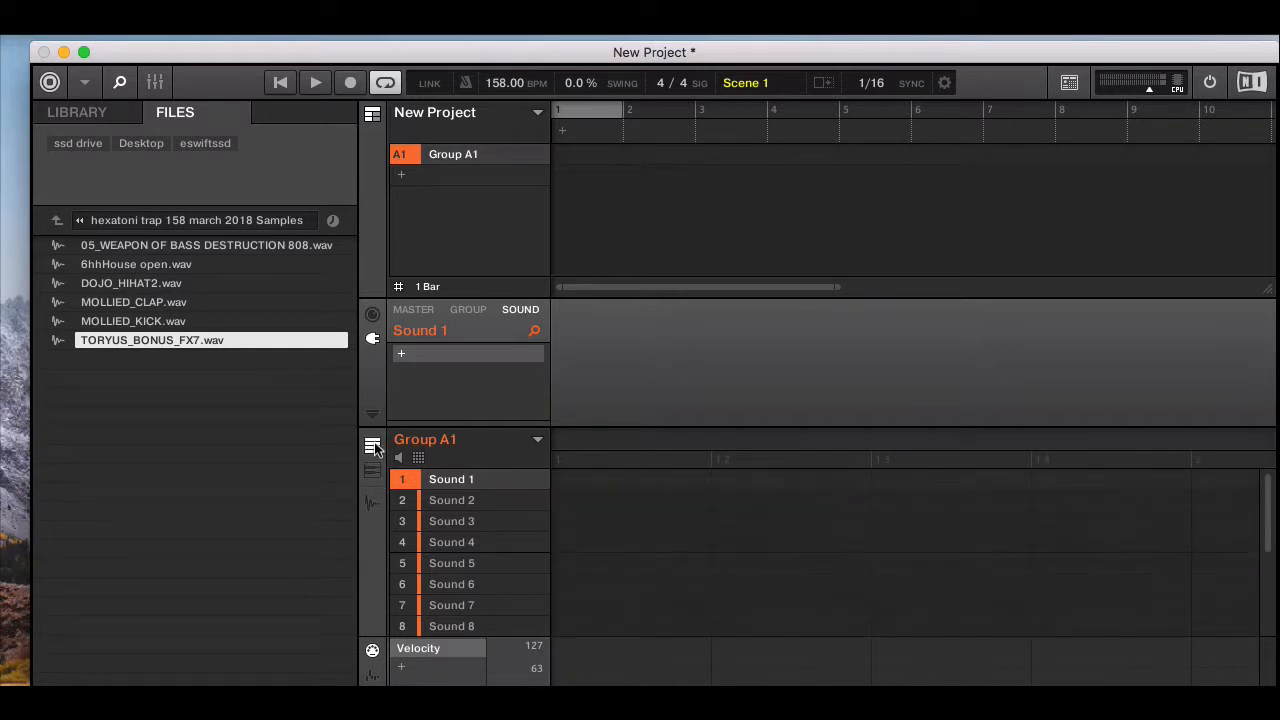
- Create a pattern for Group A1 and set its length to 8 bars
left_click(563, 479)
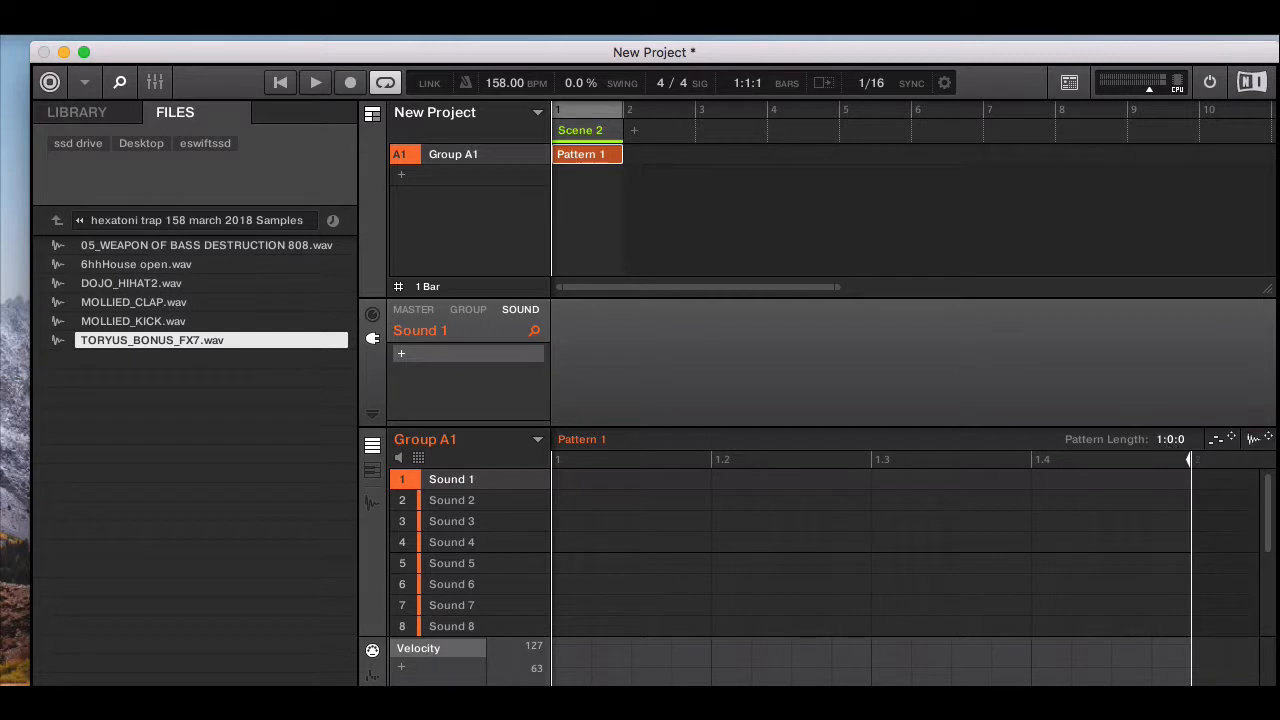
left_click_drag(1168, 439, 1168, 341)
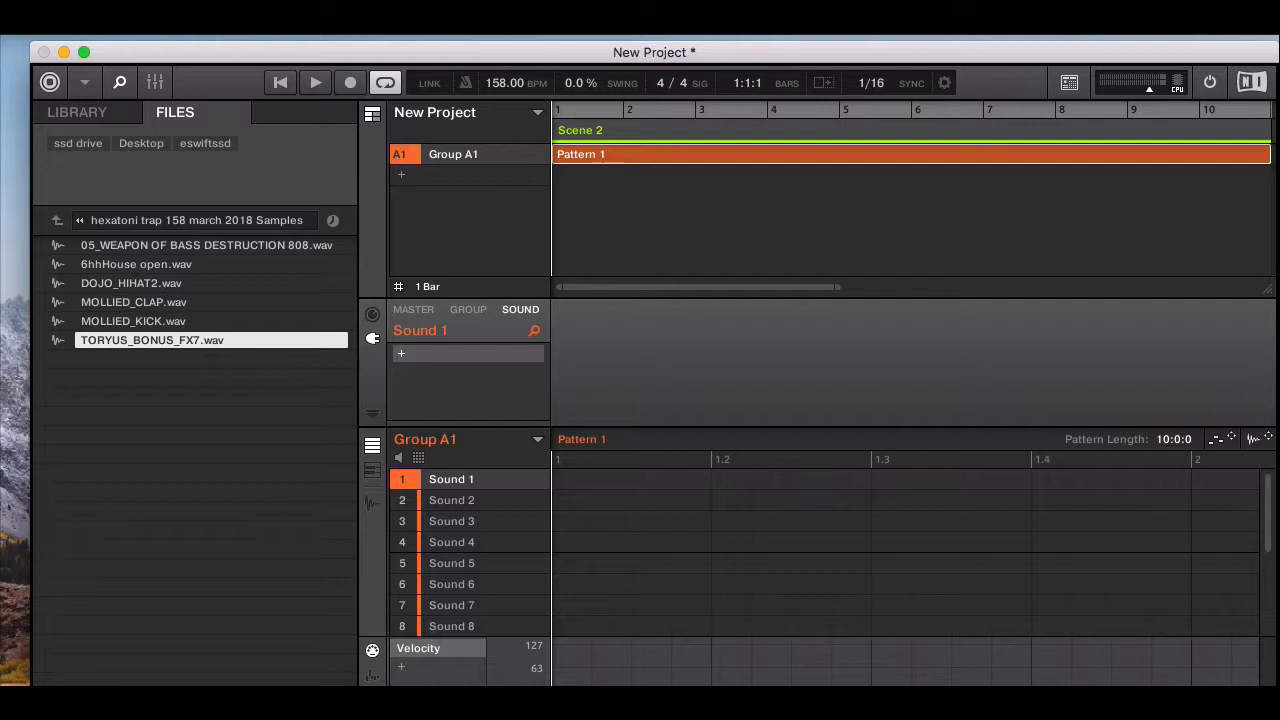
left_click_drag(1174, 439, 1174, 502)
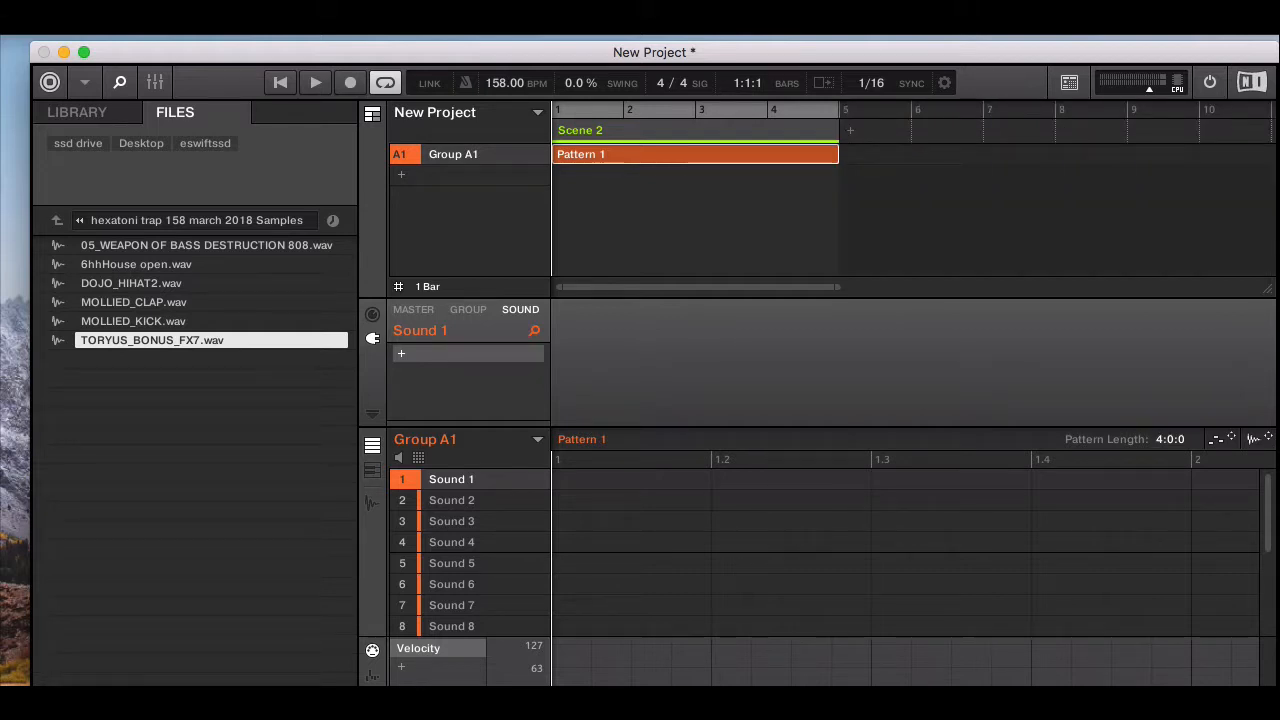
left_click_drag(1174, 439, 1174, 418)
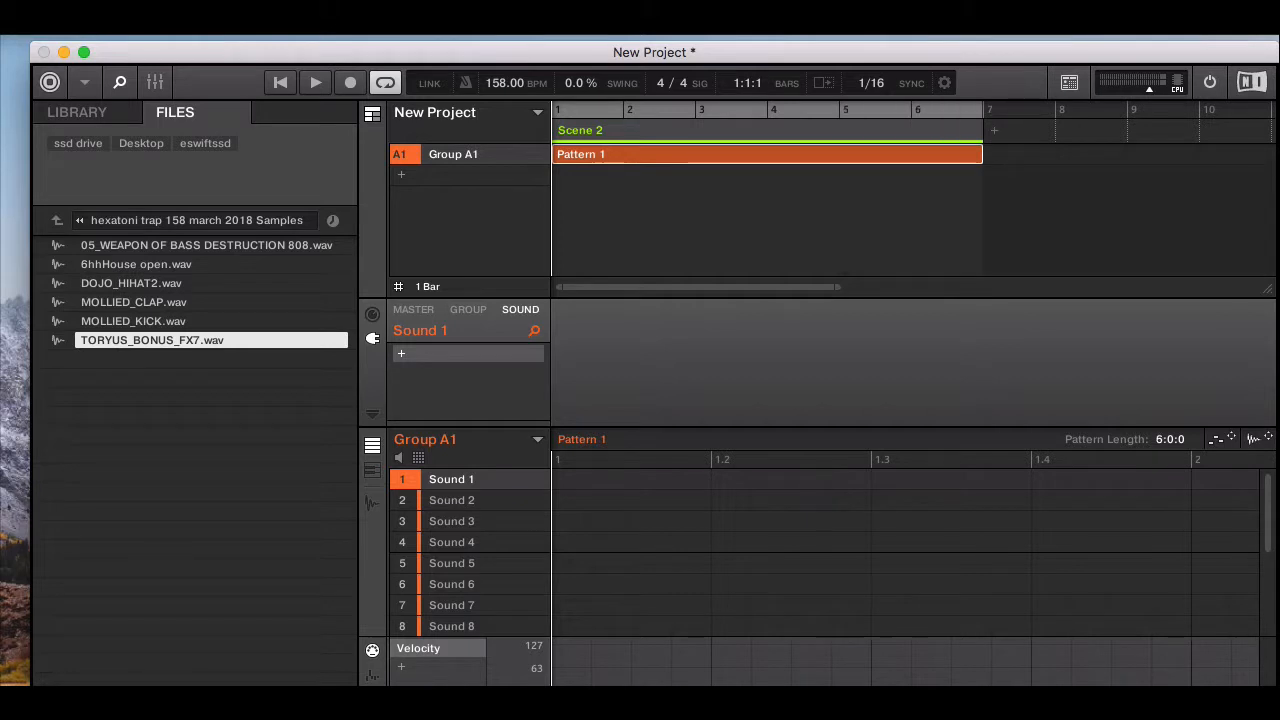
left_click_drag(1174, 418, 1174, 397)
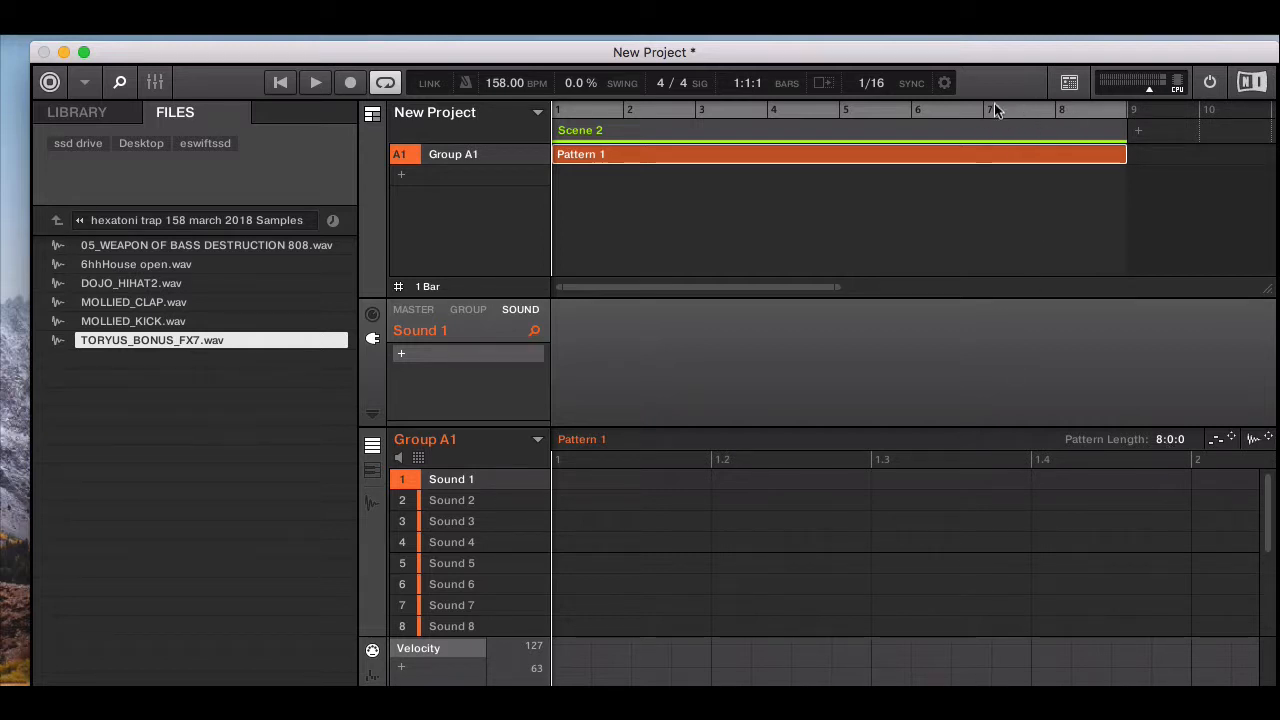
- Shorten the loop range to the first two bars and play the loop while checking the piano roll
left_click_drag(1127, 105, 679, 119)
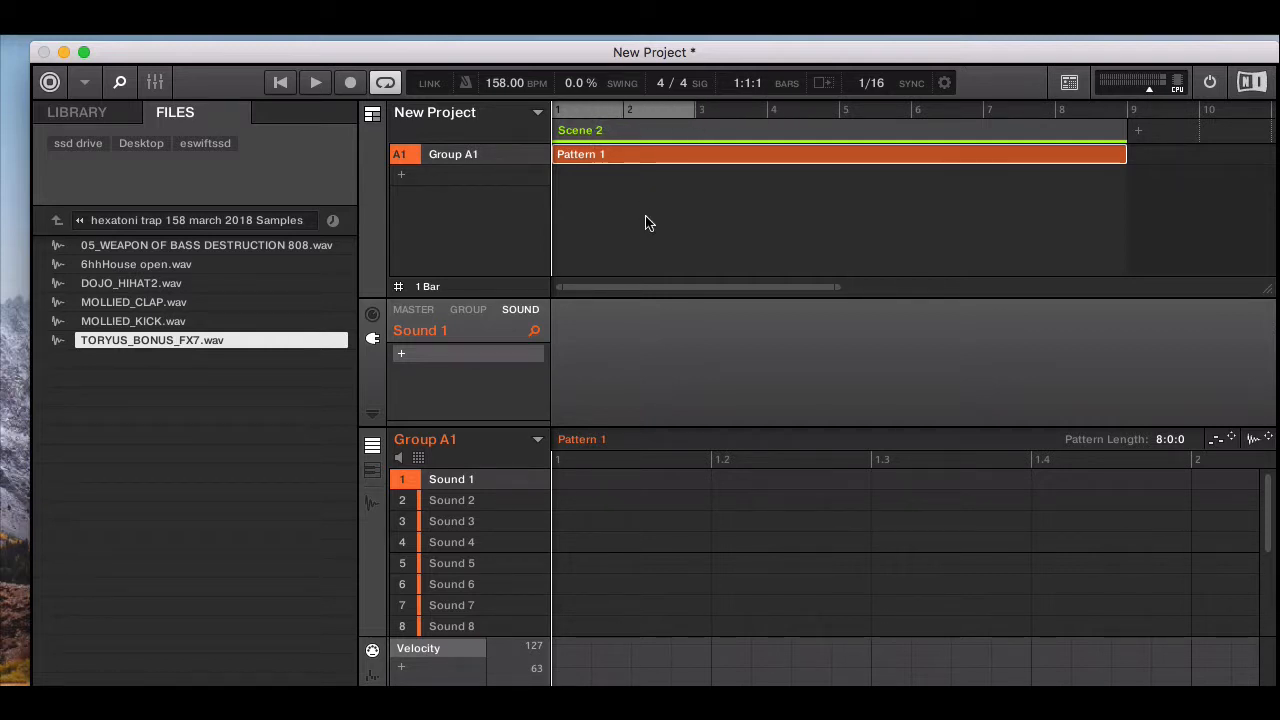
left_click(315, 84)
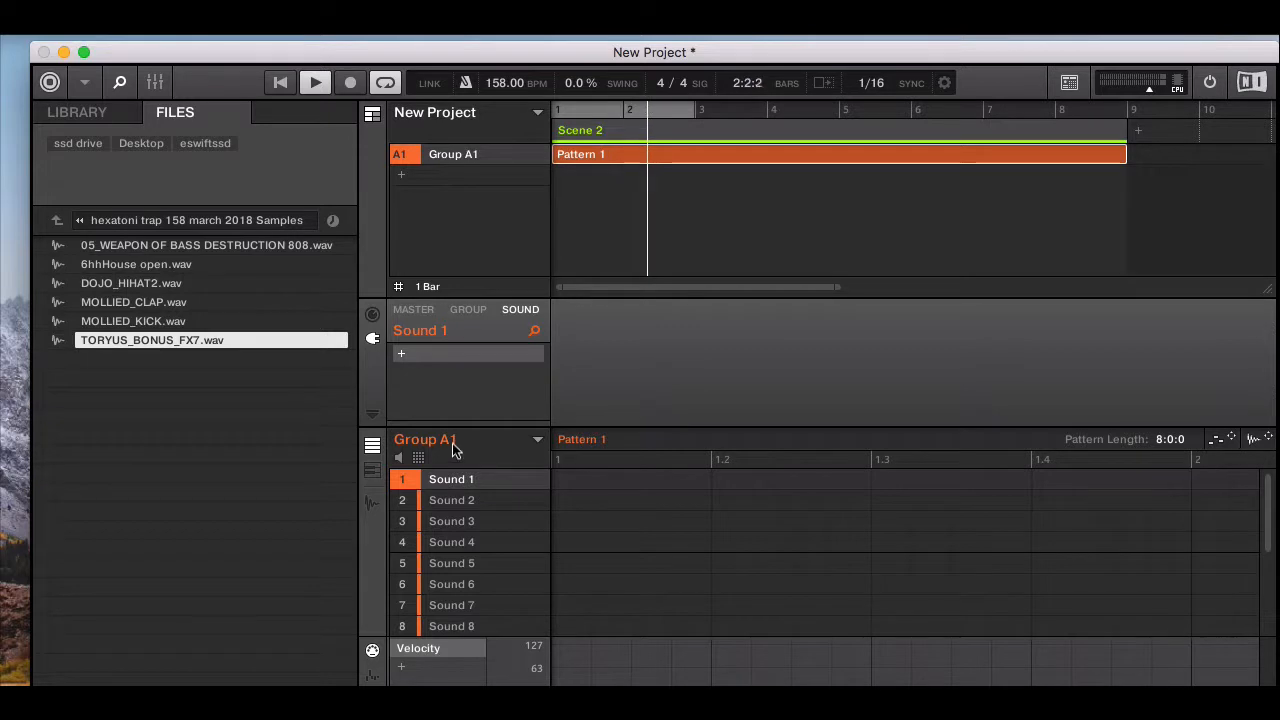
left_click(371, 474)
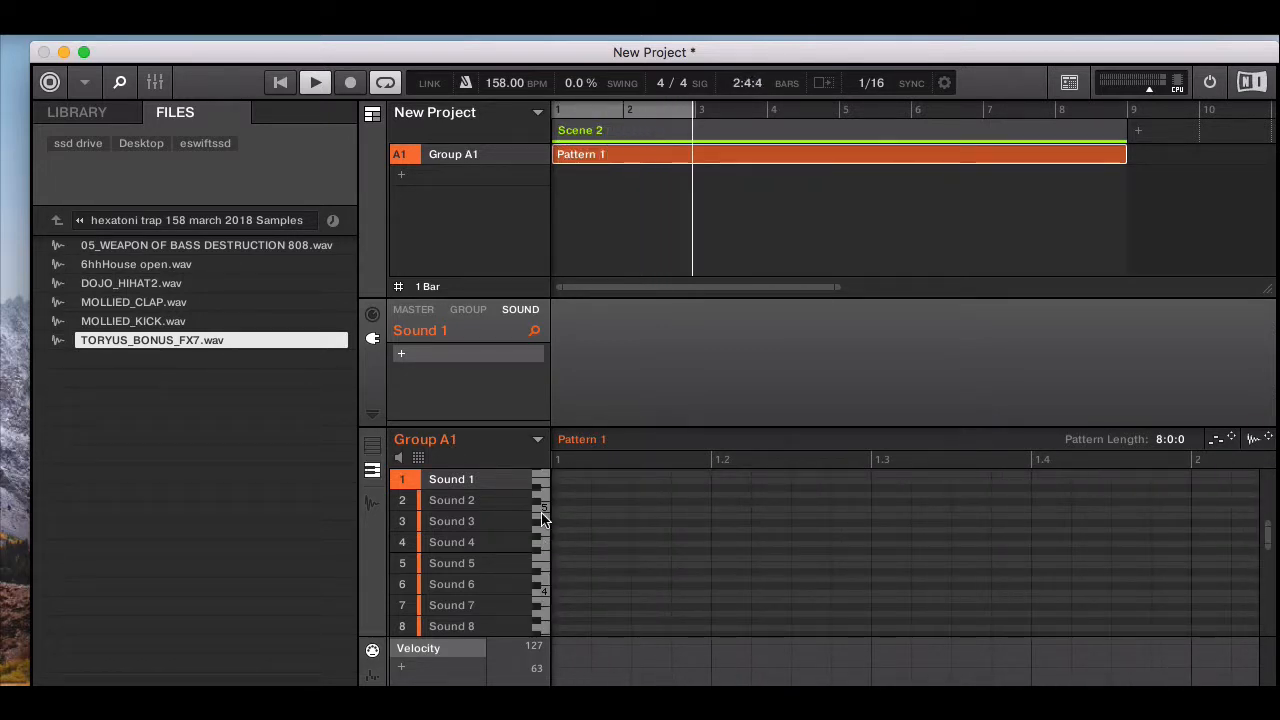
left_click(313, 84)
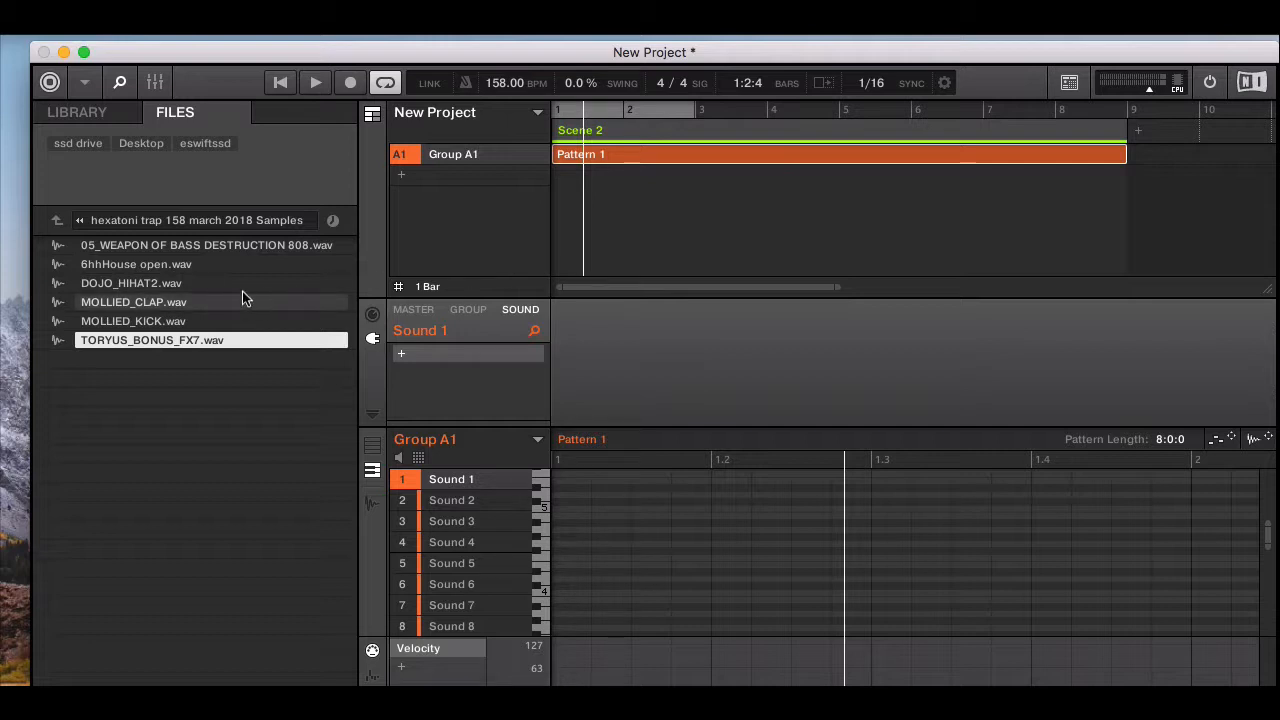
- Audition DOJO_HIHAT2.wav and check the Multi-Output Device configuration in the Audio Devices window
left_click(166, 286)
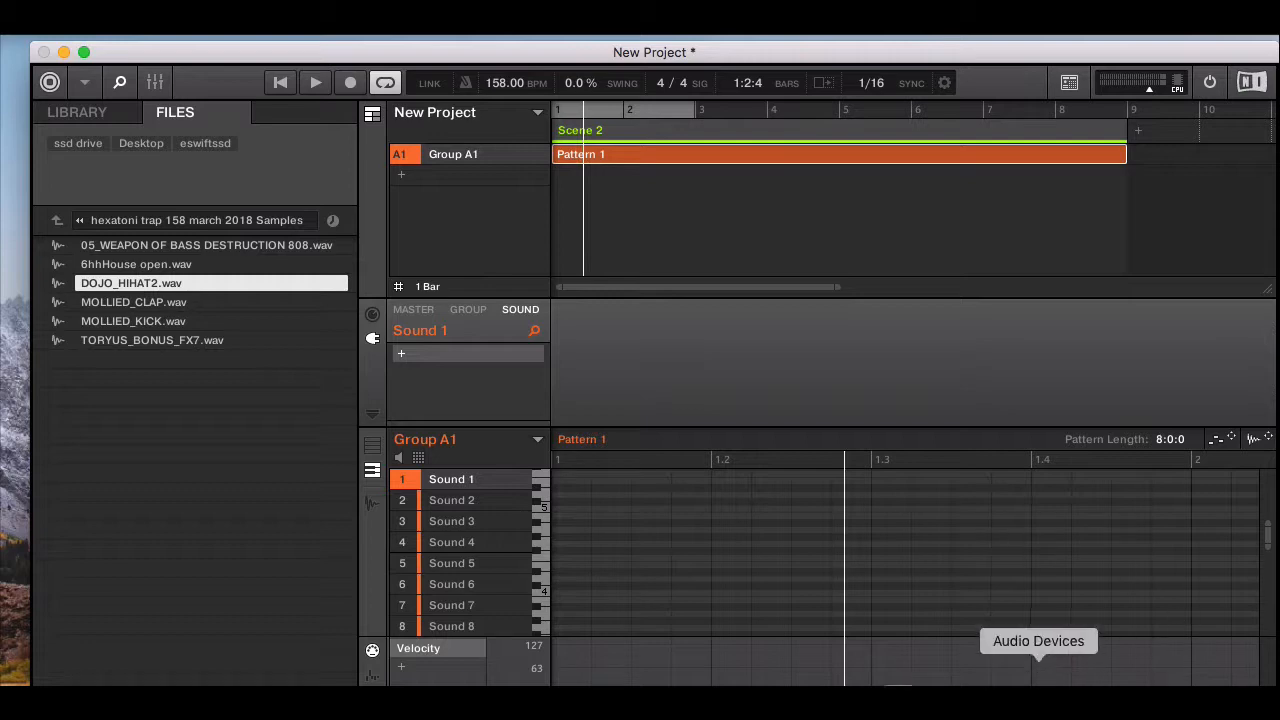
left_click(1043, 705)
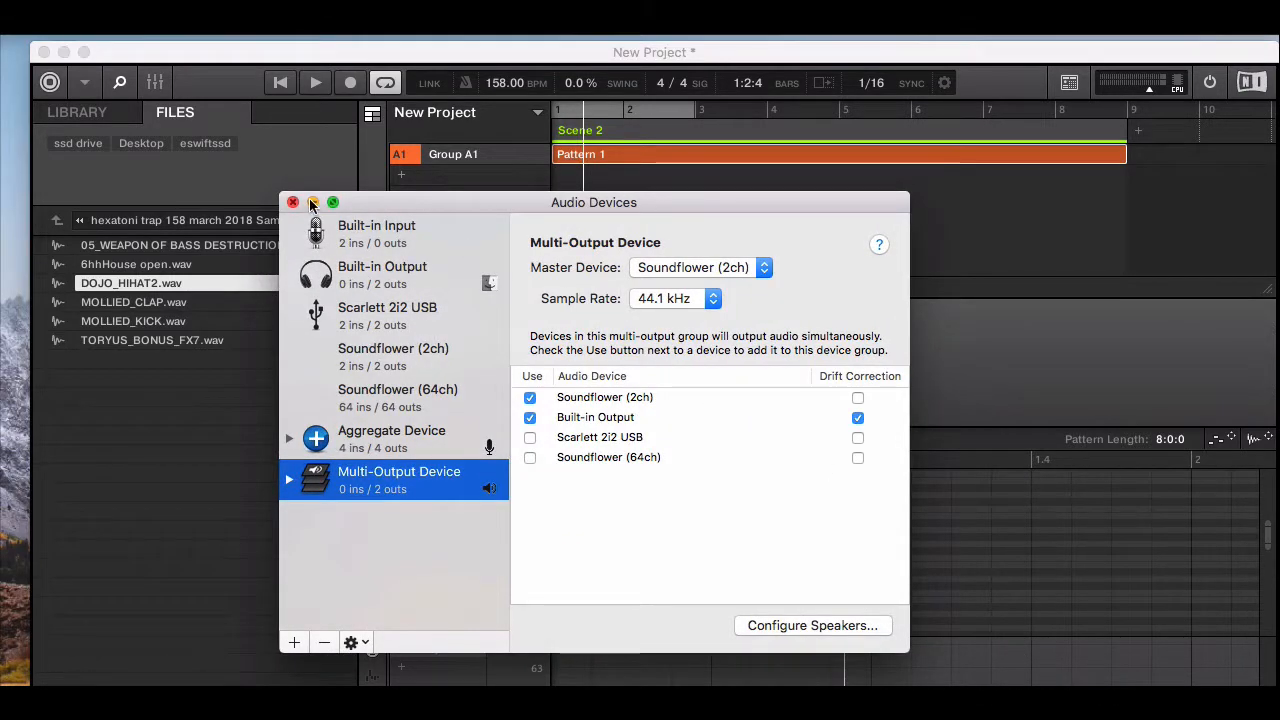
left_click(313, 202)
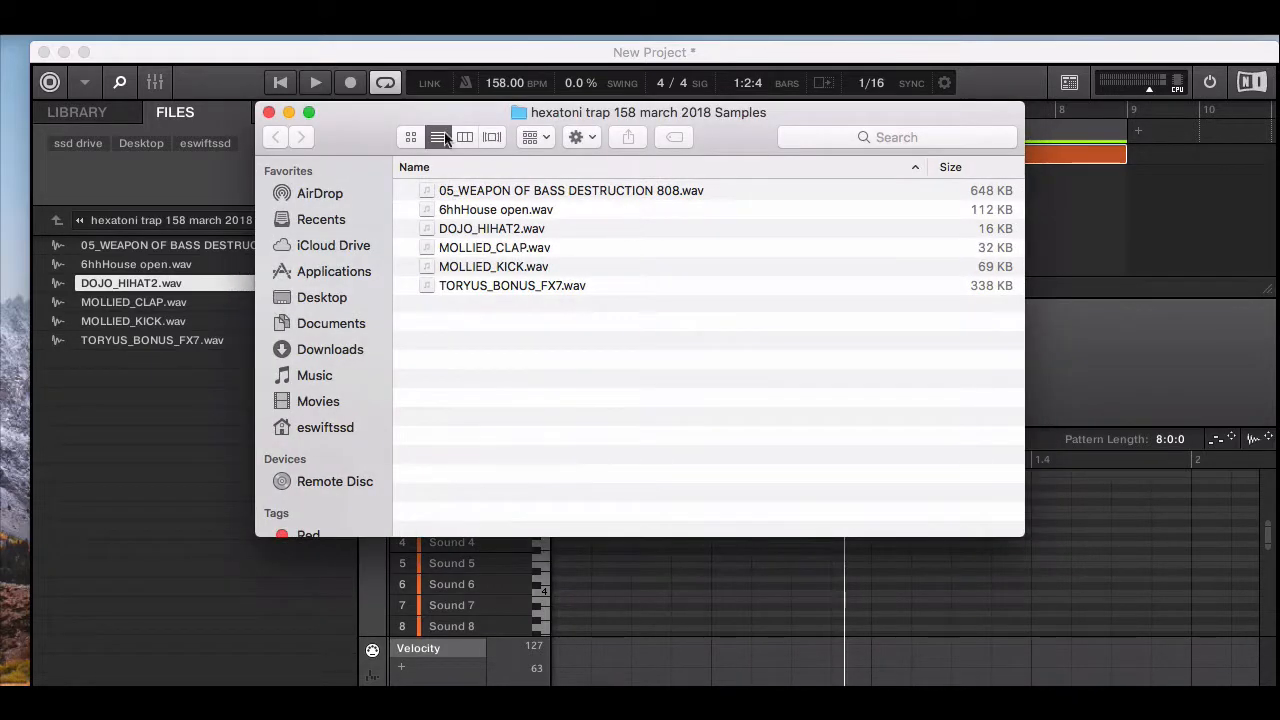
- Load DOJO_HIHAT2.wav from the Finder sample folder into the first sound slot of Group A1
left_click_drag(374, 120, 904, 251)
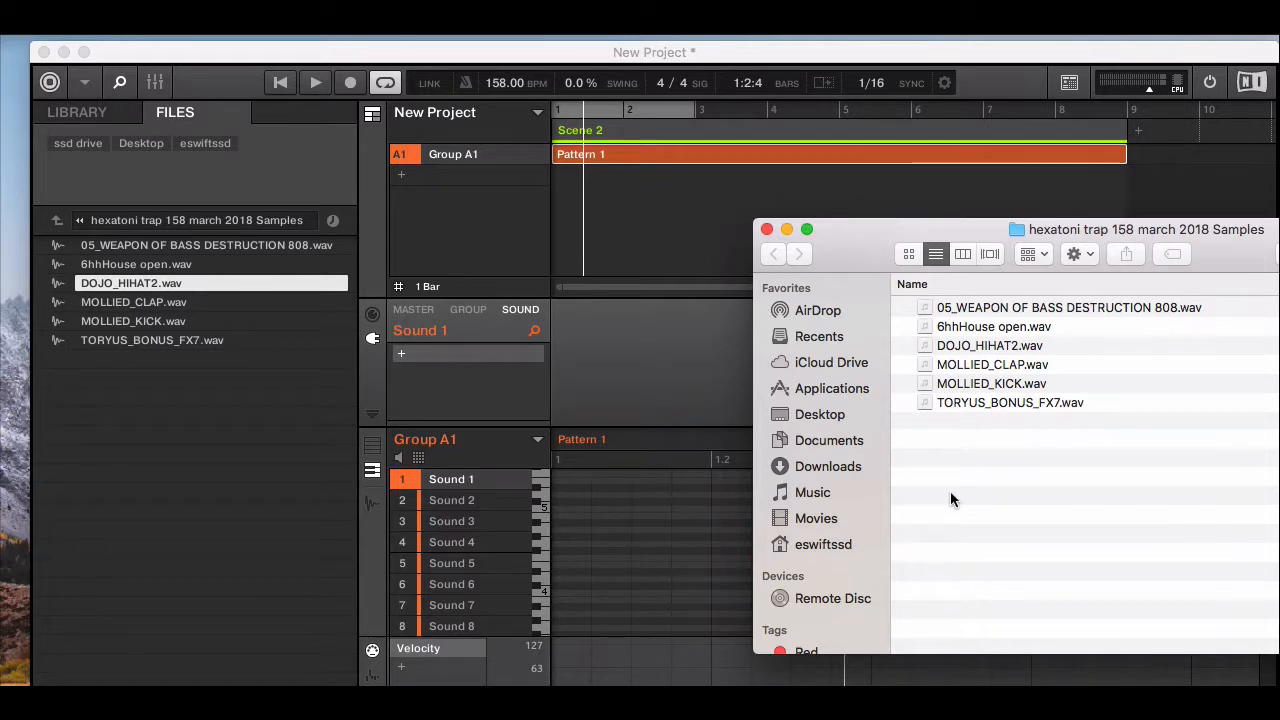
left_click(1018, 347)
left_click_drag(1015, 347, 472, 484)
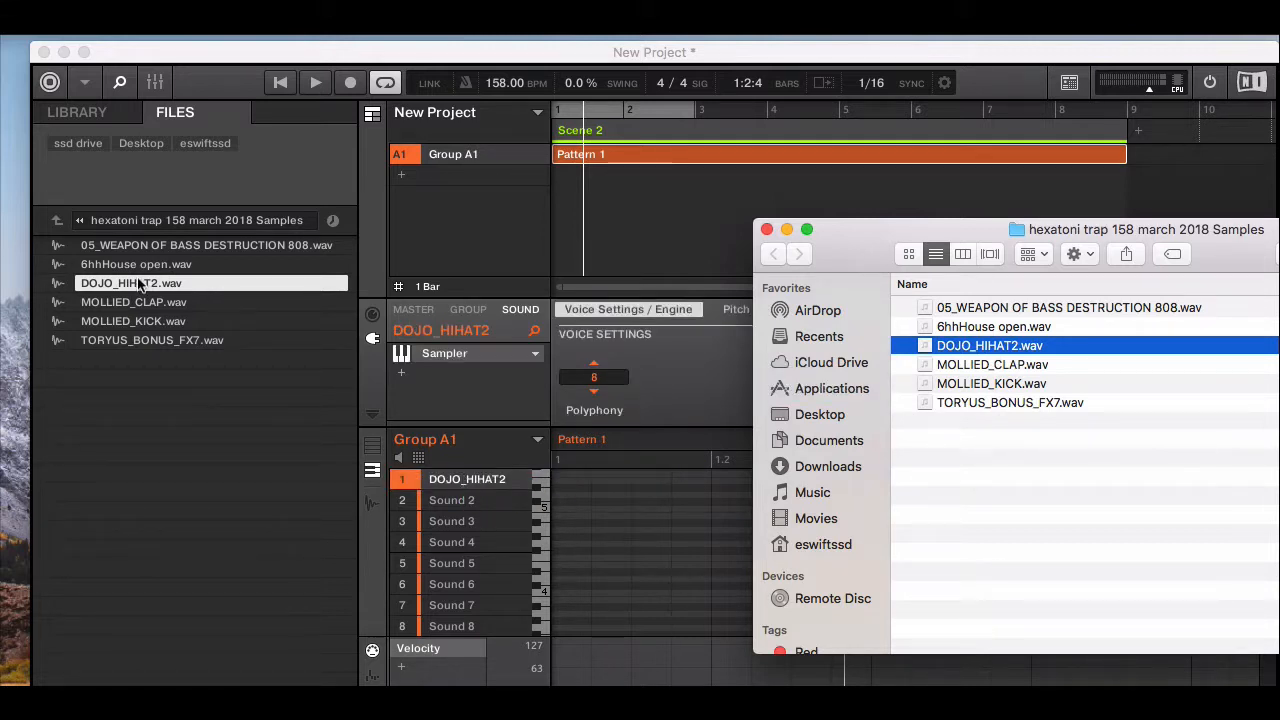
left_click(787, 230)
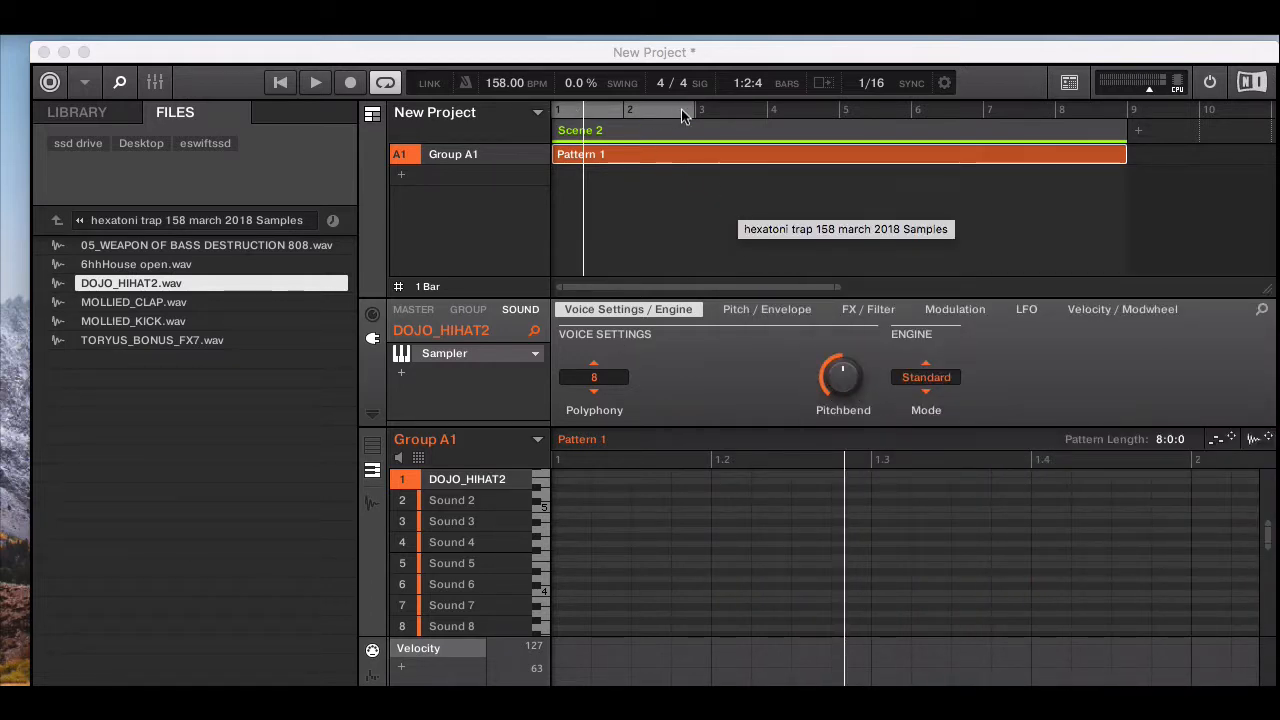
- Place five consecutive 1/16 hi-hat notes from the start of Pattern 1
left_click(432, 487)
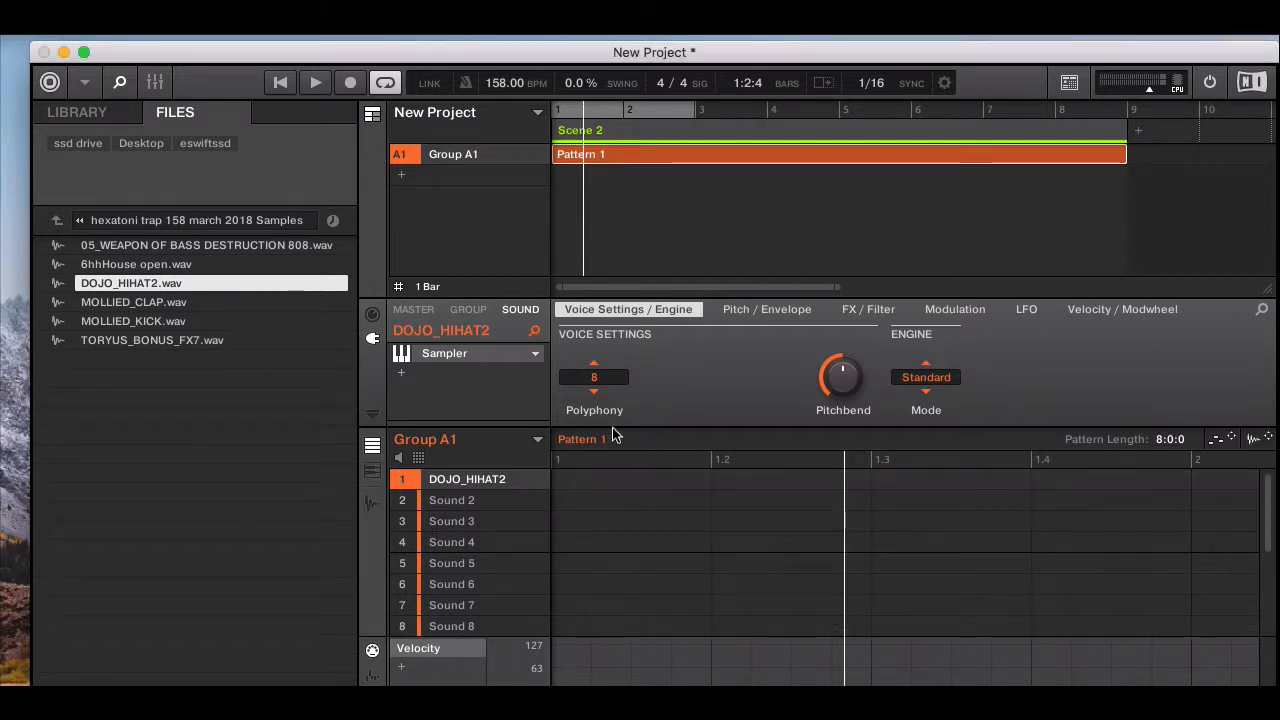
left_click(567, 479)
left_click(604, 478)
left_click(646, 481)
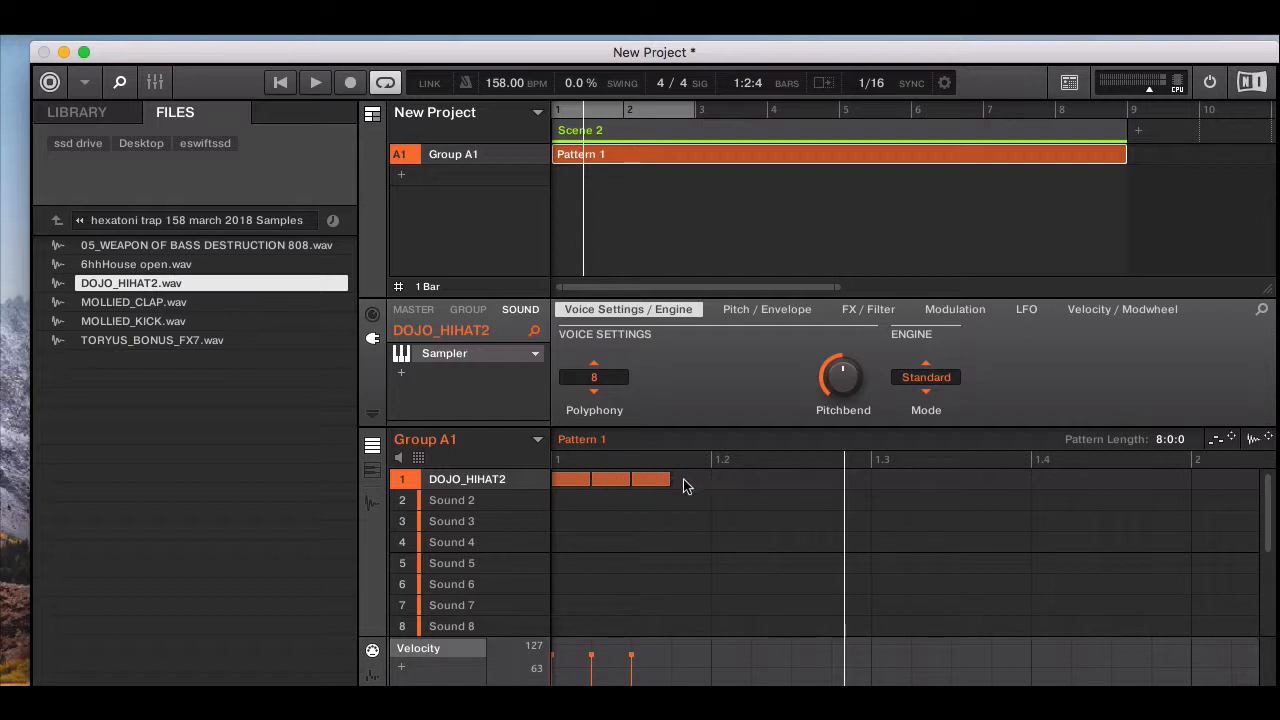
left_click(685, 481)
left_click(727, 482)
- Try lower and higher hi-hat pitches up to beat 1.4 in the piano roll, and delete all the notes
left_click(371, 479)
scroll(652, 548, "down", 4)
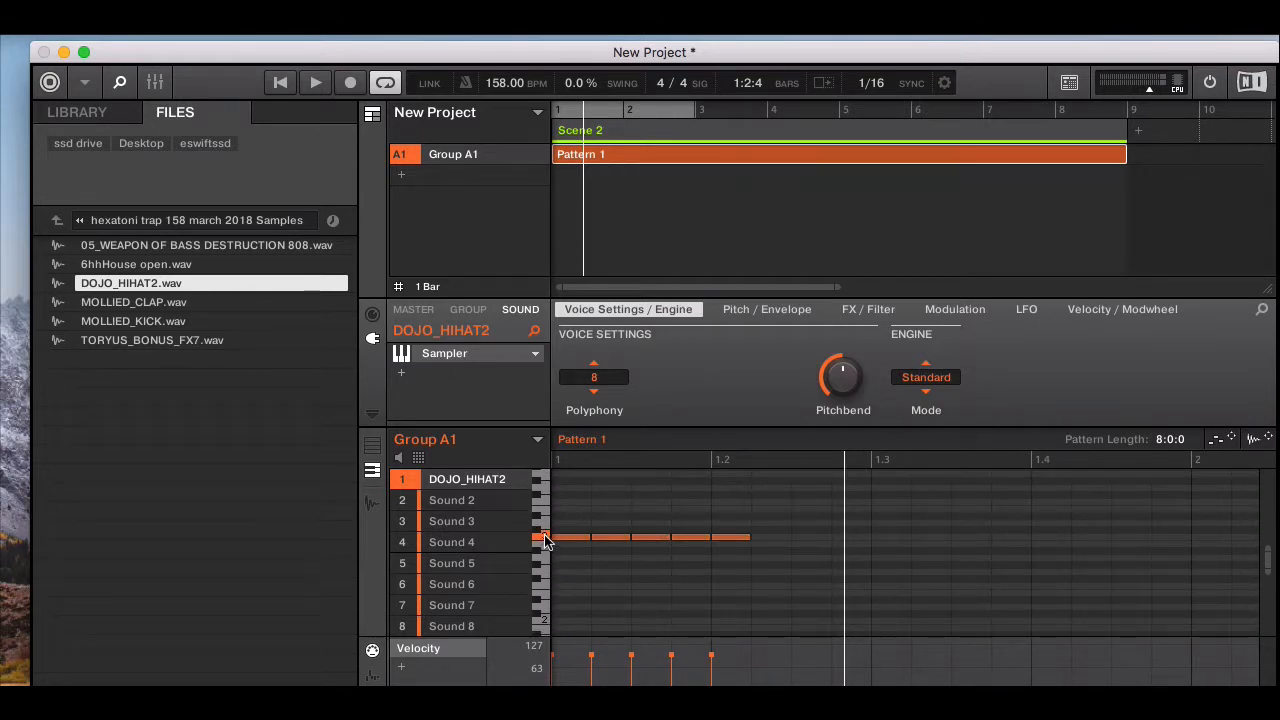
left_click(760, 551)
left_click(800, 551)
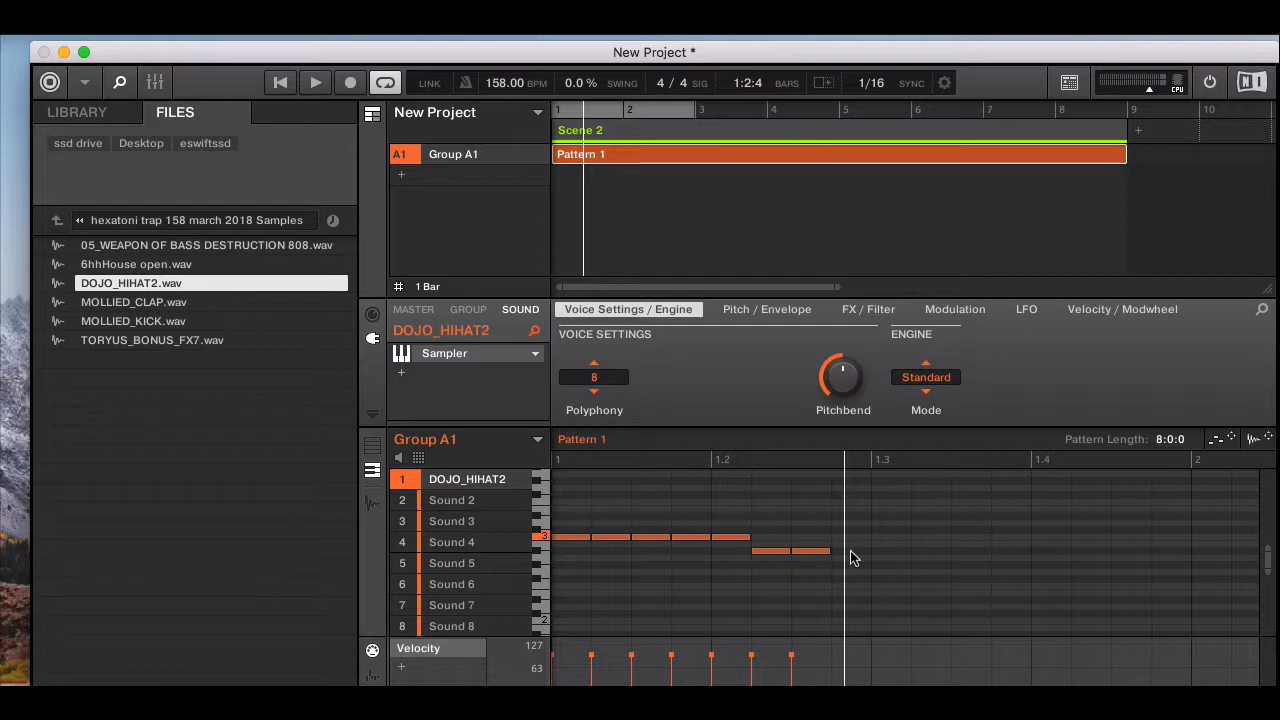
left_click(845, 558)
left_click(954, 523)
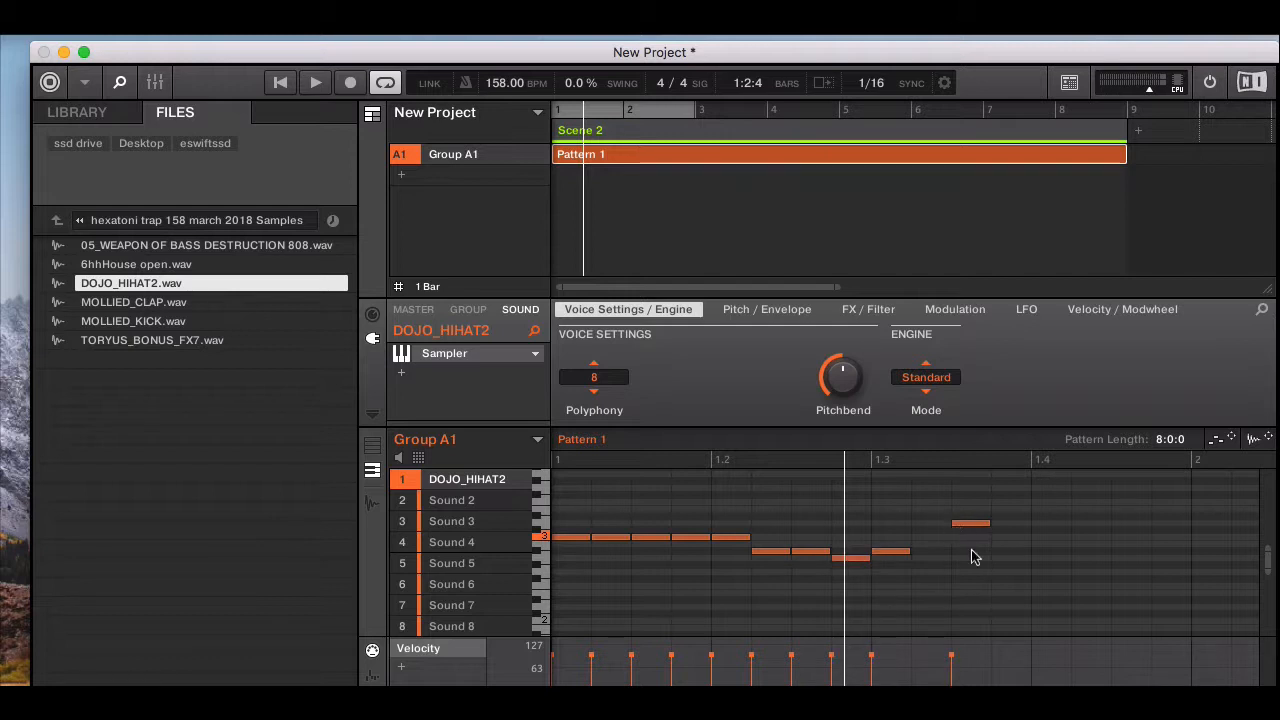
left_click(1010, 551)
left_click(1052, 551)
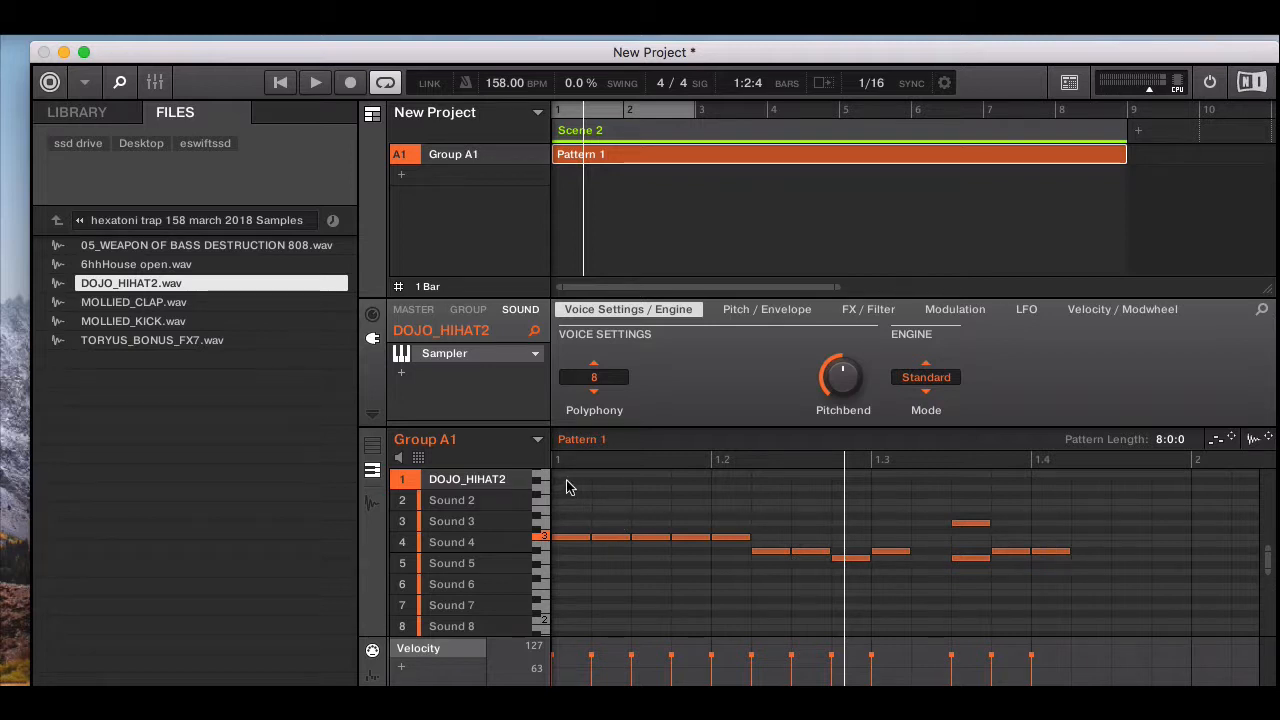
left_click_drag(567, 479, 1073, 587)
key("Delete")
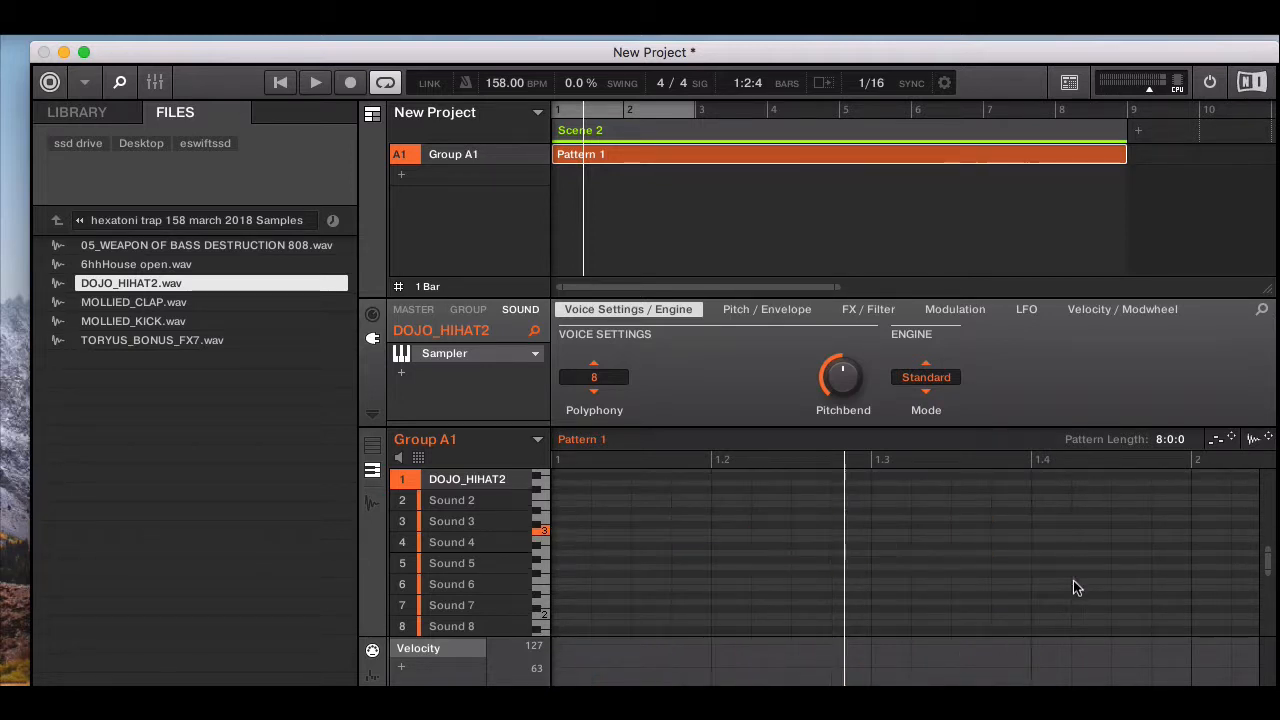
- Set the hi-hat sampler's polyphony to 1 and place two 1/8-long hi-hat notes on the first beat of bar 1
left_click(372, 445)
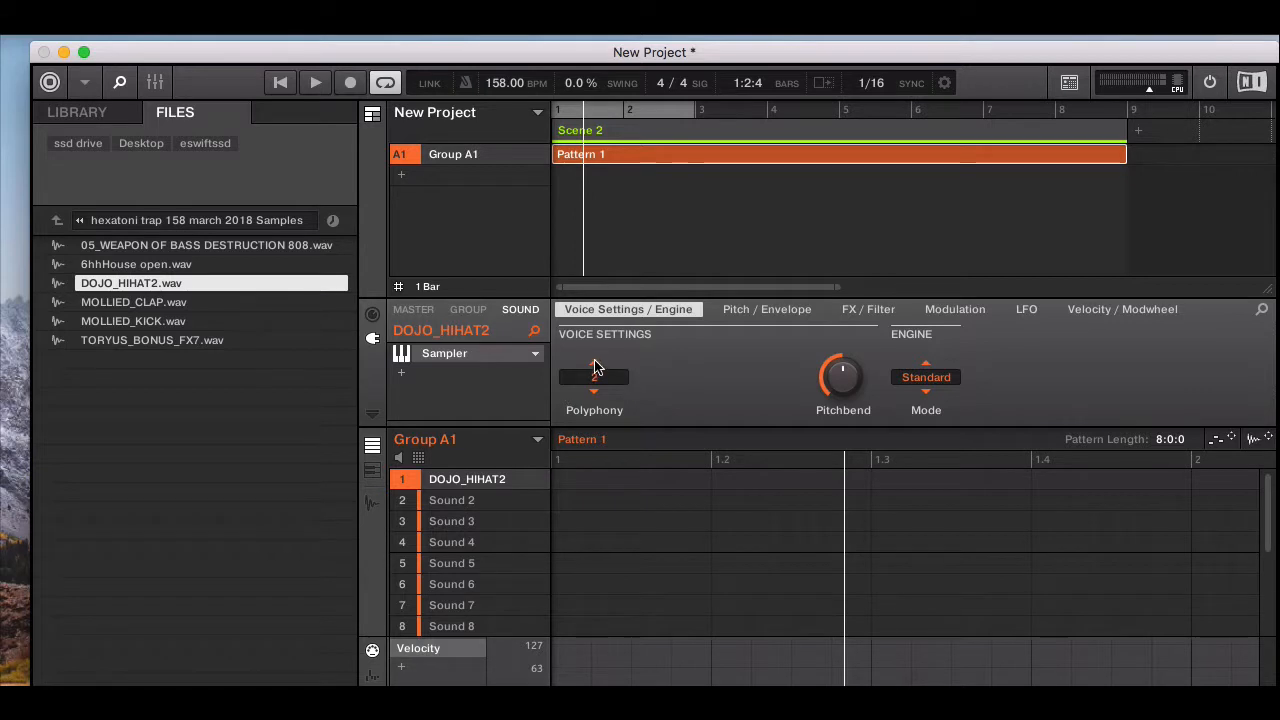
left_click(595, 364)
left_click(565, 481)
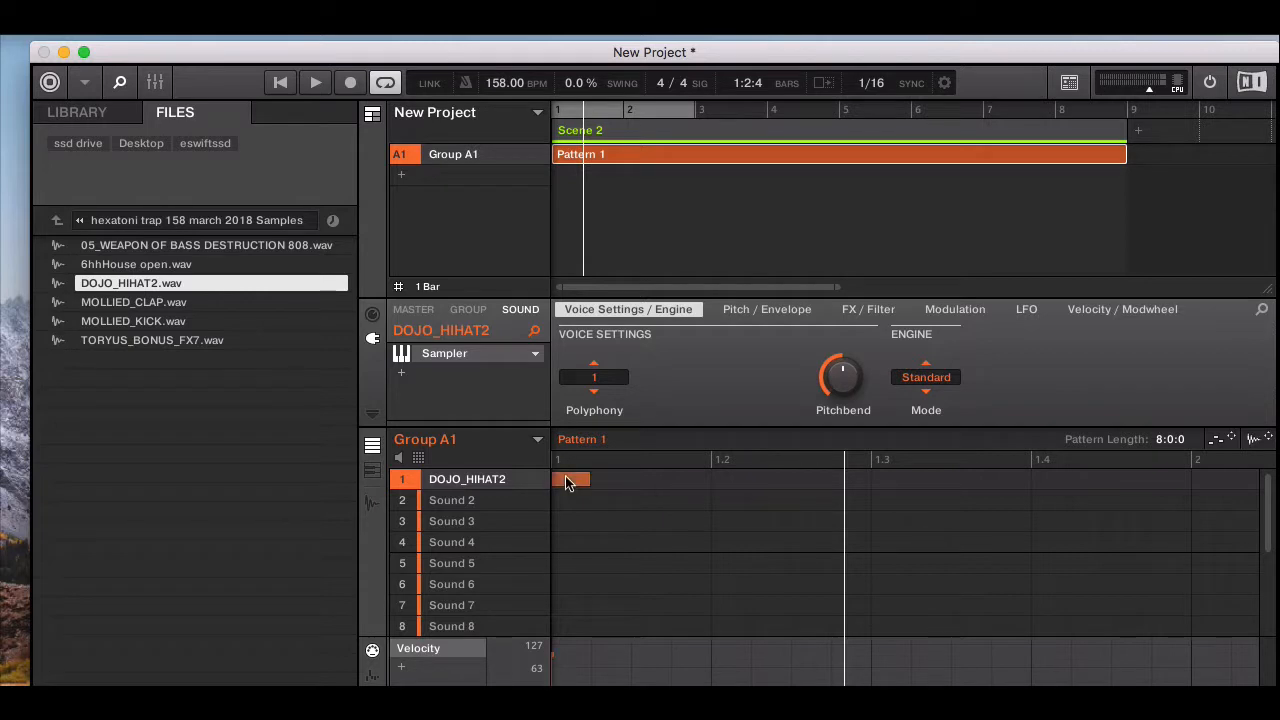
left_click_drag(596, 488, 712, 483)
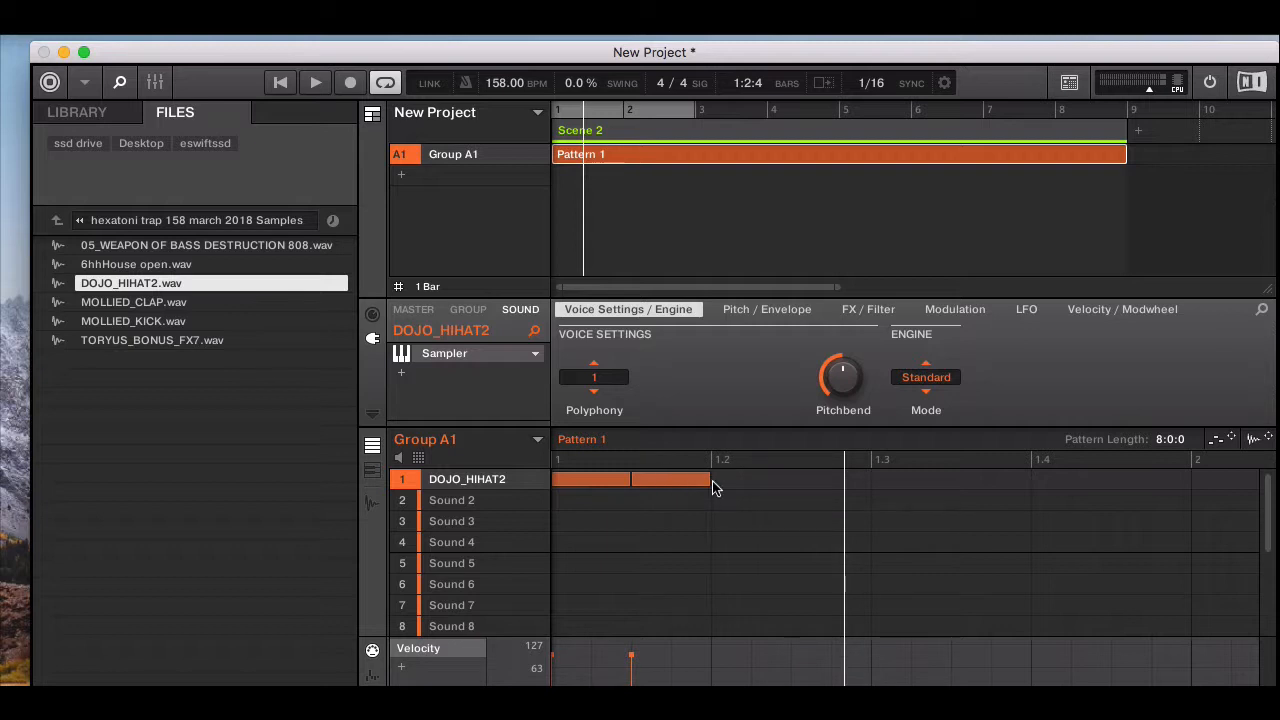
- Duplicate the second hi-hat note and align the copy with beat 1.2
left_click(660, 505)
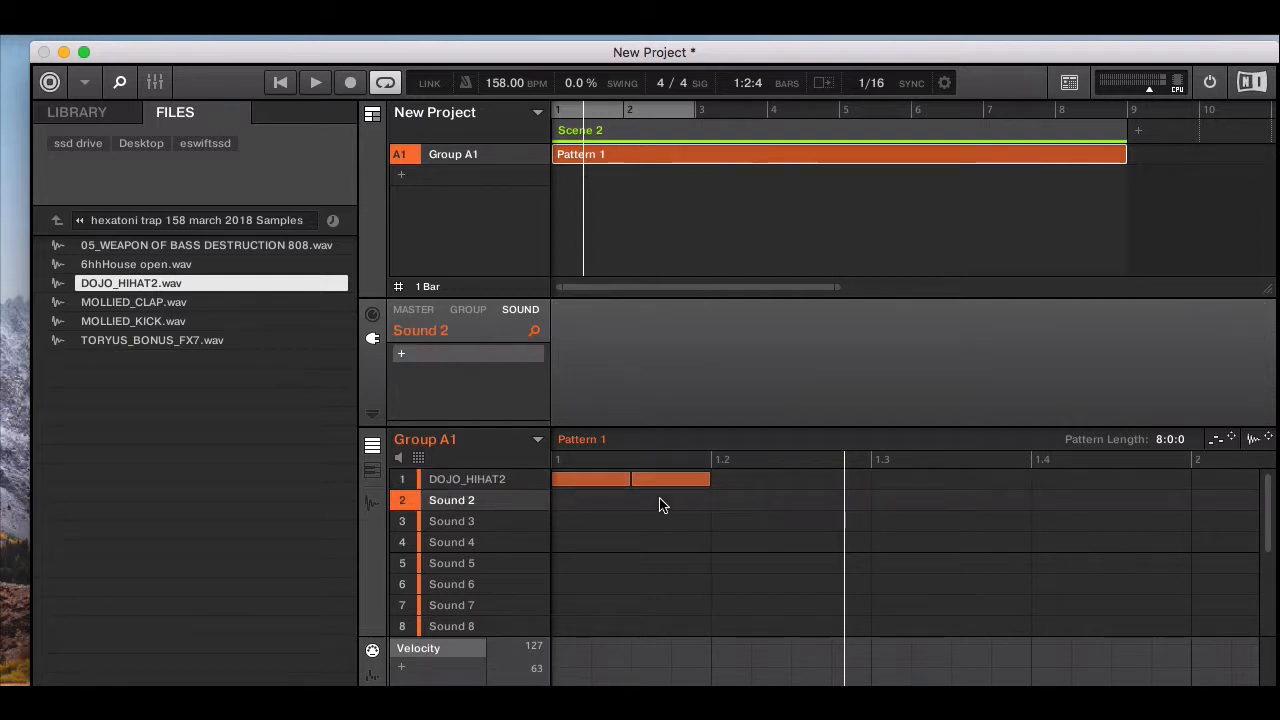
left_click(734, 486)
left_click(700, 480)
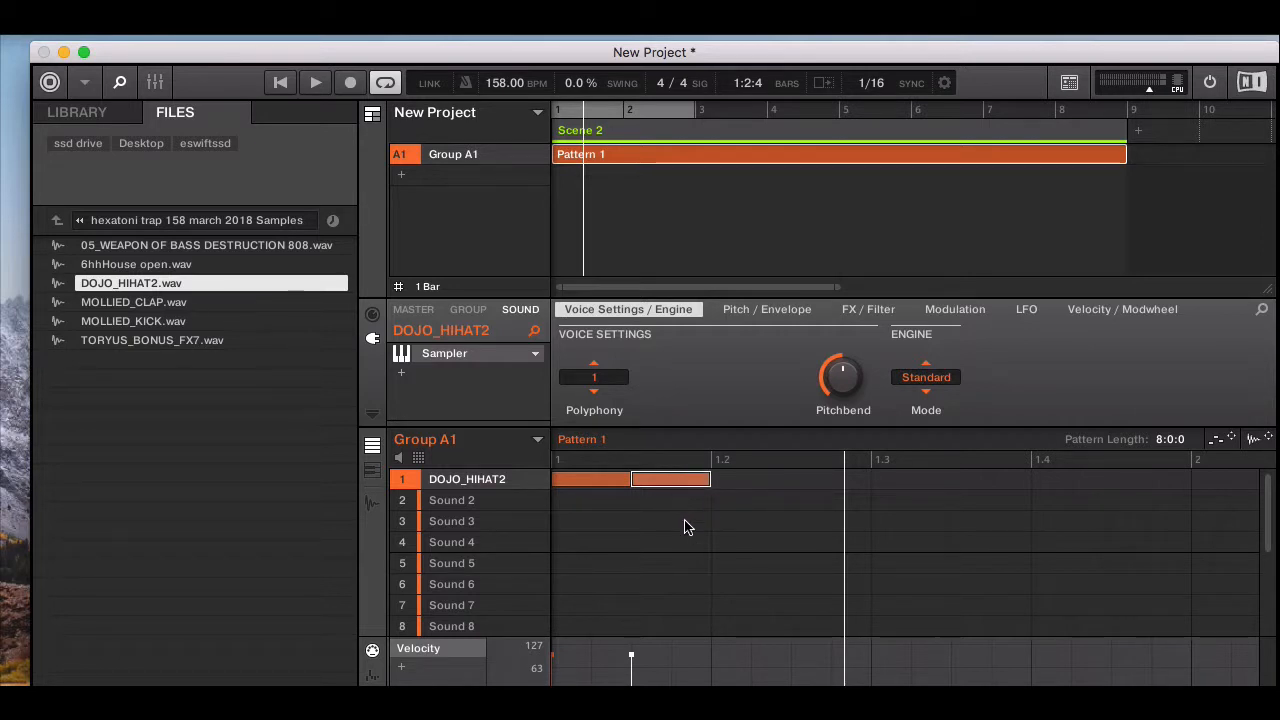
key("super+d")
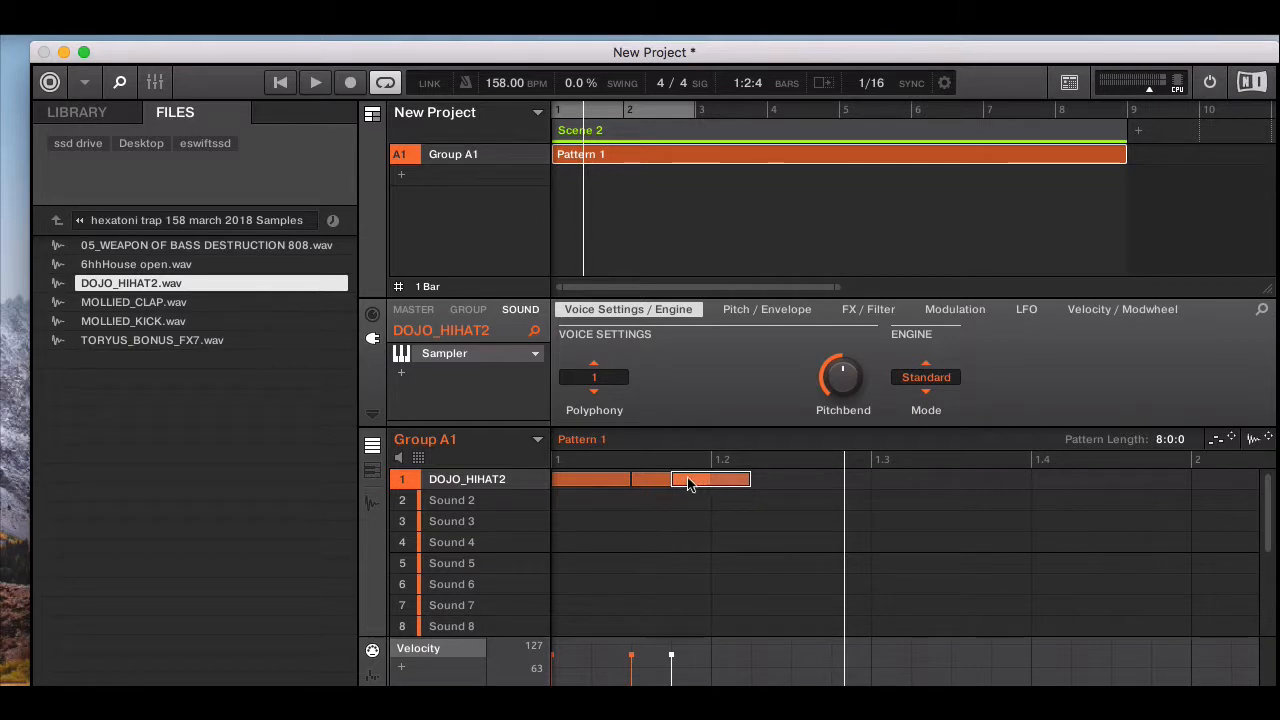
left_click_drag(688, 484, 729, 483)
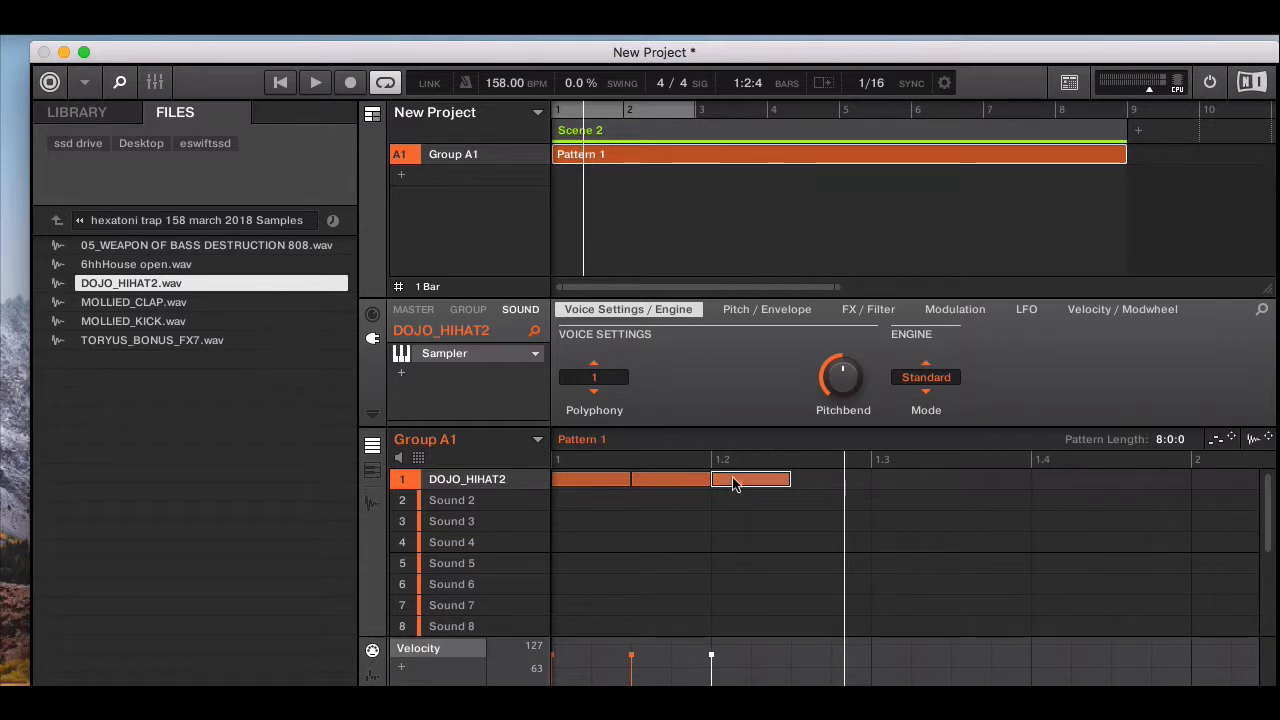
- Repeat the 1/8 hi-hat note back to back from the middle of beat 1.2 to the end of bar 1
left_click(793, 460)
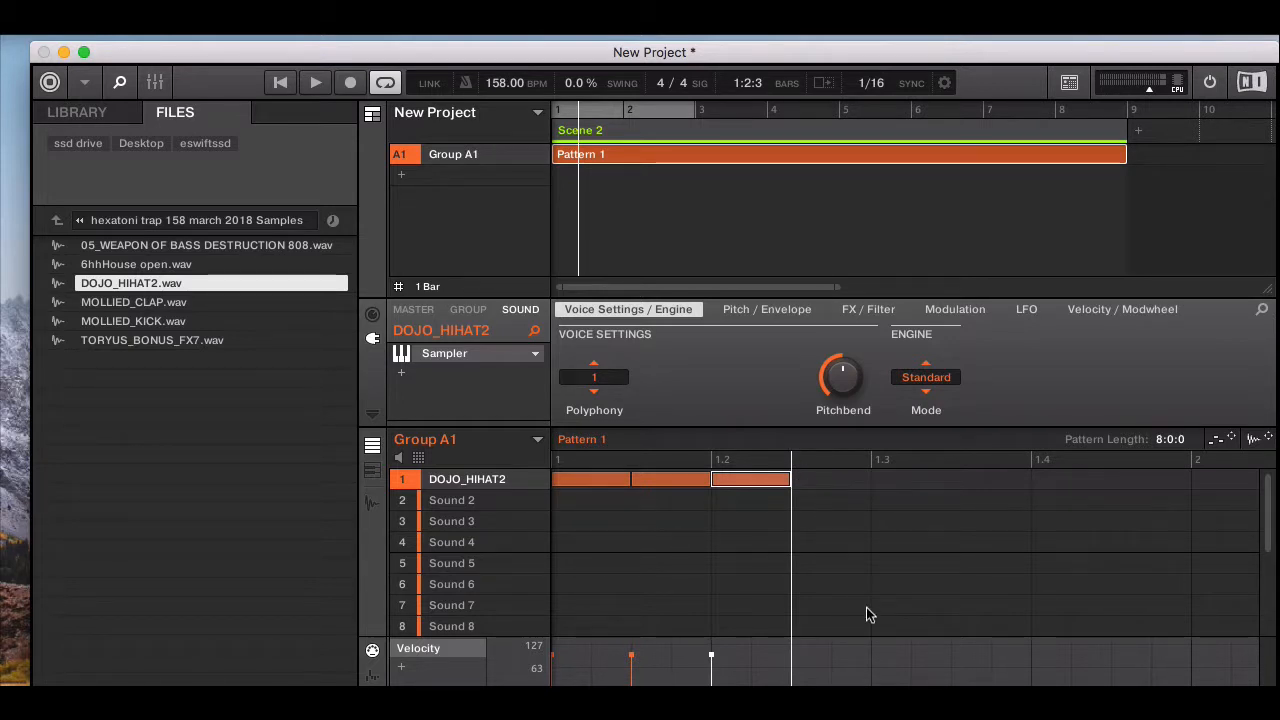
key("super+d")
left_click(875, 460)
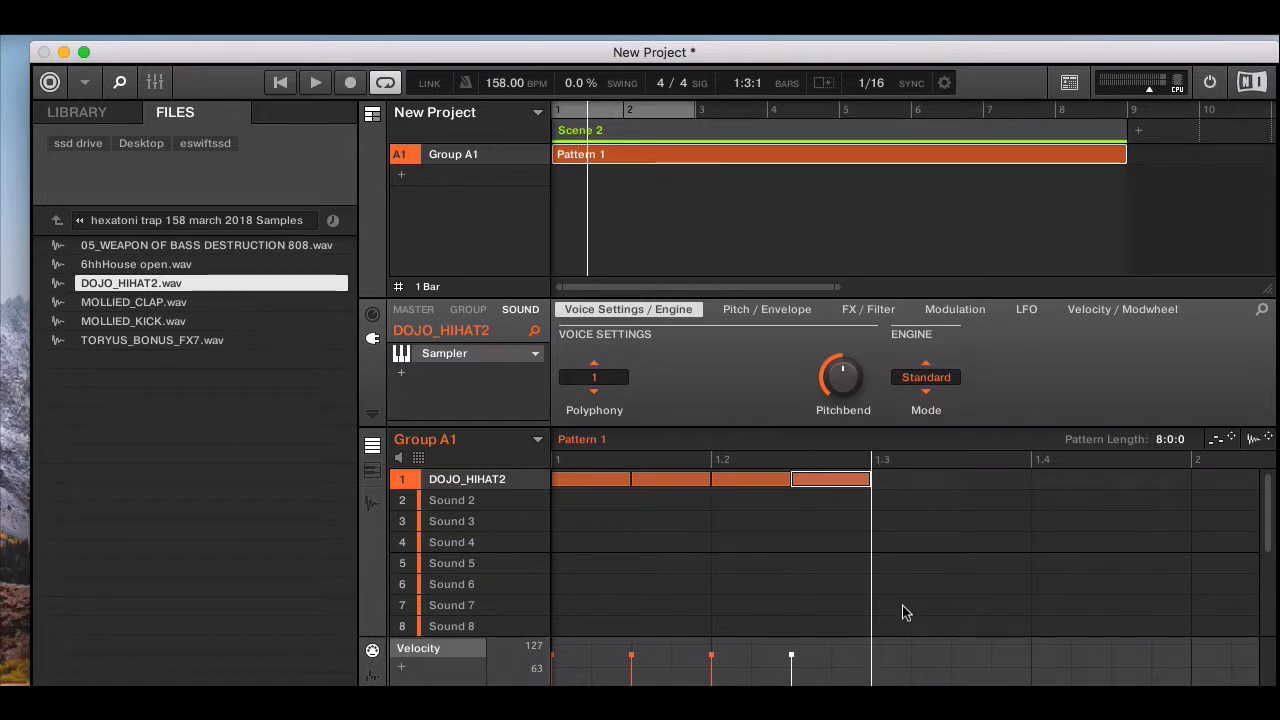
key("super+d")
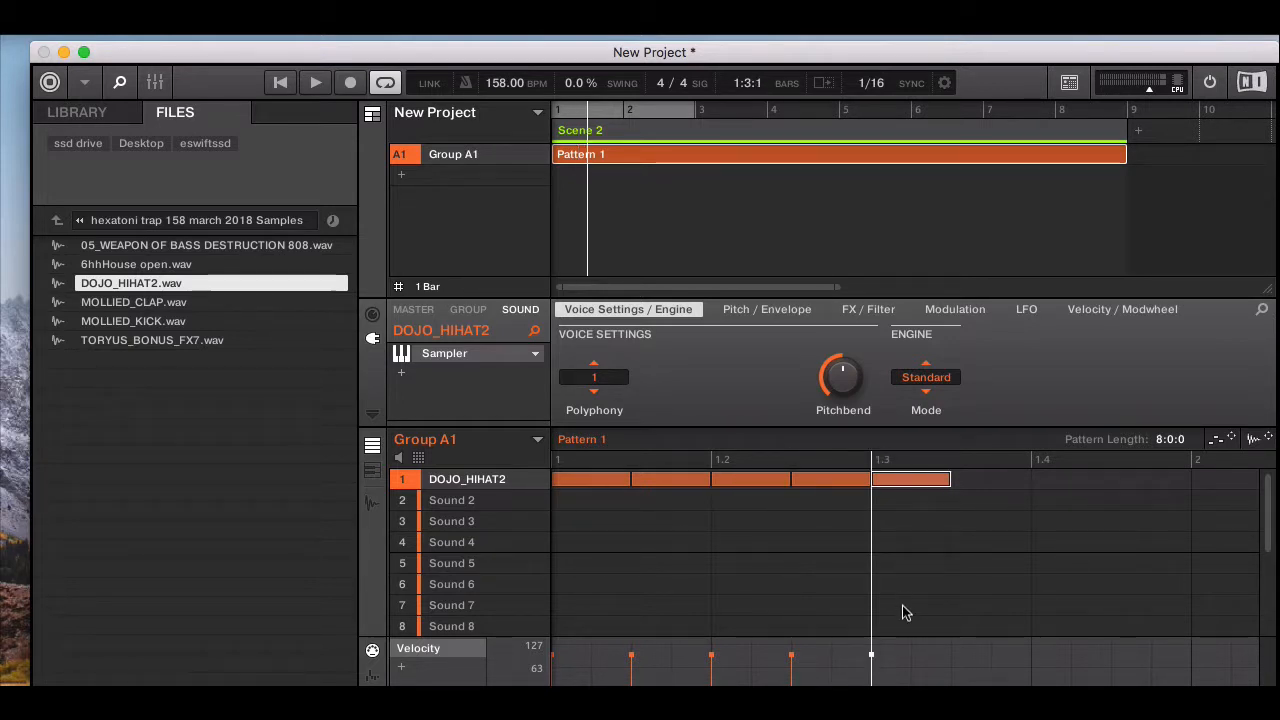
left_click(954, 460)
key("super+d")
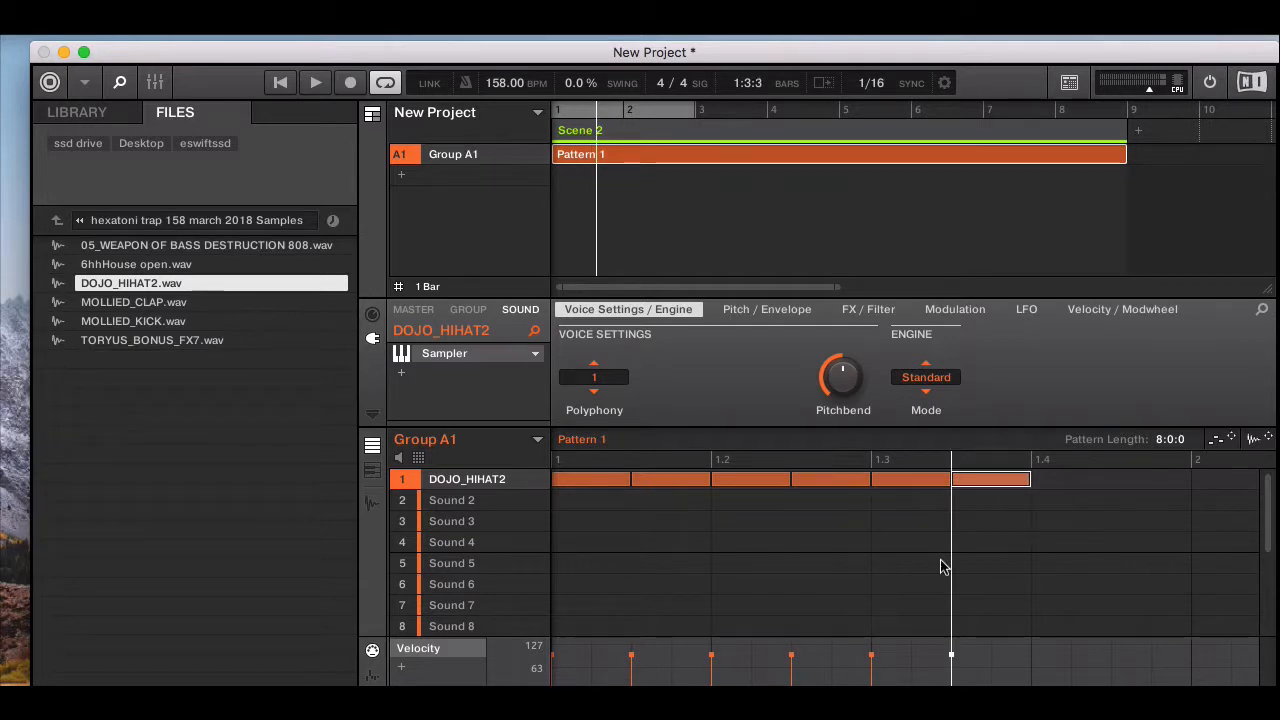
left_click(1040, 459)
key("super+d")
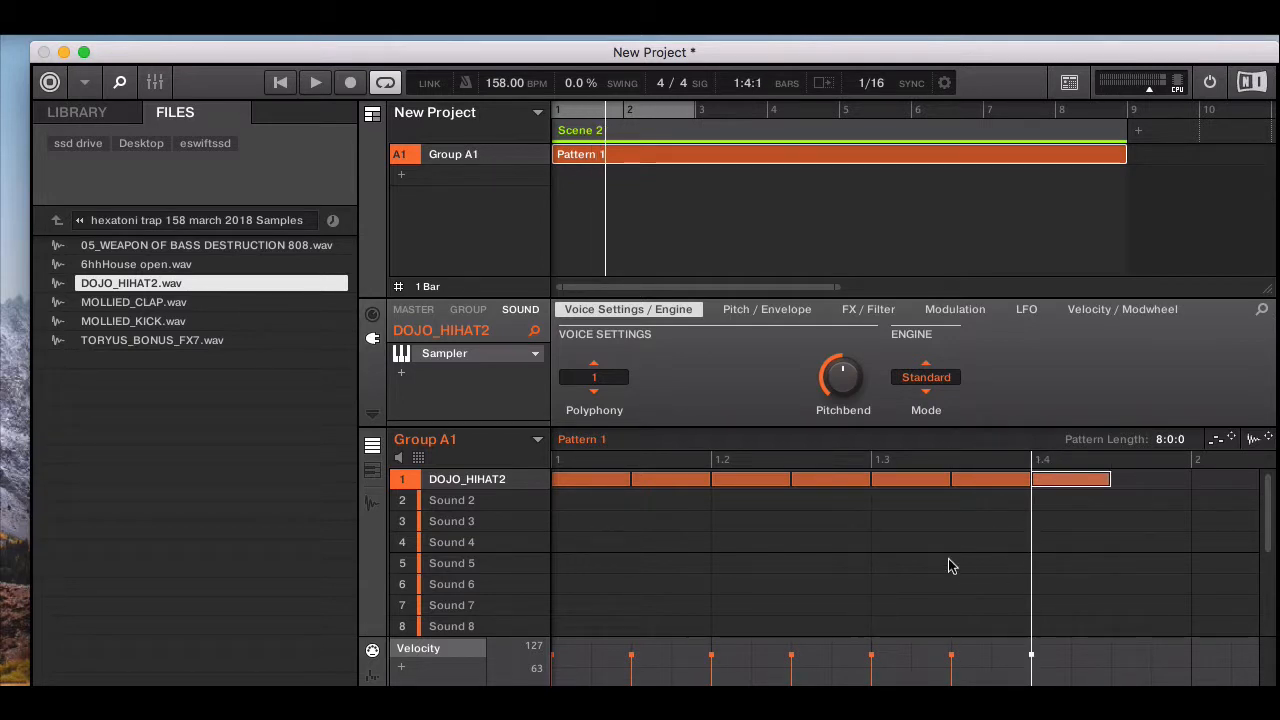
scroll(951, 565, "right", 3)
left_click(851, 459)
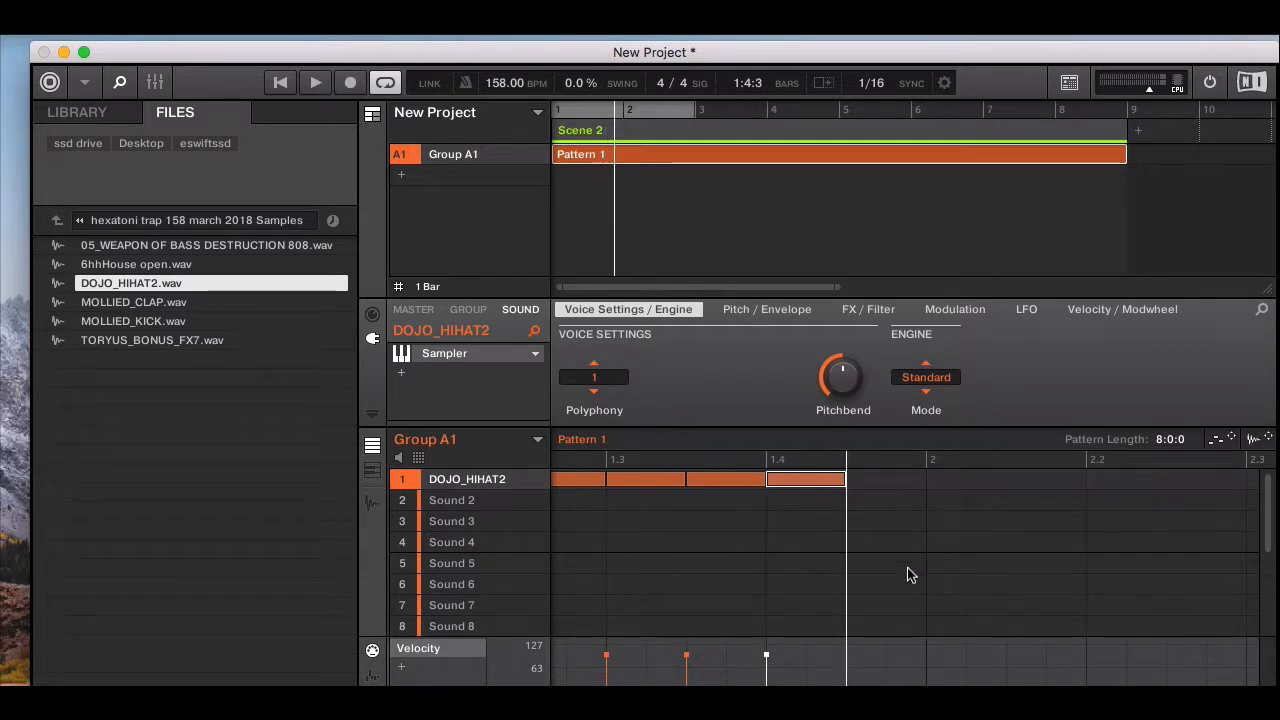
key("super+d")
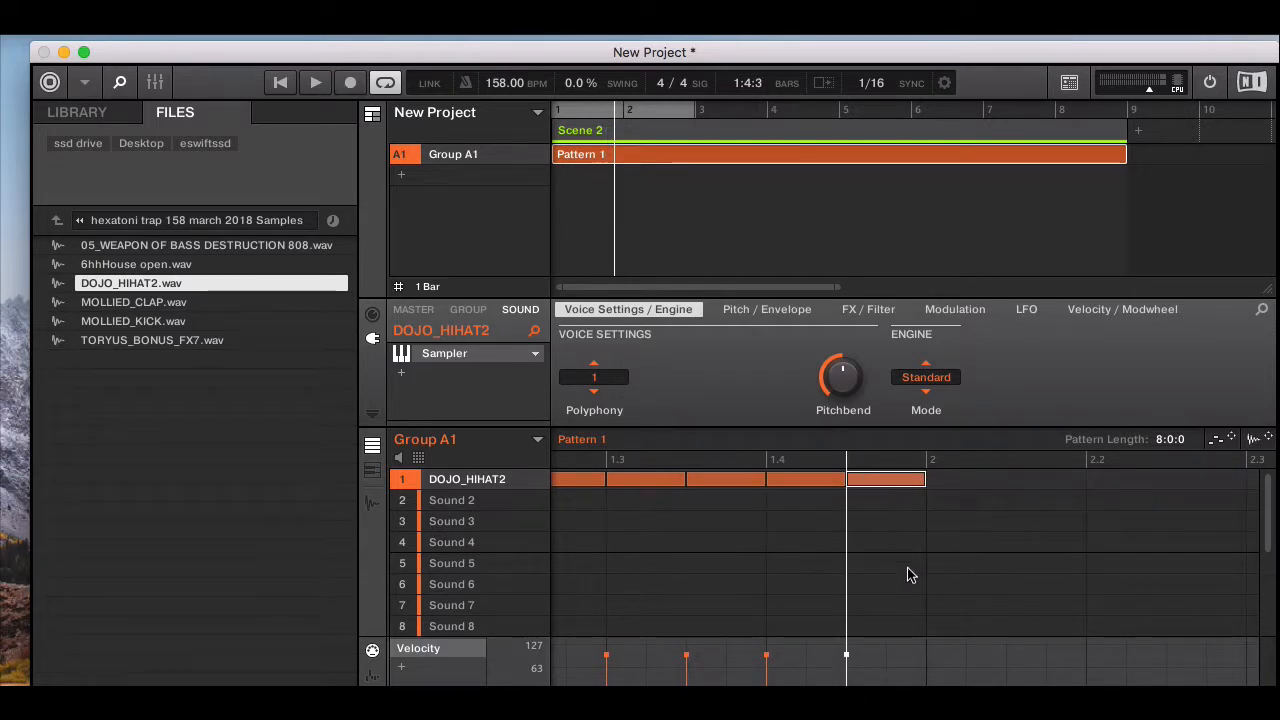
- Add two more 1/8 hi-hat notes on the first beat of bar 2 and show the notes in the piano roll
left_click(928, 458)
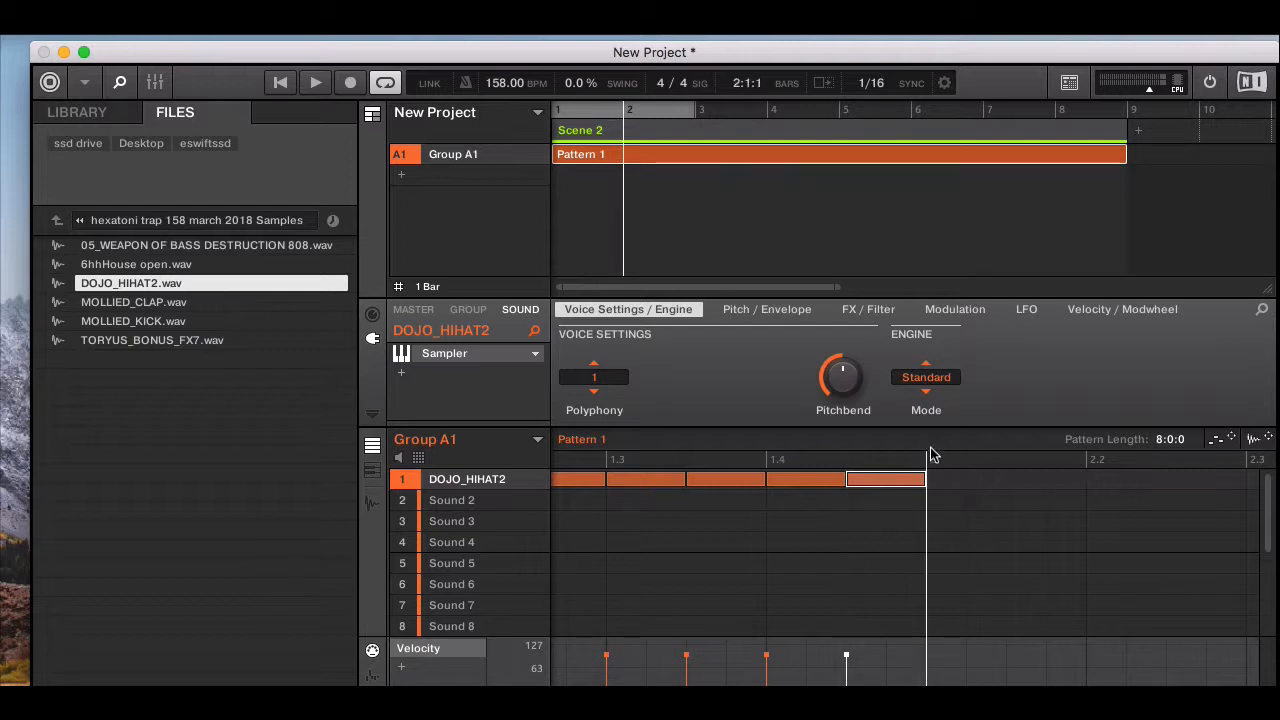
key("super+d")
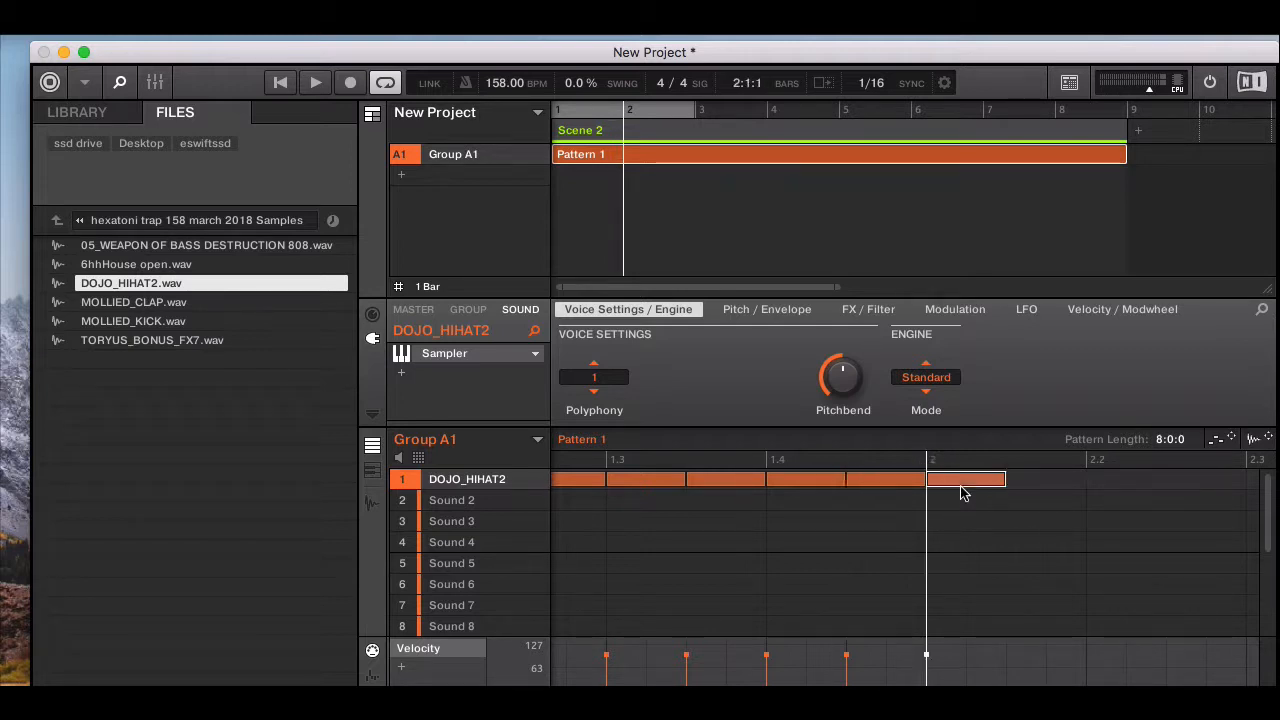
left_click(1008, 460)
key("super+d")
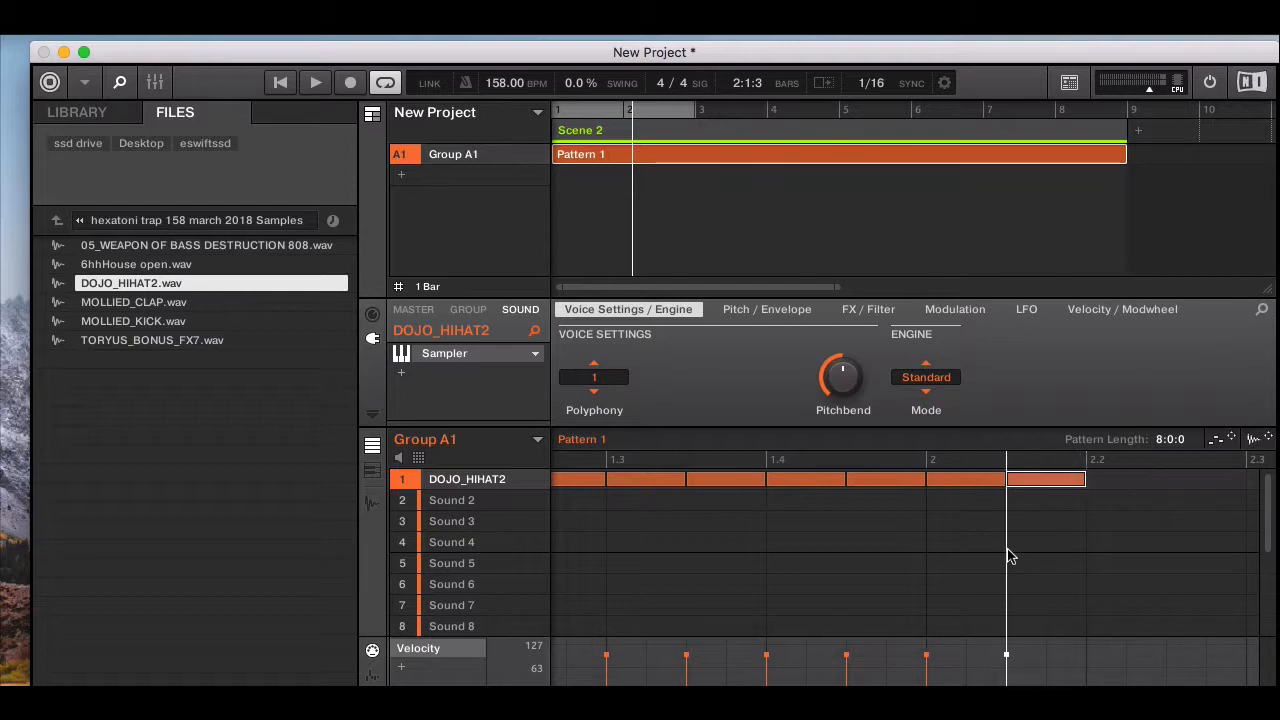
left_click(373, 470)
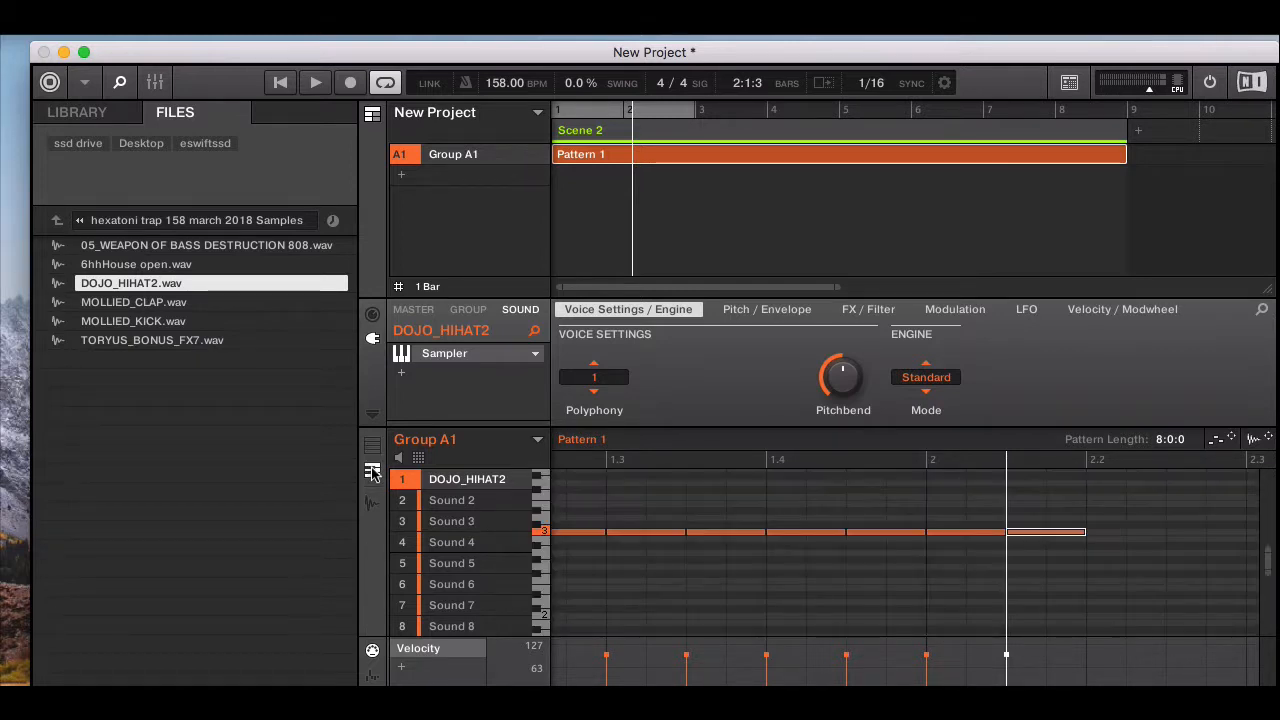
- Audition the hi-hat's root key beside the note row in the piano roll, and return to the drum event grid
scroll(588, 555, "left", 5)
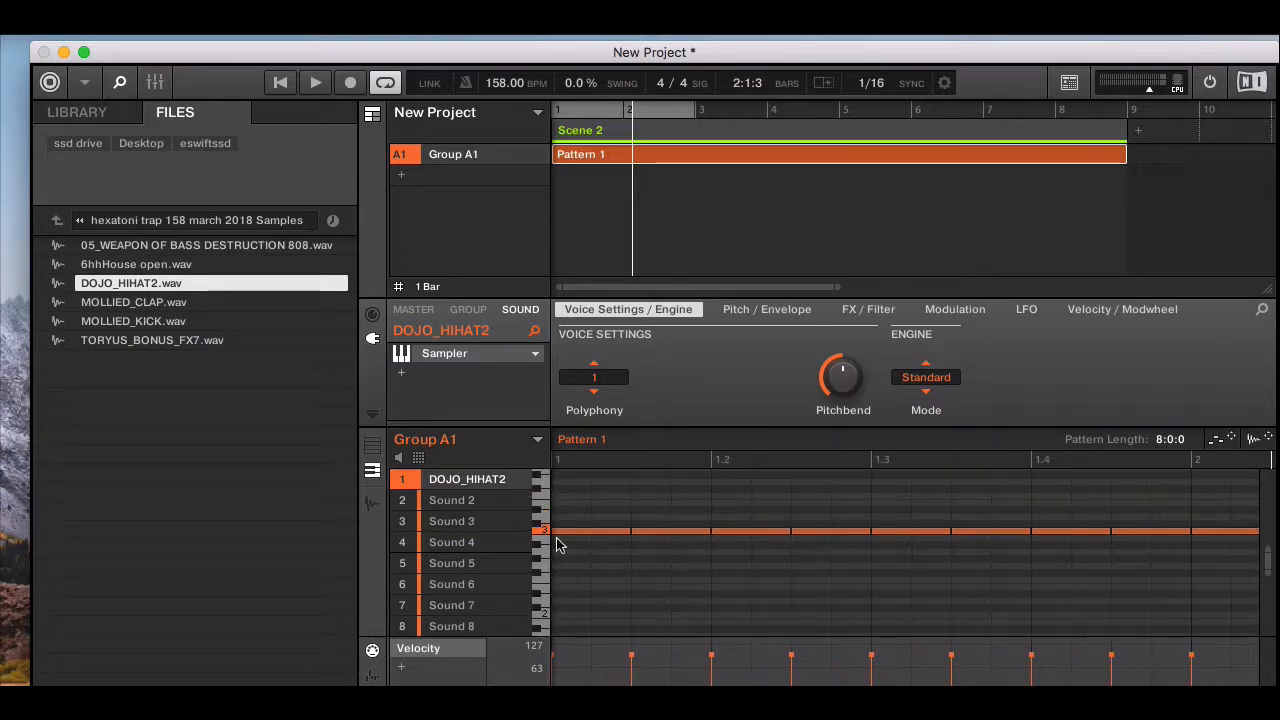
left_click(543, 533)
left_click(543, 533)
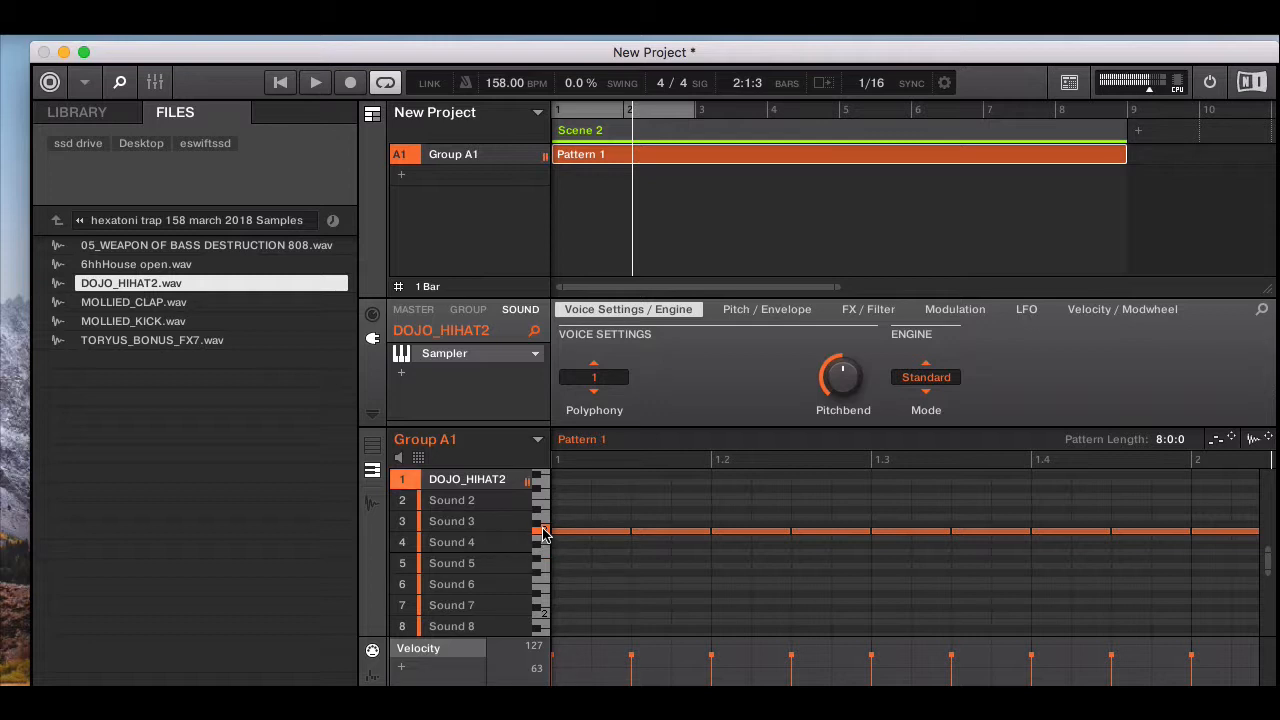
left_click(372, 445)
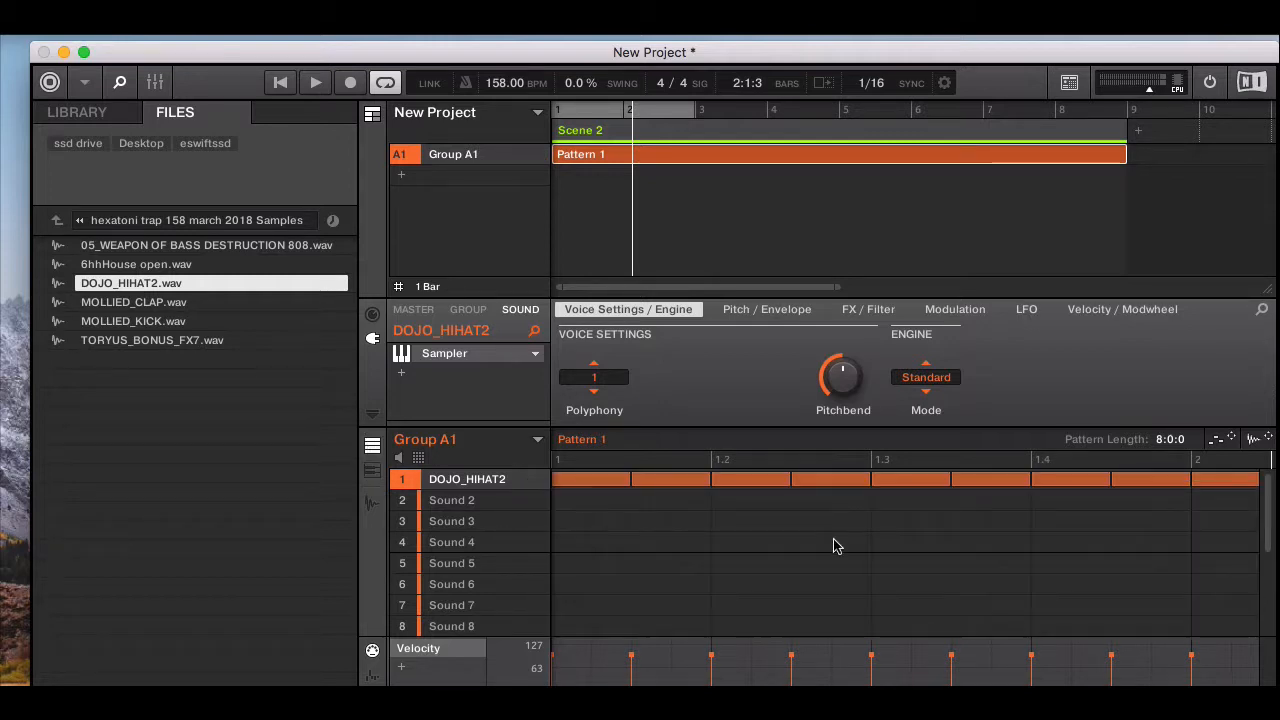
- Repeat the 1/8 hi-hat note back to back from beat 2.2 to the middle of beat 2.3
scroll(834, 545, "right", 8)
scroll(836, 545, "right", 1)
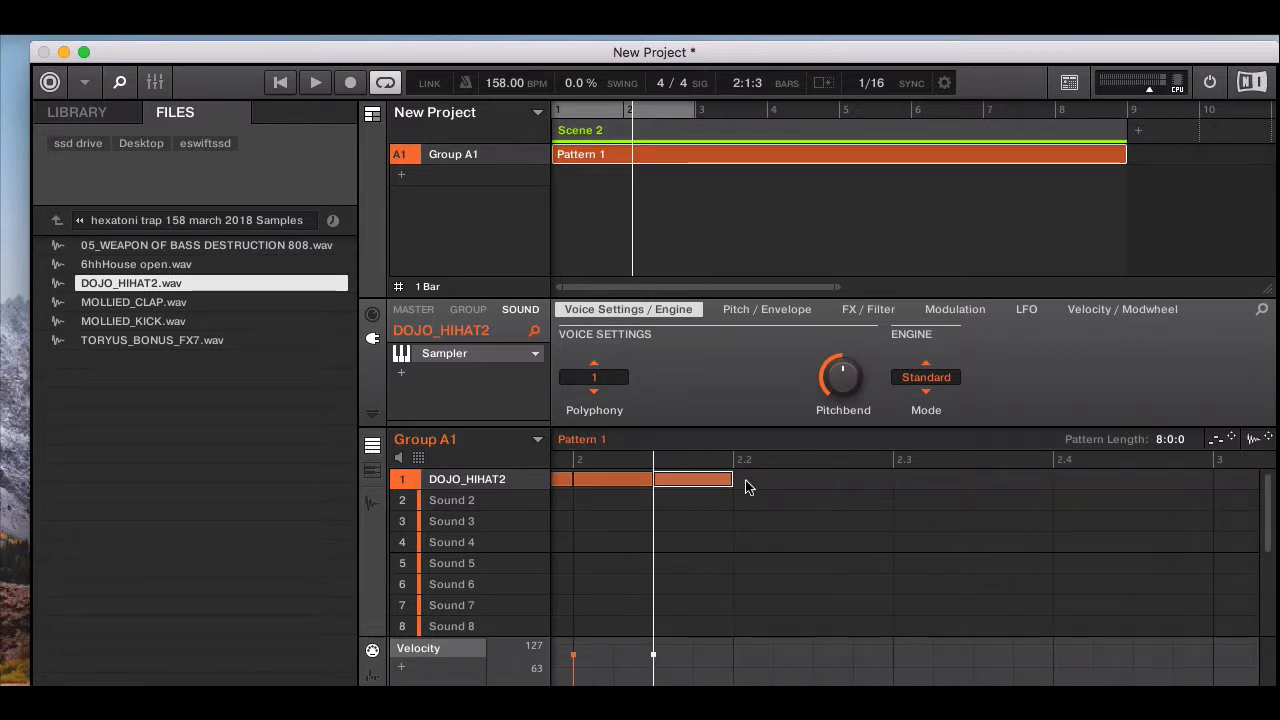
left_click(737, 460)
left_click(748, 486)
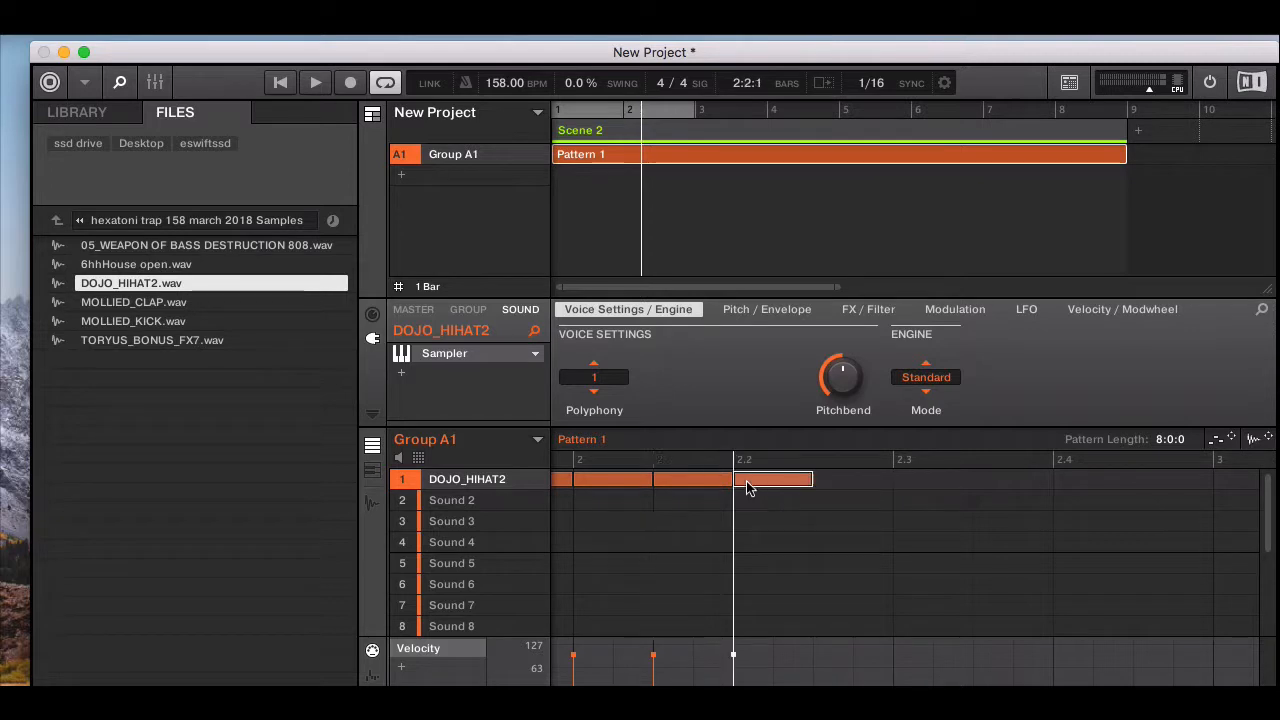
left_click(819, 459)
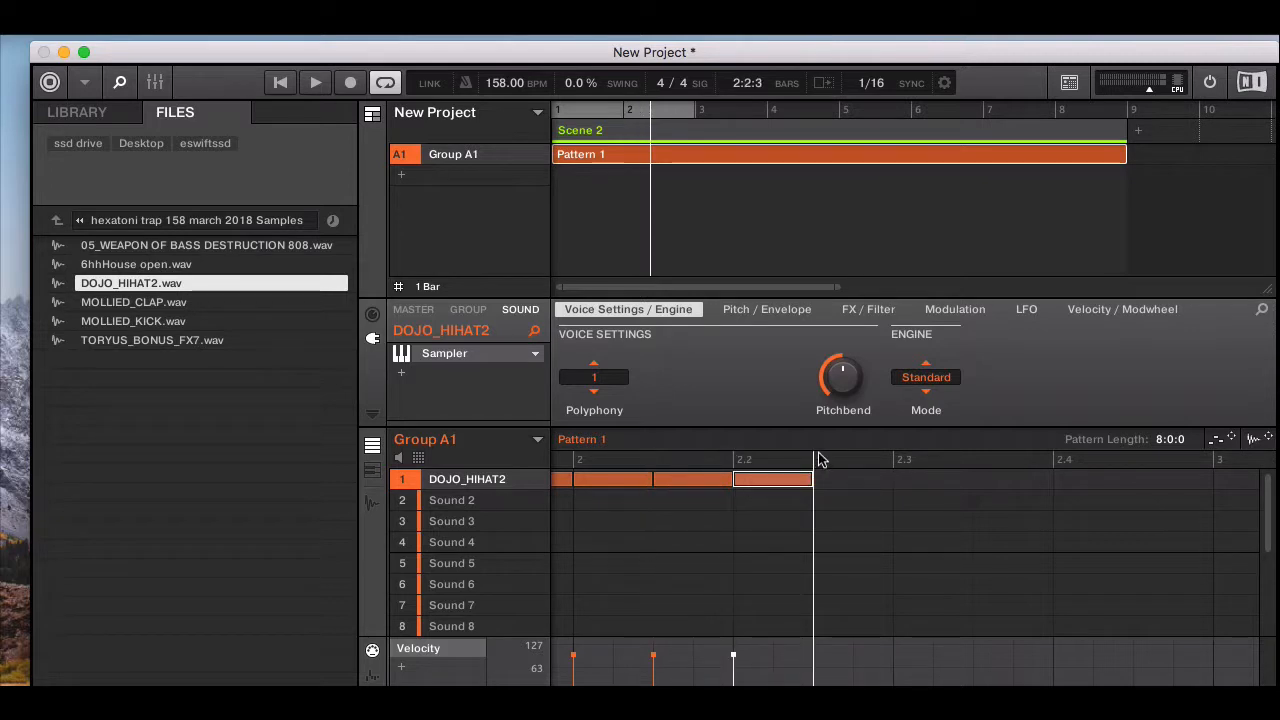
key("super+v")
key("super+space")
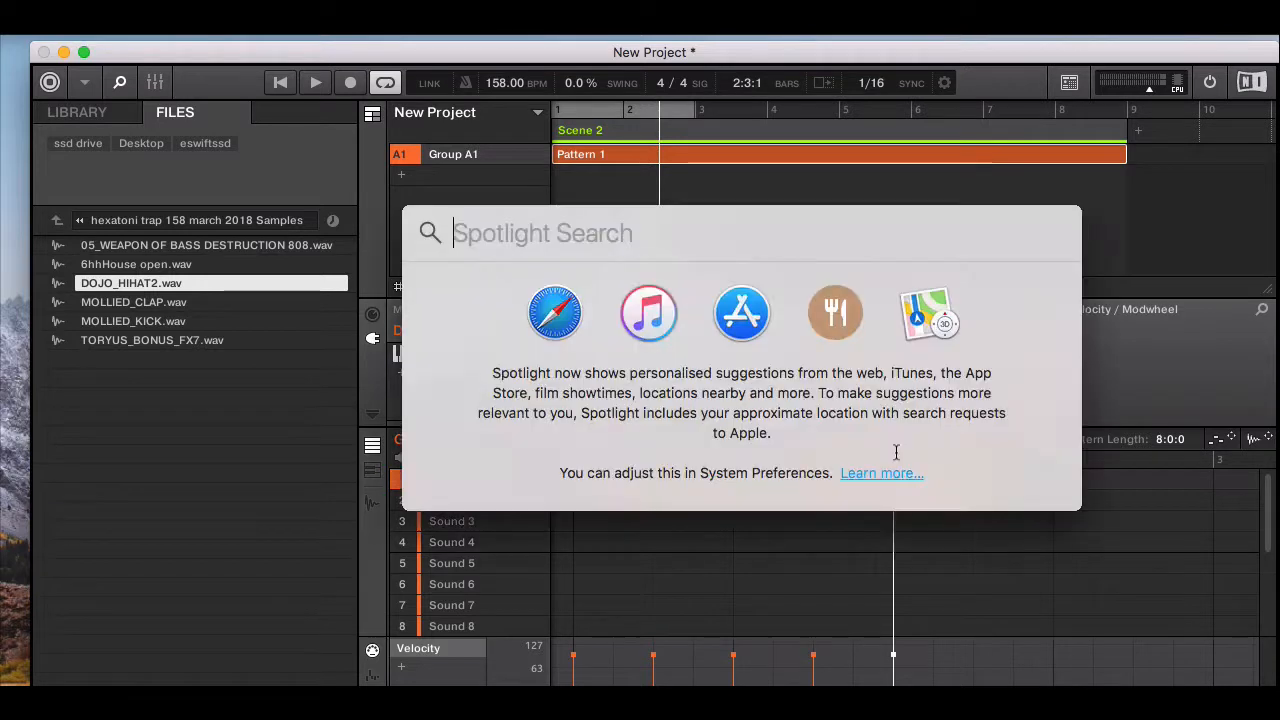
key("Escape")
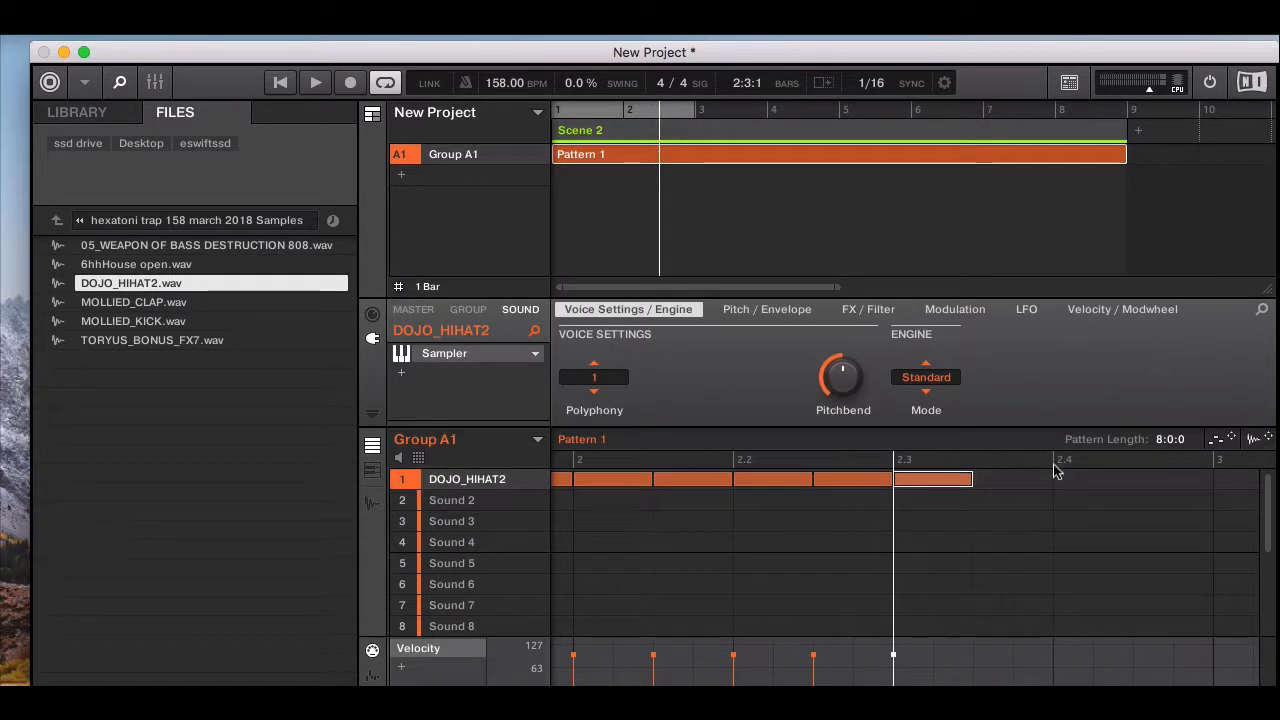
- Fill the rest of bar 2, from the middle of beat 2.3, with 1/8 hi-hat notes and play the pattern
left_click(973, 462)
key("super+v")
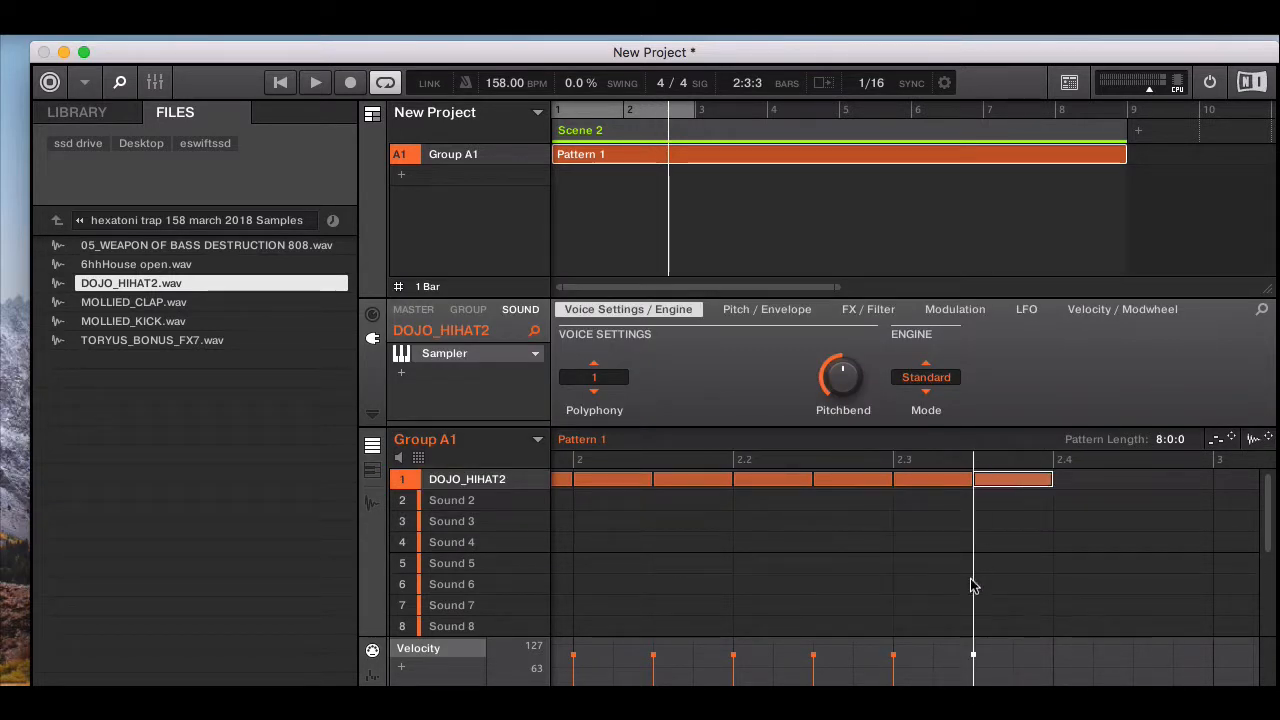
scroll(1005, 505, "right", 2)
left_click(991, 463)
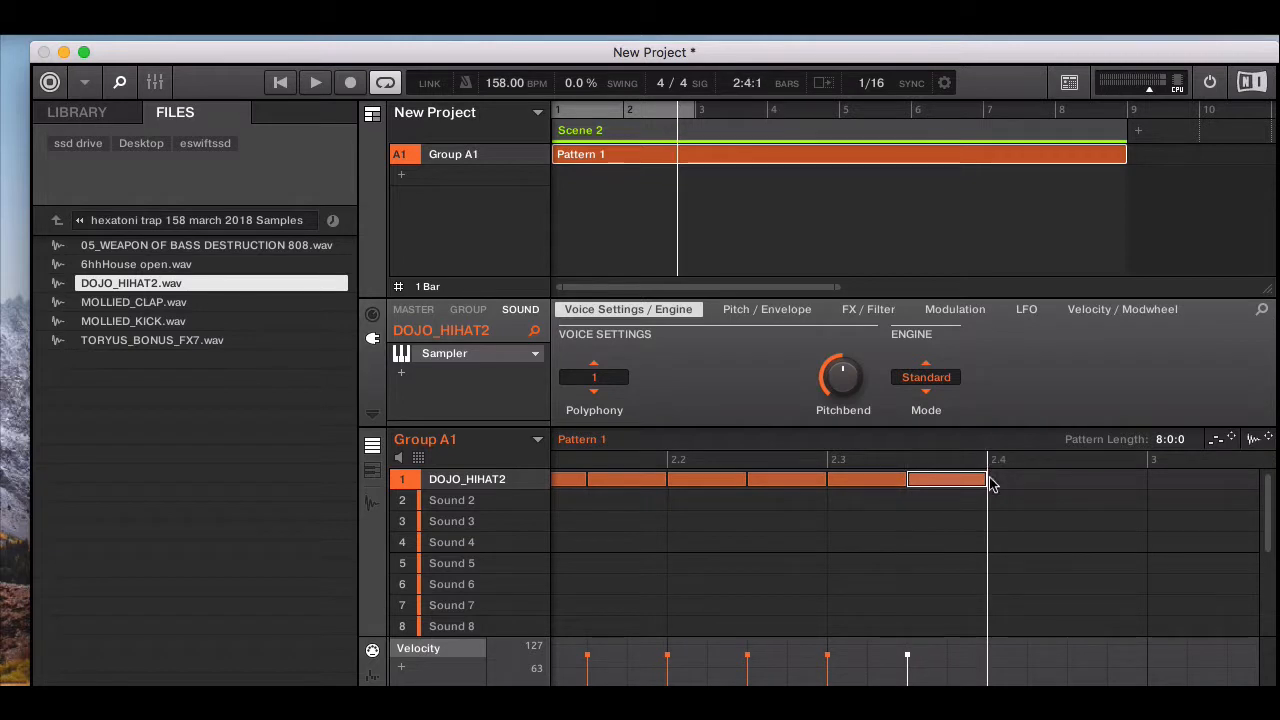
key("super+v")
left_click(1068, 462)
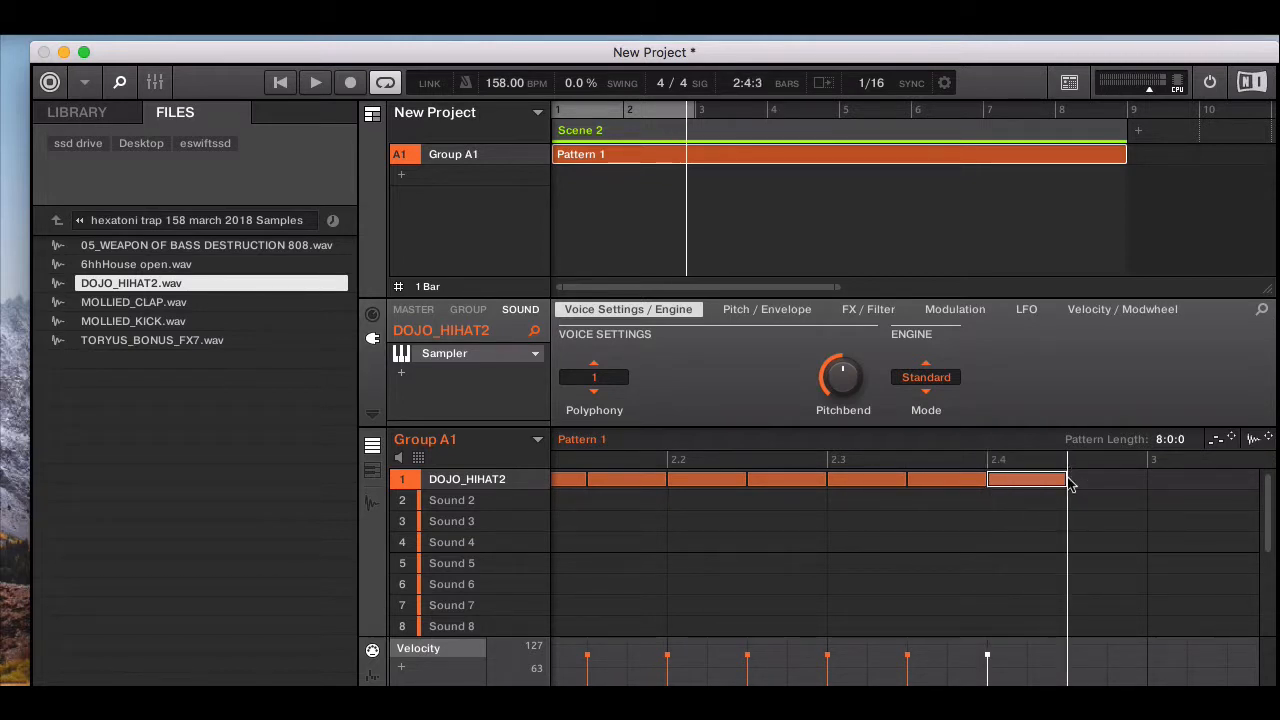
key("super+v")
scroll(1068, 569, "left", 7)
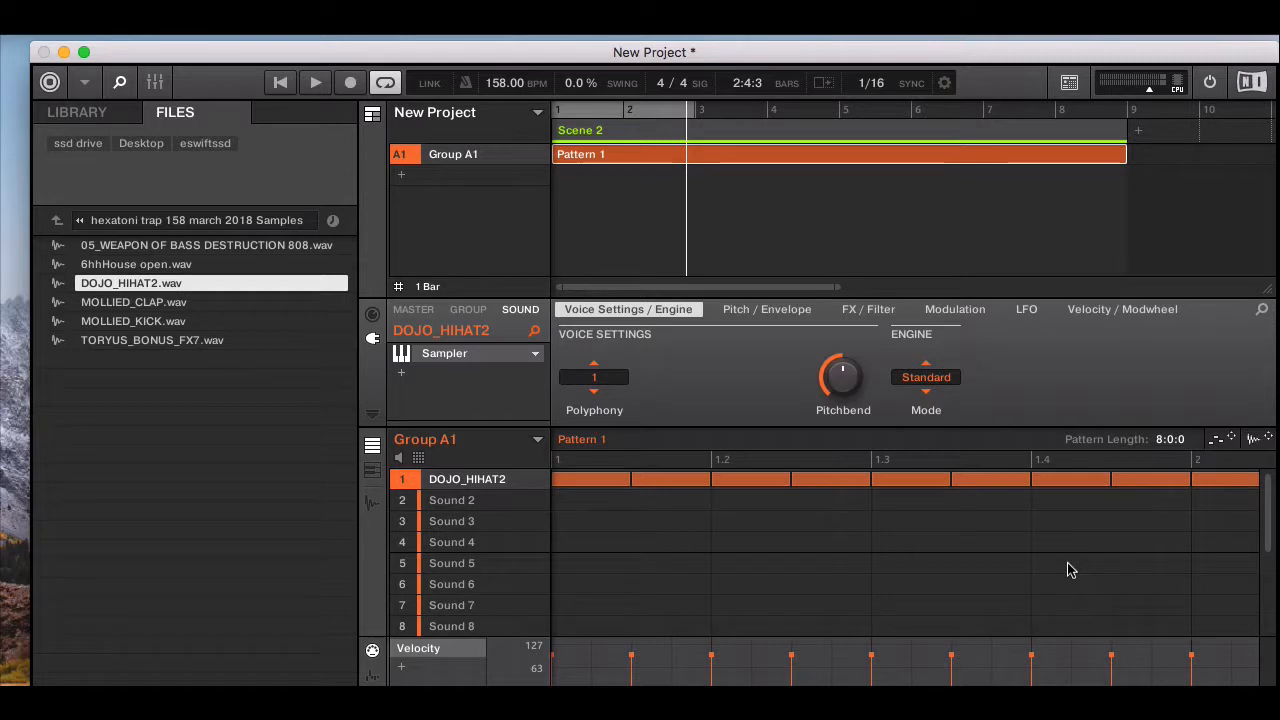
left_click(316, 85)
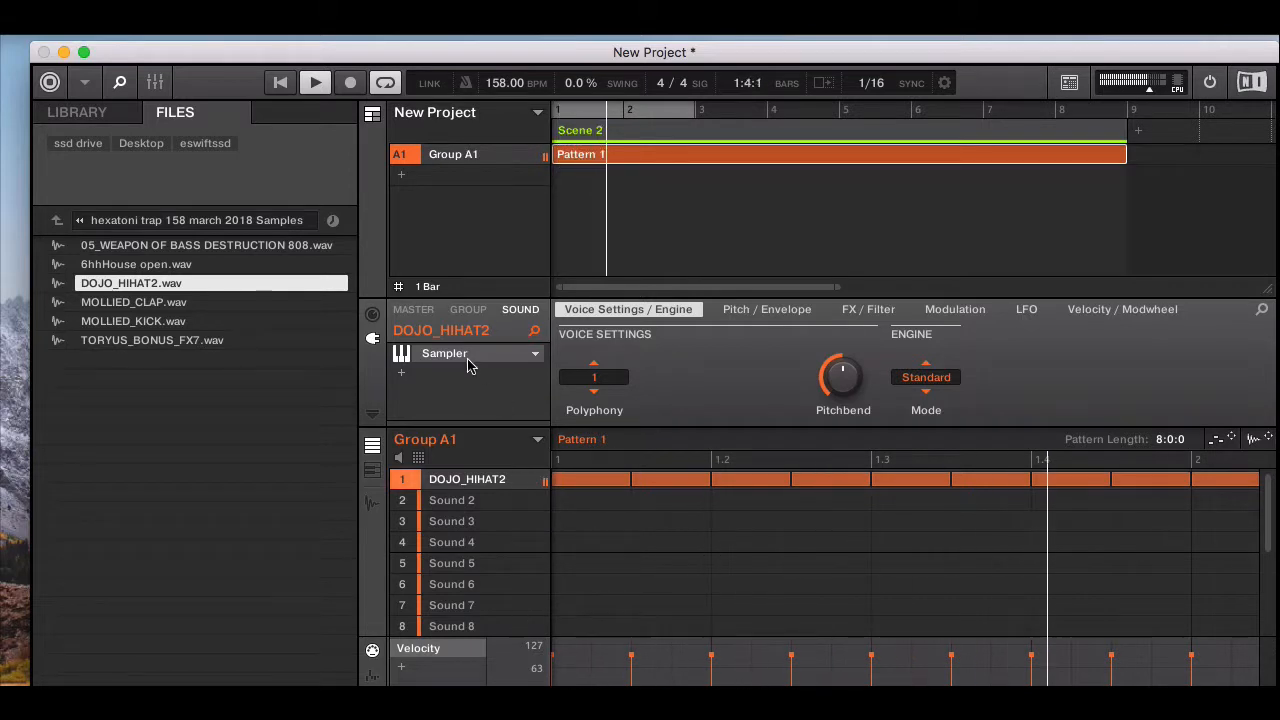
- Add a Phaser effect to the hi-hat sound, lower its Frequency, and reduce its Mix to about 34%
left_click(401, 376)
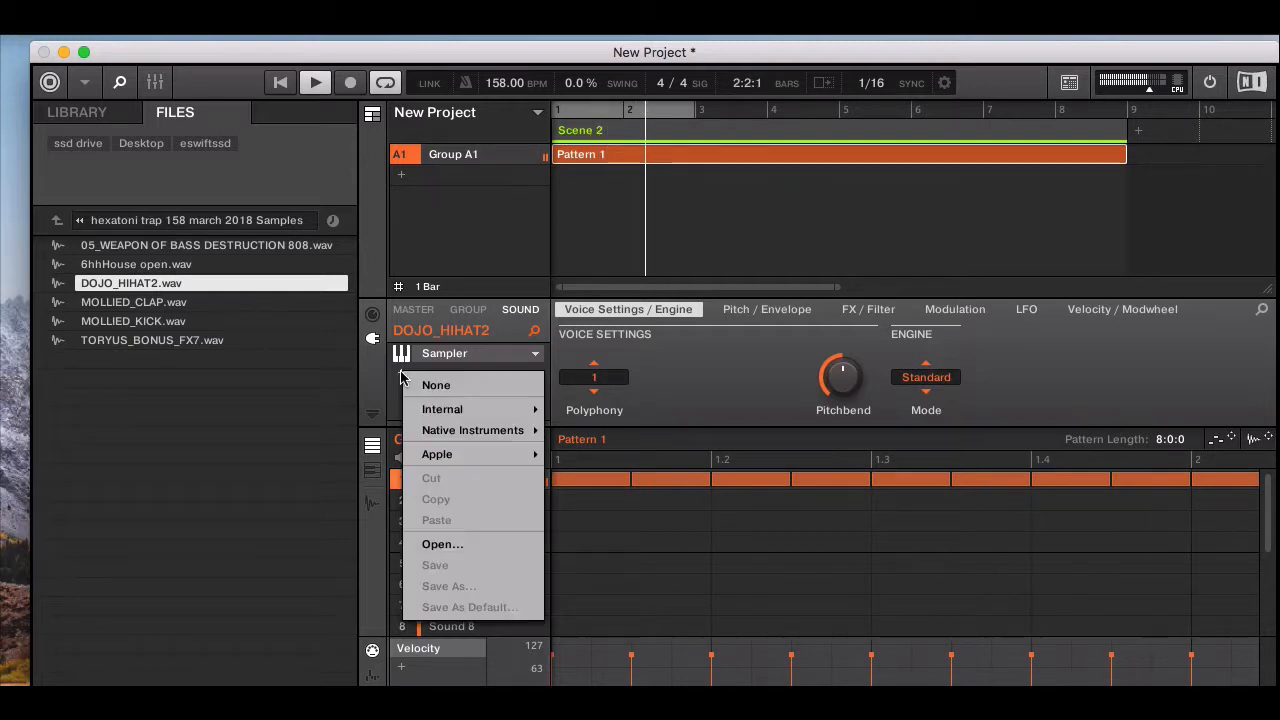
mouse_move(470, 409)
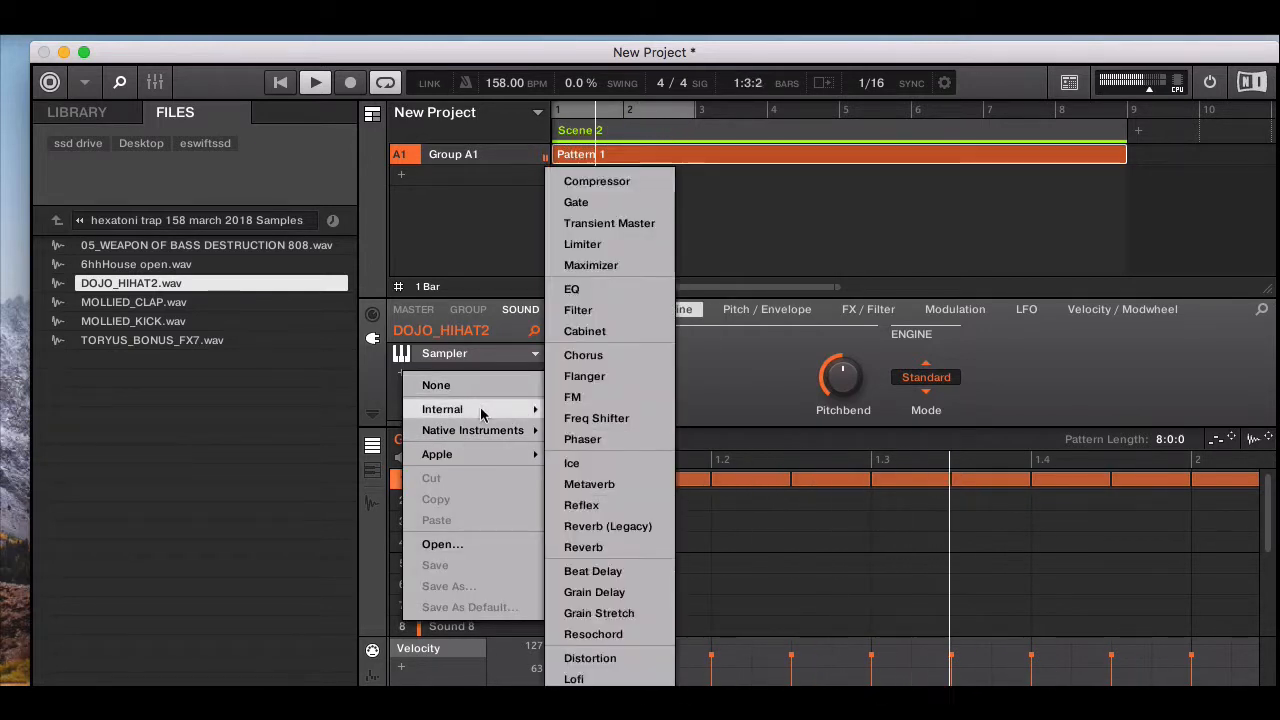
left_click(584, 439)
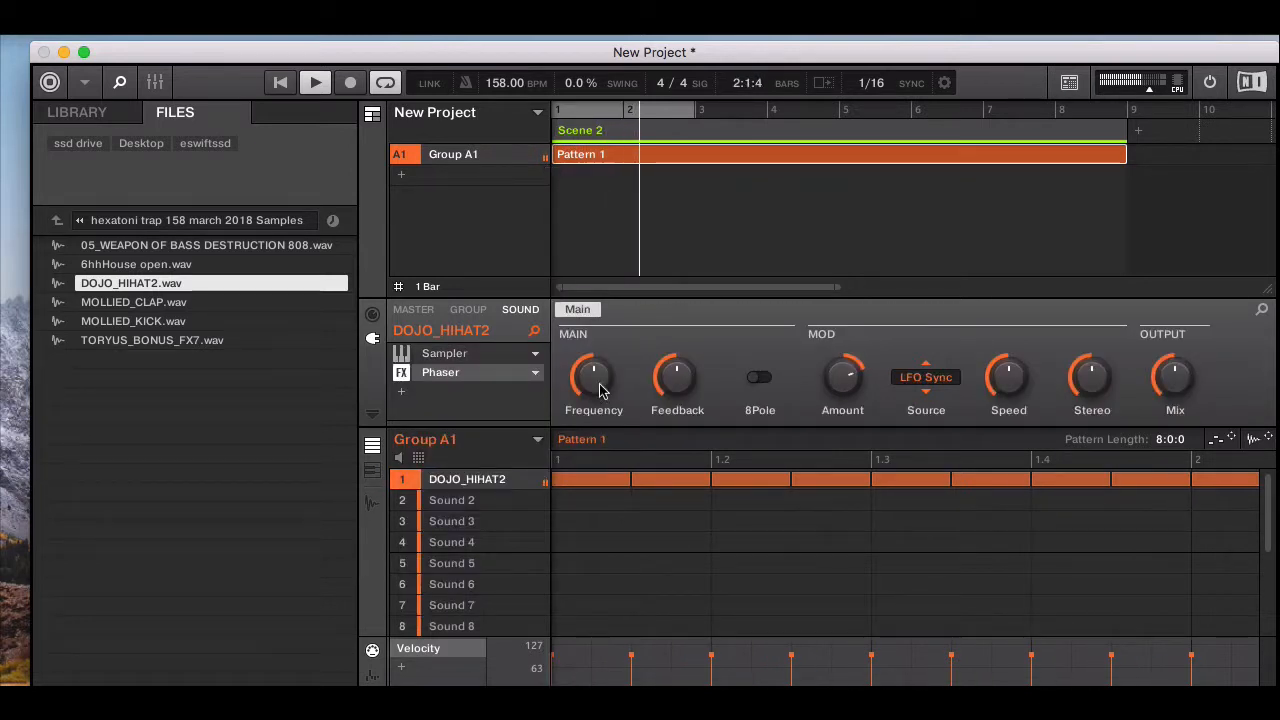
mouse_move(595, 383)
left_click_drag(593, 378, 593, 402)
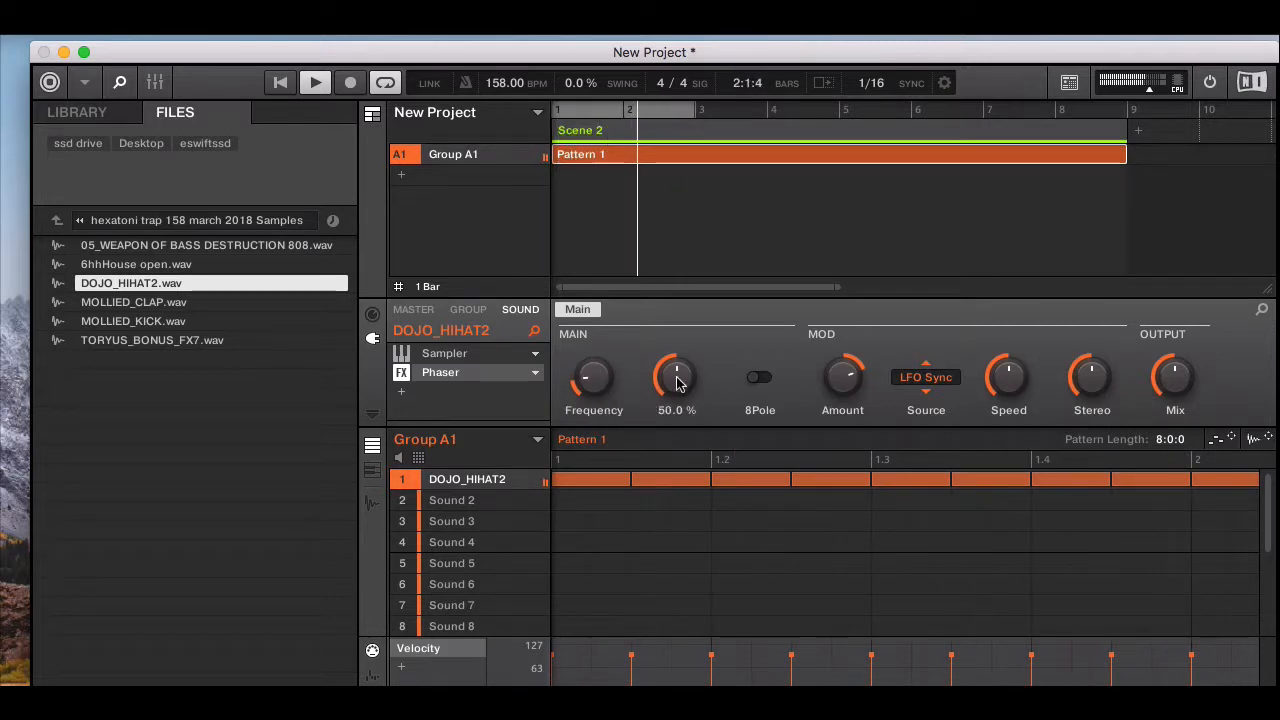
left_click_drag(1175, 378, 1175, 406)
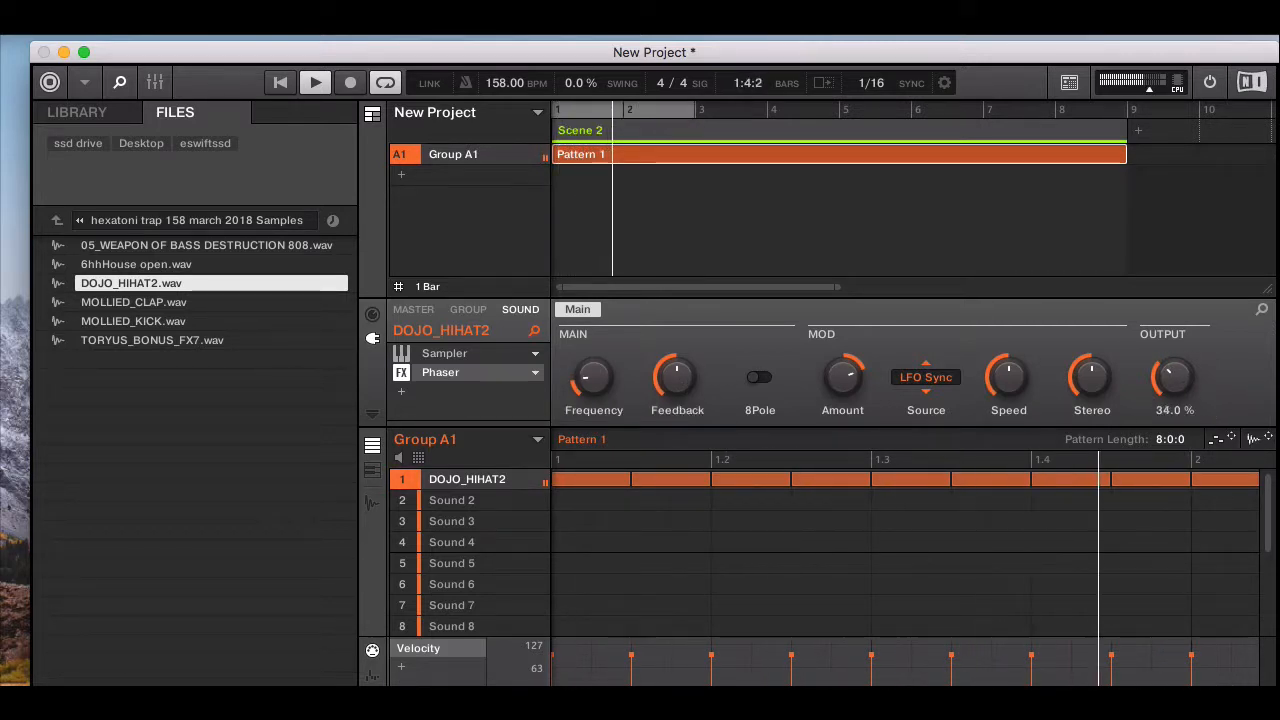
- In the piano roll, set the step grid to 1/64, add eight 1/64 notes from beat 1.2 one semitone above the main row, and play the pattern
left_click(372, 472)
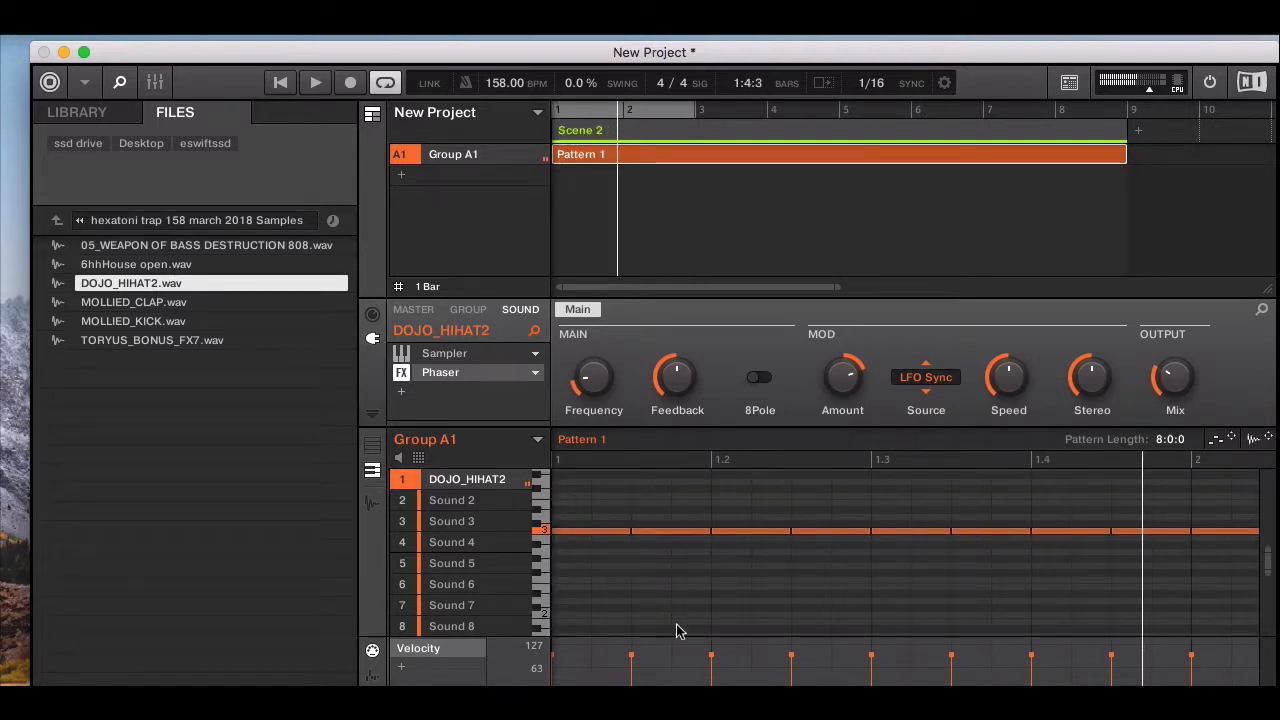
left_click(559, 457)
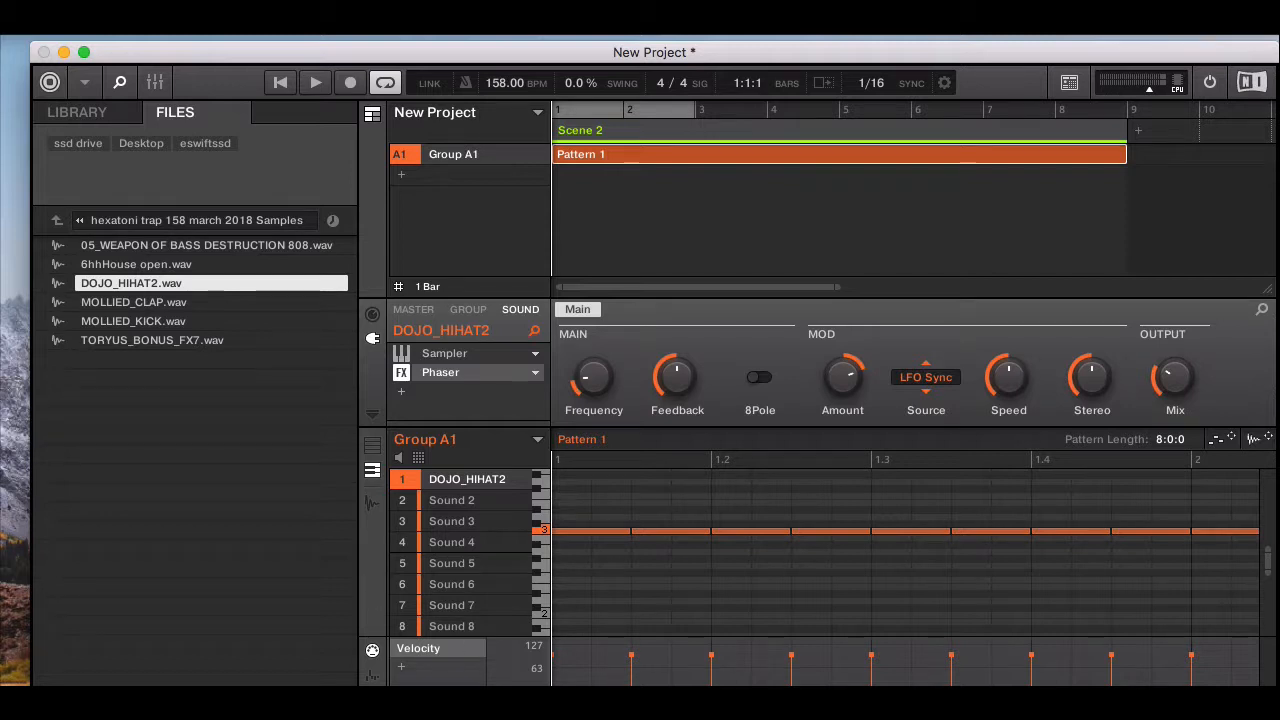
left_click(432, 698)
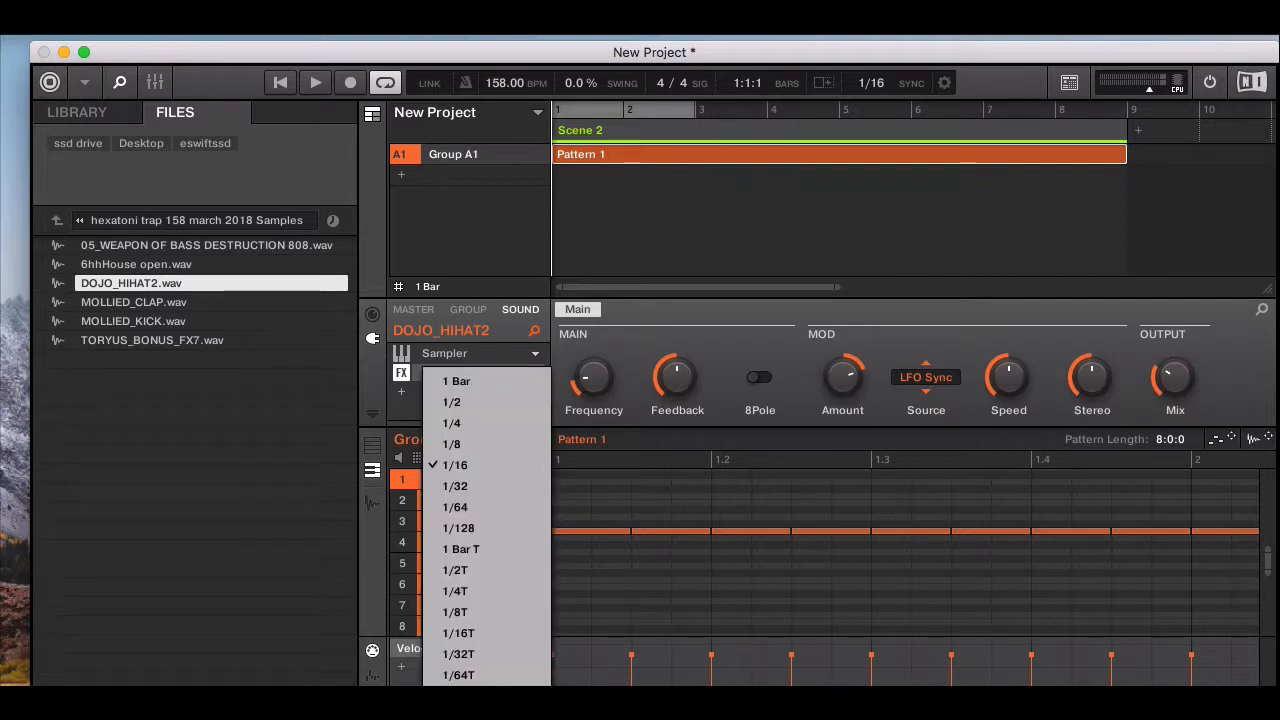
left_click(466, 508)
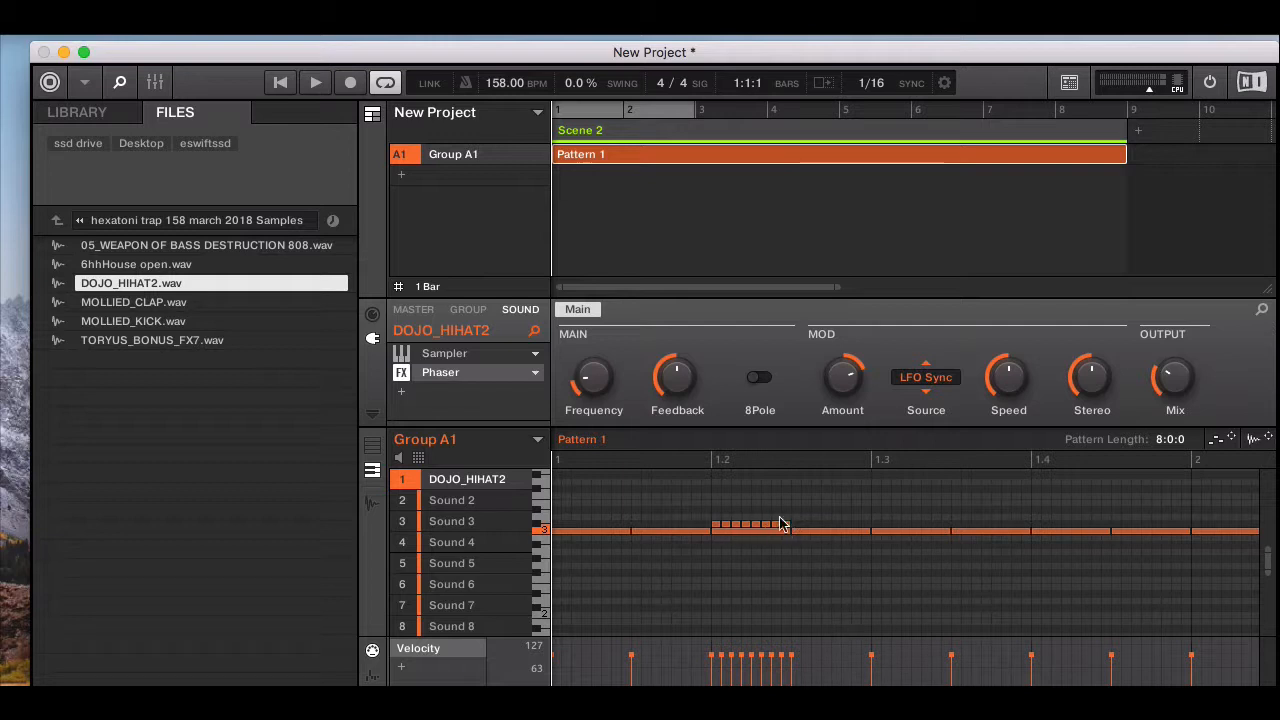
left_click(315, 86)
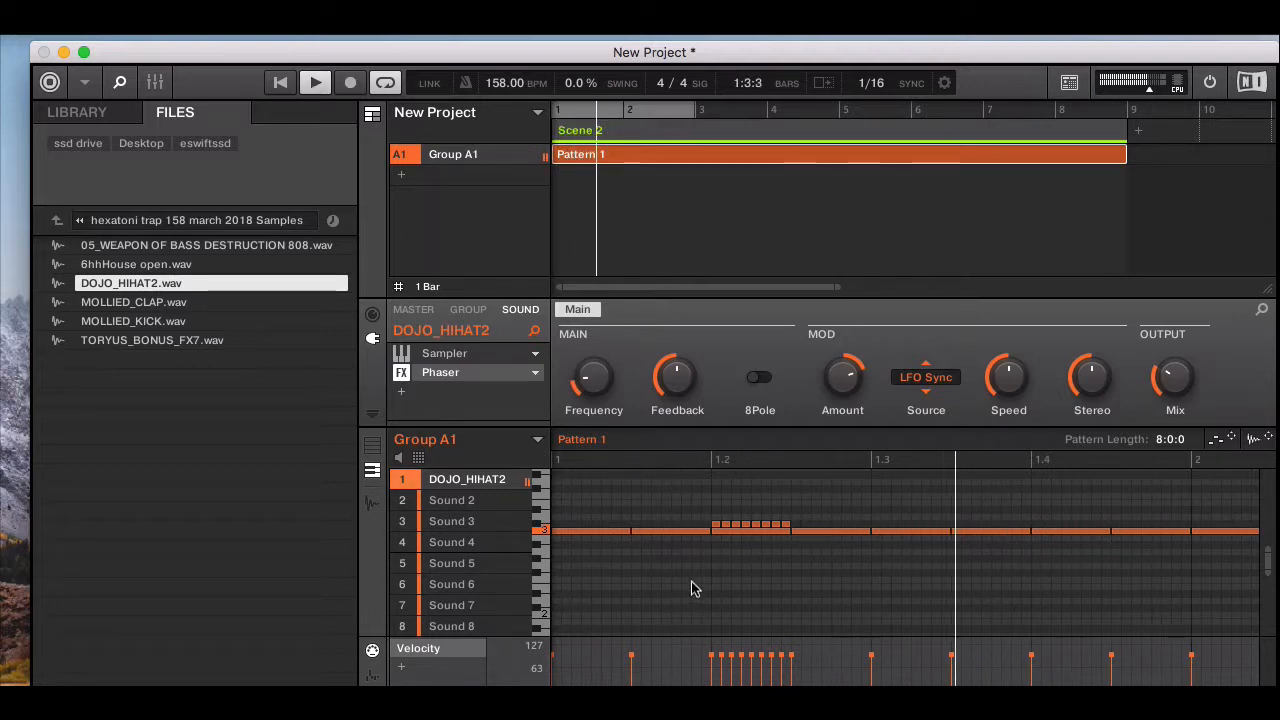
- Draw four back-to-back 1/16 hi-hat notes across beat 1.3, seven semitones below the main row
scroll(696, 589, "right", 2)
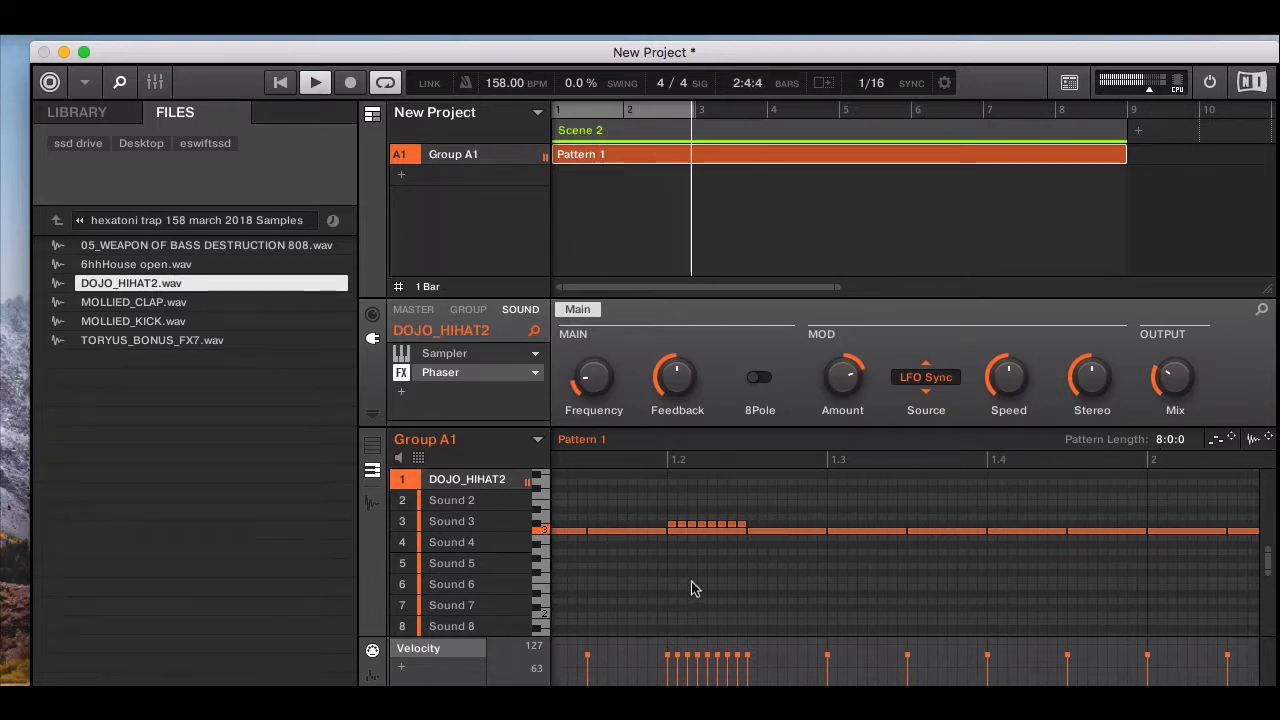
scroll(696, 589, "left", 1)
scroll(696, 589, "left", 1)
scroll(696, 589, "up", 1)
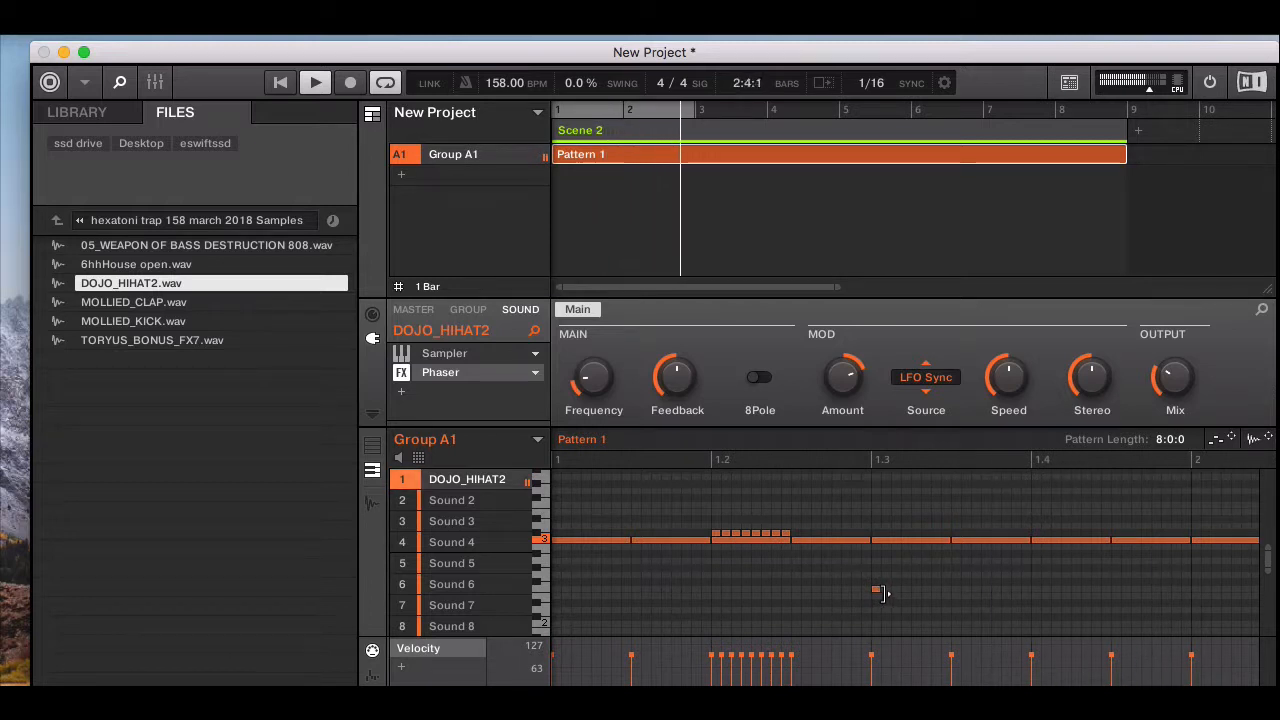
left_click_drag(896, 593, 910, 590)
scroll(910, 588, "down", 1)
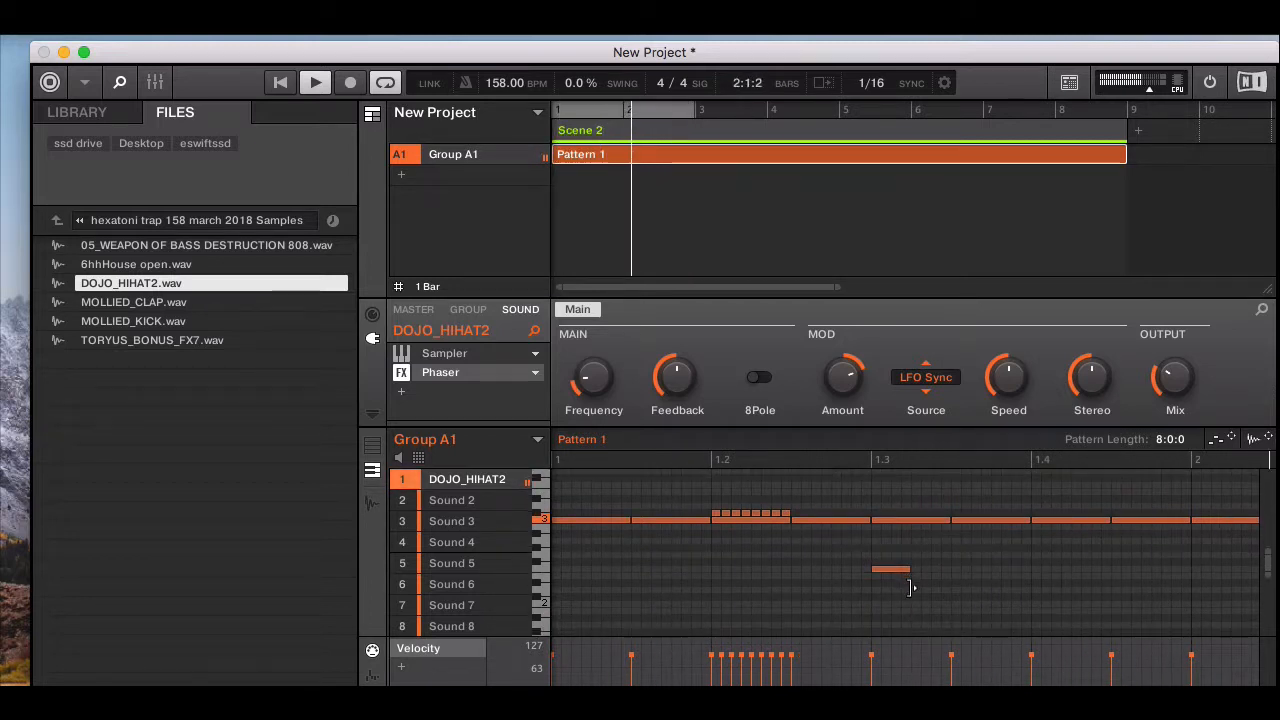
scroll(953, 586, "up", 2)
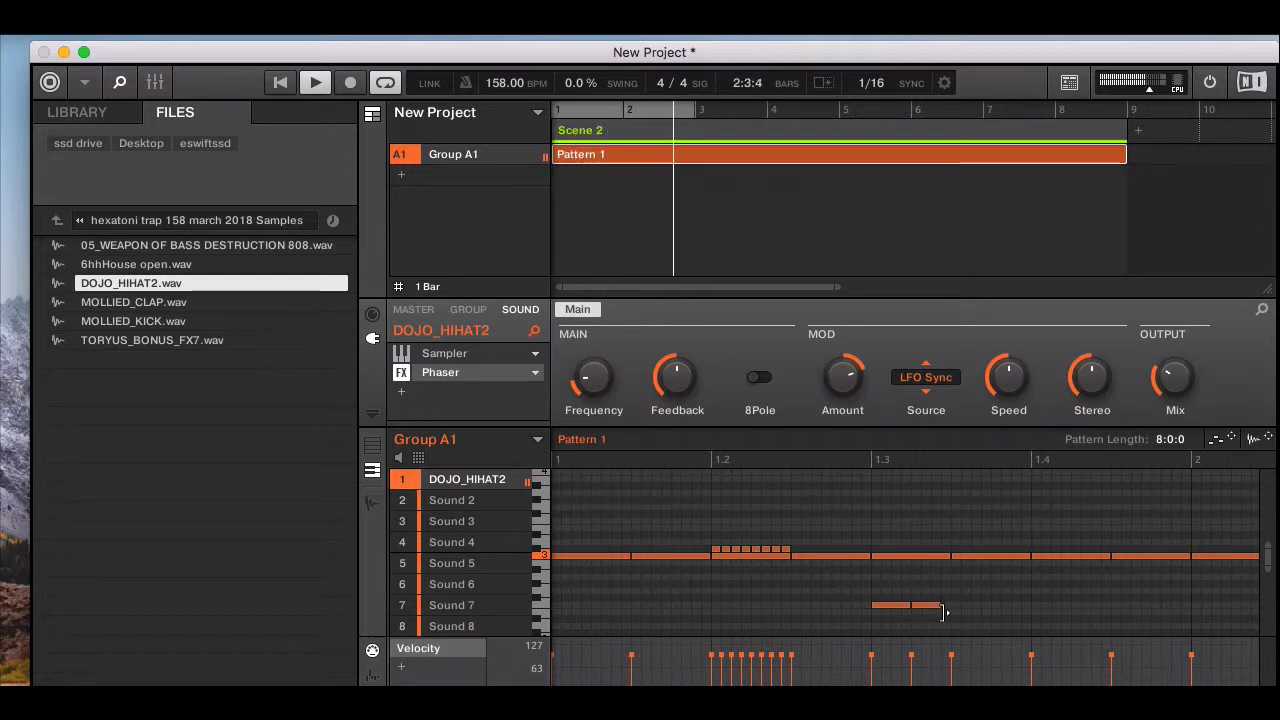
left_click_drag(943, 612, 957, 600)
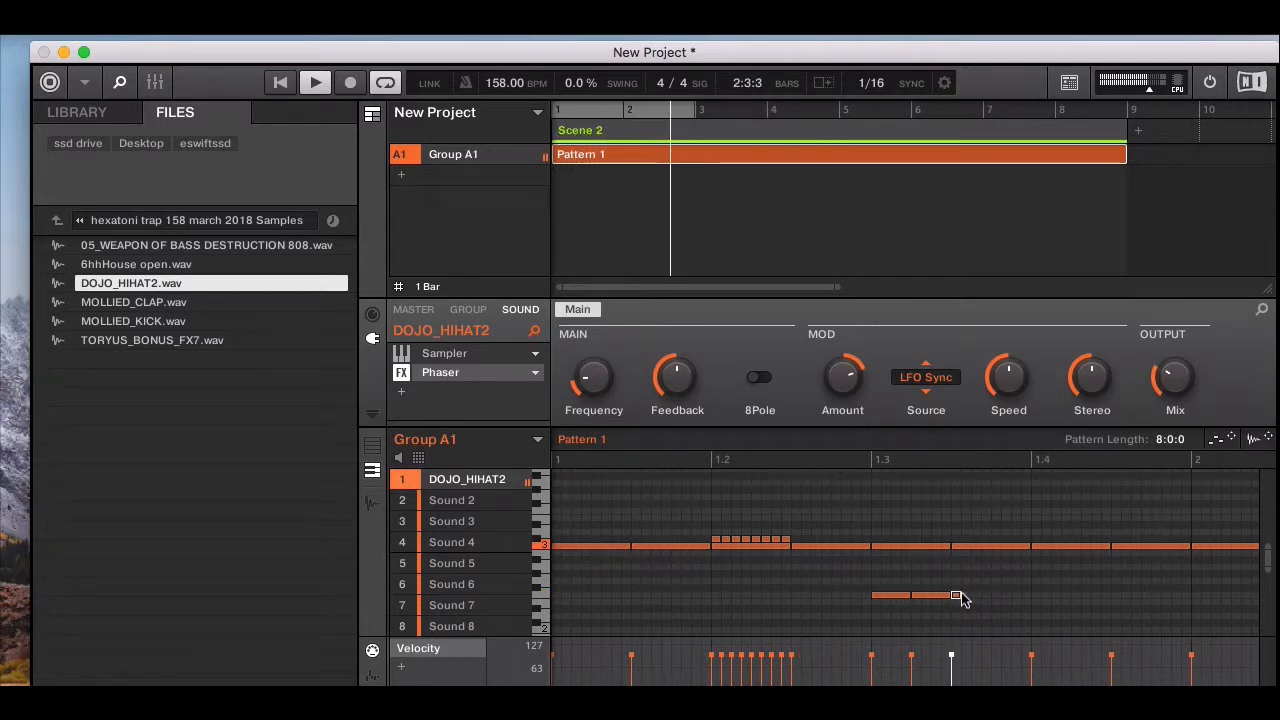
left_click_drag(958, 597, 1027, 600)
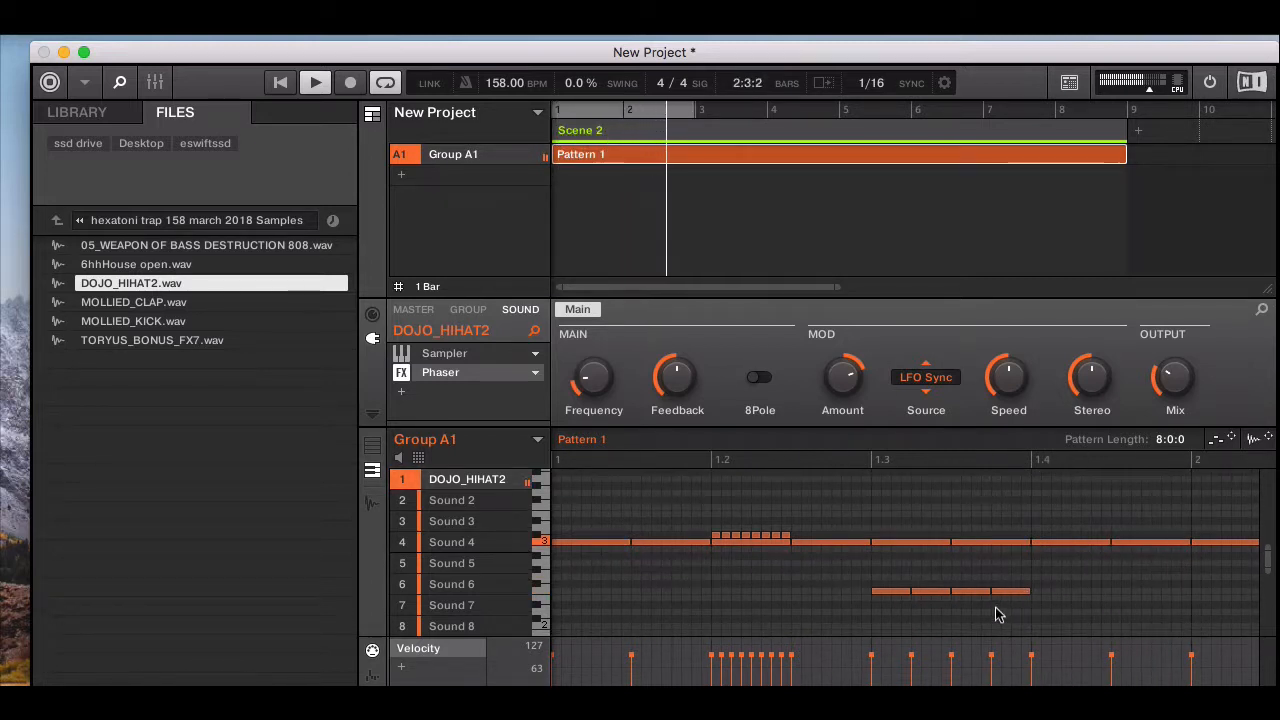
- Add eight 1/64 notes on the lower row in beat 1.4's second half, the fourth a semitone down, and a longer note starting bar 2
scroll(995, 614, "right", 2)
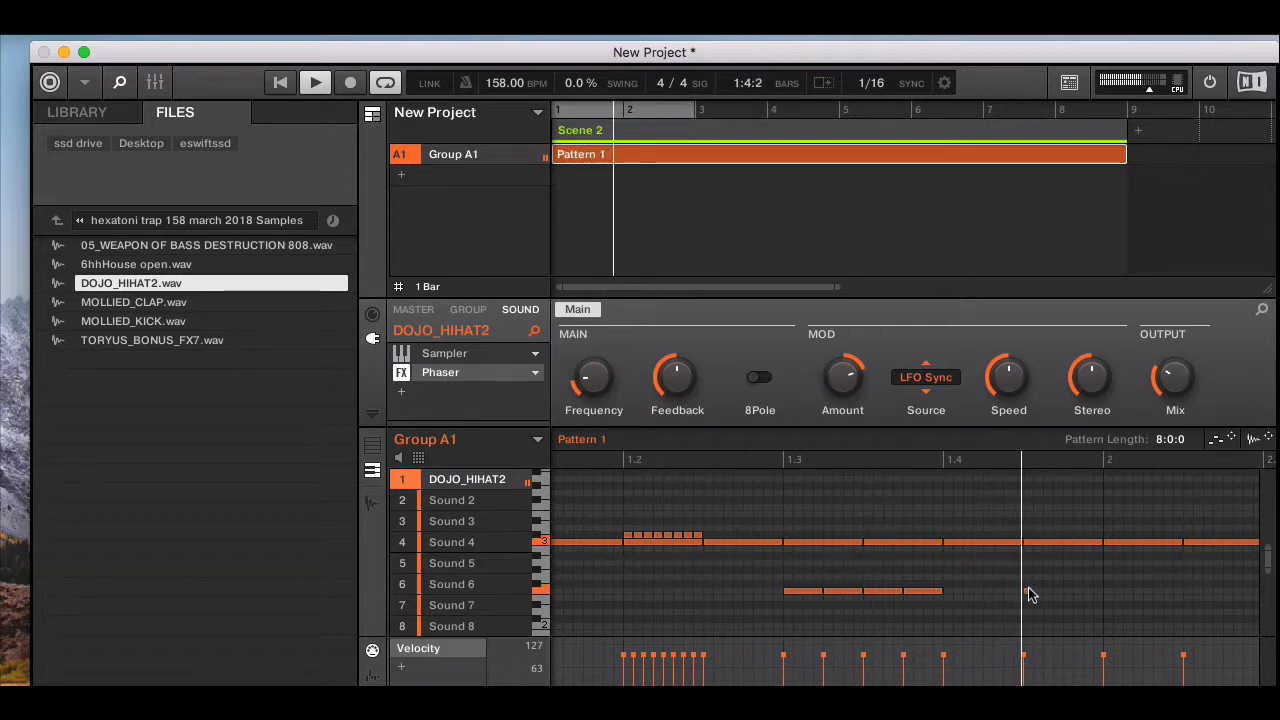
left_click(1030, 592)
left_click(1045, 592)
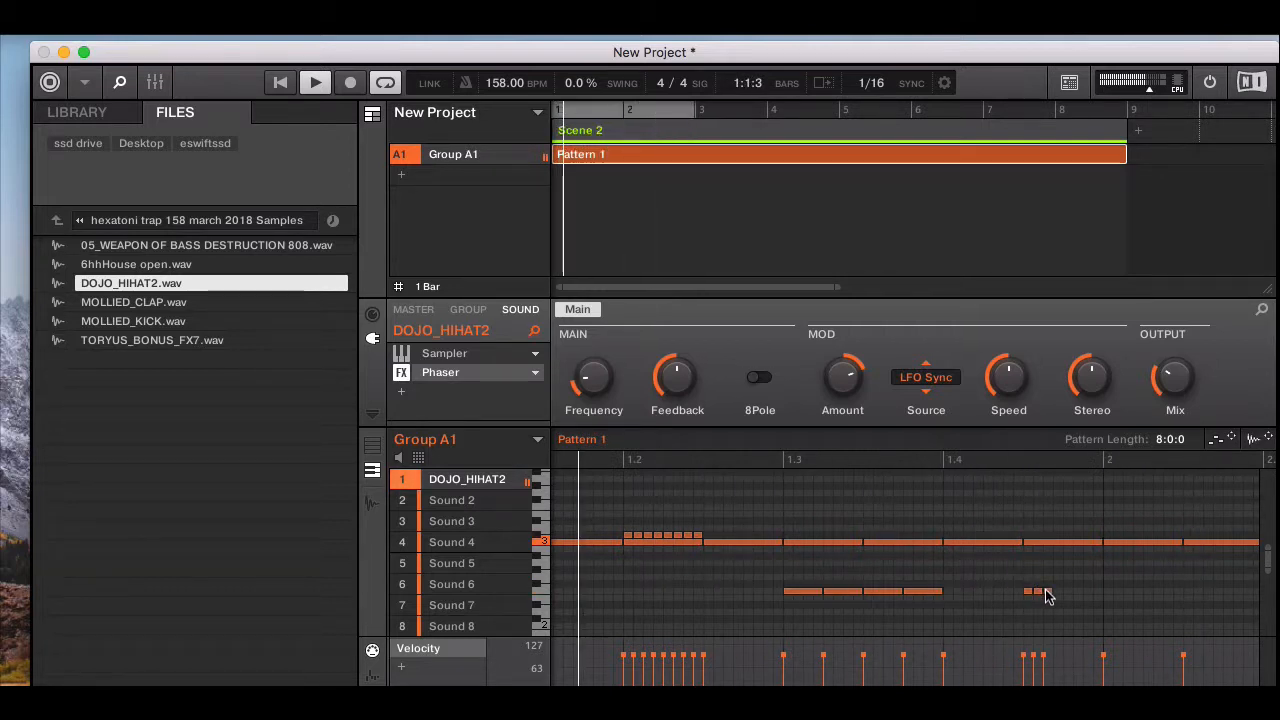
left_click(1055, 593)
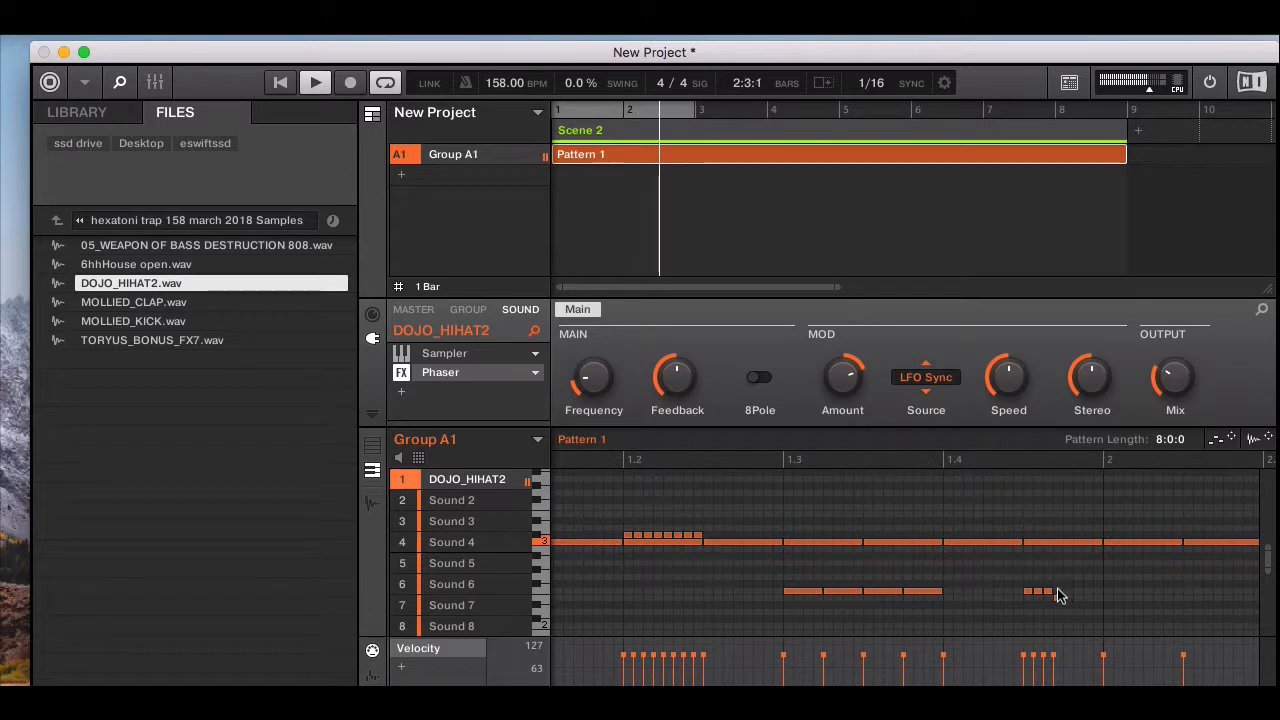
left_click(1067, 592)
left_click(1077, 592)
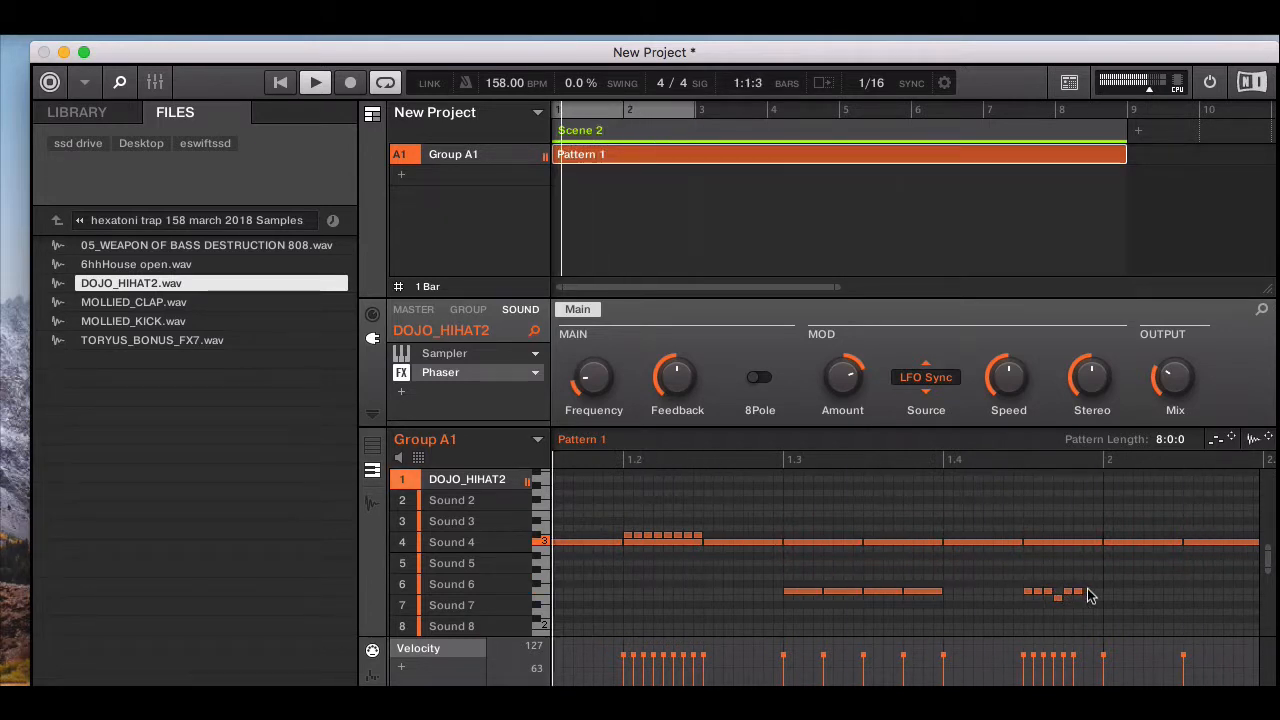
left_click(1087, 591)
left_click(1097, 592)
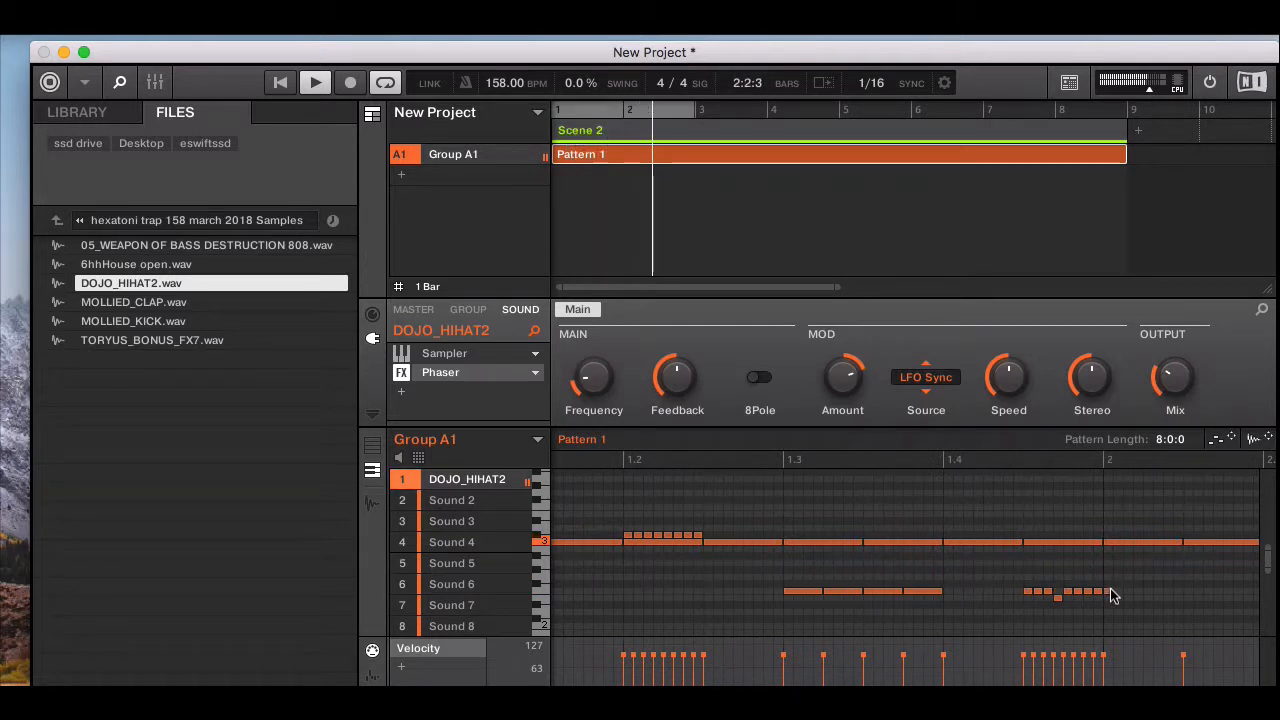
left_click_drag(1118, 598, 1155, 602)
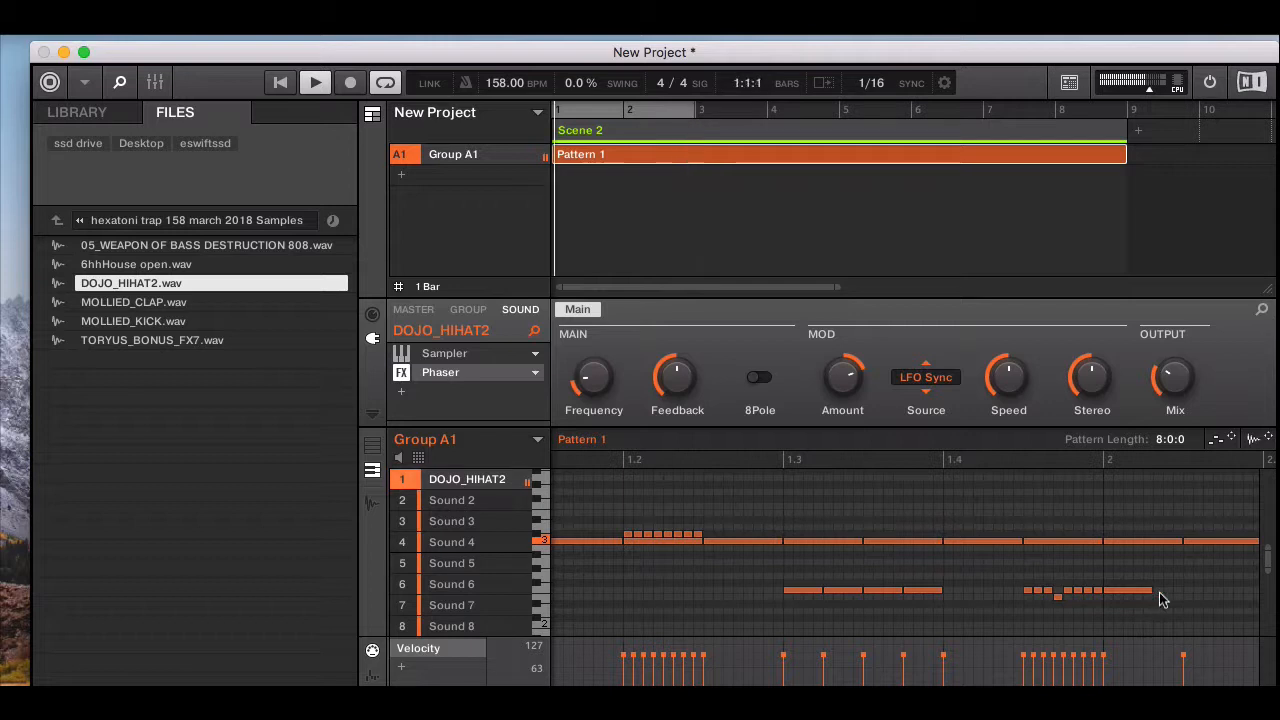
double_click(1160, 593)
left_click_drag(1167, 597, 1185, 597)
scroll(1183, 597, "down", 1)
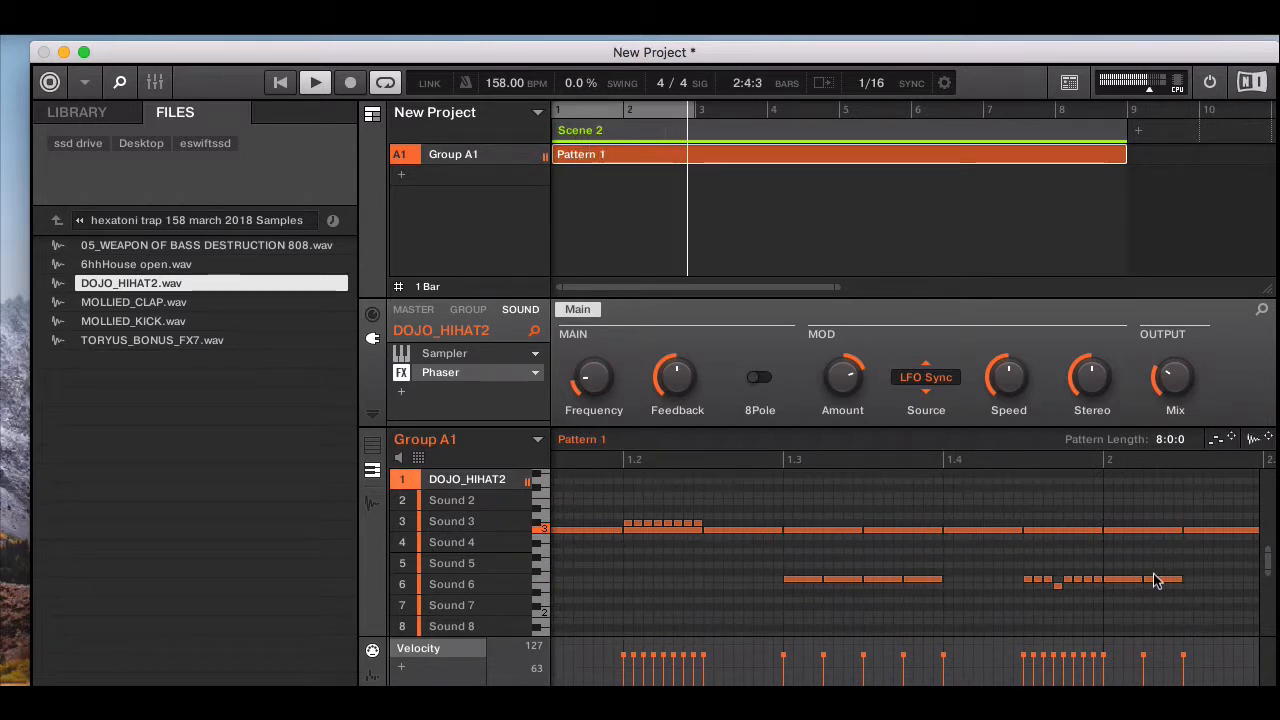
right_click(1155, 580)
left_click(1157, 582)
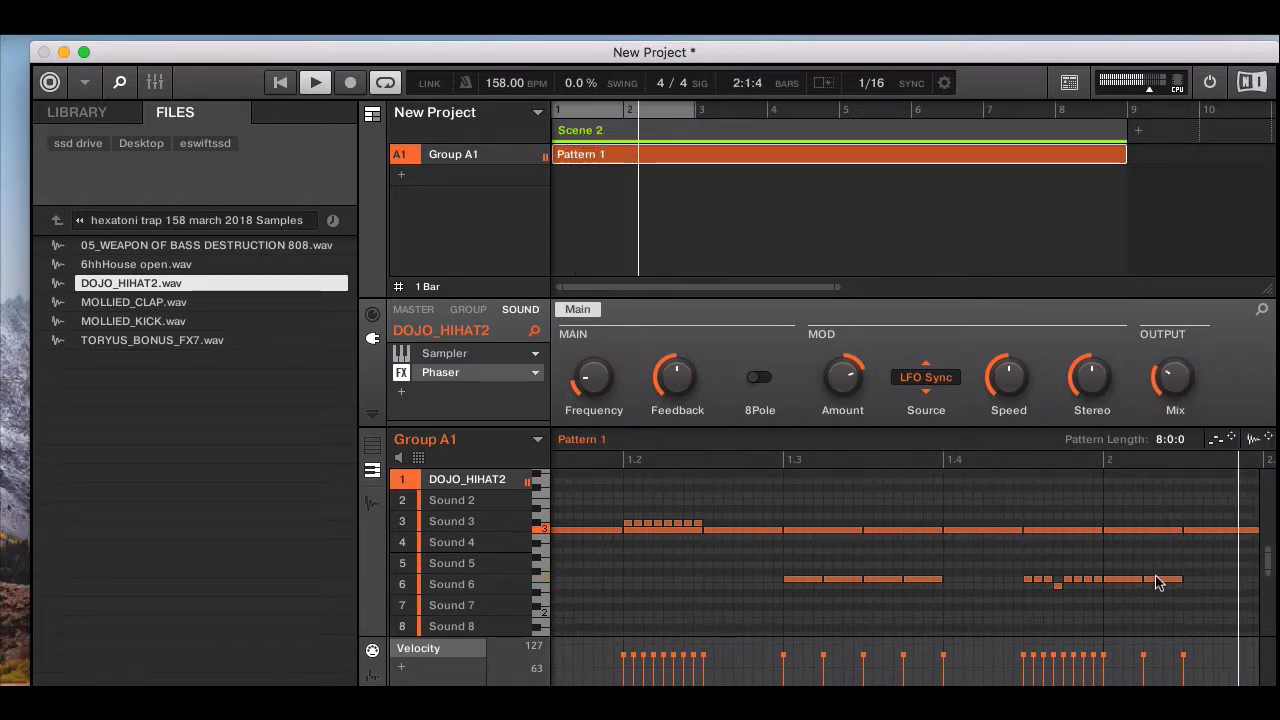
double_click(1156, 578)
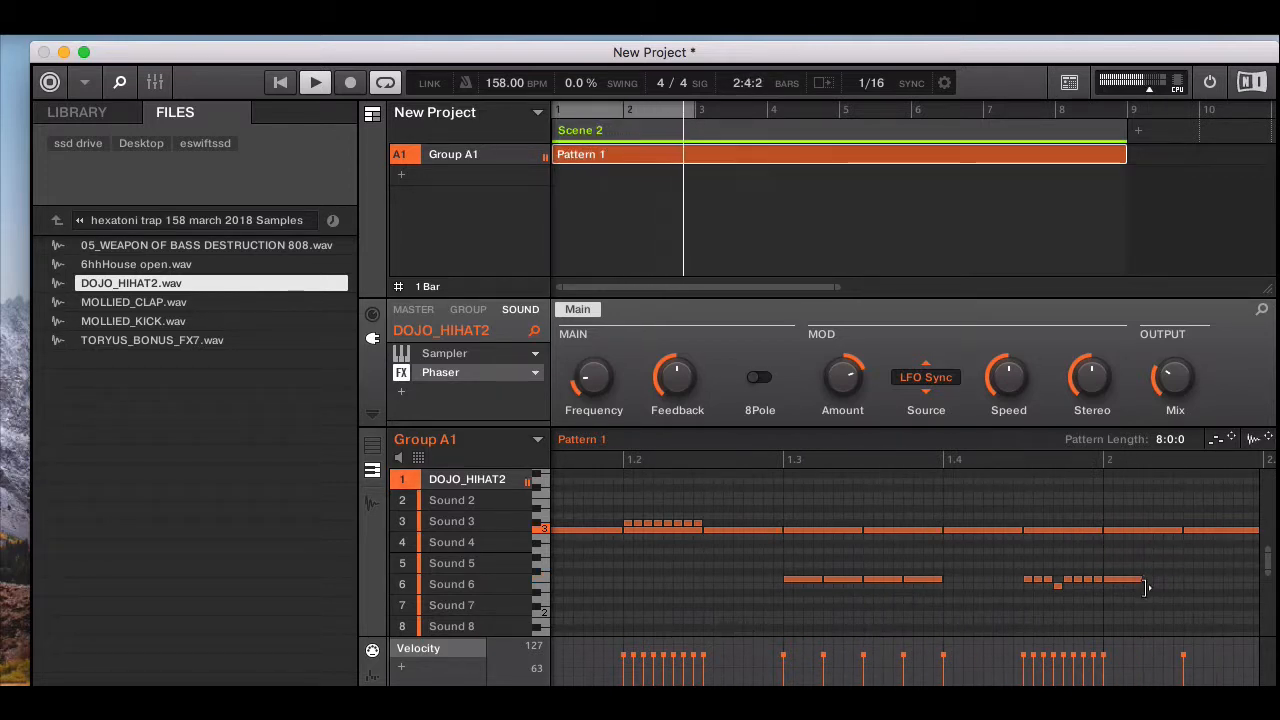
- Extend the hi-hat note at the start of bar 2 to 1/8 and add another 1/8 note on the same row ending at beat 2.2
left_click_drag(1146, 587, 1182, 586)
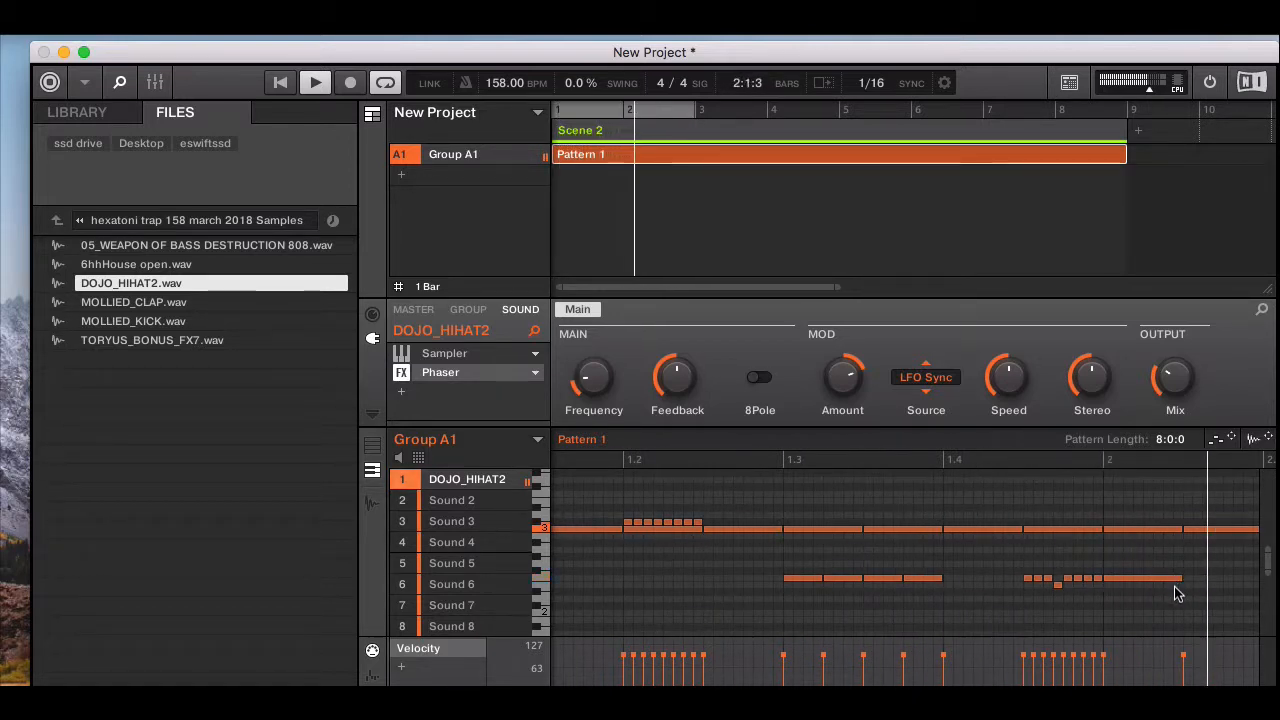
scroll(1152, 606, "right", 3)
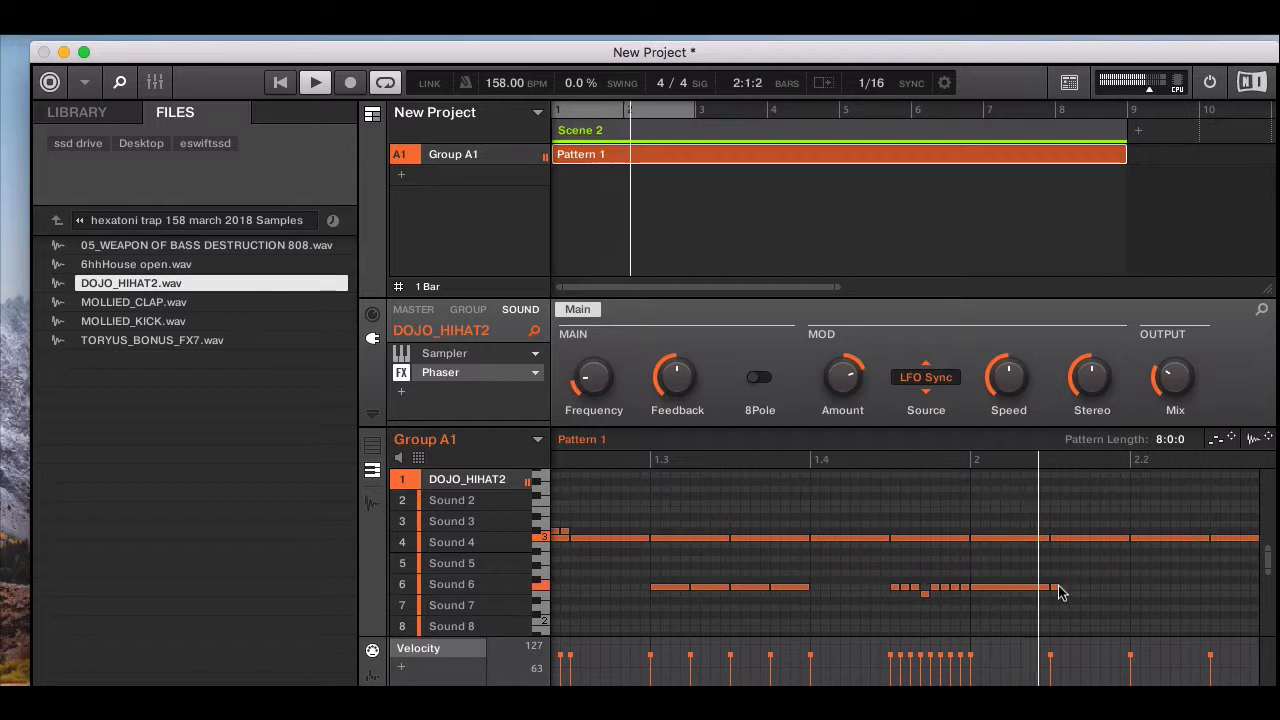
left_click_drag(1058, 588, 1122, 594)
scroll(1122, 595, "right", 1)
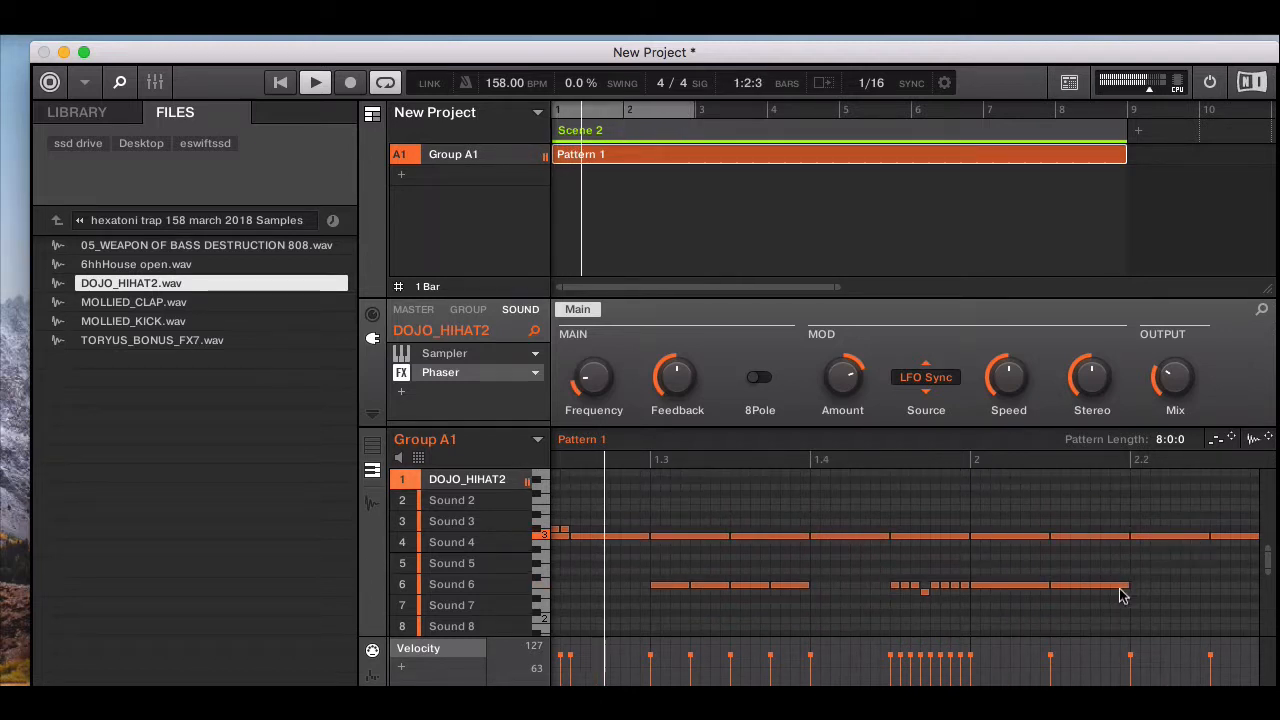
- Add six 1/64 hi-hat notes on the lower row from beat 2.4, the fifth a semitone down, and stop playback
scroll(1122, 595, "right", 2)
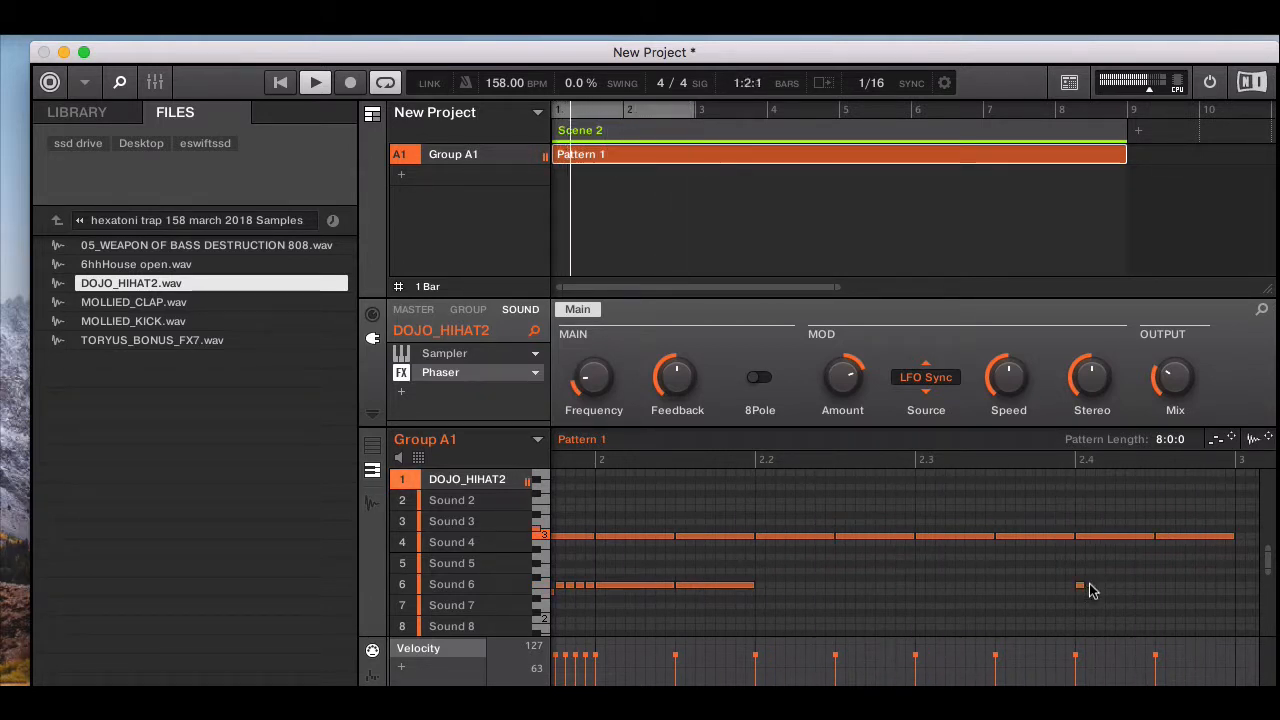
double_click(1100, 586)
double_click(1111, 586)
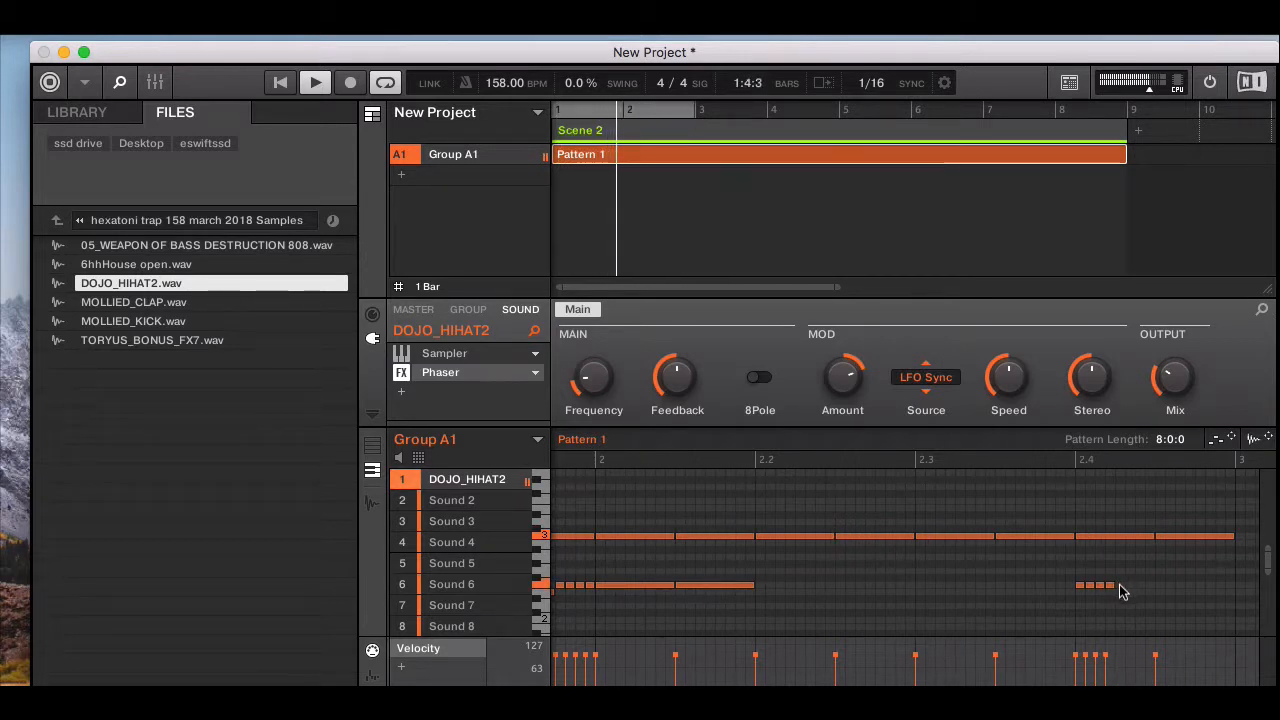
double_click(1120, 588)
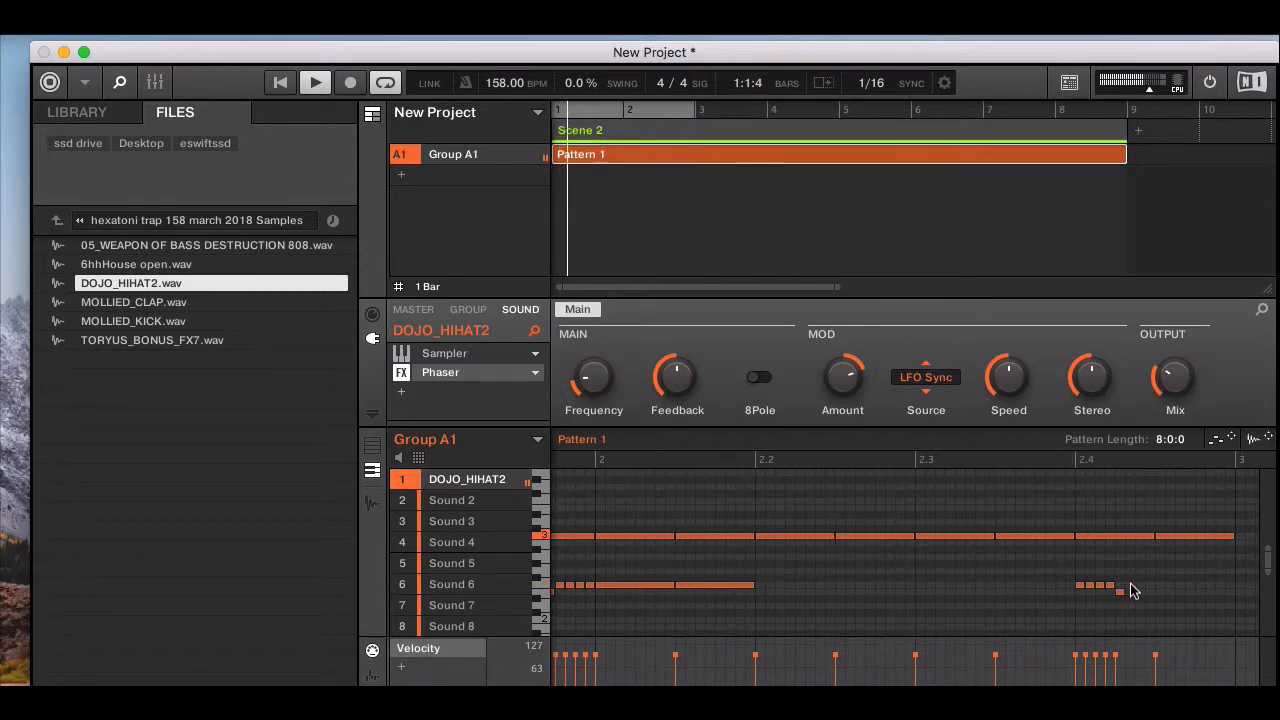
double_click(1140, 588)
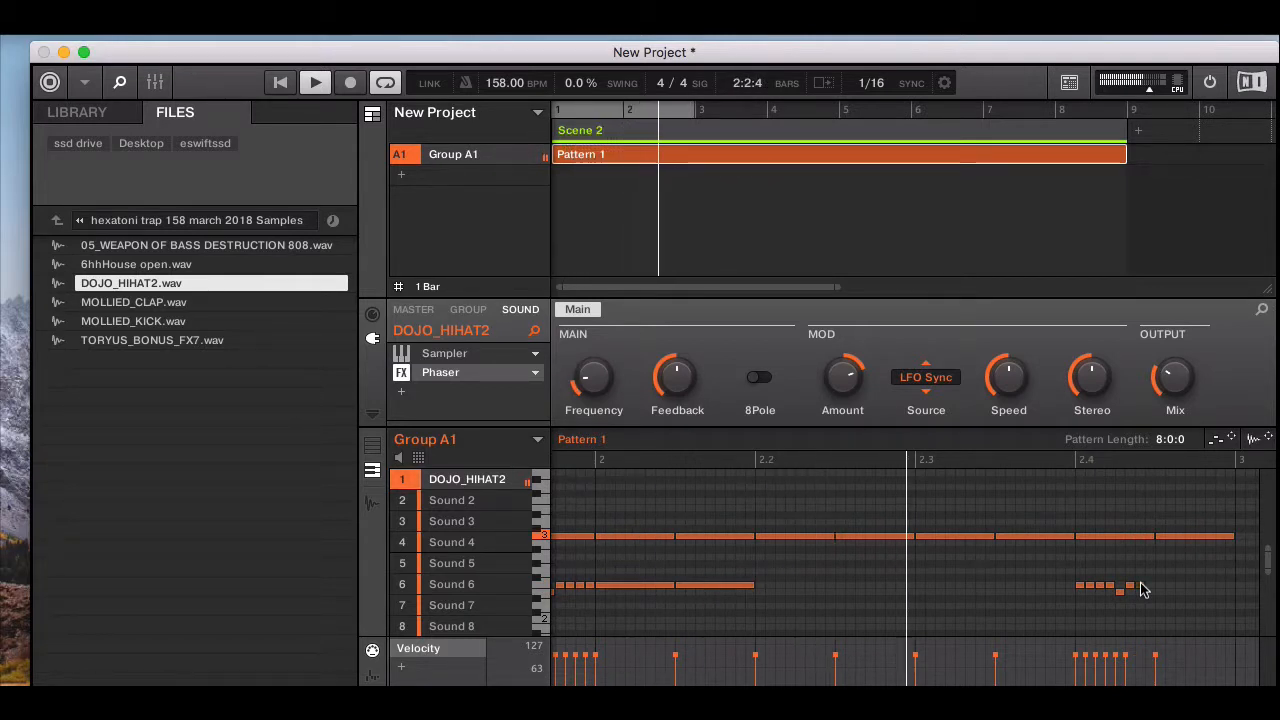
key("space")
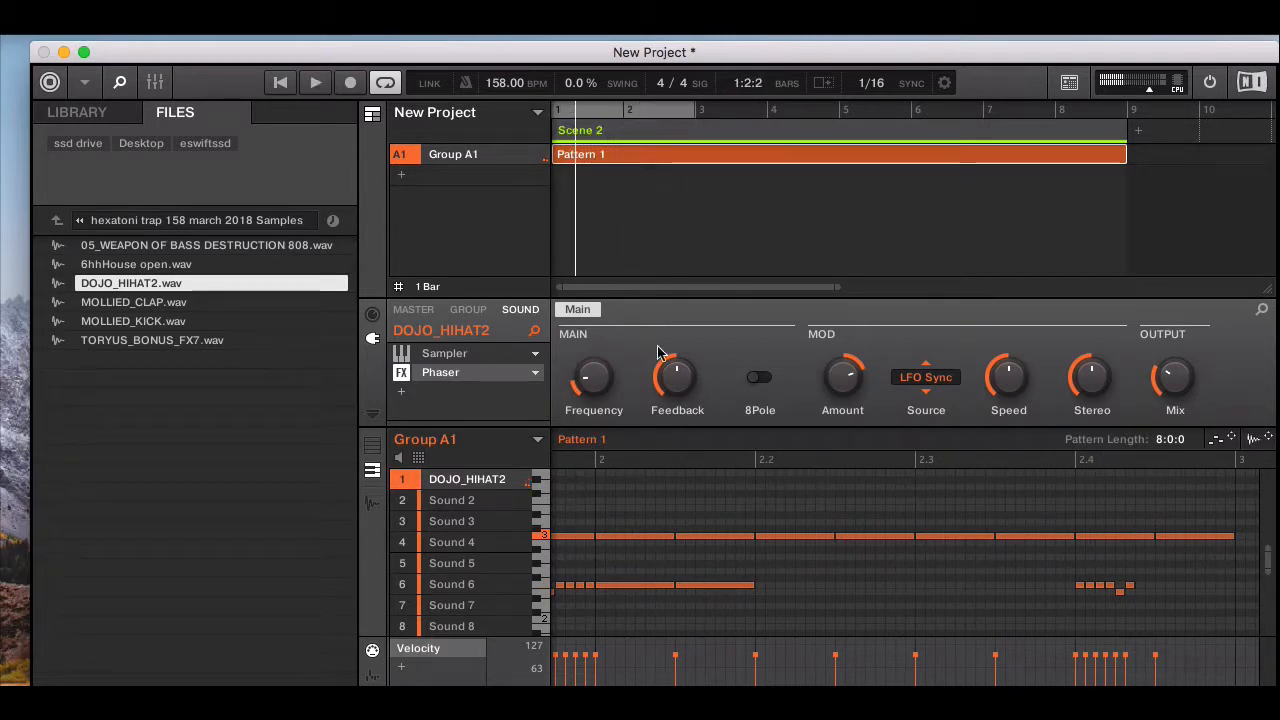
- Load MOLLIED_CLAP.wav into Sound 2 with its polyphony set to 1
left_click(160, 304)
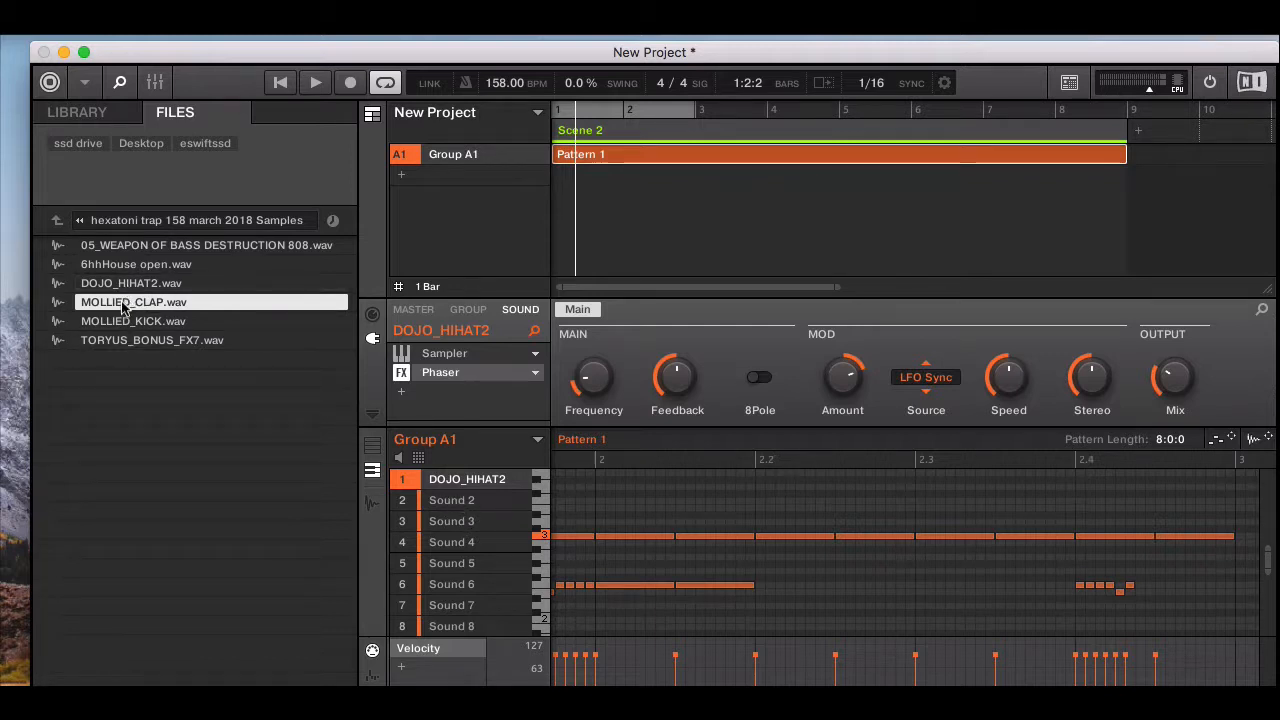
left_click_drag(190, 304, 447, 507)
scroll(780, 556, "left", 5)
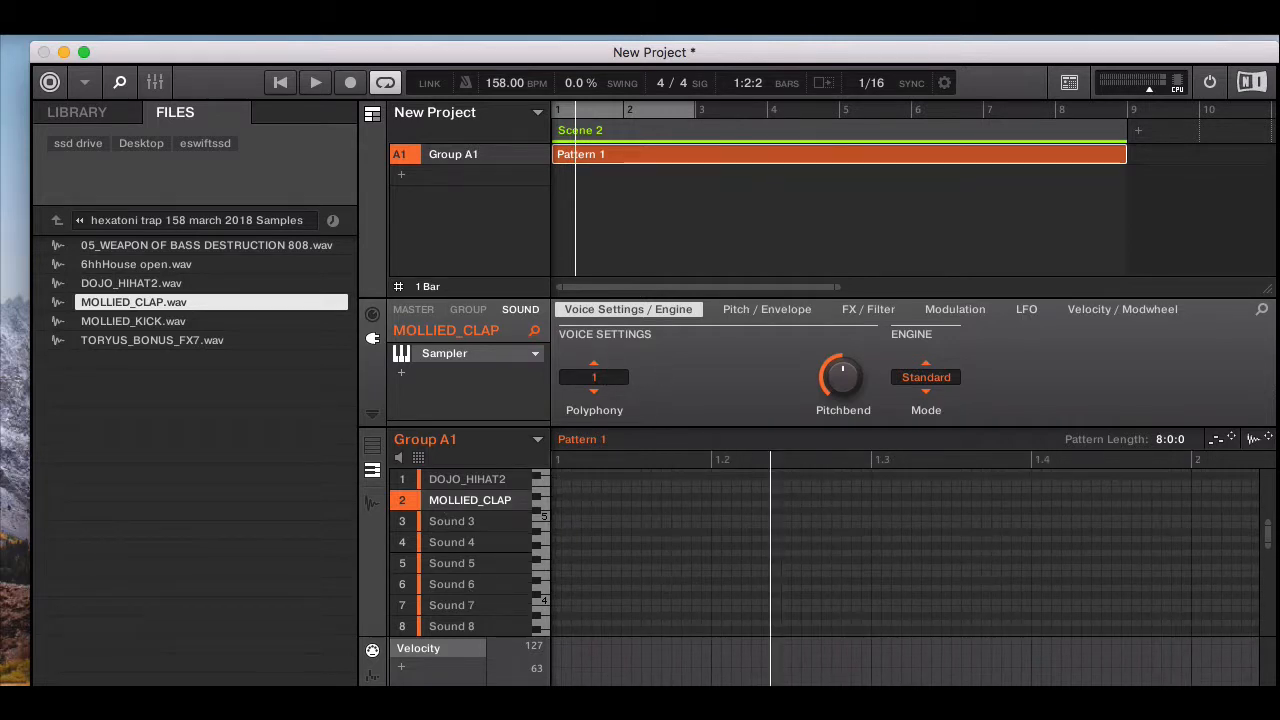
- Set the step grid to 1/16 and display the pattern with one row per sound instead of the piano roll
left_click(430, 698)
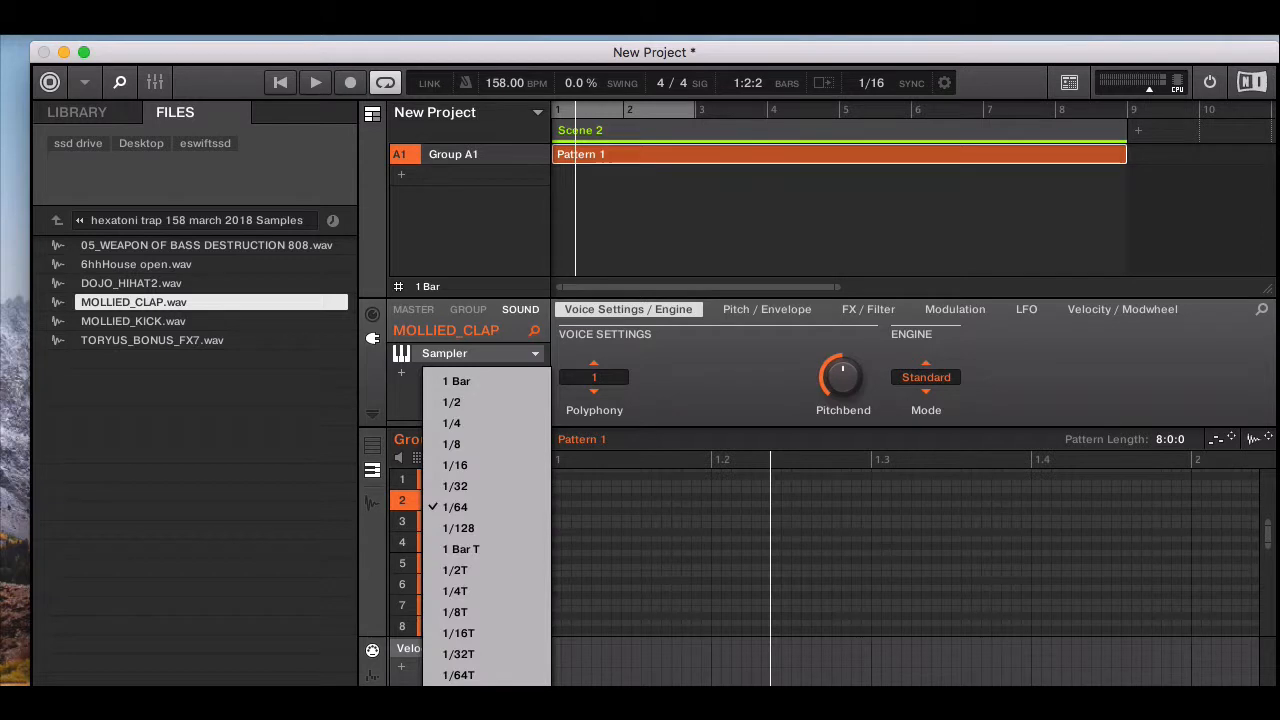
left_click(466, 467)
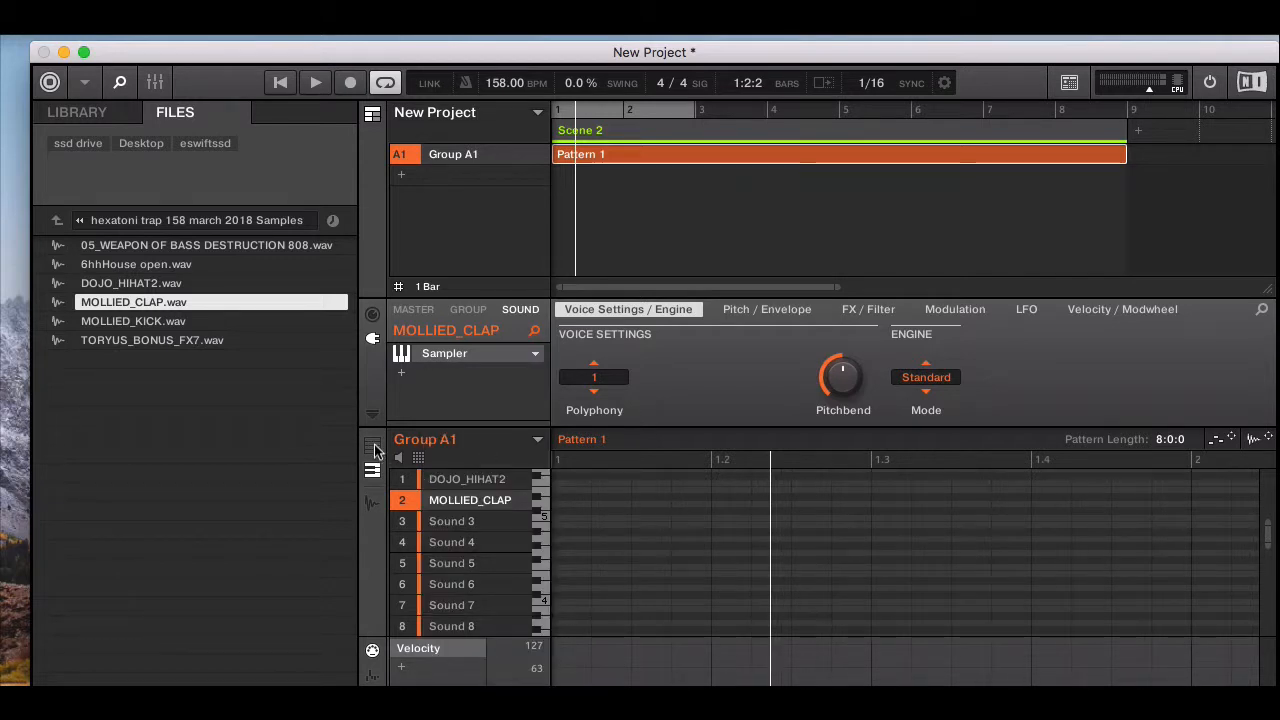
left_click(372, 447)
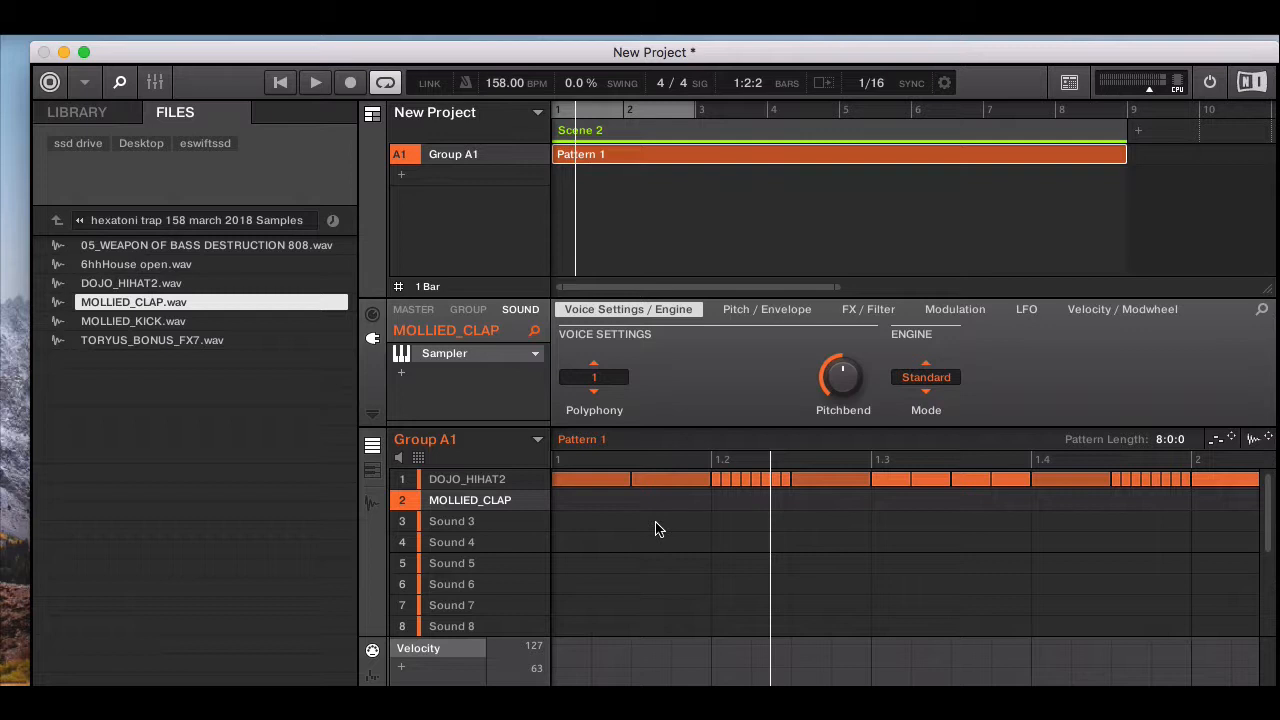
- With the pattern playing, add a clap note on beat 1.3, make it one full beat long, and check it in the piano roll
left_click(283, 79)
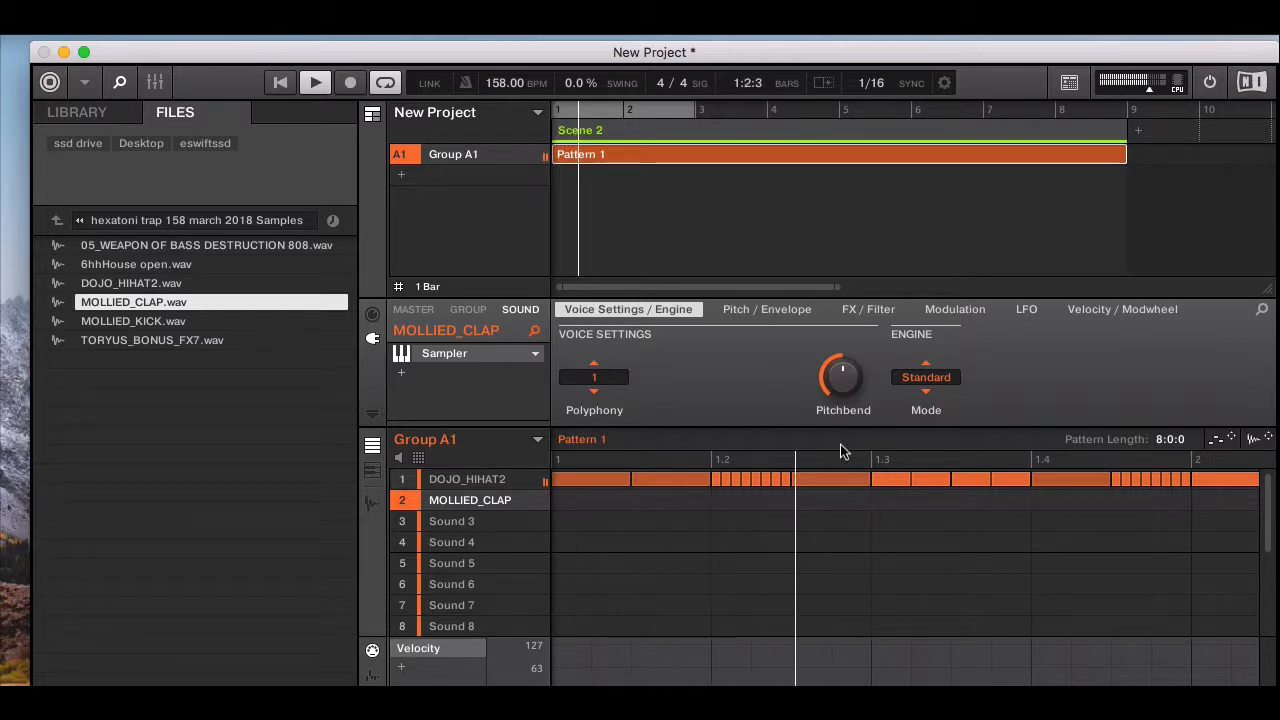
left_click(883, 502)
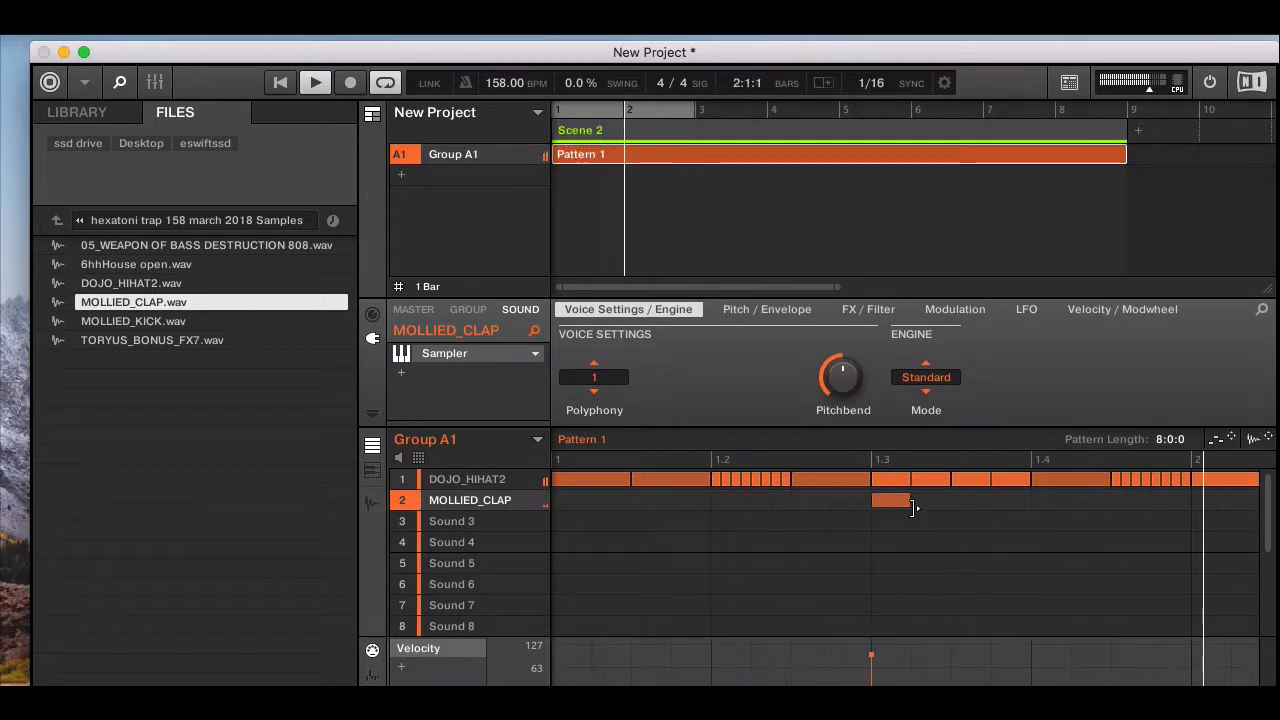
left_click_drag(908, 503, 997, 514)
key("space")
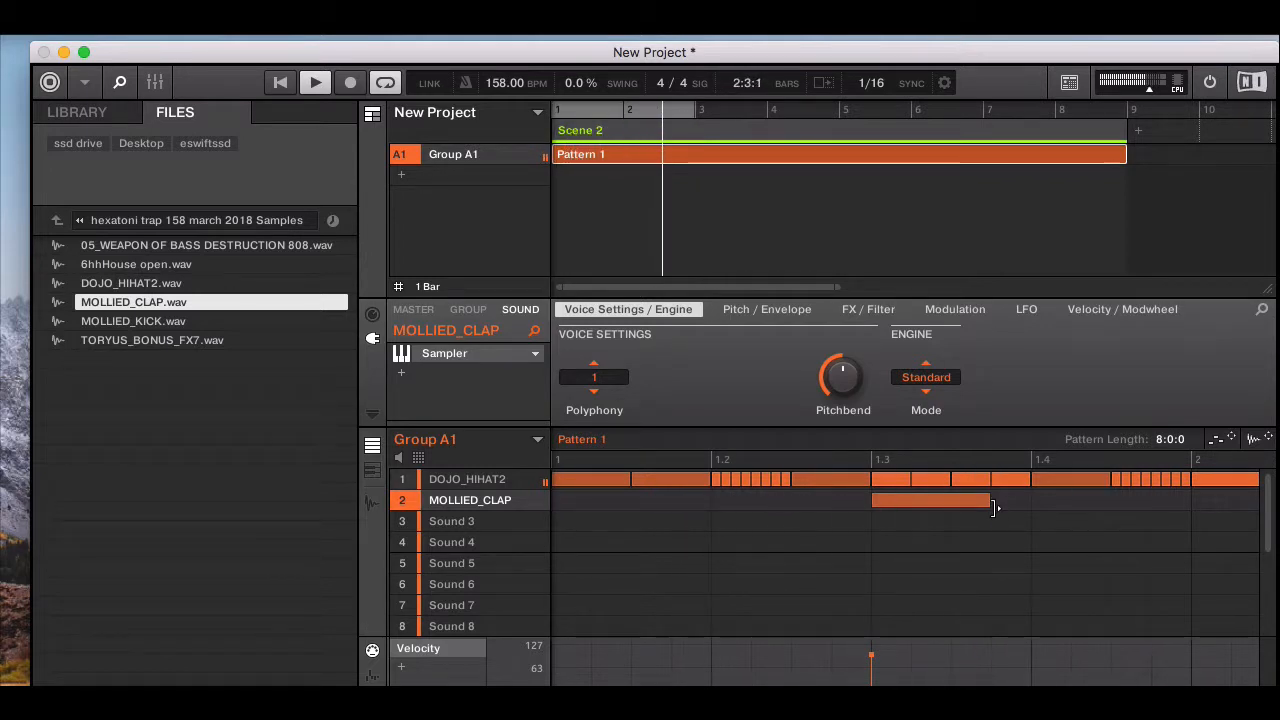
left_click_drag(995, 508, 1023, 508)
left_click(372, 471)
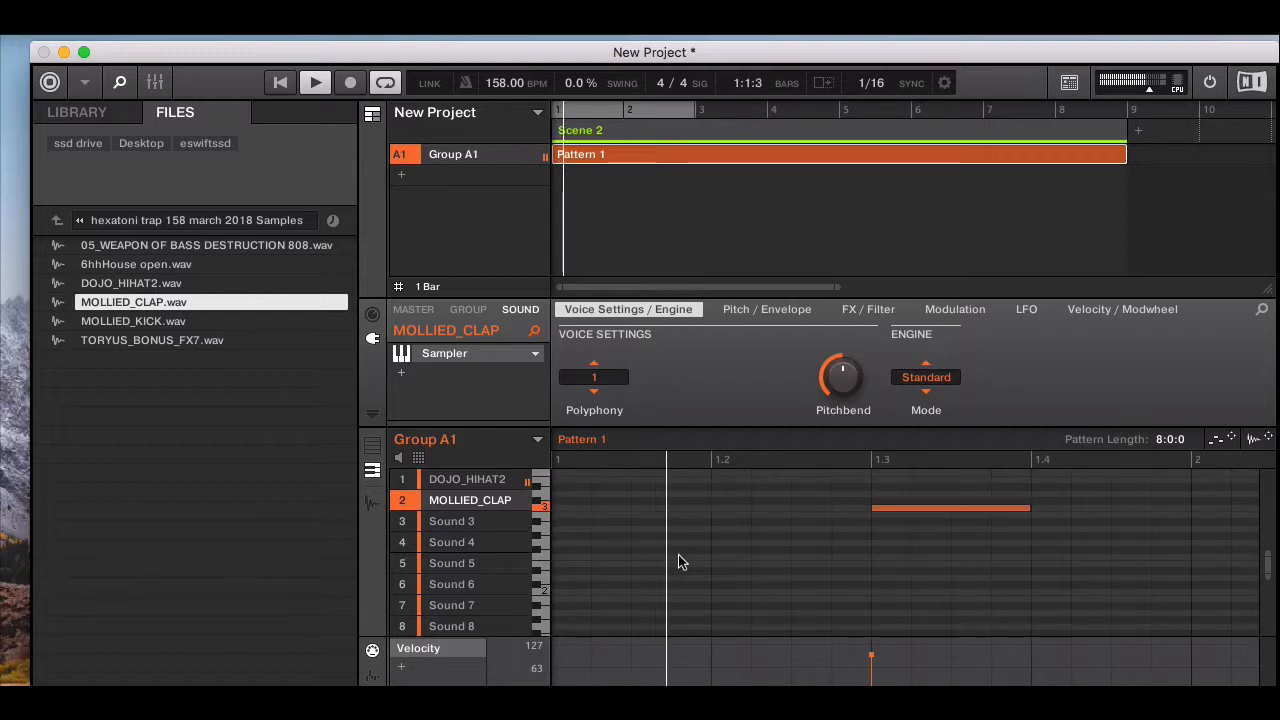
left_click(372, 447)
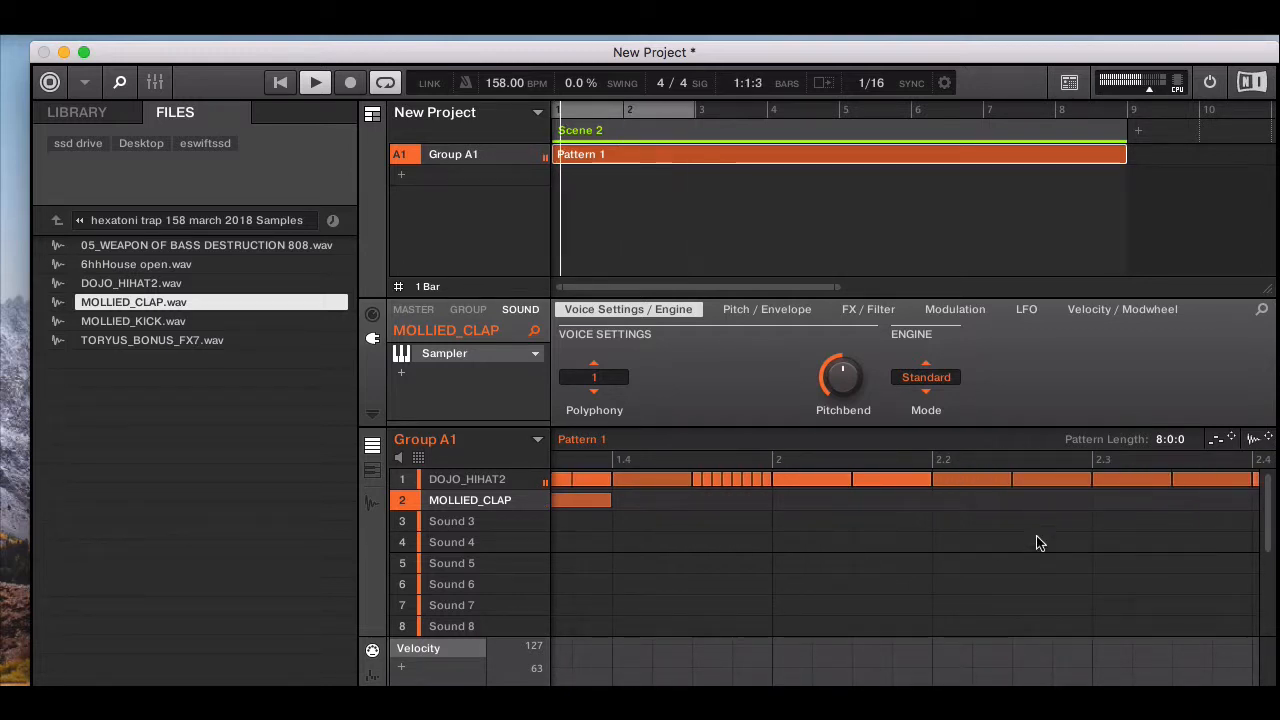
- Add a one-beat clap note on beat 2.3 and play the pattern from the start
left_click(1102, 501)
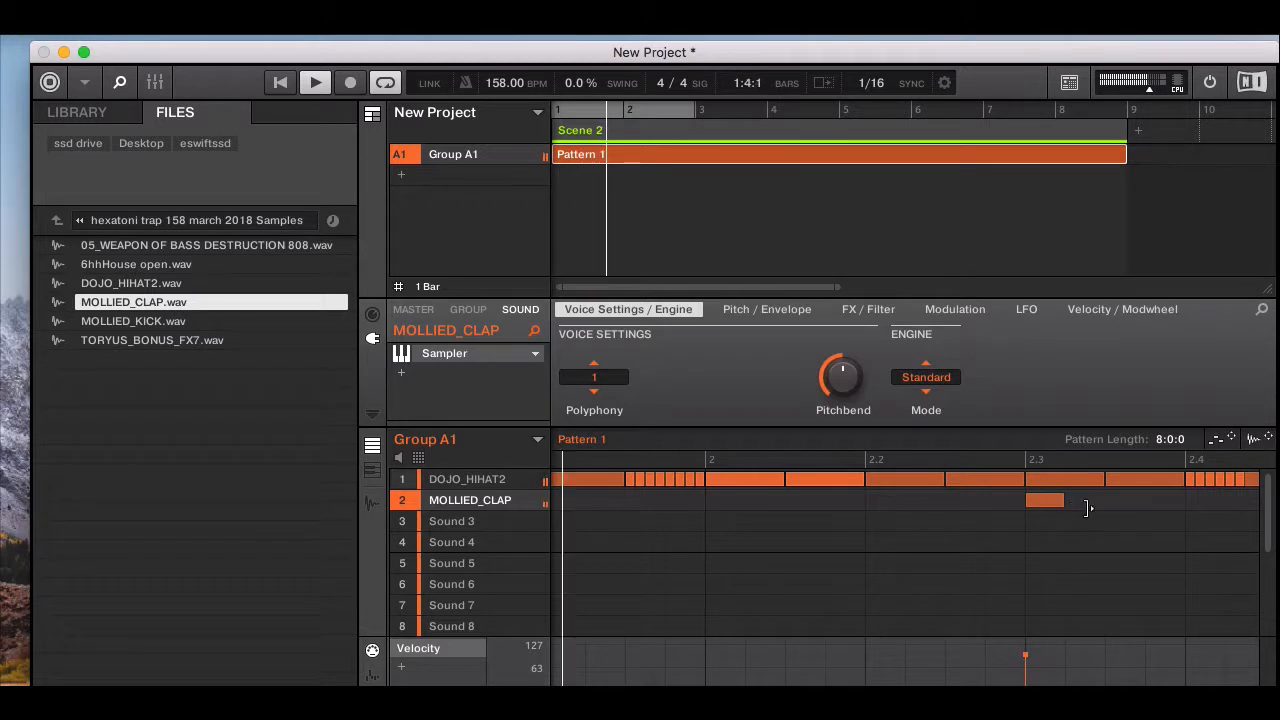
left_click_drag(1088, 508, 1184, 504)
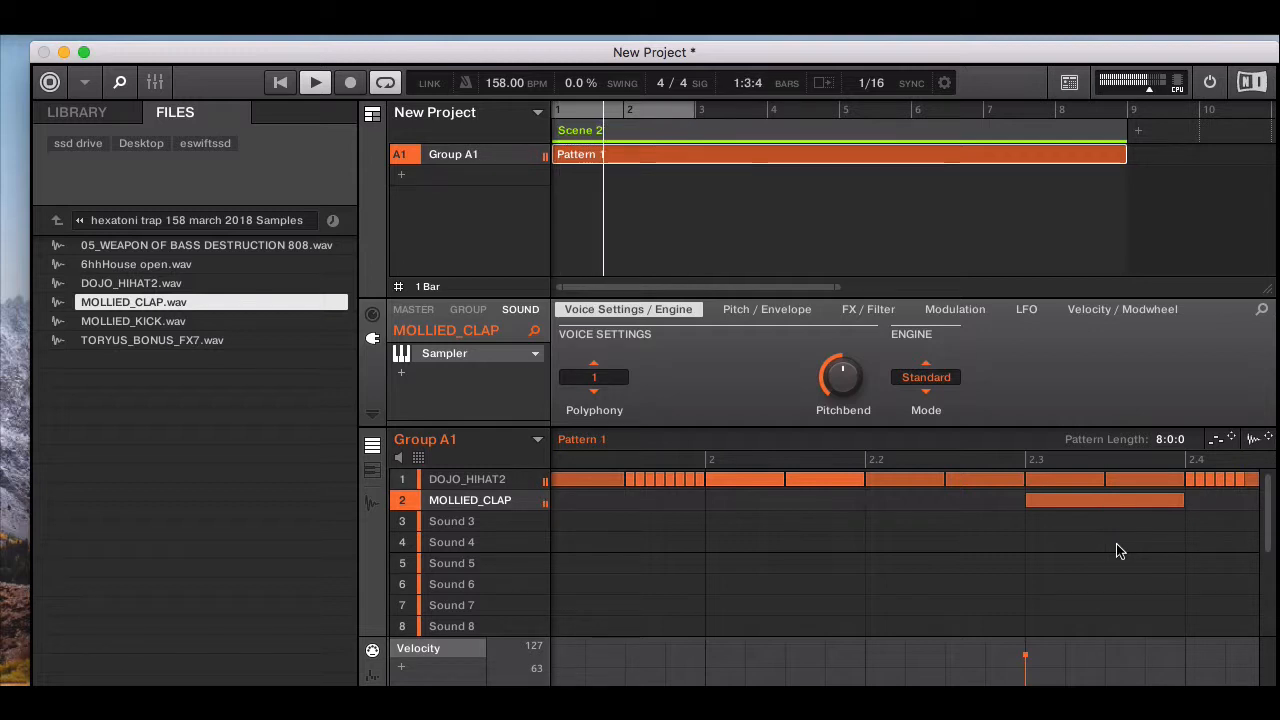
key("space")
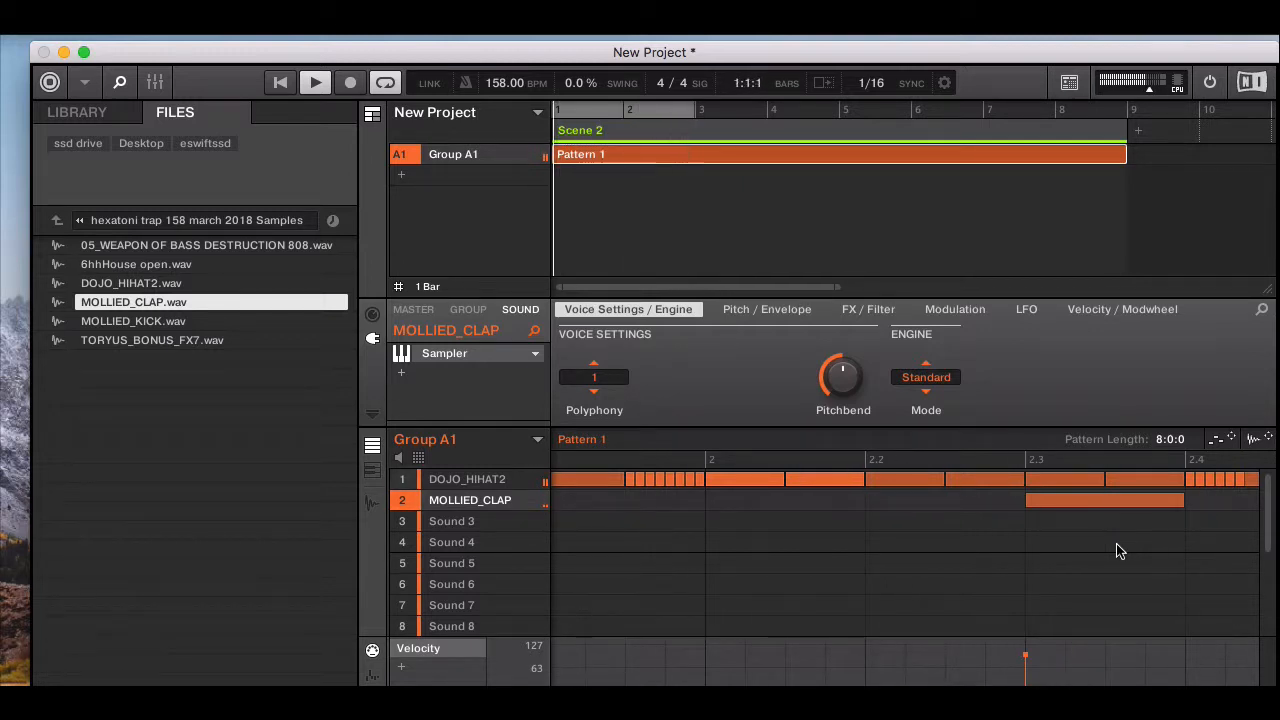
key("space")
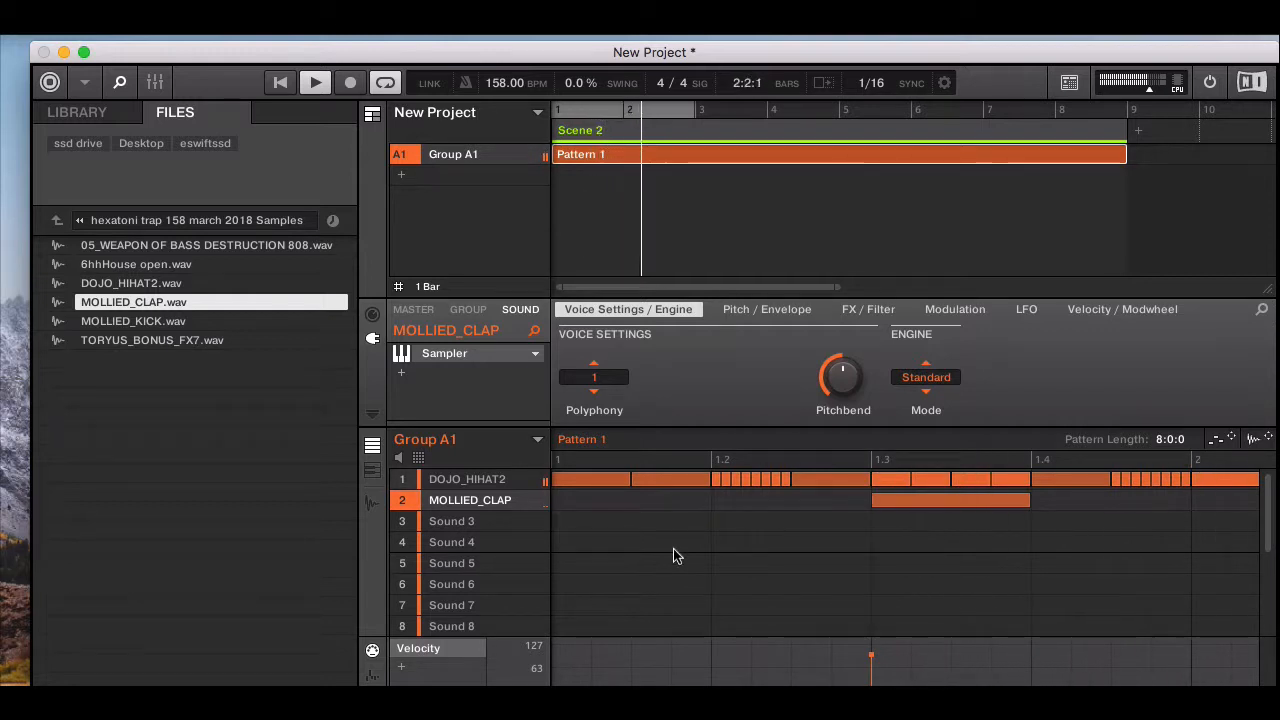
- Load MOLLIED_KICK.wav into Sound 3 and set its polyphony to 1
left_click(153, 321)
left_click_drag(155, 322, 450, 522)
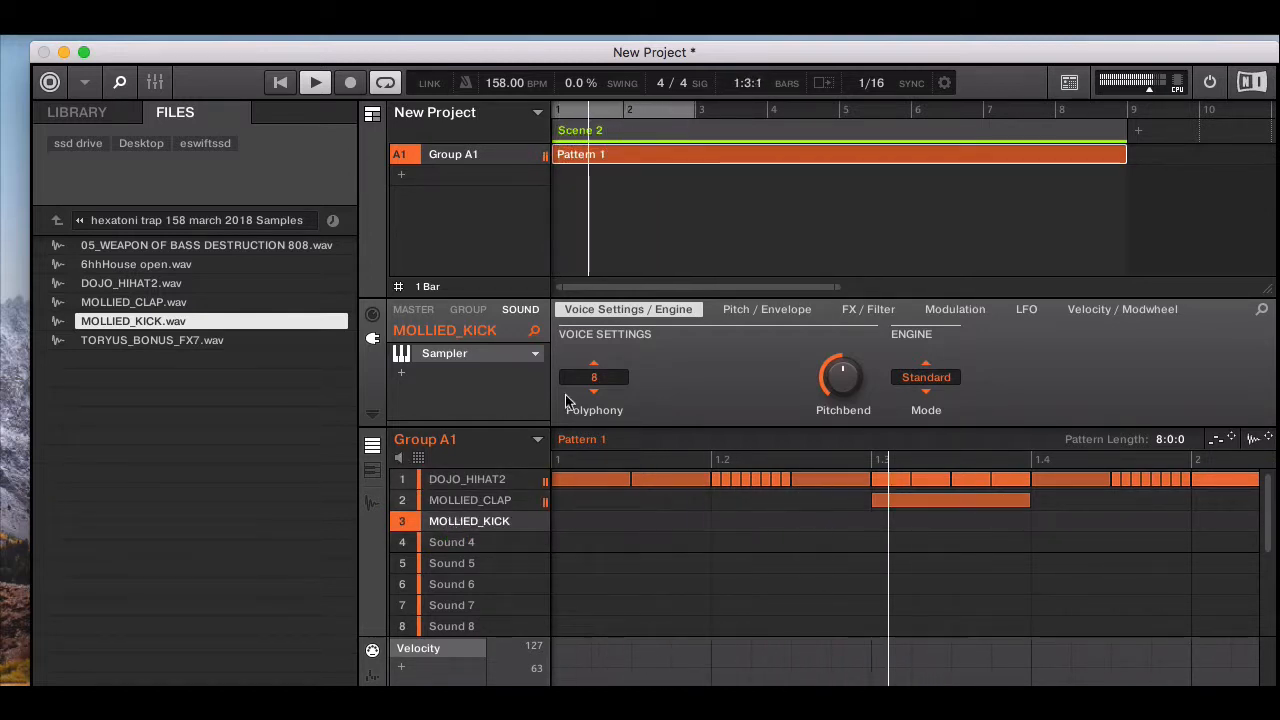
left_click(594, 364)
left_click(594, 364)
left_click(594, 364)
left_click(594, 364)
left_click(594, 364)
left_click(594, 364)
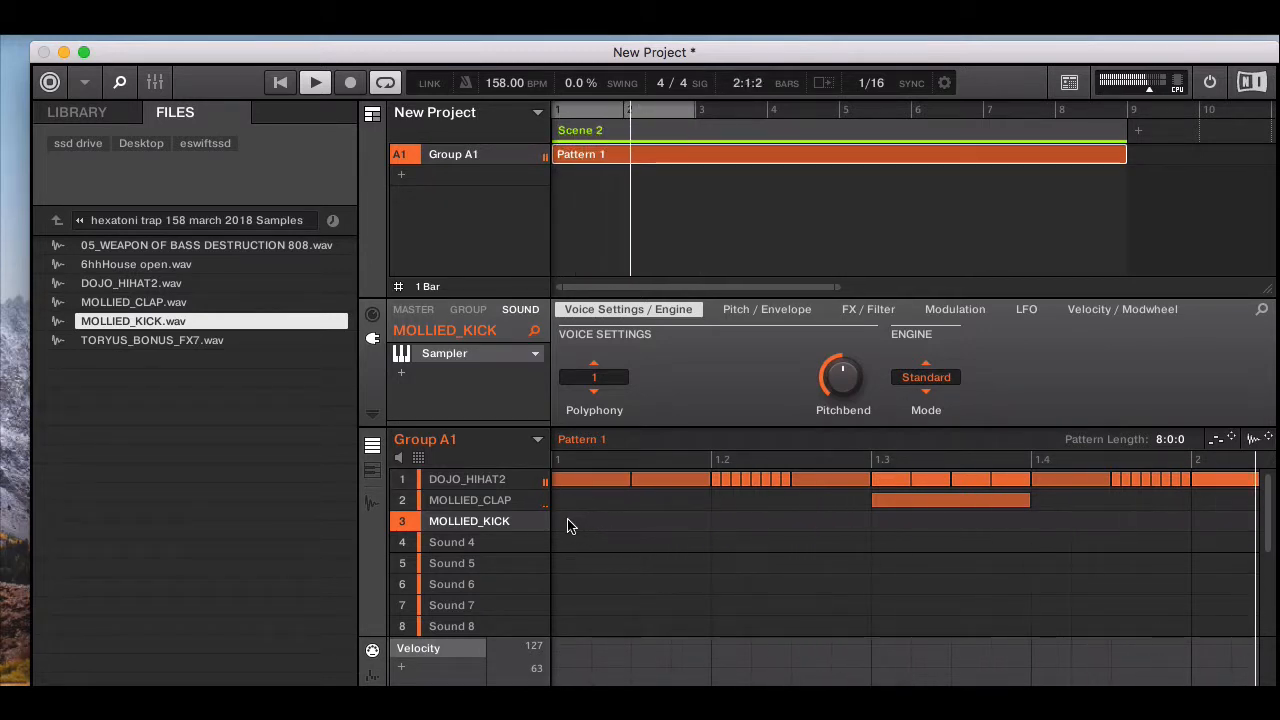
- Draw 1/8 kick notes on beat 1, the second half of beat 2.1, beat 2.2, and the second half of beat 2.4
left_click_drag(567, 526, 621, 525)
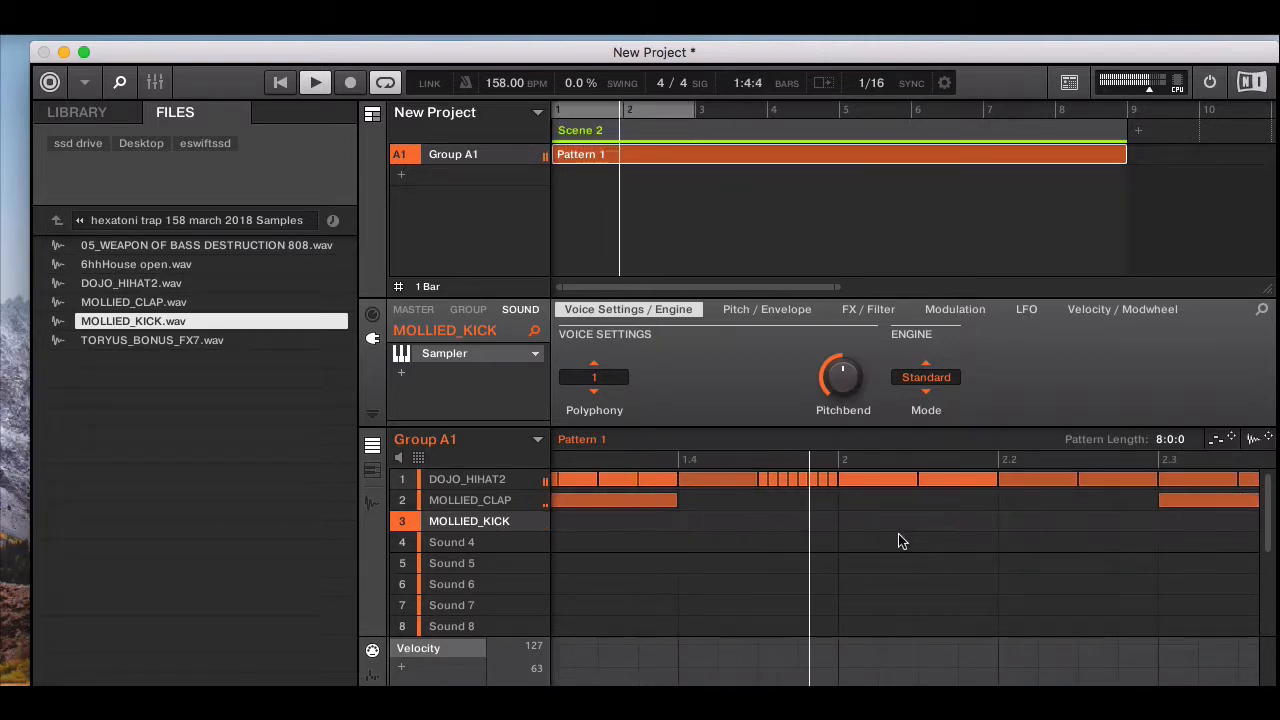
left_click(929, 543)
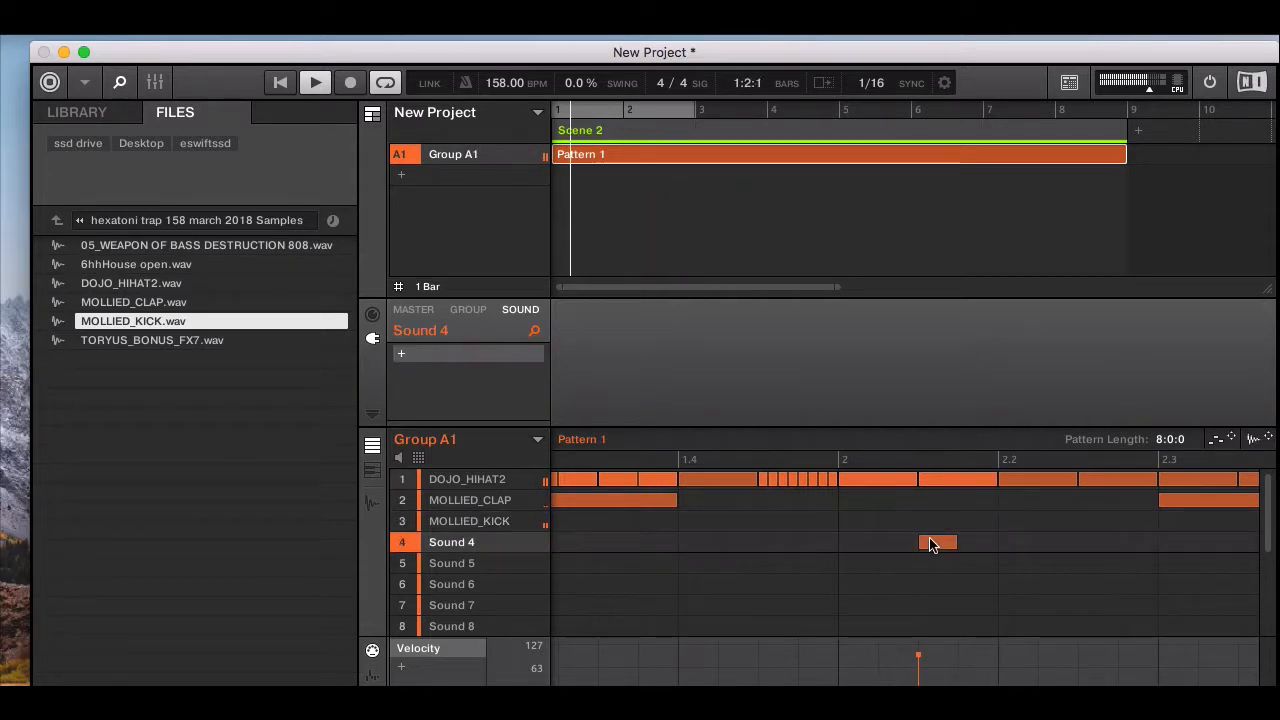
left_click_drag(929, 543, 1078, 526)
left_click(1014, 523)
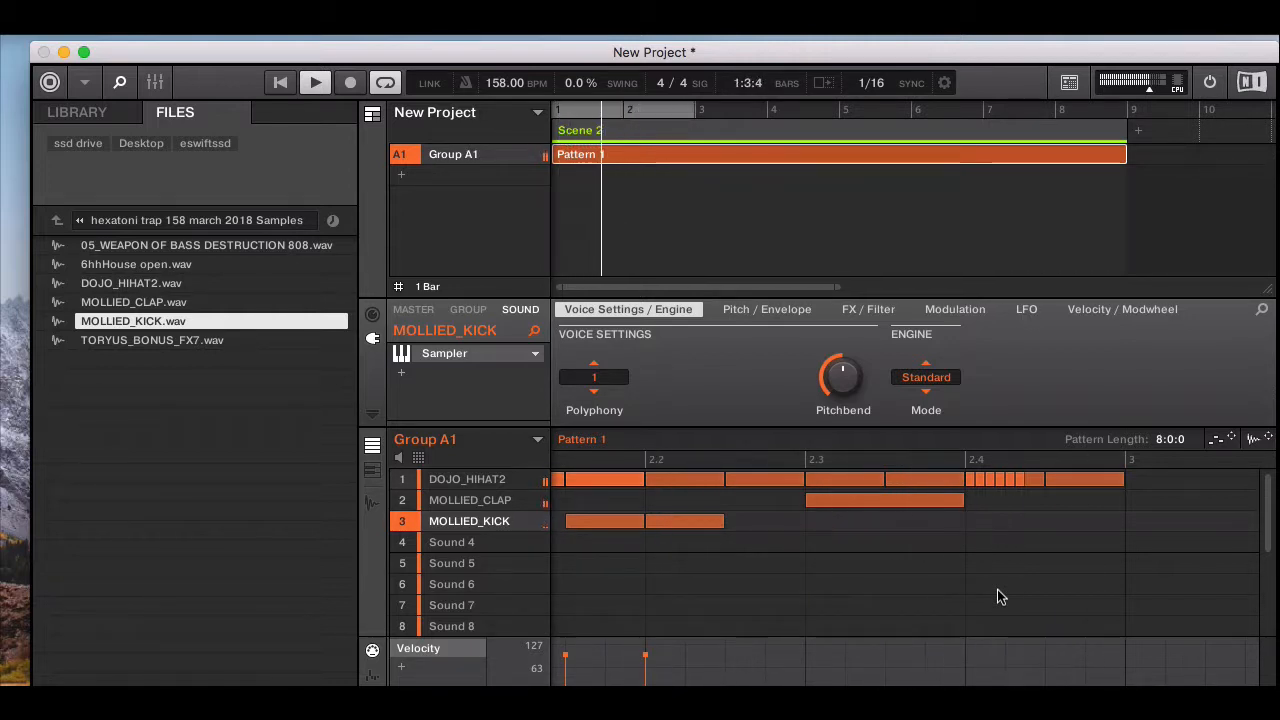
left_click(1057, 521)
left_click_drag(1082, 521, 1118, 522)
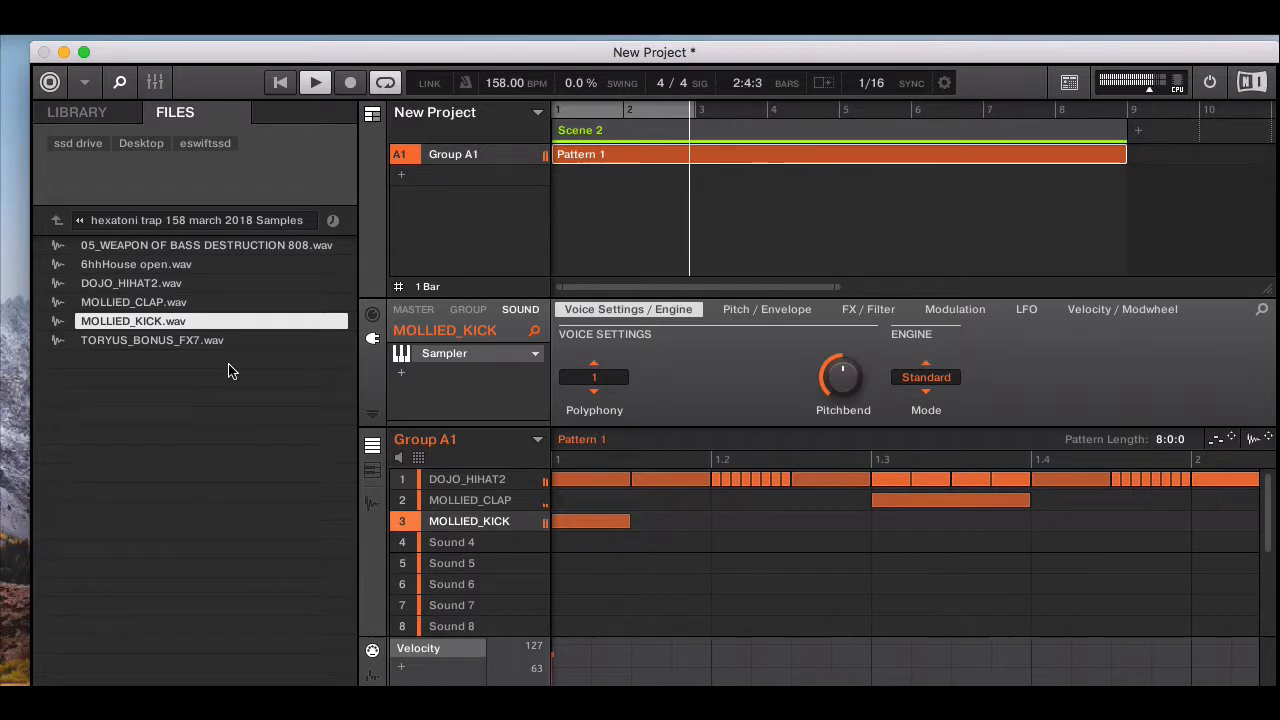
- Load 05_WEAPON OF BASS DESTRUCTION 808.wav into Sound 4, stop playback, and display the plug-in slots of Group A1
left_click(189, 245)
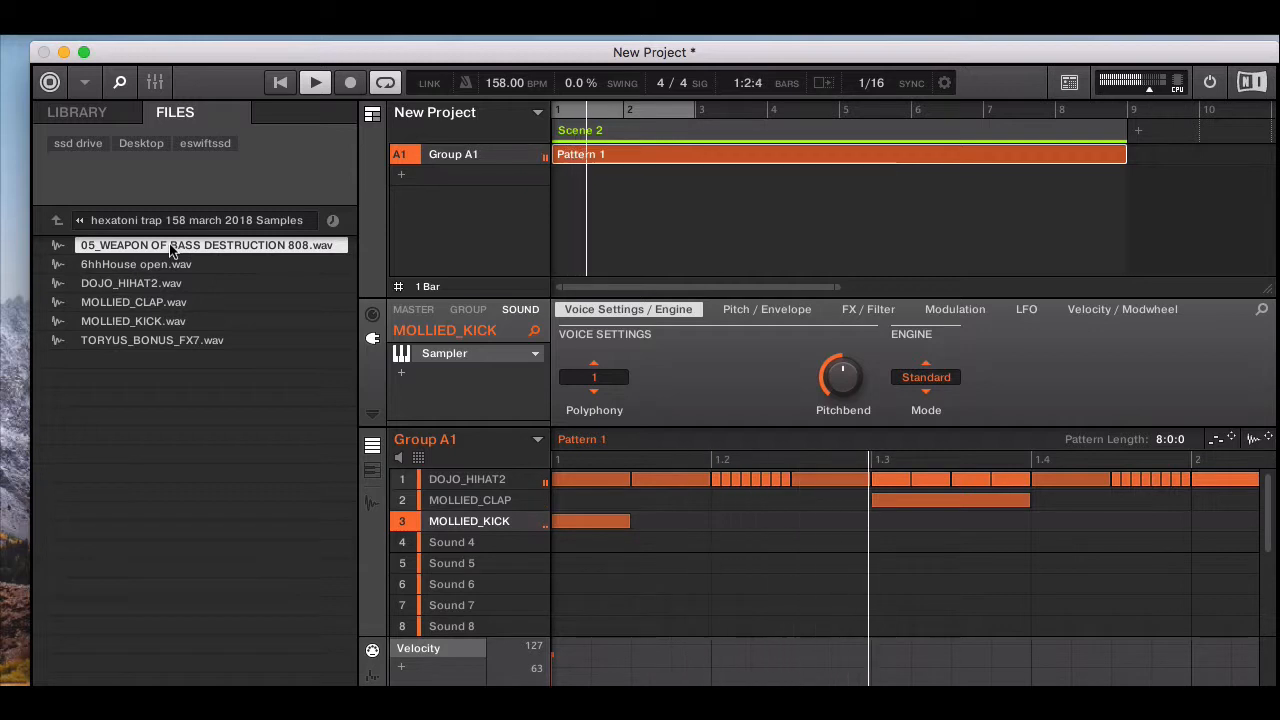
left_click_drag(170, 243, 472, 544)
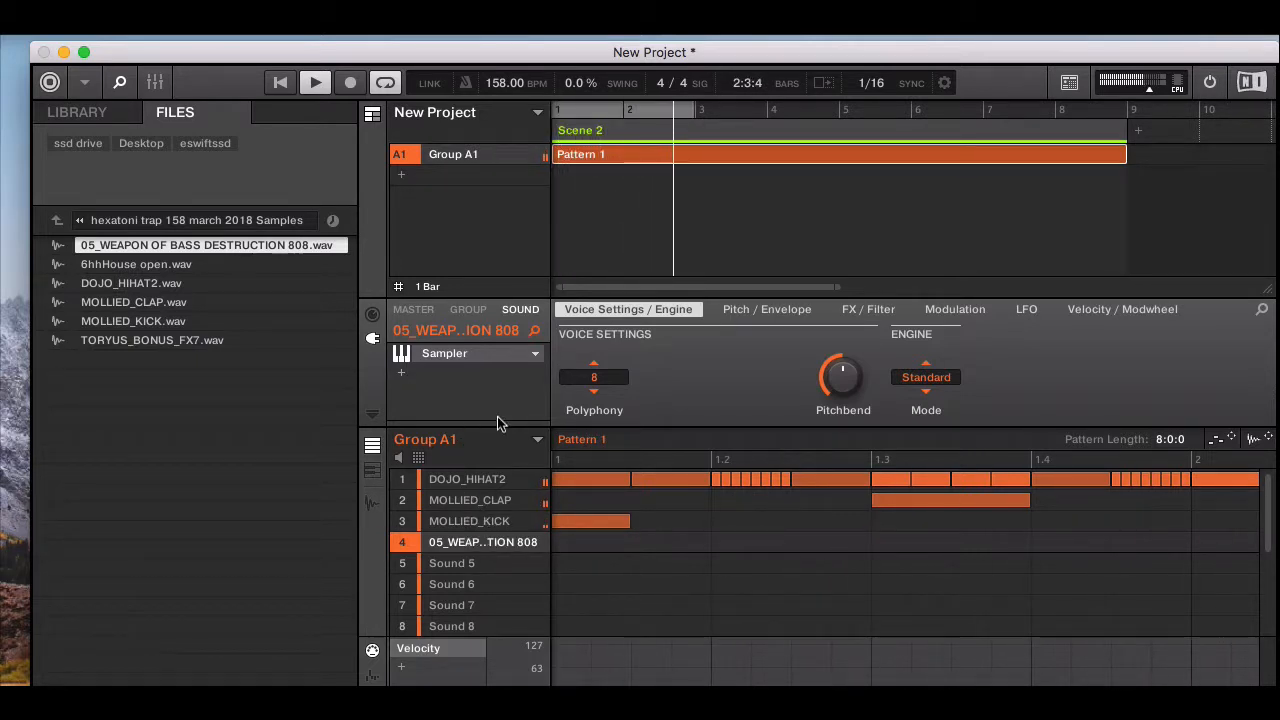
key("space")
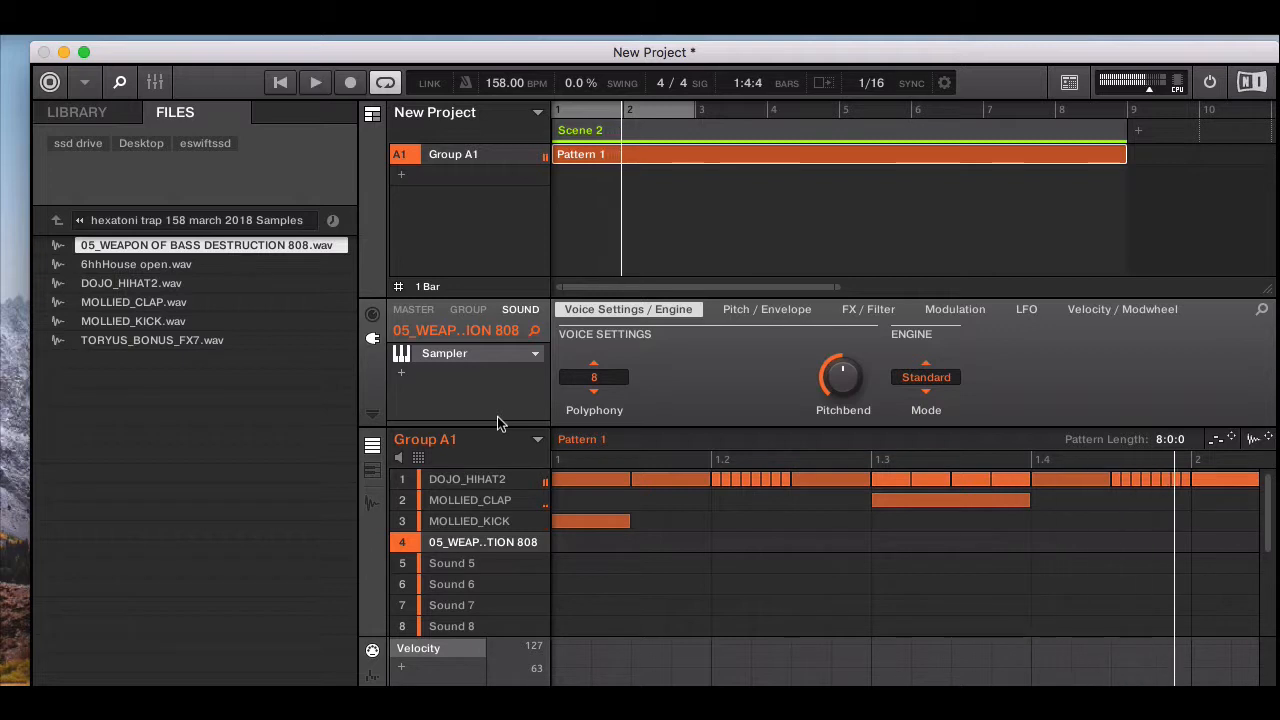
left_click(463, 309)
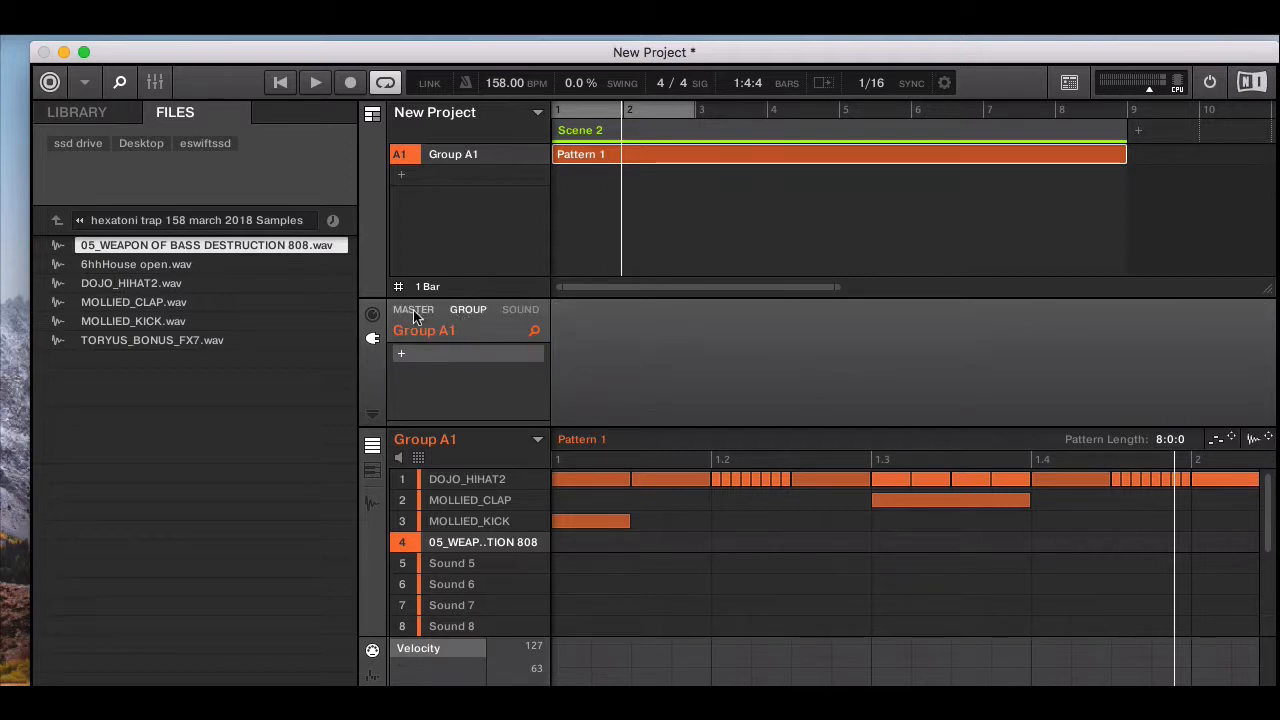
- Add Compressor, Transient Master and Limiter effects in that order to the master channel in the mixer
left_click(413, 310)
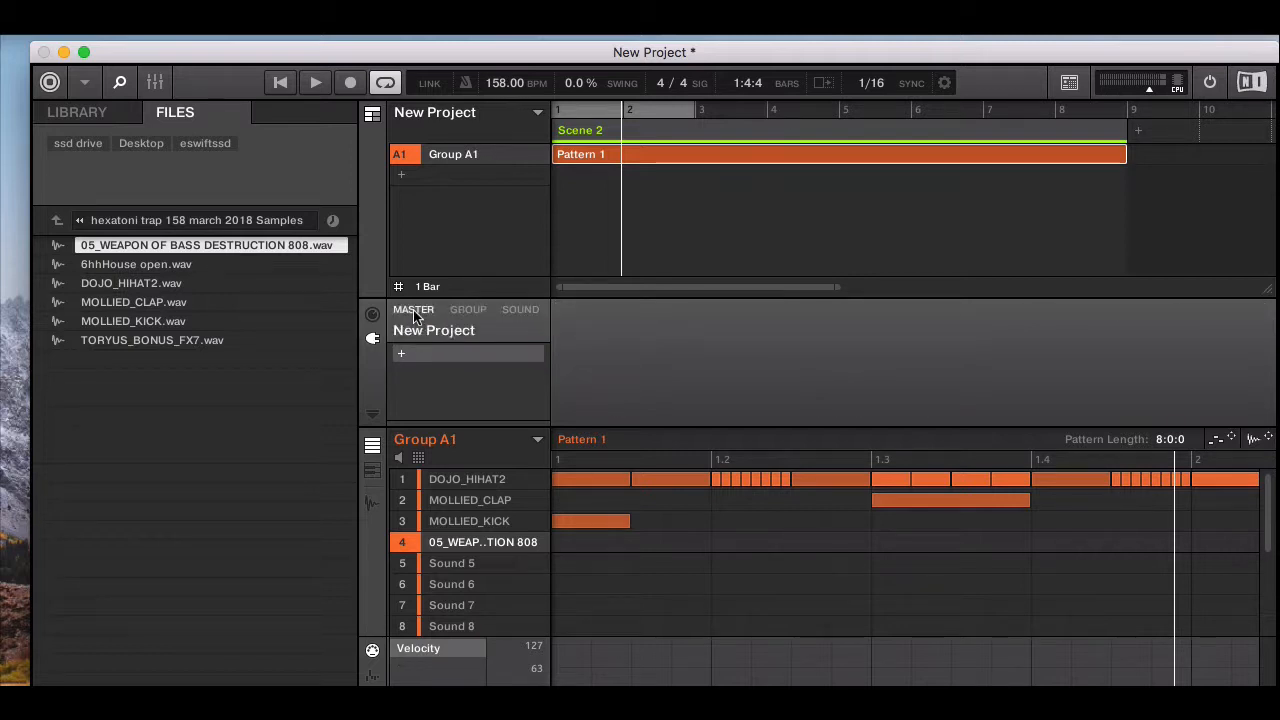
left_click(155, 83)
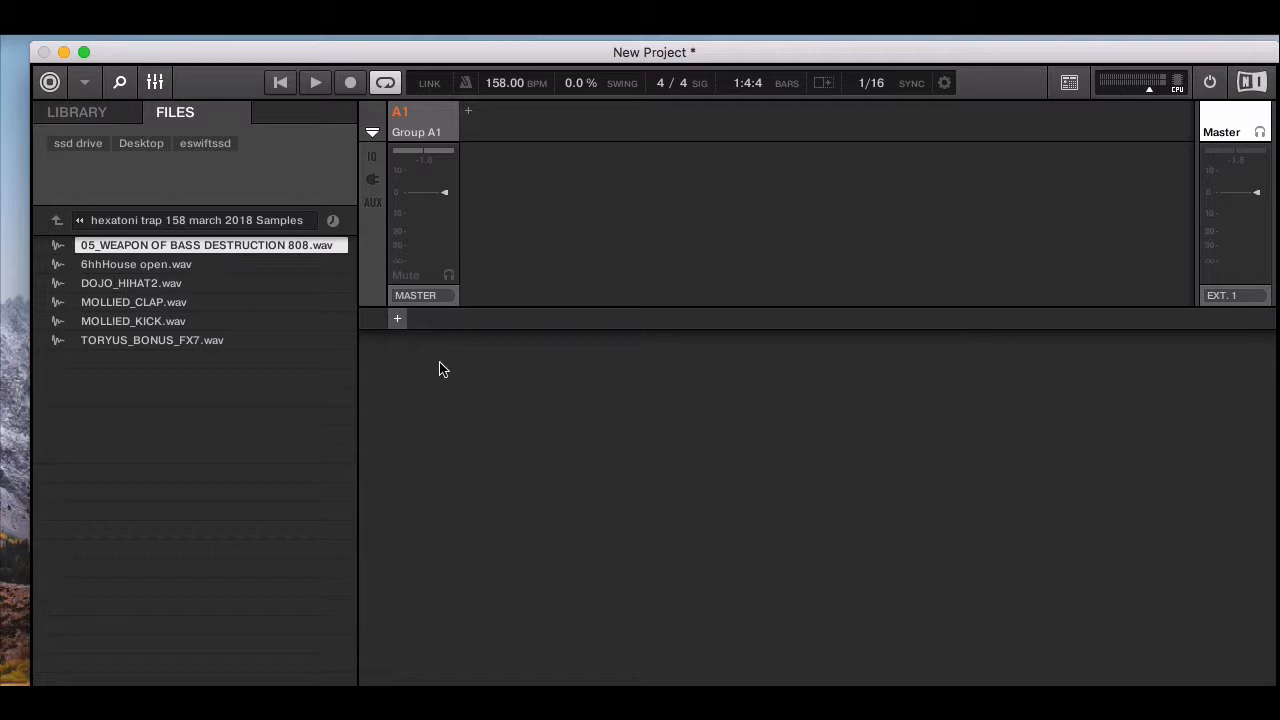
left_click(396, 320)
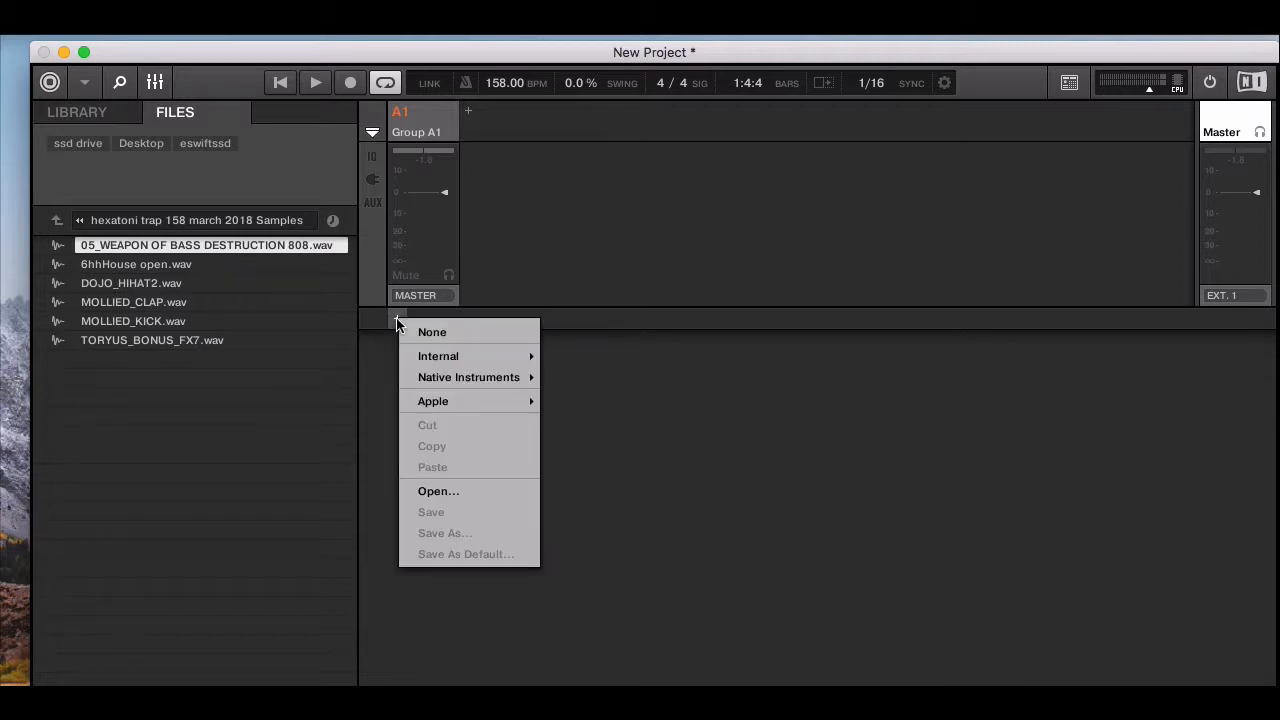
mouse_move(453, 360)
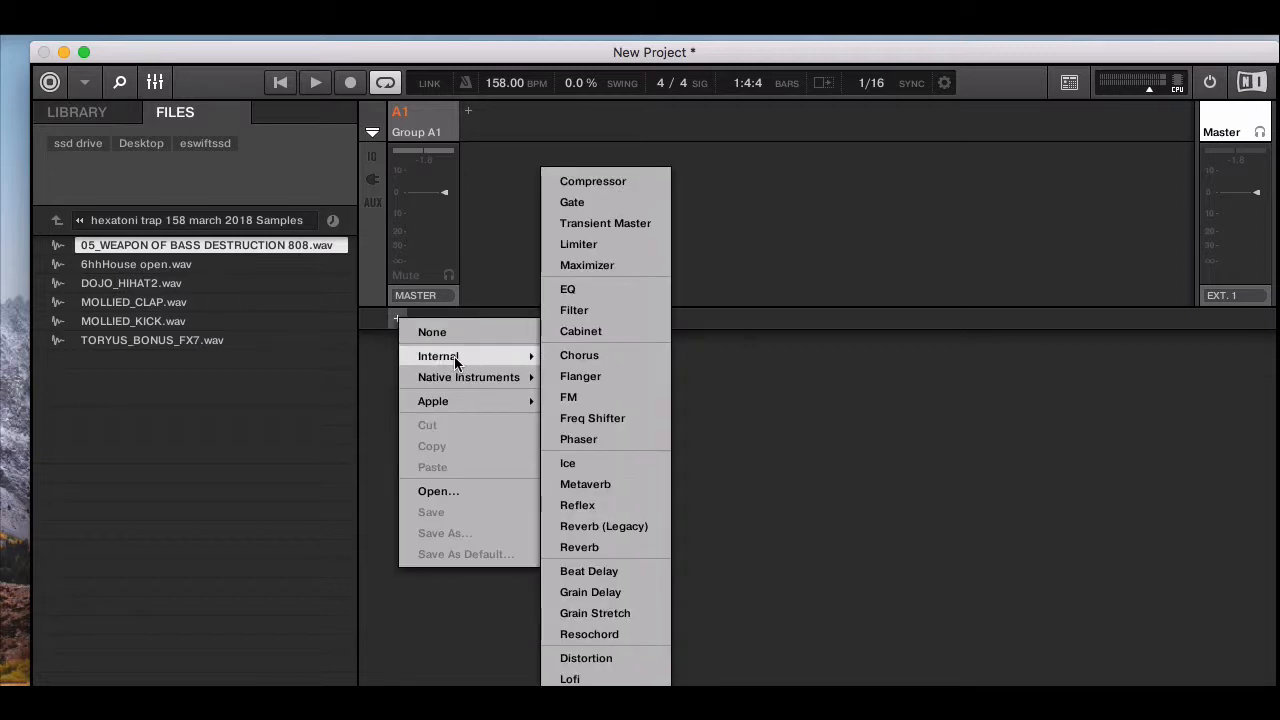
left_click(622, 183)
left_click(499, 318)
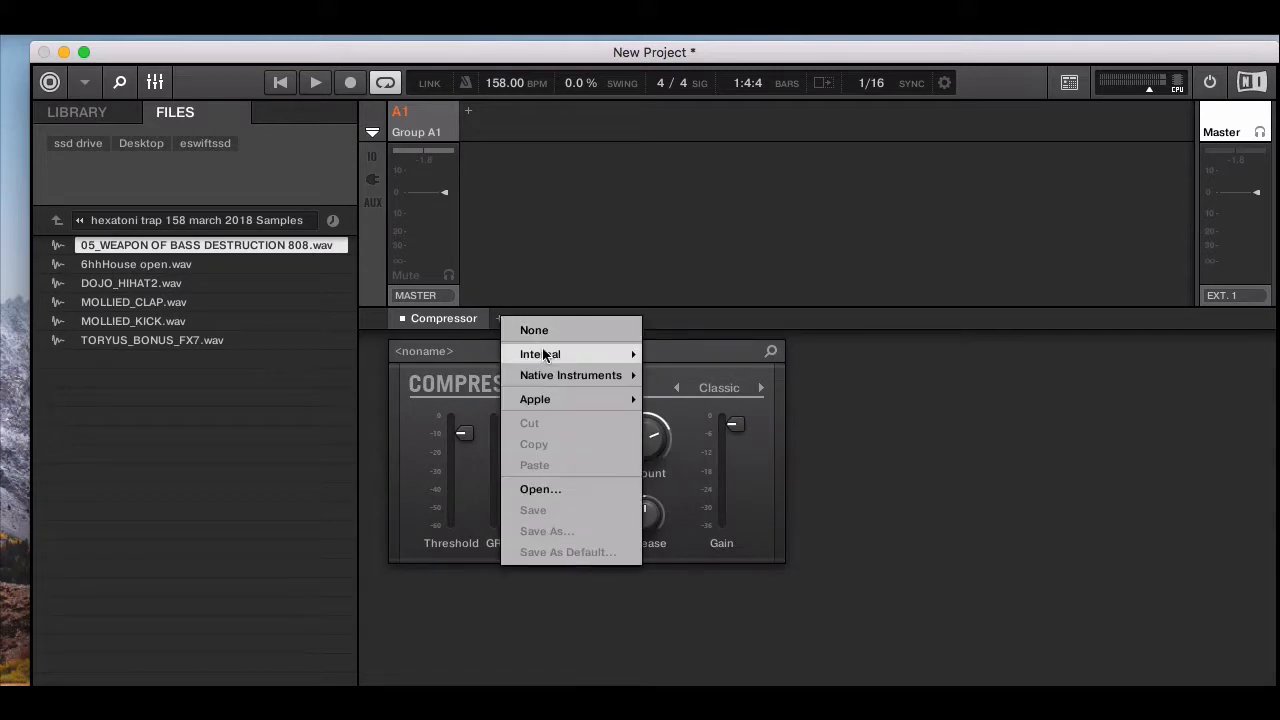
mouse_move(556, 358)
left_click(702, 223)
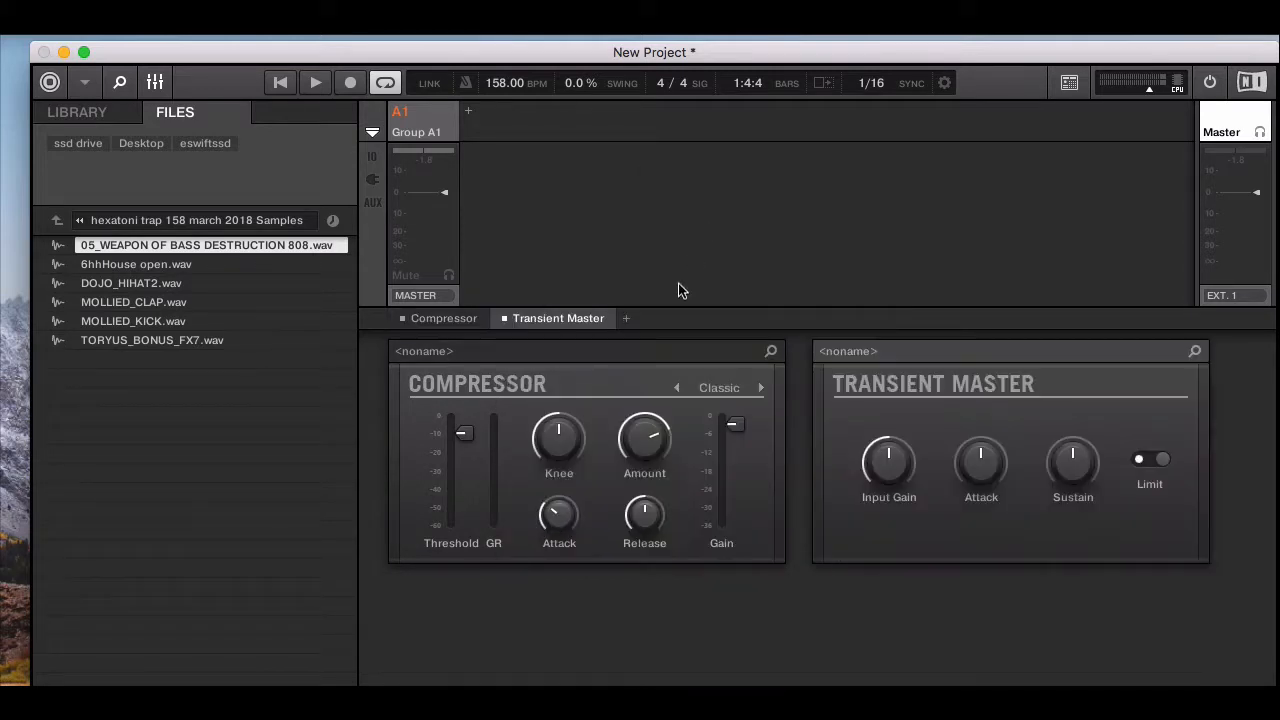
left_click(626, 319)
mouse_move(684, 362)
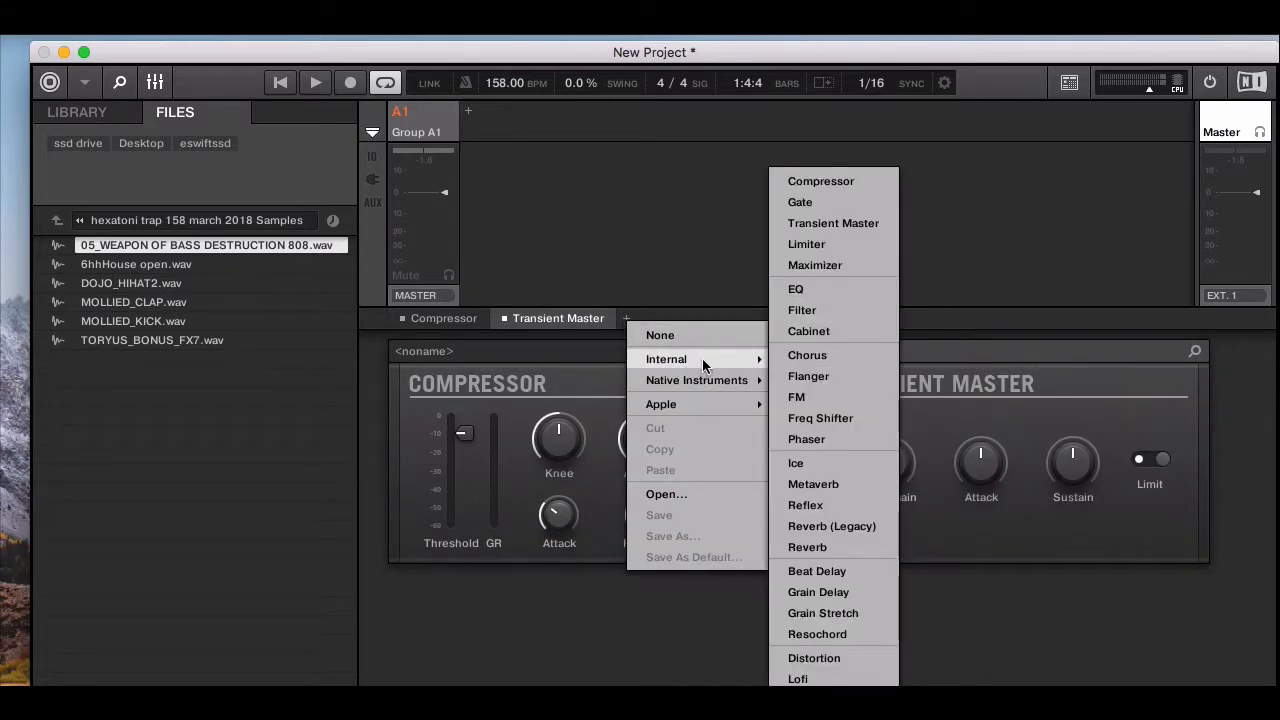
left_click(840, 241)
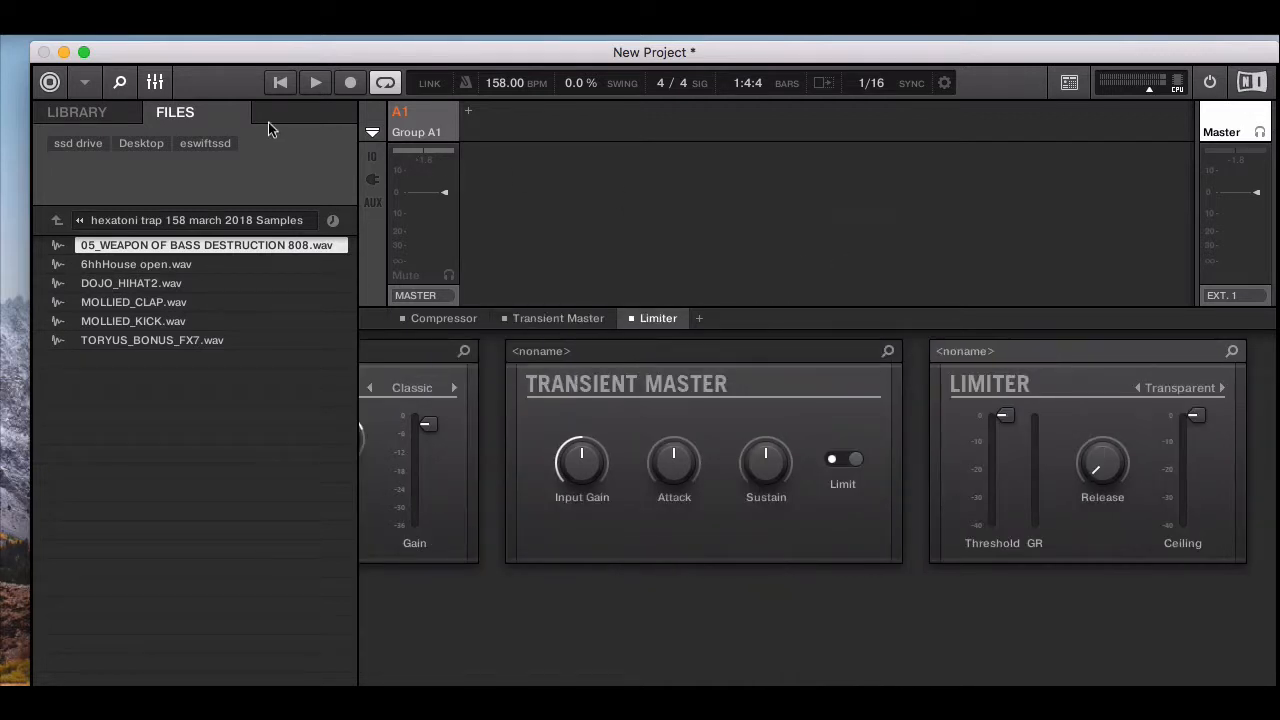
- Play the pattern from the start and hide the file browser
left_click(279, 84)
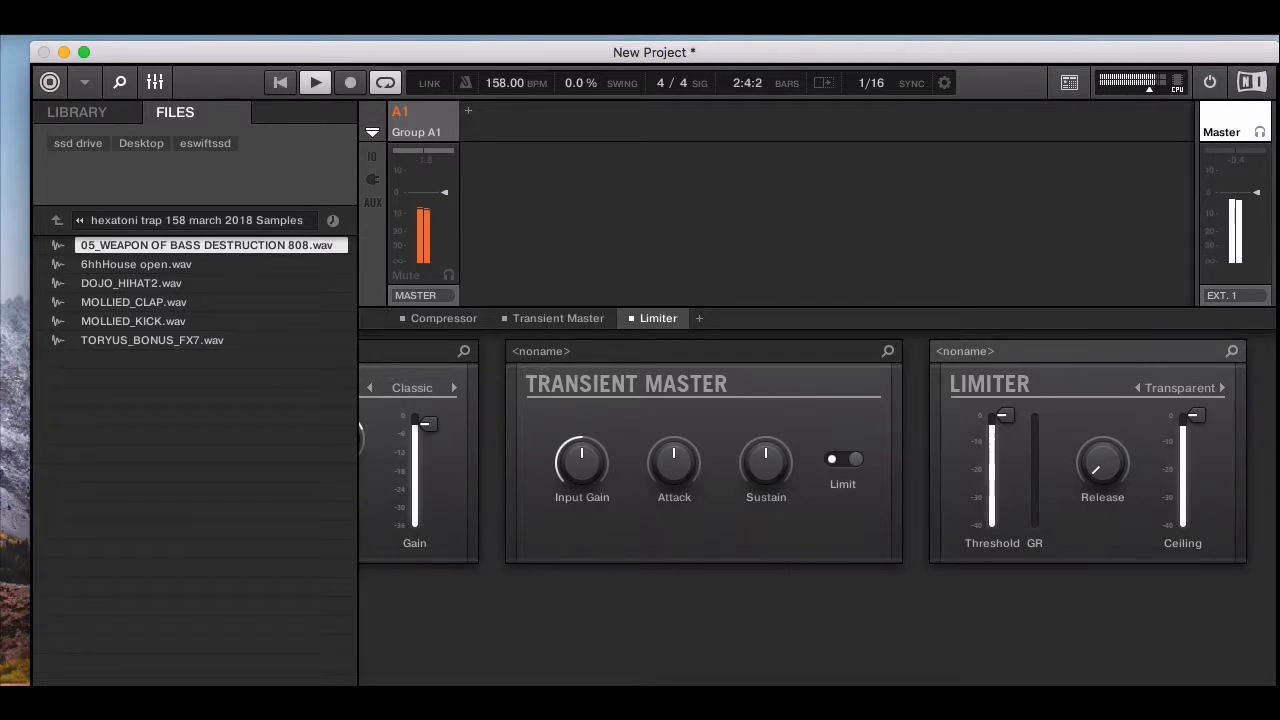
left_click(252, 28)
left_click(255, 47)
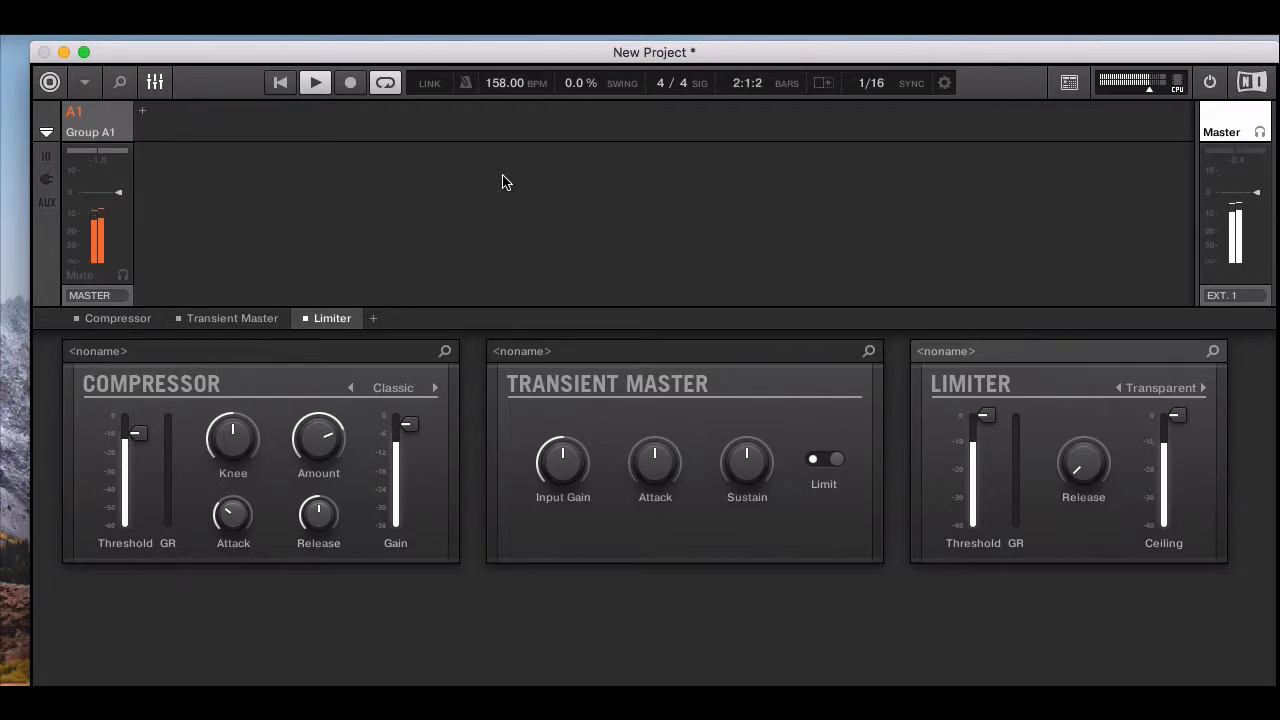
- Draw an 808 note in Sound 4 from beat 1 to the middle of beat 2.1, and display its sampler voice settings
left_click(155, 84)
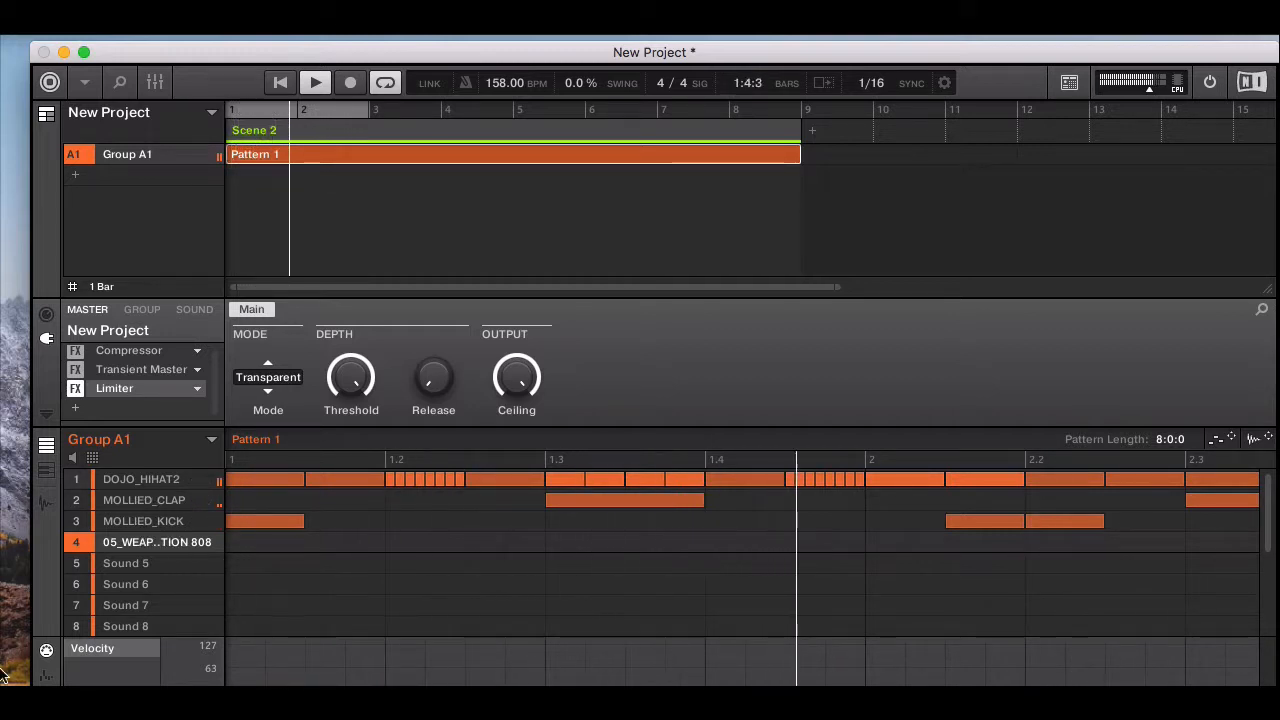
left_click(242, 544)
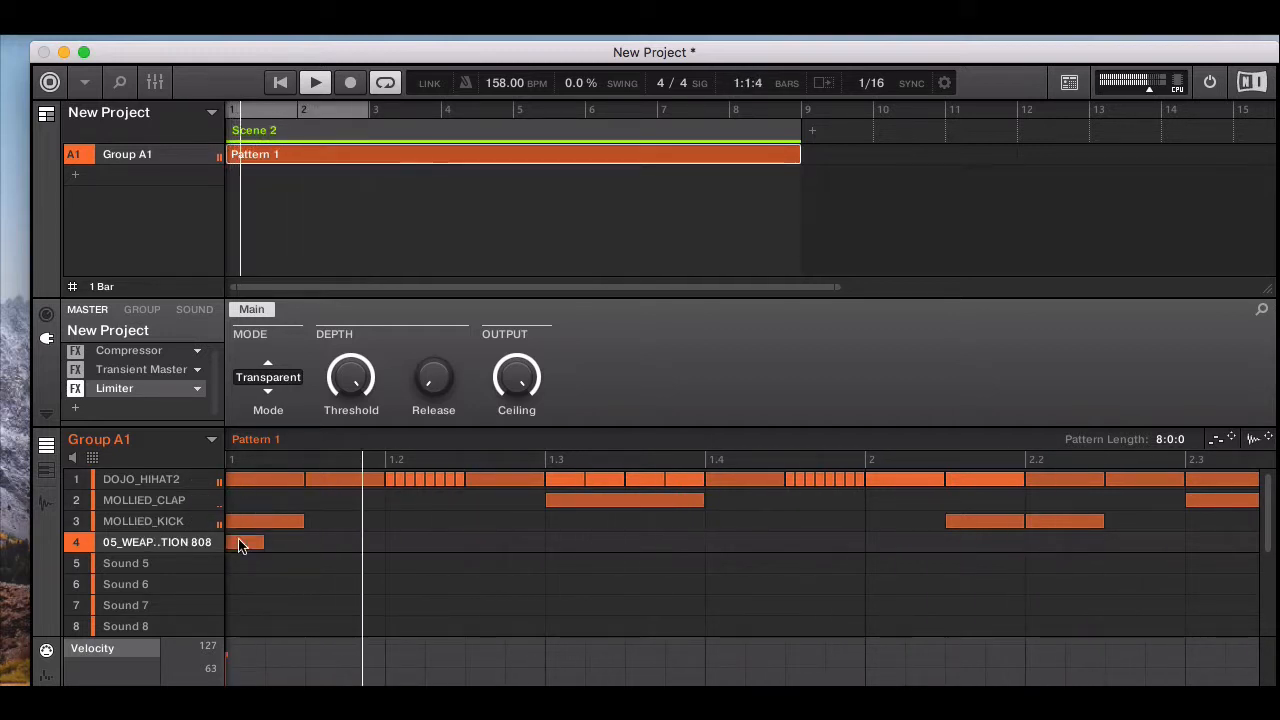
left_click_drag(297, 549, 943, 580)
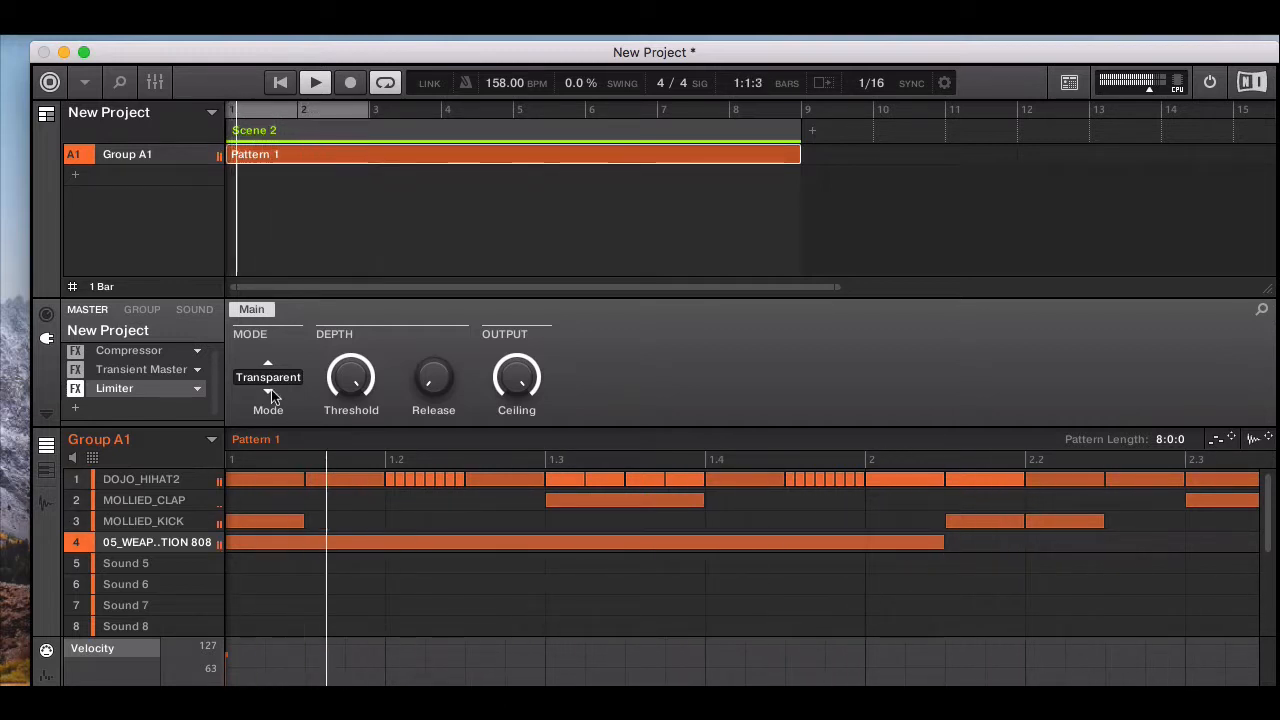
left_click(195, 311)
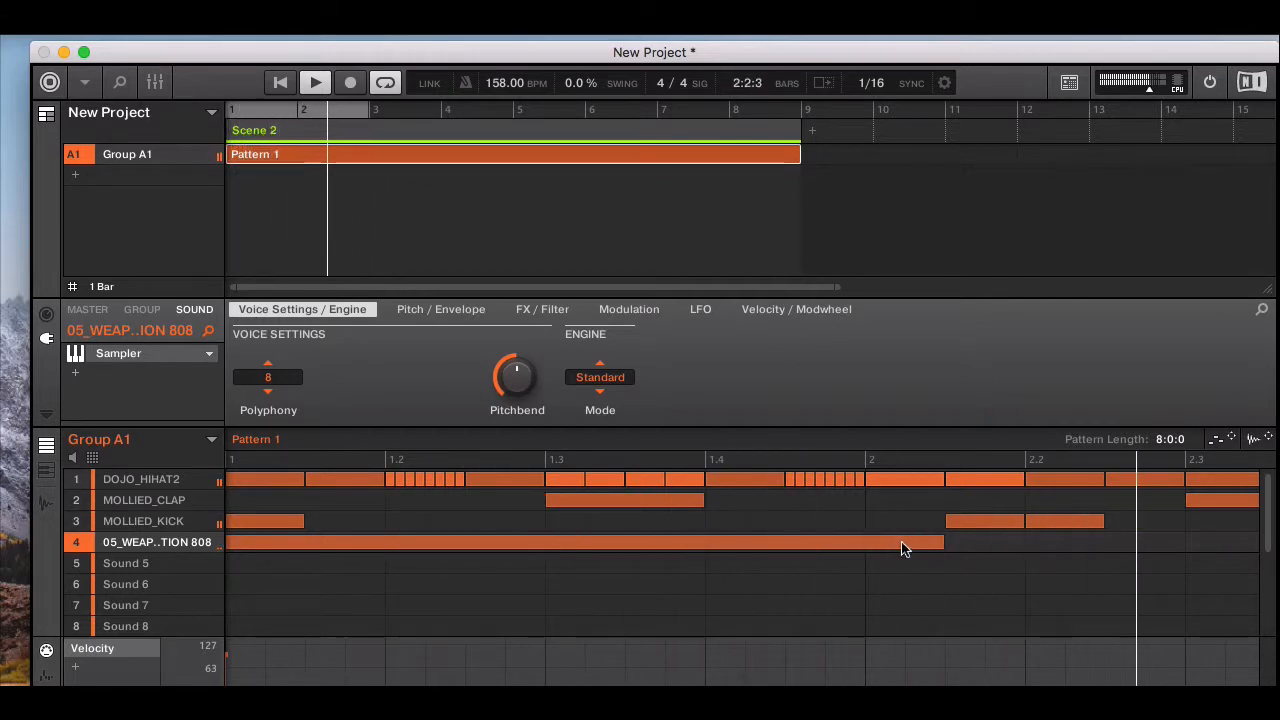
- Draw a one-beat 808 note from the middle of beat 2.1 to the middle of beat 2.2
left_click(962, 542)
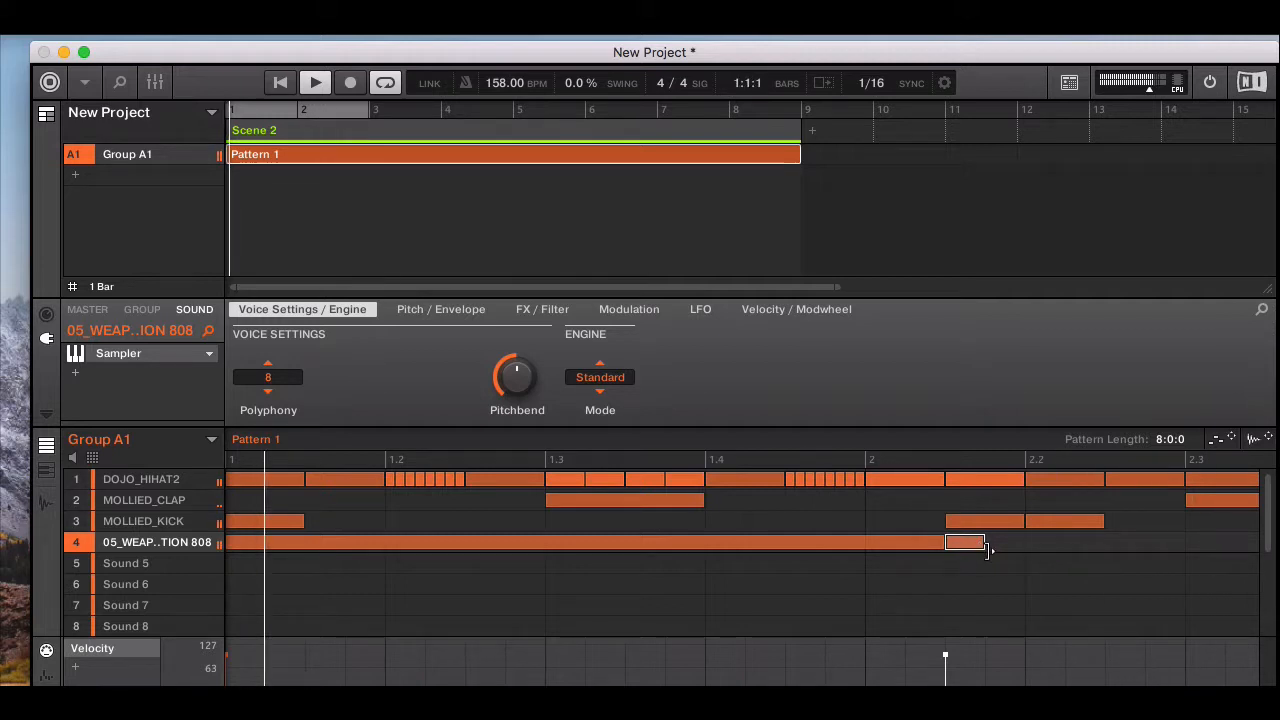
left_click_drag(1009, 547, 1121, 552)
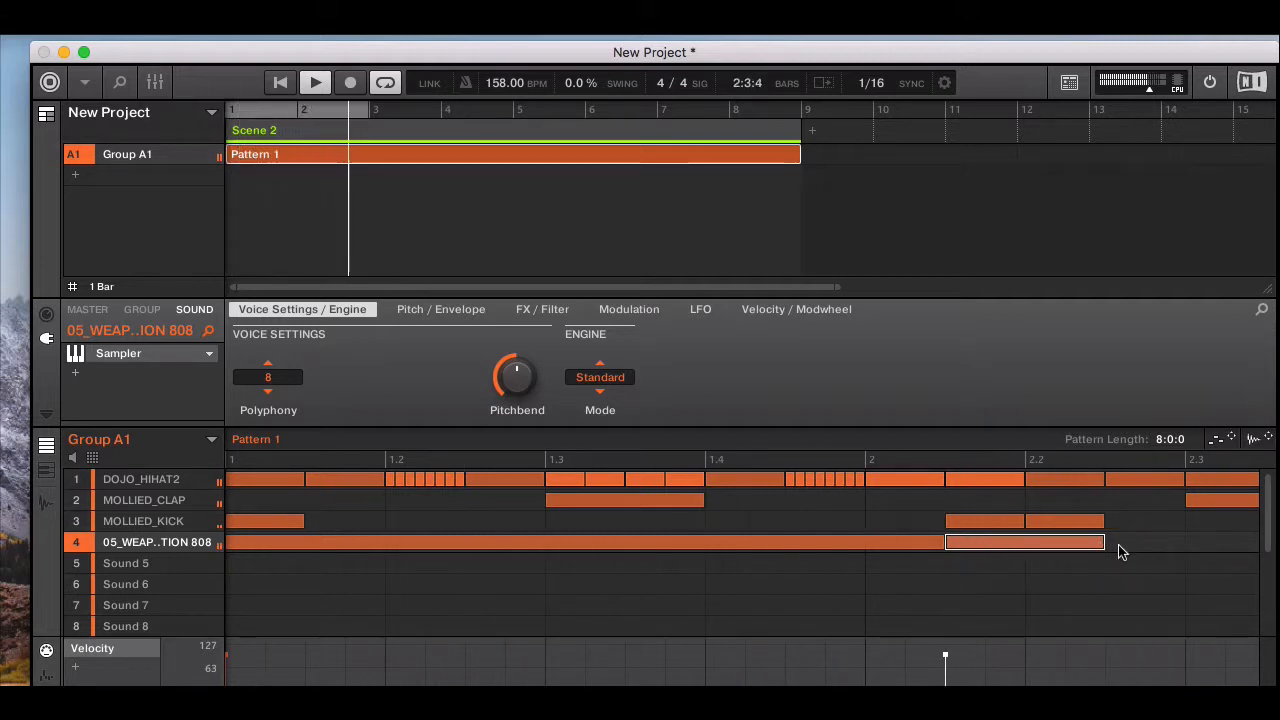
- Set the polyphony of the 808 sound to 1
left_click(268, 392)
left_click(268, 392)
left_click(267, 363)
left_click(267, 363)
left_click(267, 363)
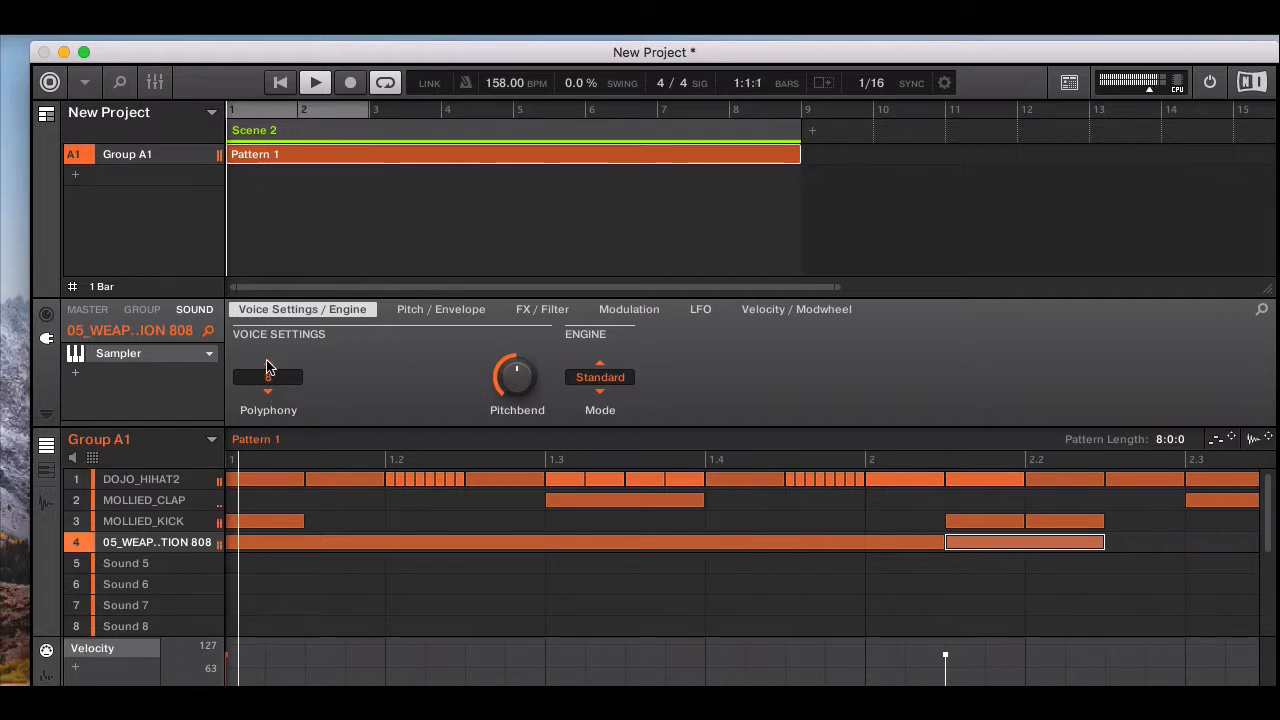
left_click(267, 363)
left_click(267, 364)
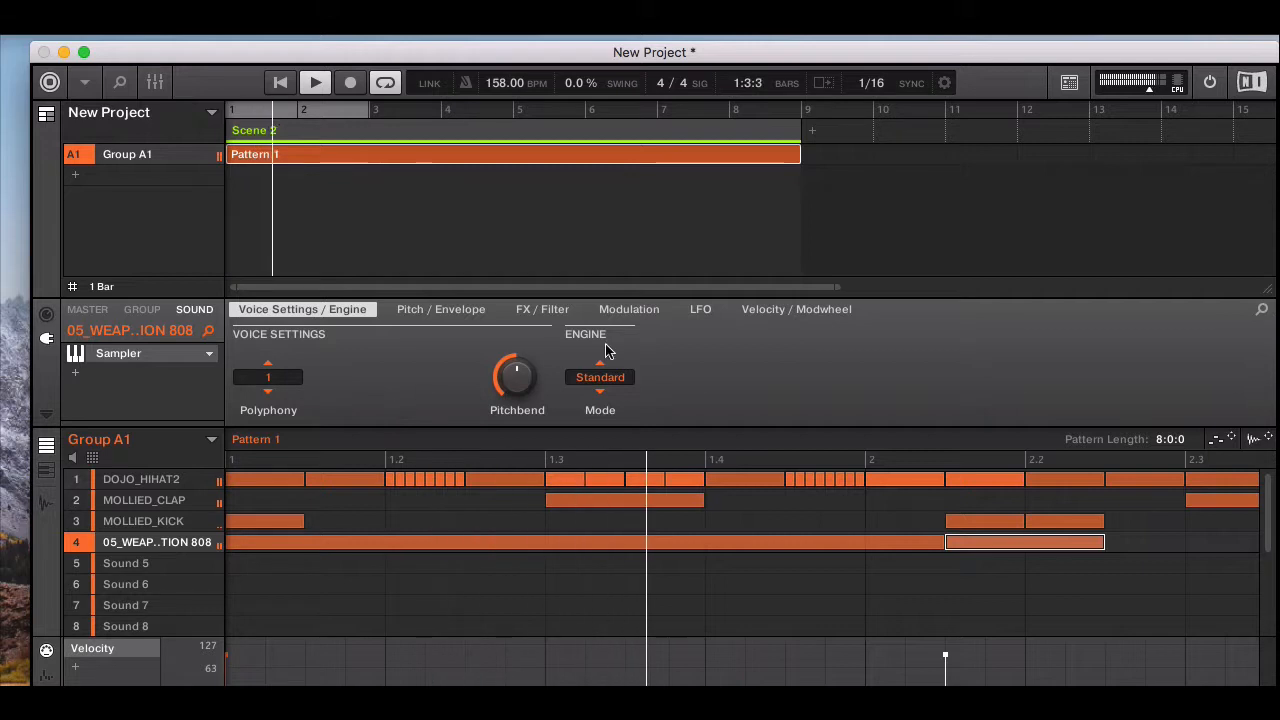
- Delete the second 808 note and show the remaining 808 note in the piano roll
double_click(989, 540)
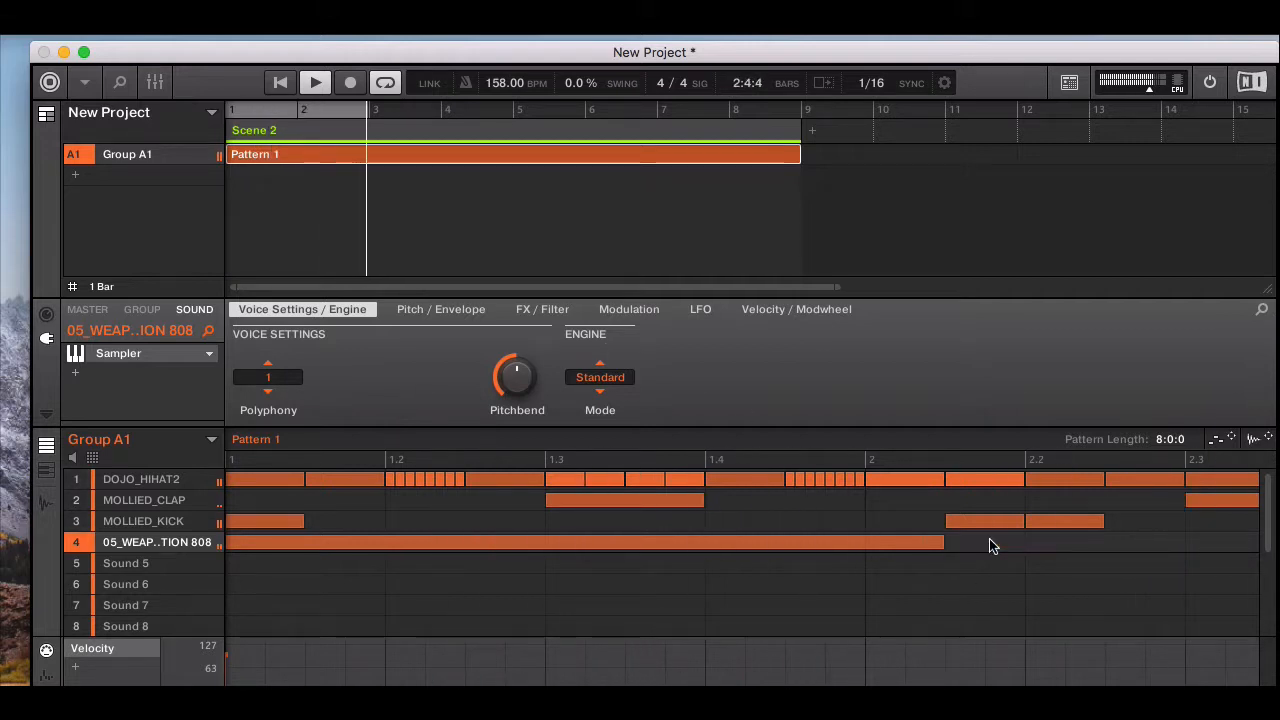
left_click(45, 474)
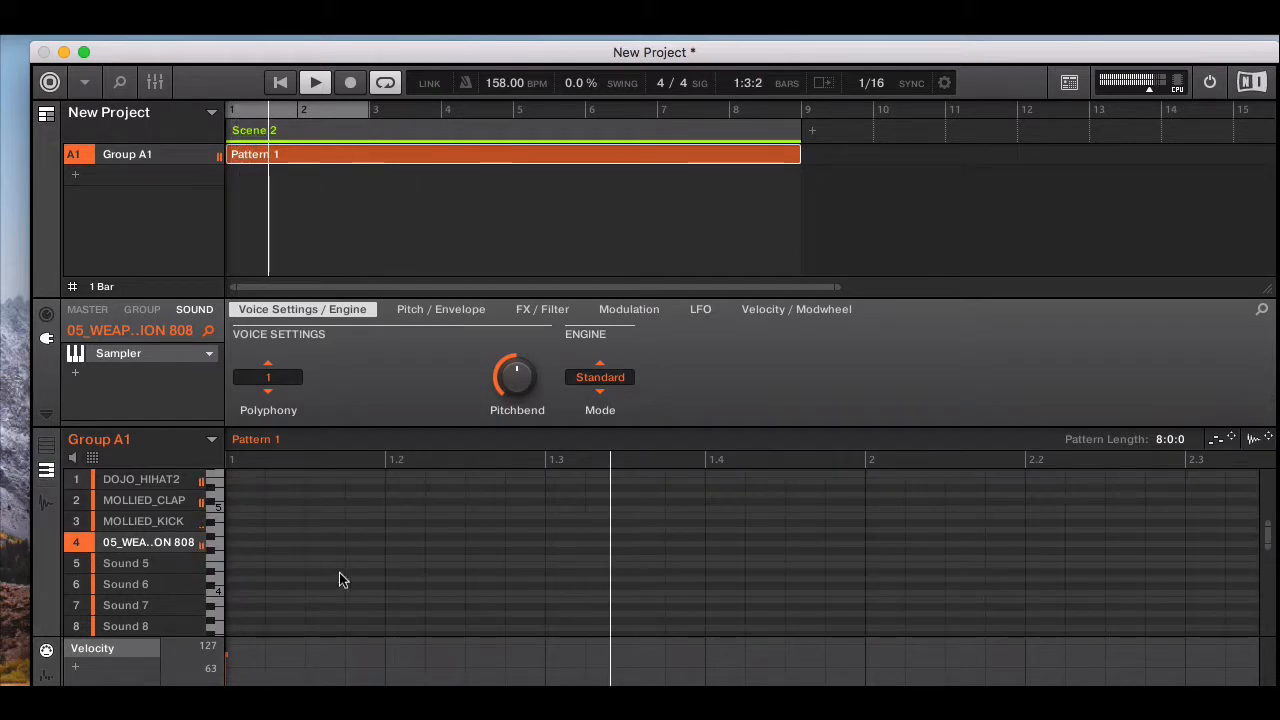
scroll(388, 566, "down", 5)
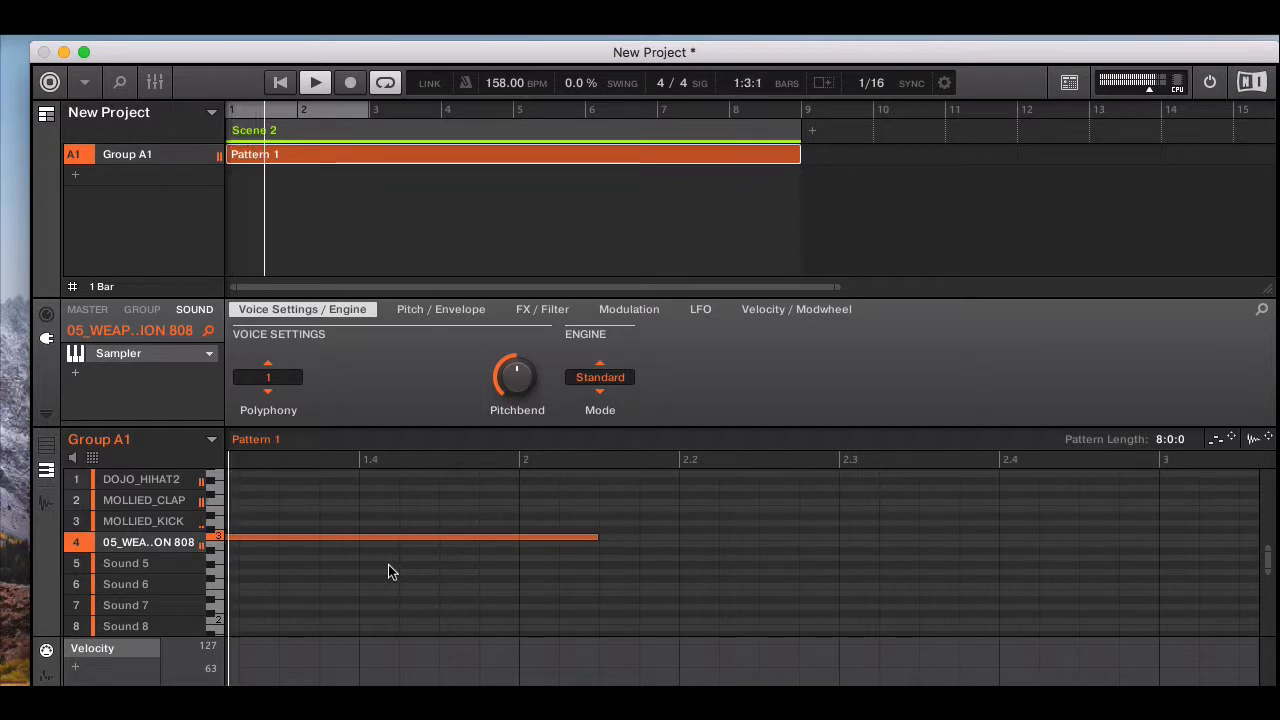
- Draw an 1/8 F3 note for the 808 on the second half of beat 2.1
left_click(610, 511)
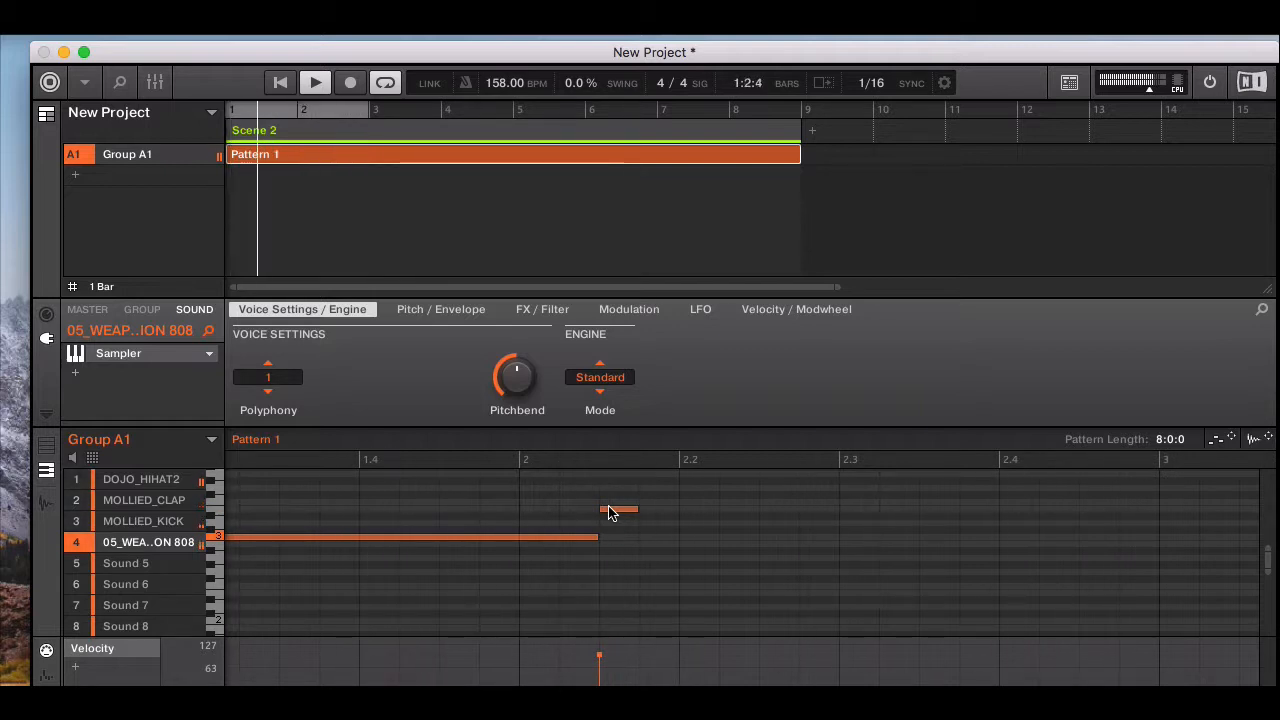
left_click(612, 512)
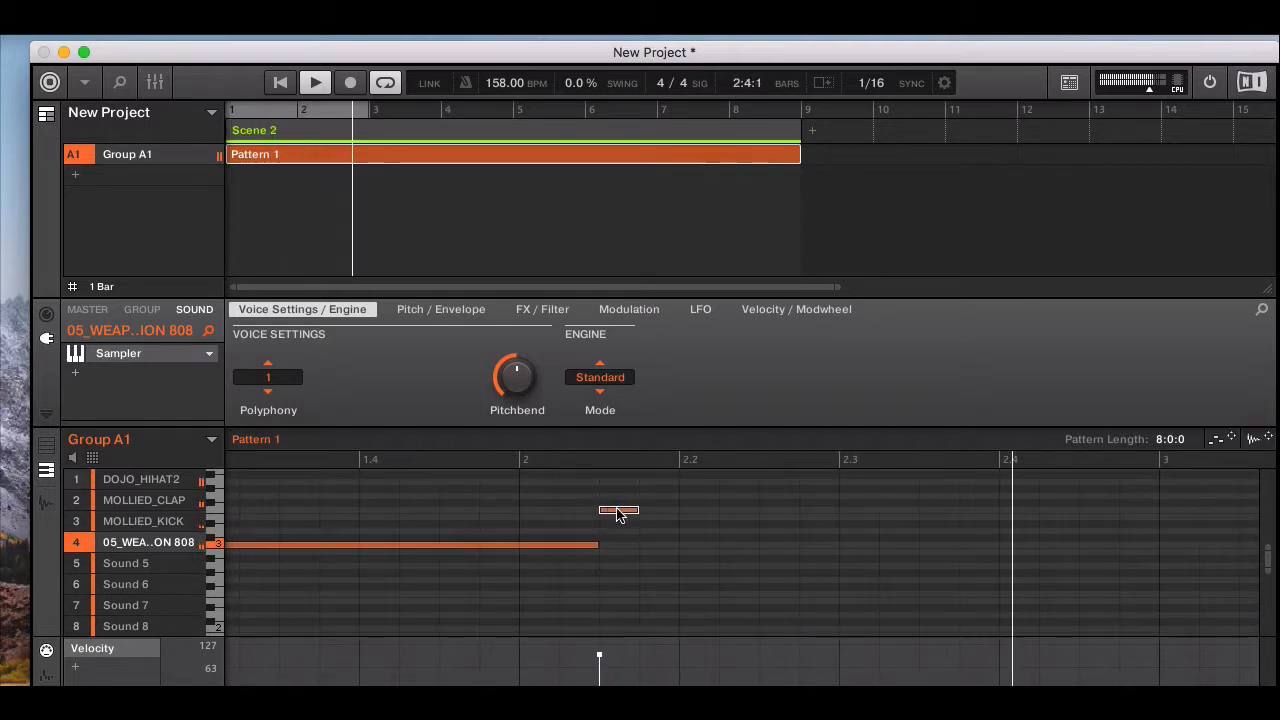
left_click_drag(639, 509, 678, 510)
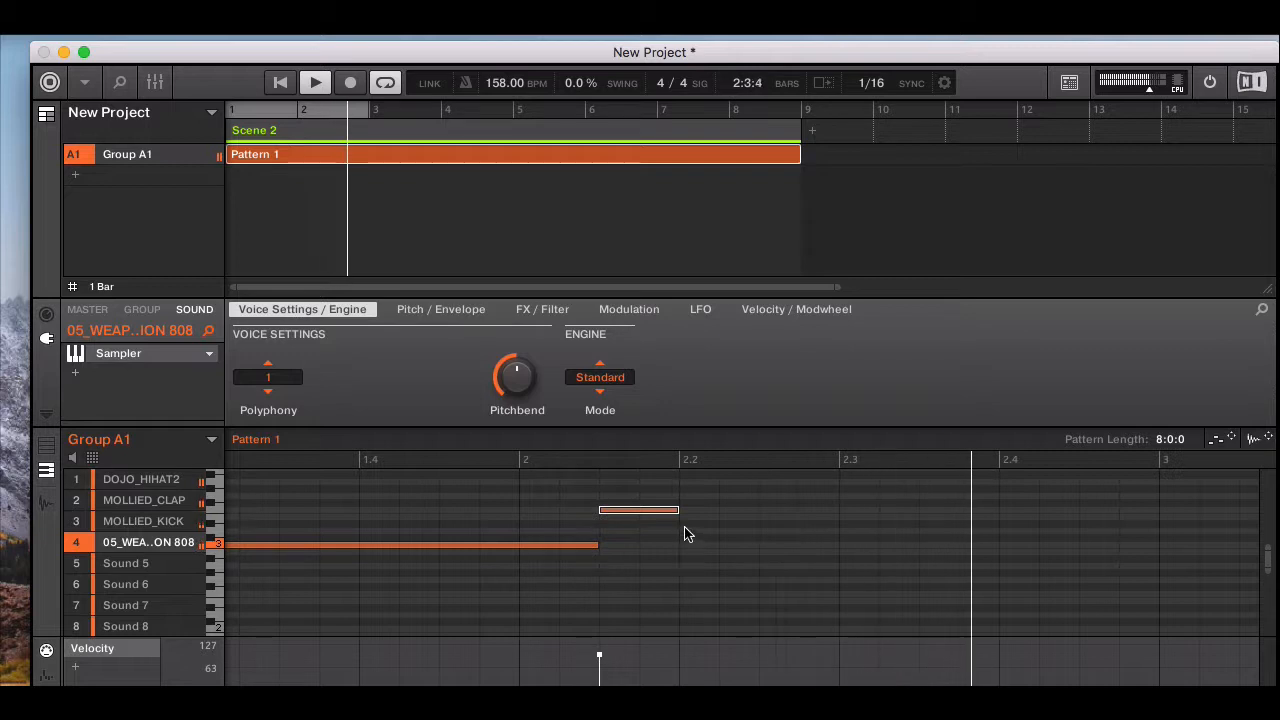
- Draw two more F3 808 notes, one from beat 2.2 to the middle of beat 2.4 and one from there to bar 3
left_click(687, 511)
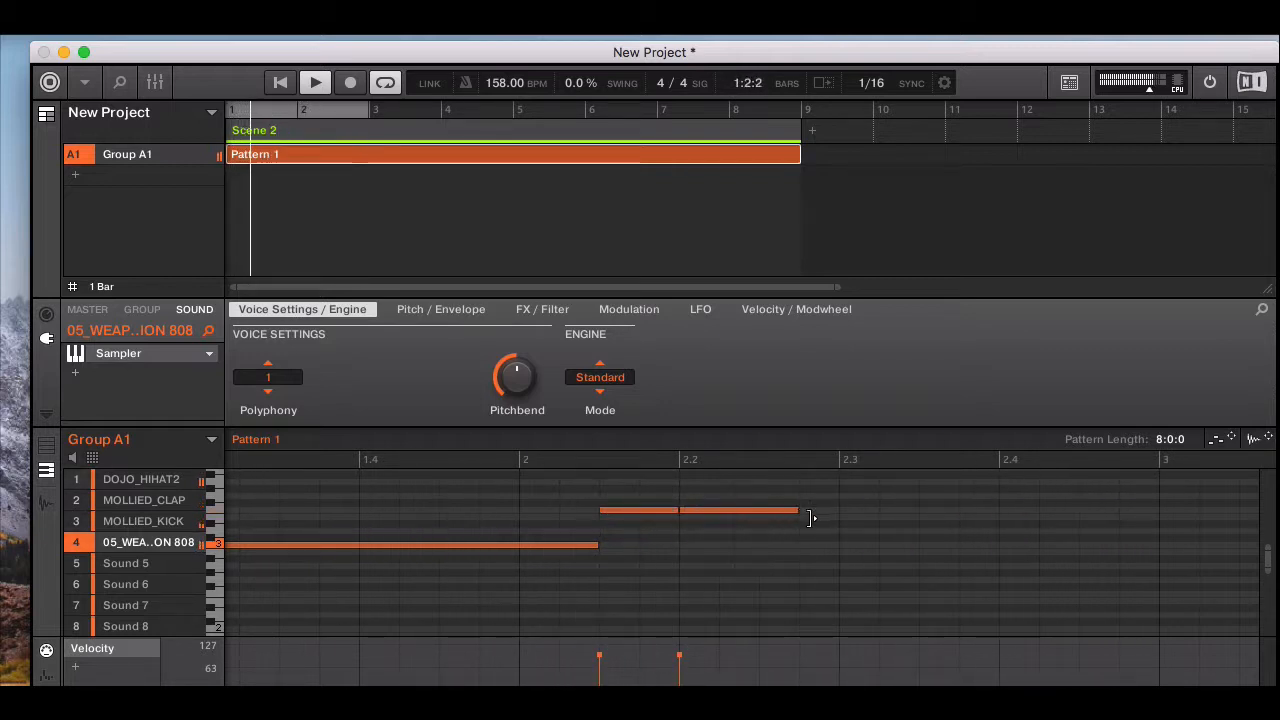
left_click_drag(810, 518, 1090, 526)
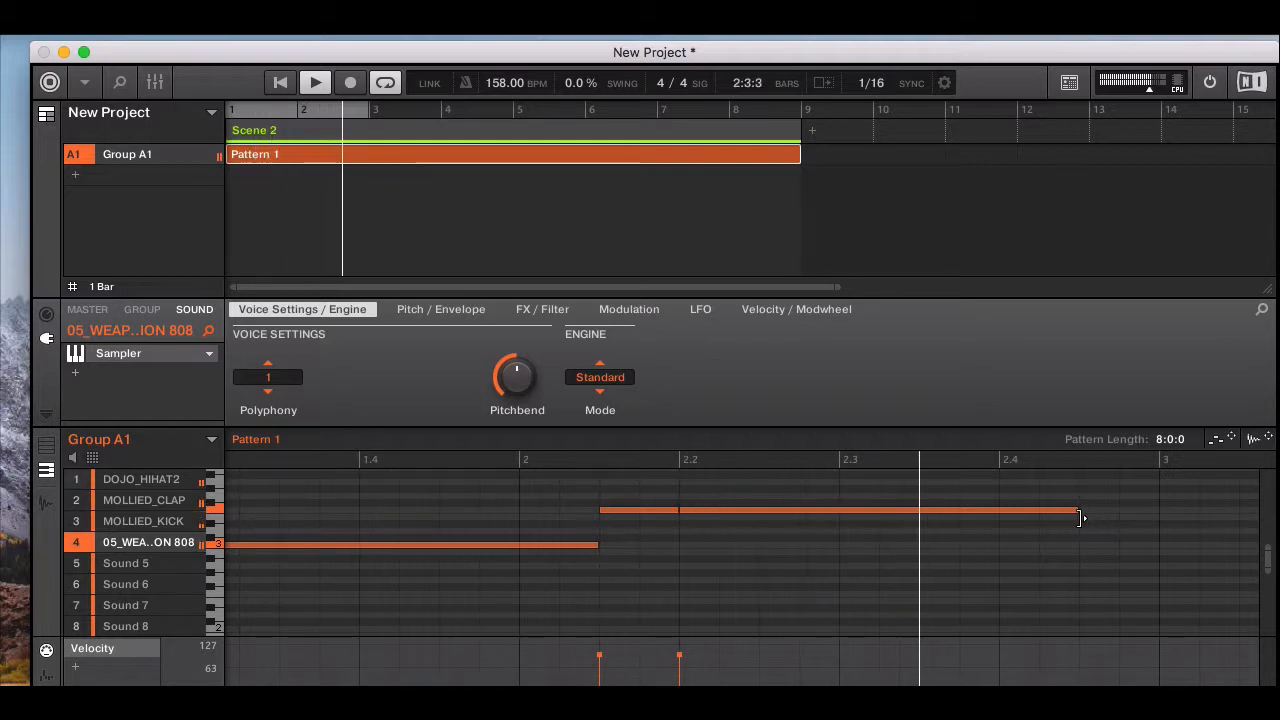
left_click(1090, 514)
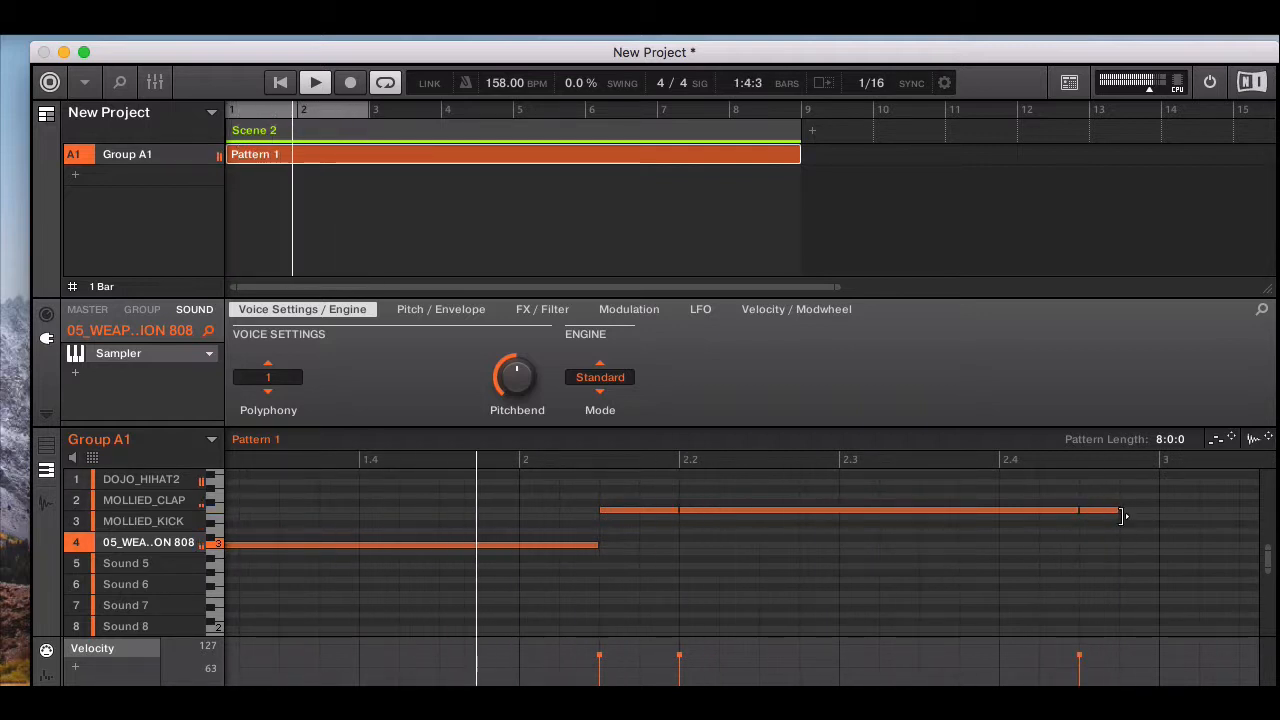
left_click_drag(1121, 516, 1158, 516)
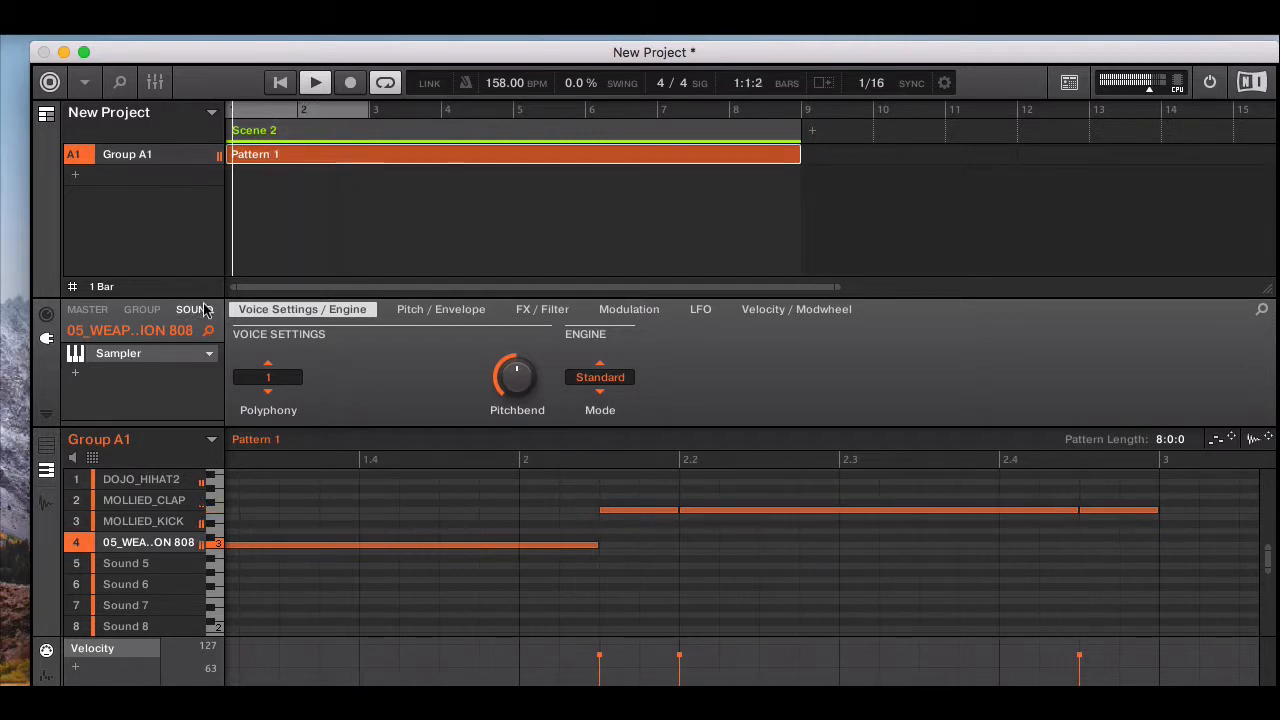
- Pan the DOJO_HIHAT2 channel slightly left and lower its level a little in the mixer
left_click(155, 82)
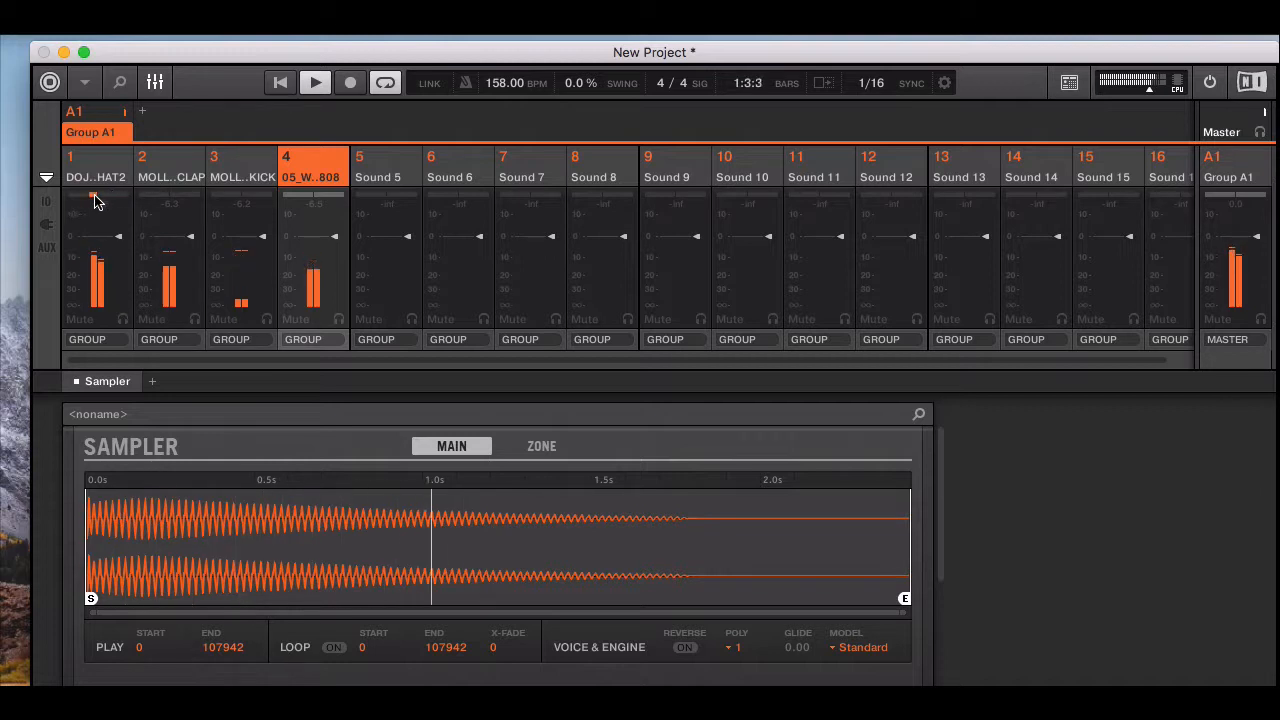
left_click_drag(108, 201, 92, 201)
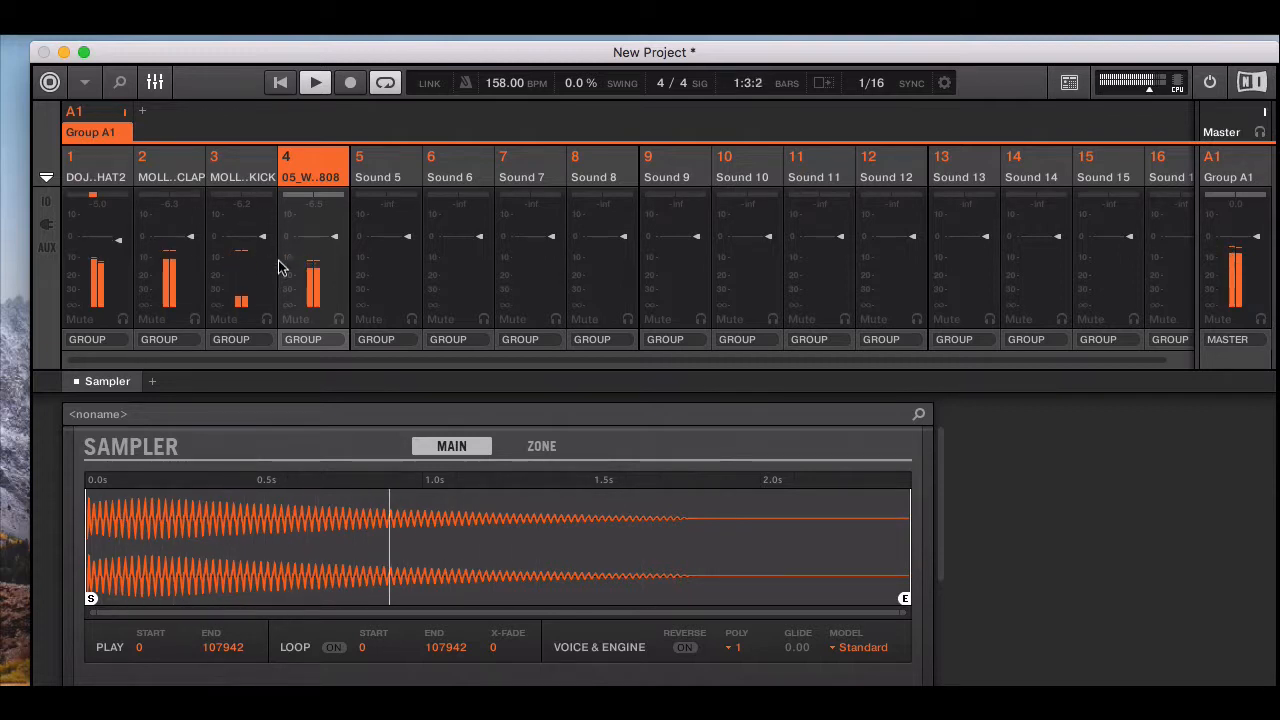
left_click(156, 84)
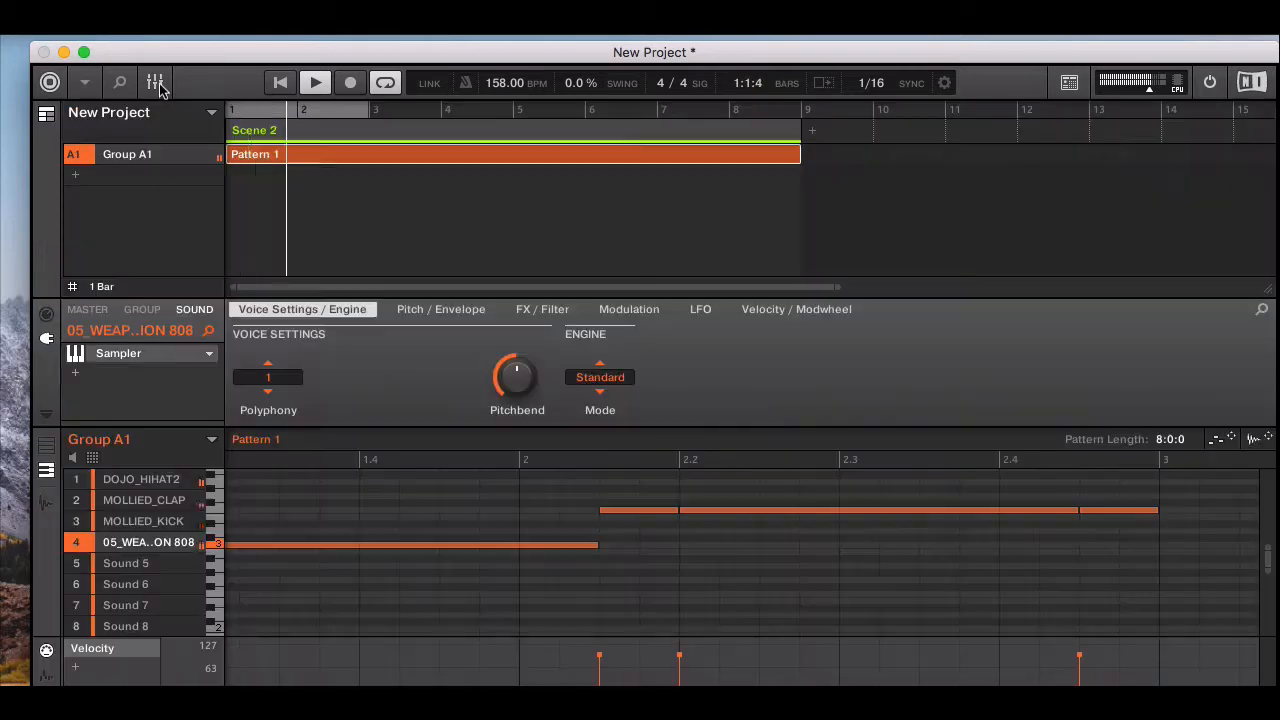
- Adjust the master effects: maximum Compressor Amount, higher Compressor Gain and Threshold, higher Transient Master Input Gain, and a slightly lower Limiter Threshold
left_click(97, 312)
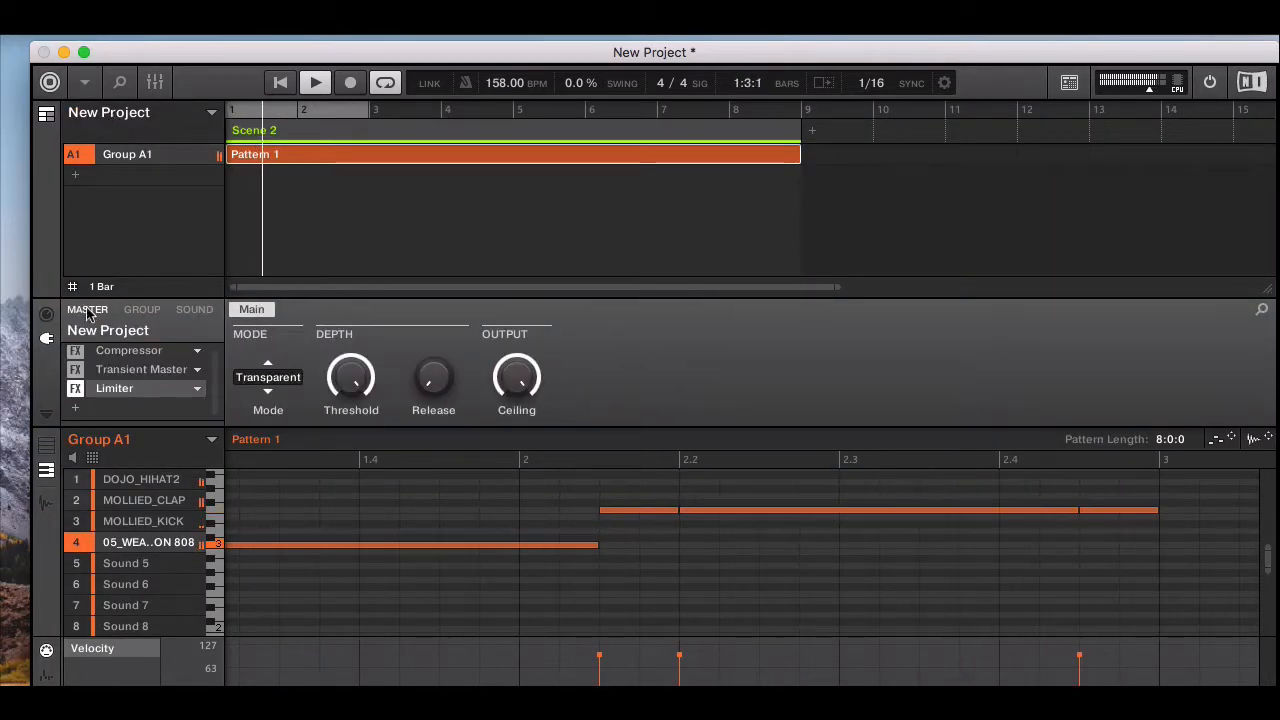
left_click(156, 84)
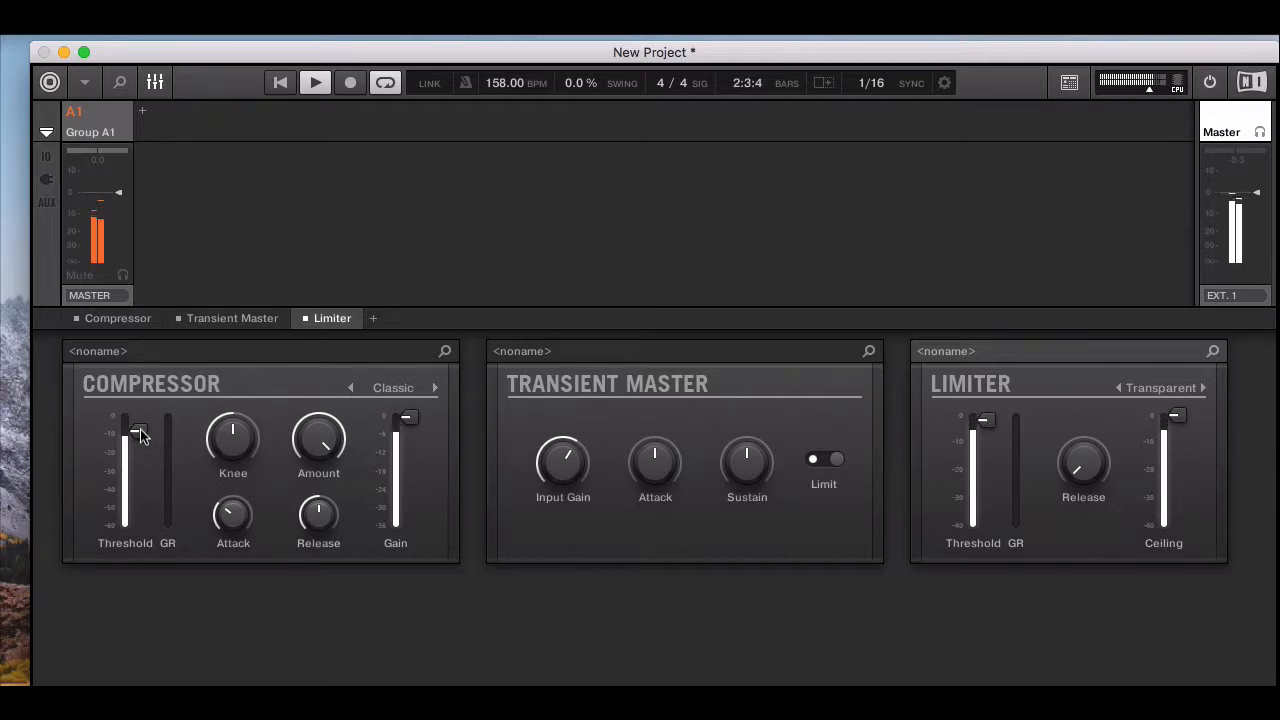
left_click_drag(142, 433, 140, 428)
left_click(155, 82)
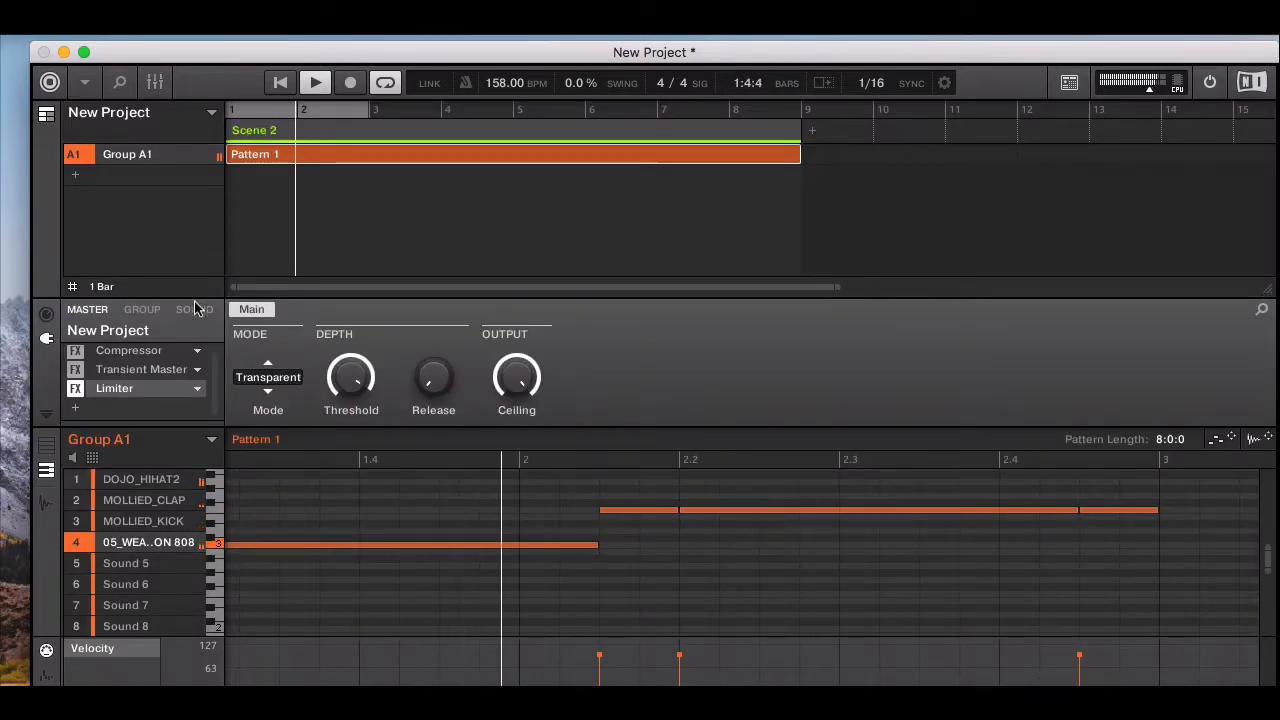
- Lower the level of the 808 channel in the mixer, and return to the arranger with its sound-level settings shown
left_click(195, 309)
left_click(155, 82)
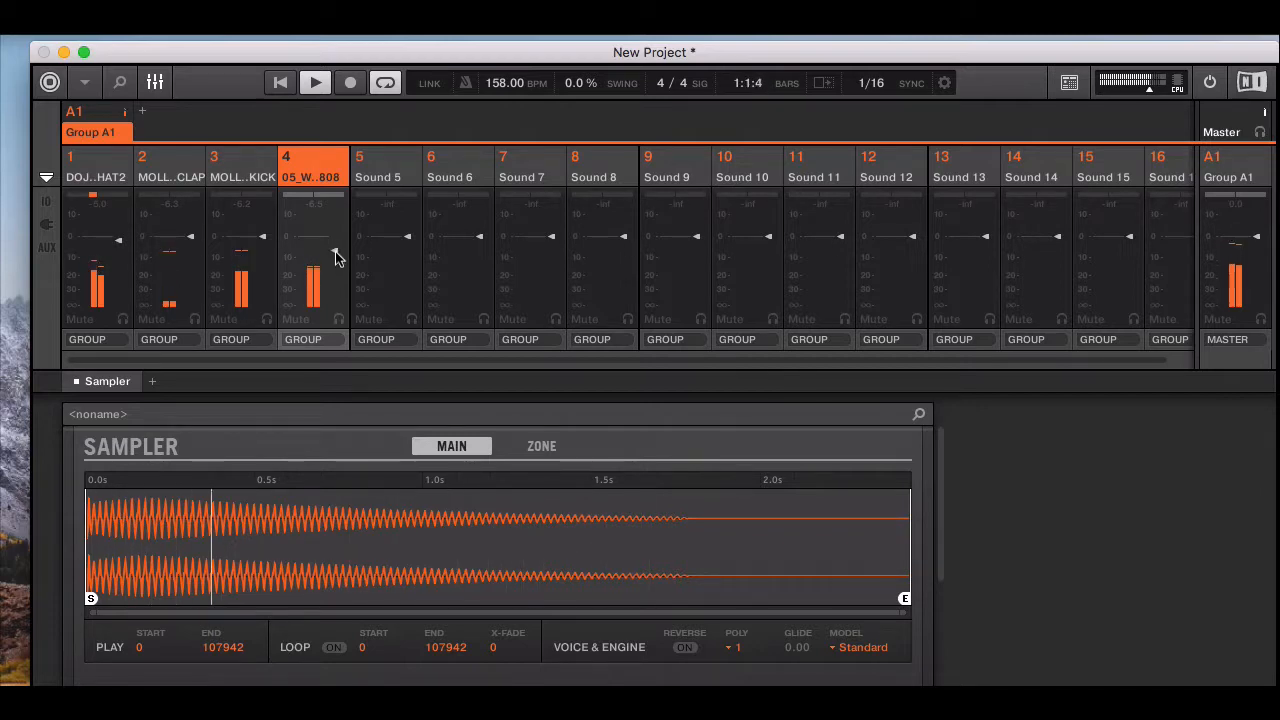
left_click(156, 84)
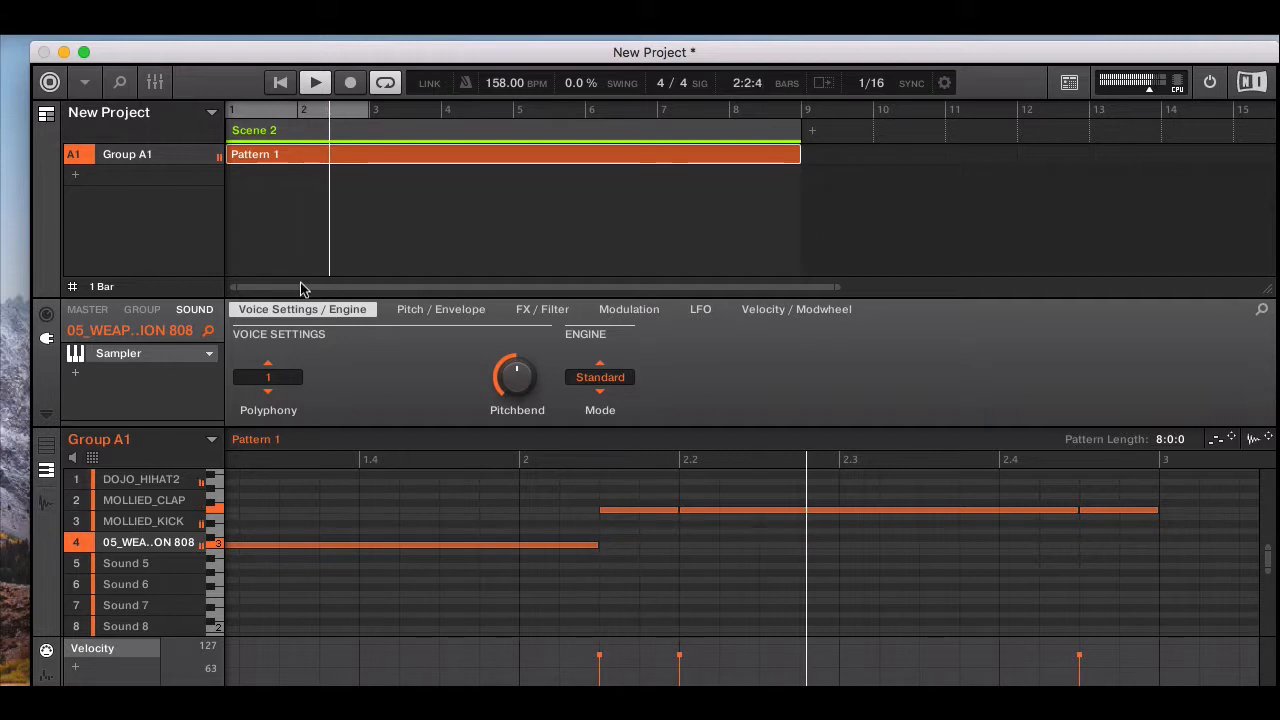
- Show the file browser and load TORYUS_BONUS_FX7.wav into Sound 5 of Group A1
left_click(246, 26)
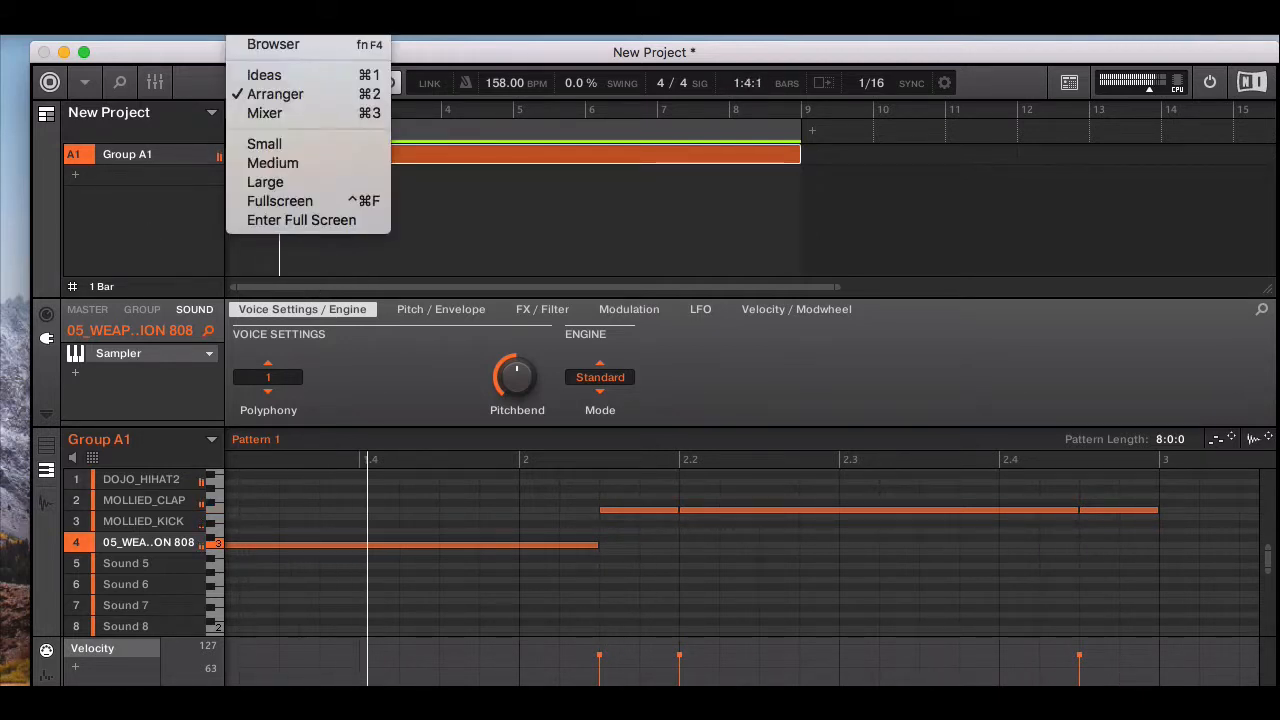
left_click(273, 44)
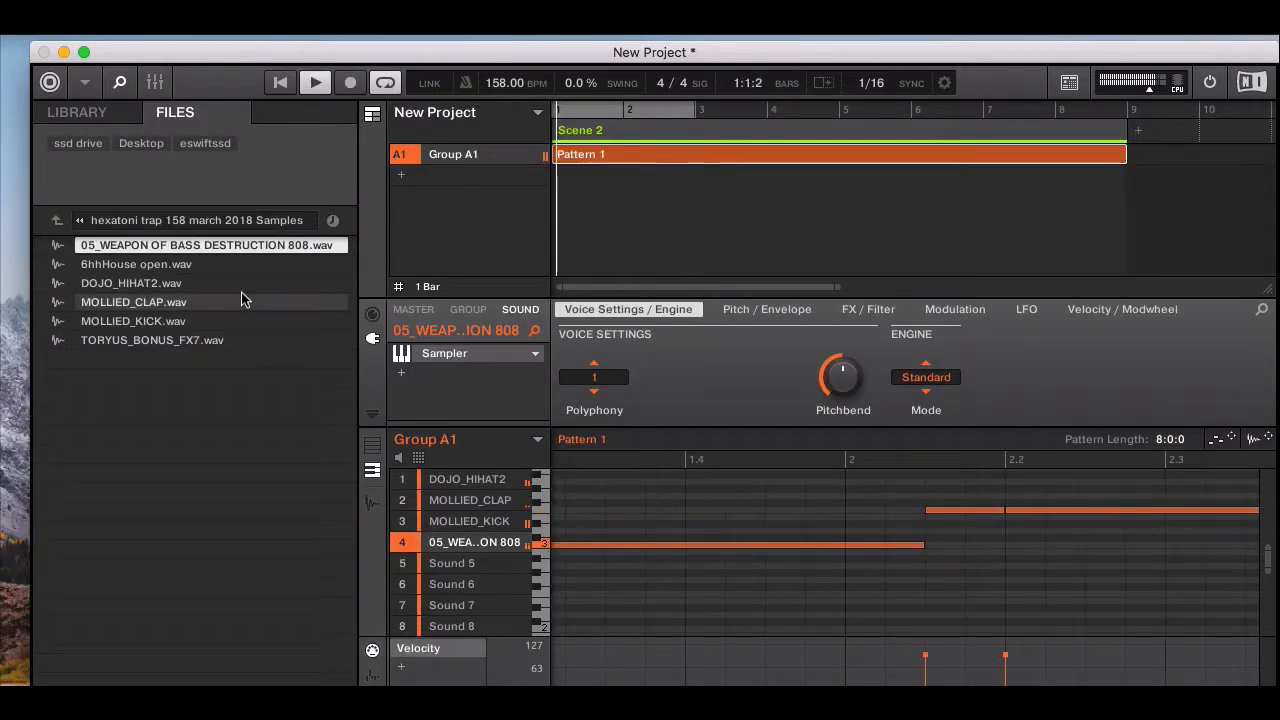
left_click(160, 340)
key("space")
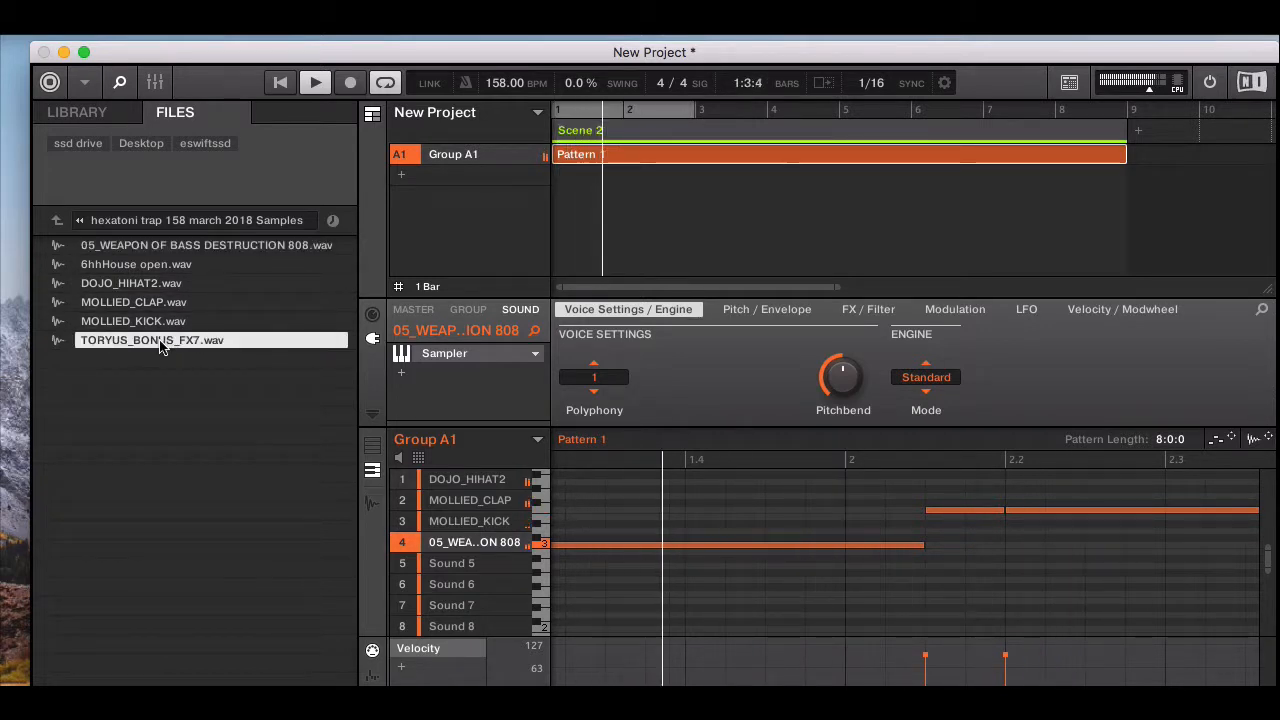
left_click(374, 448)
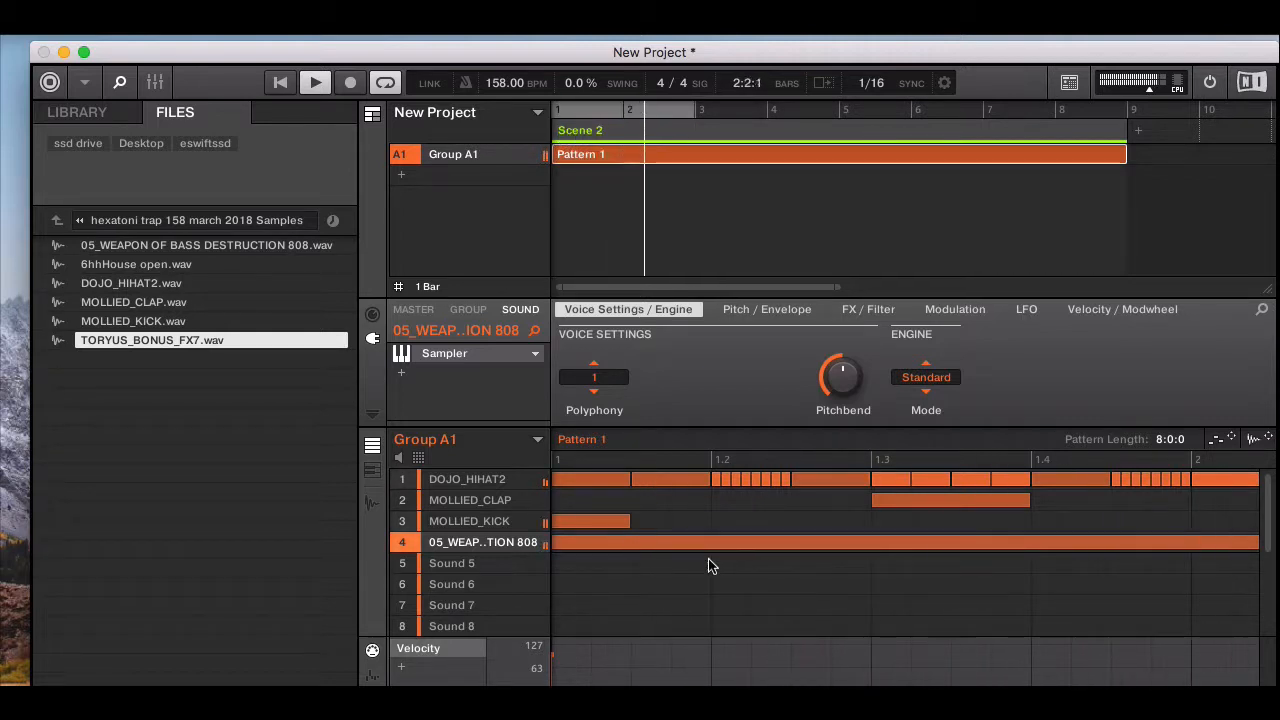
left_click(371, 472)
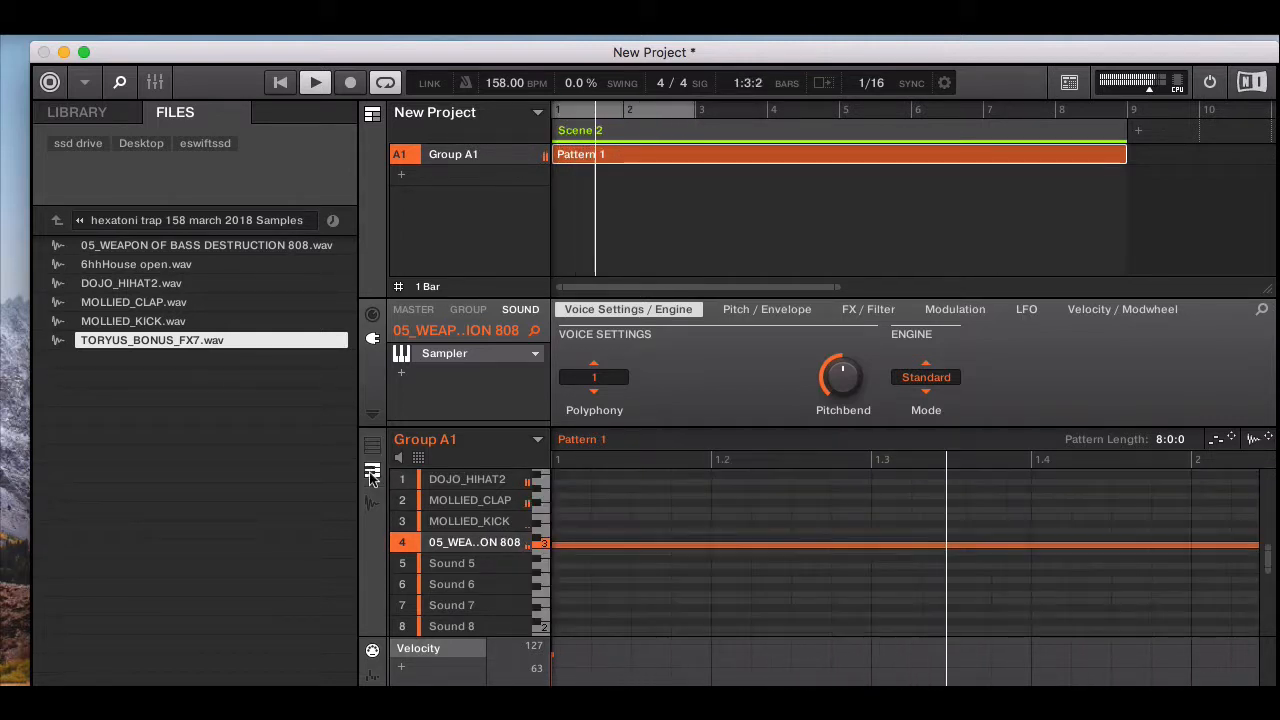
left_click(460, 565)
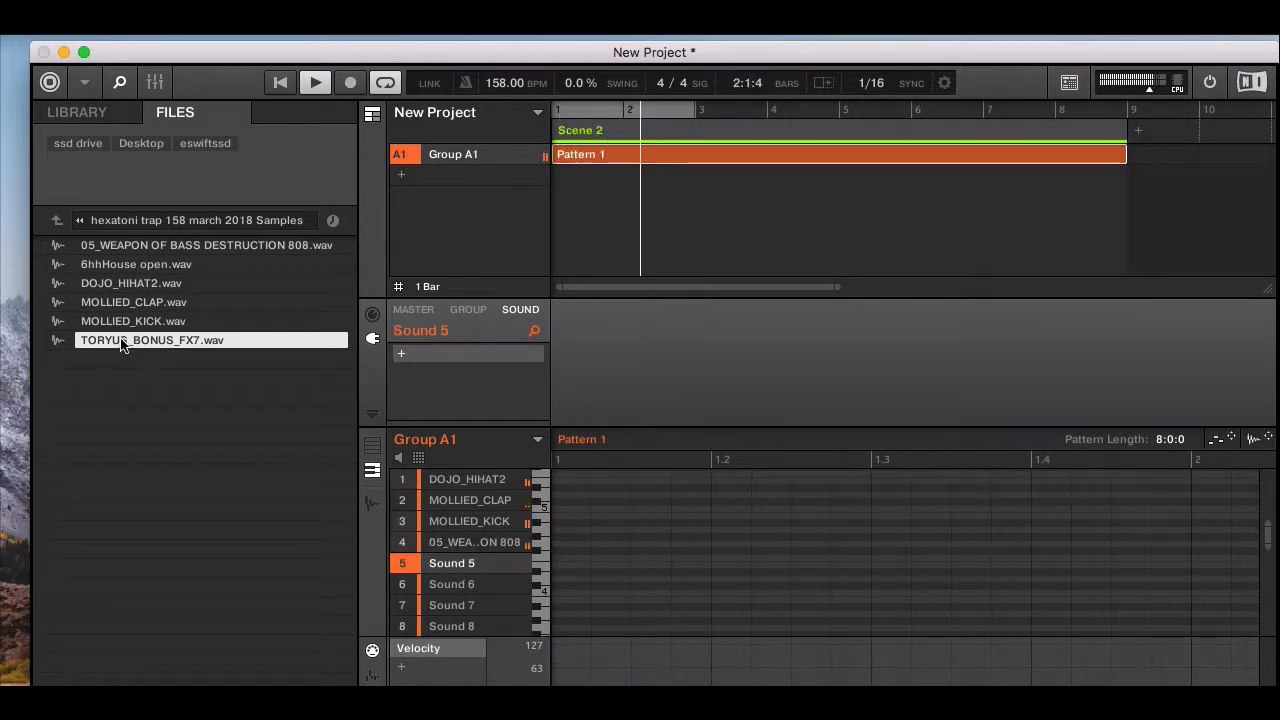
left_click_drag(121, 345, 447, 565)
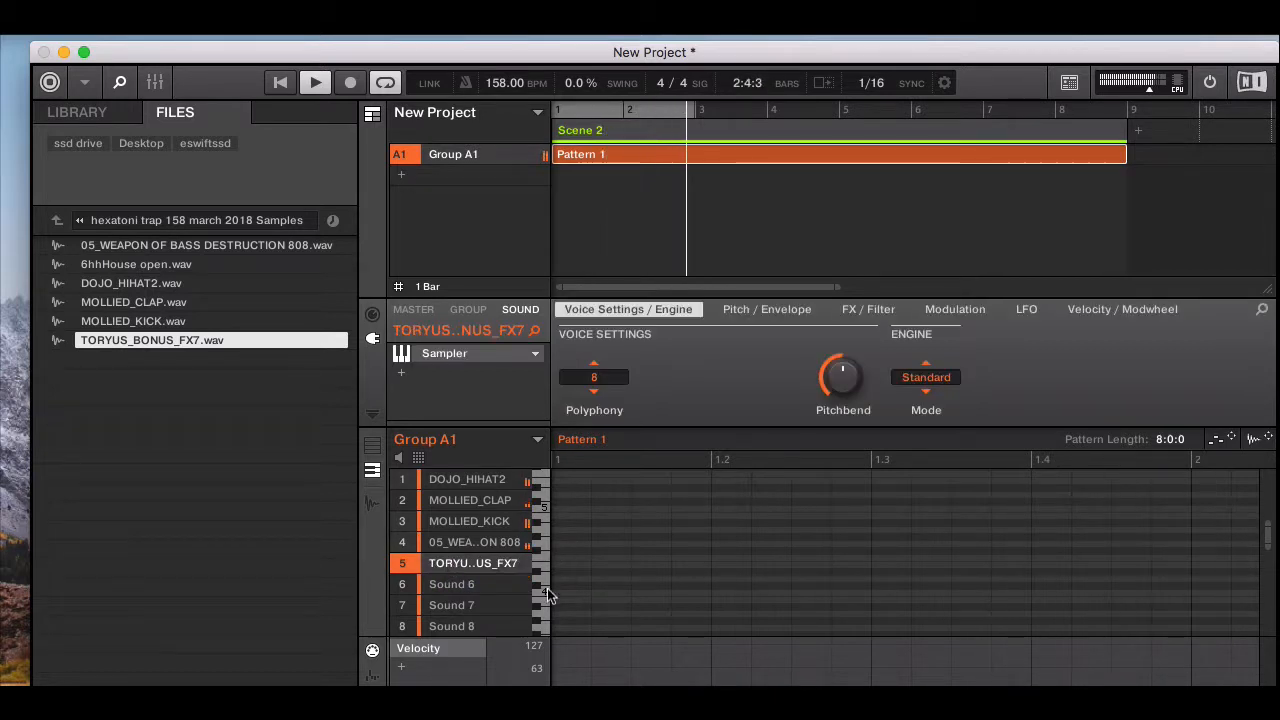
- Set the TORYUS_BONUS_FX7 sampler's Polyphony to 1 and audition the sample on the lower keys around C3
left_click(594, 365)
left_click(594, 365)
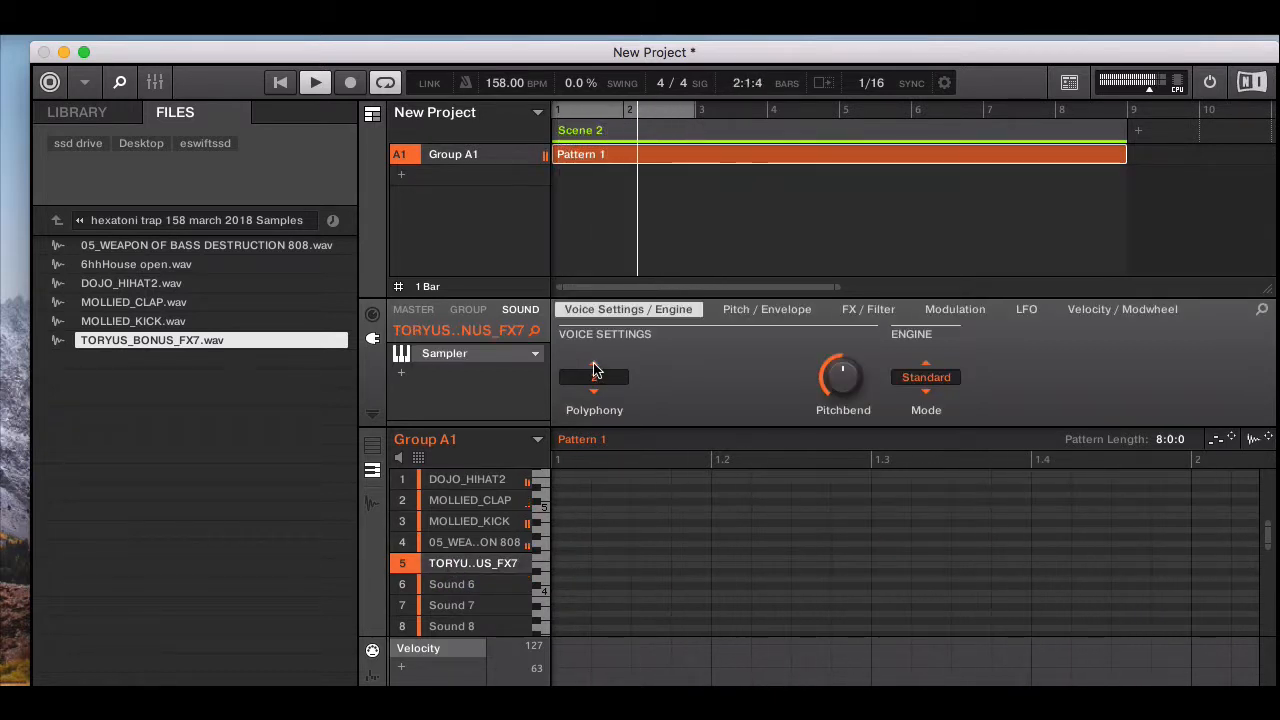
left_click(544, 520)
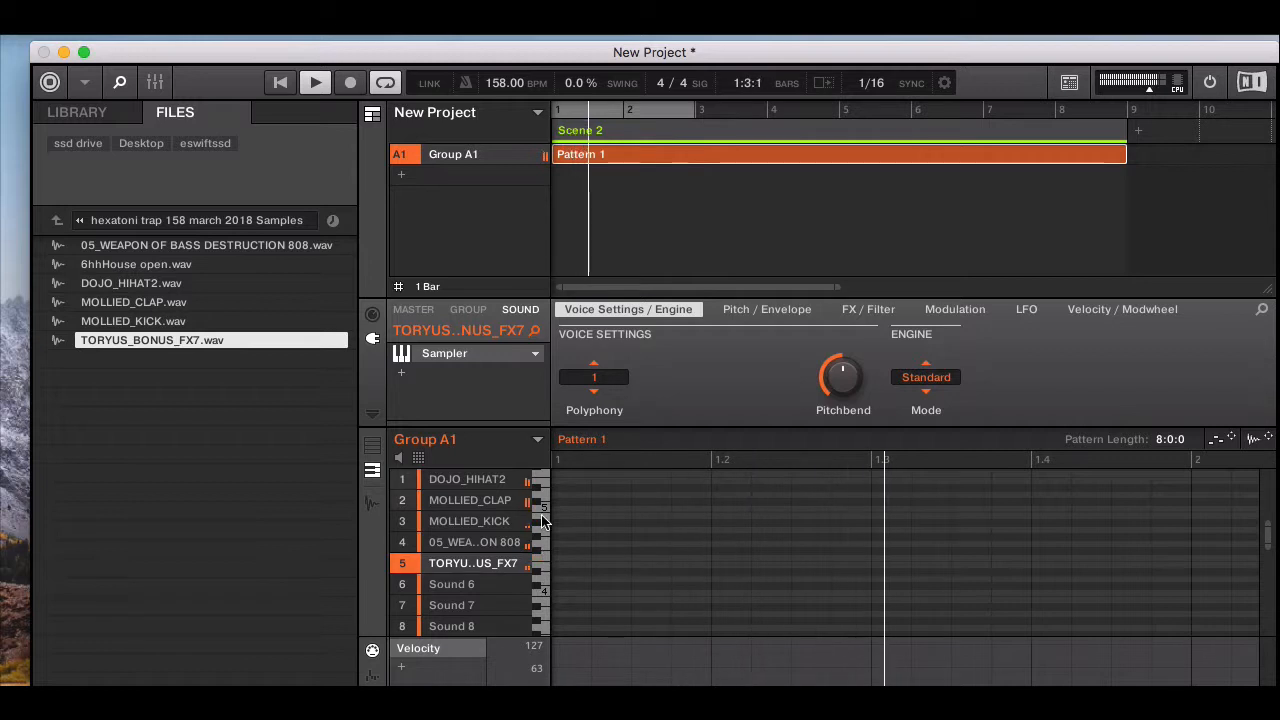
scroll(578, 570, "down", 2)
scroll(578, 572, "down", 2)
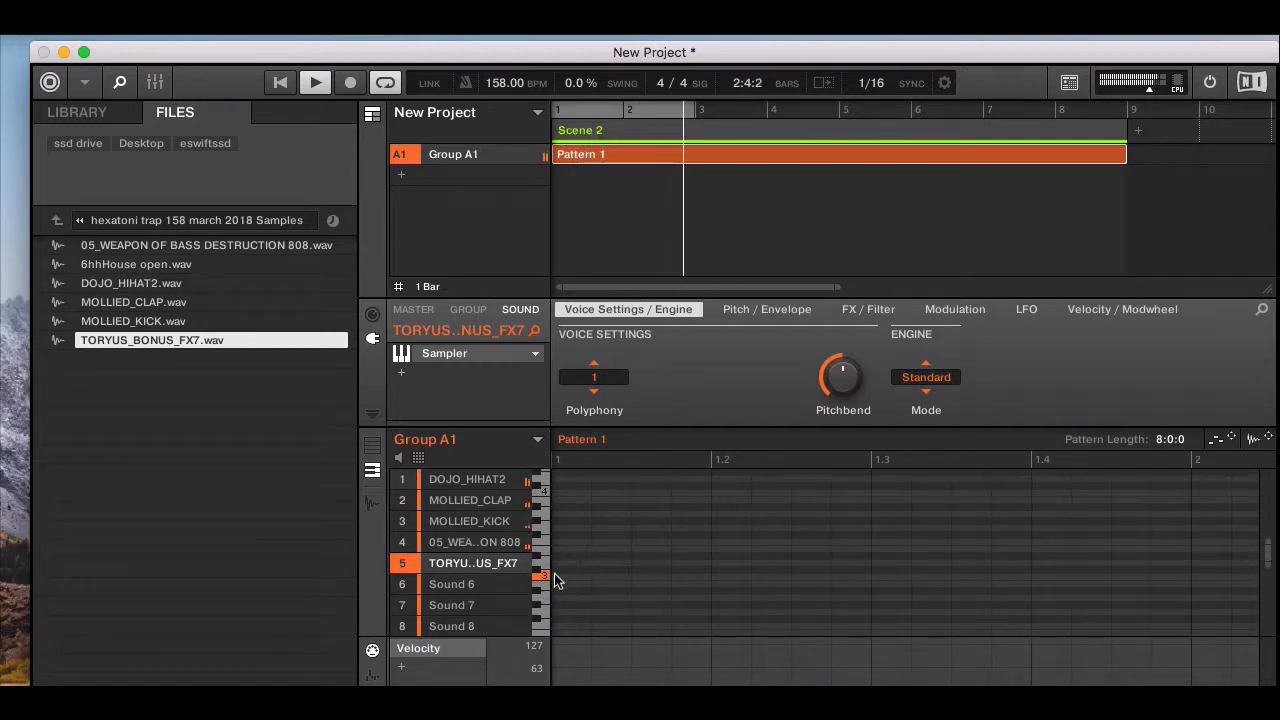
left_click(540, 578)
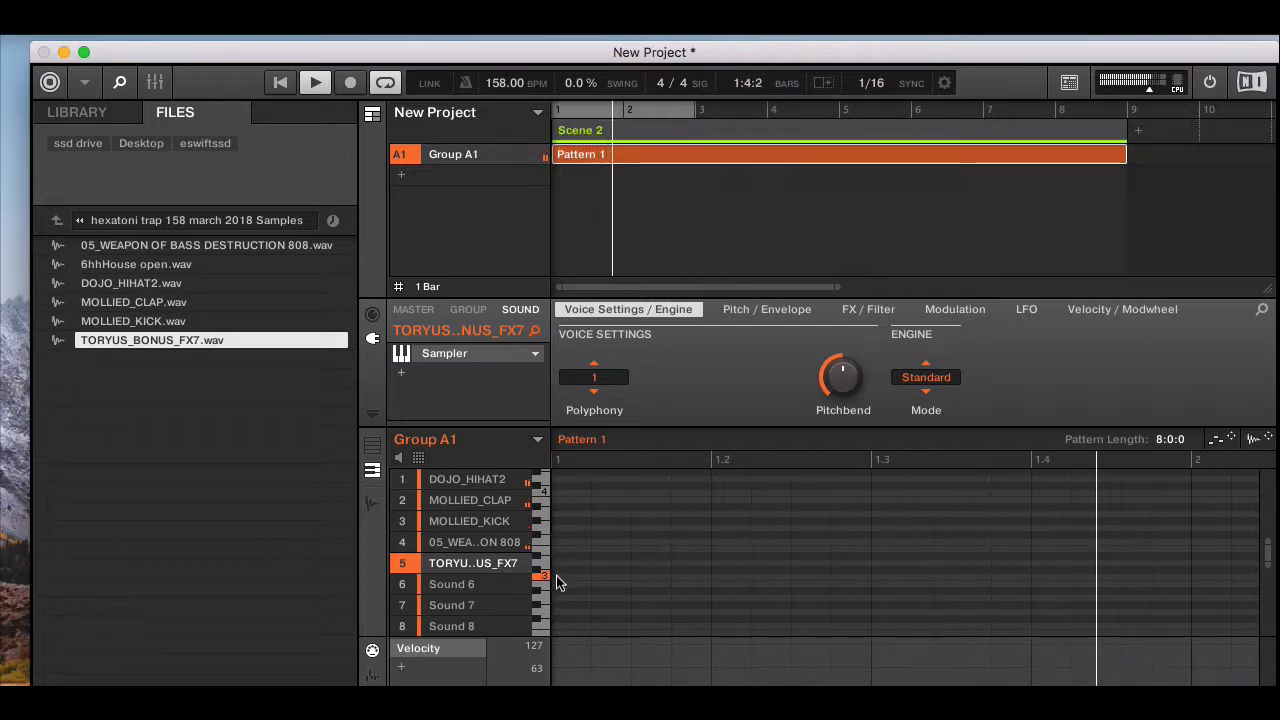
- Draw two one-bar notes for TORYUS_BONUS_FX7: C3 across bar 1 and D3 across bar 2
mouse_move(556, 574)
left_mouse_down()
mouse_move(812, 593)
mouse_move(1176, 586)
left_mouse_up()
scroll(1166, 605, "right", 2)
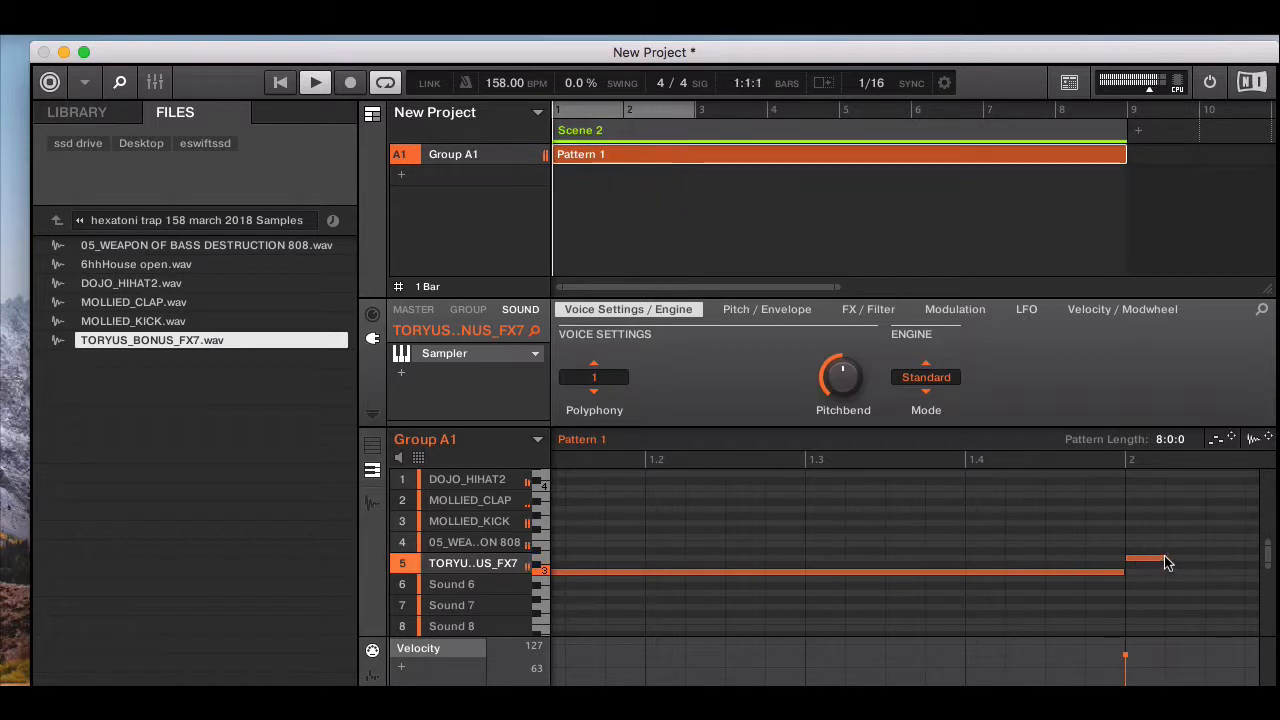
left_click_drag(1171, 563, 797, 519)
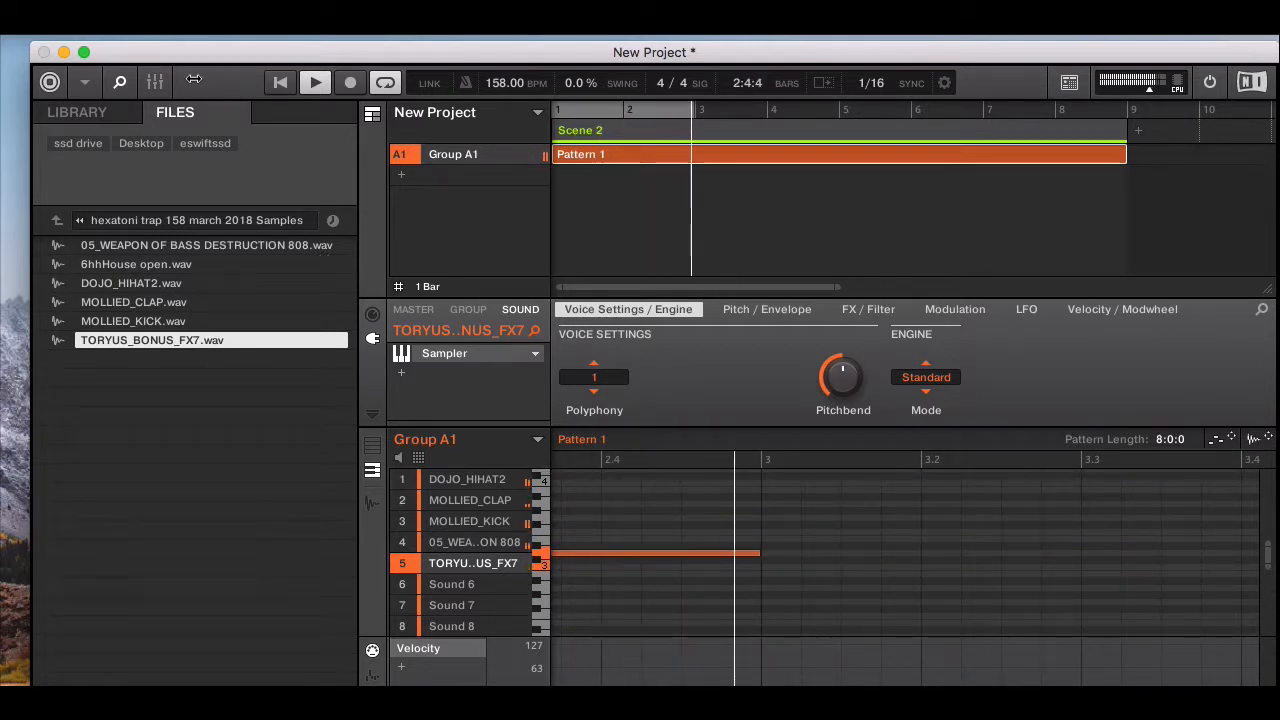
- Lower the TORYUS_BONUS_FX7 channel's level and pan it slightly left in the mixer
key("super+m")
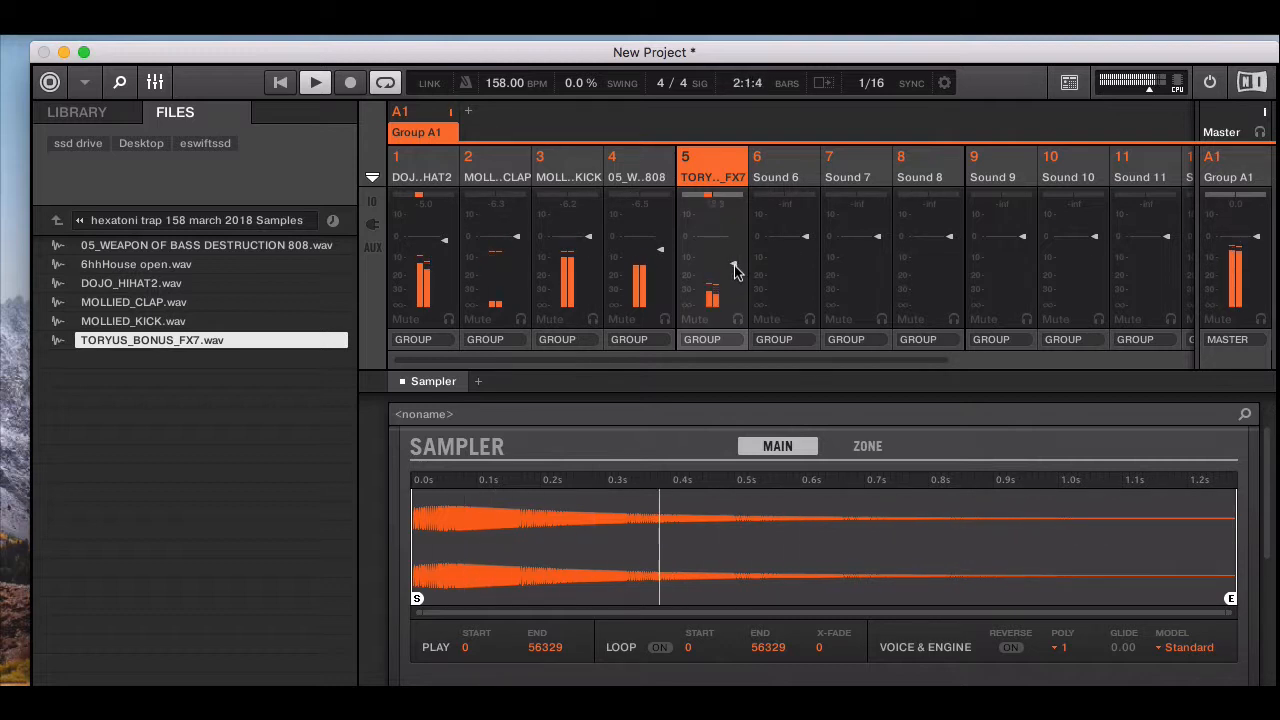
left_click(155, 82)
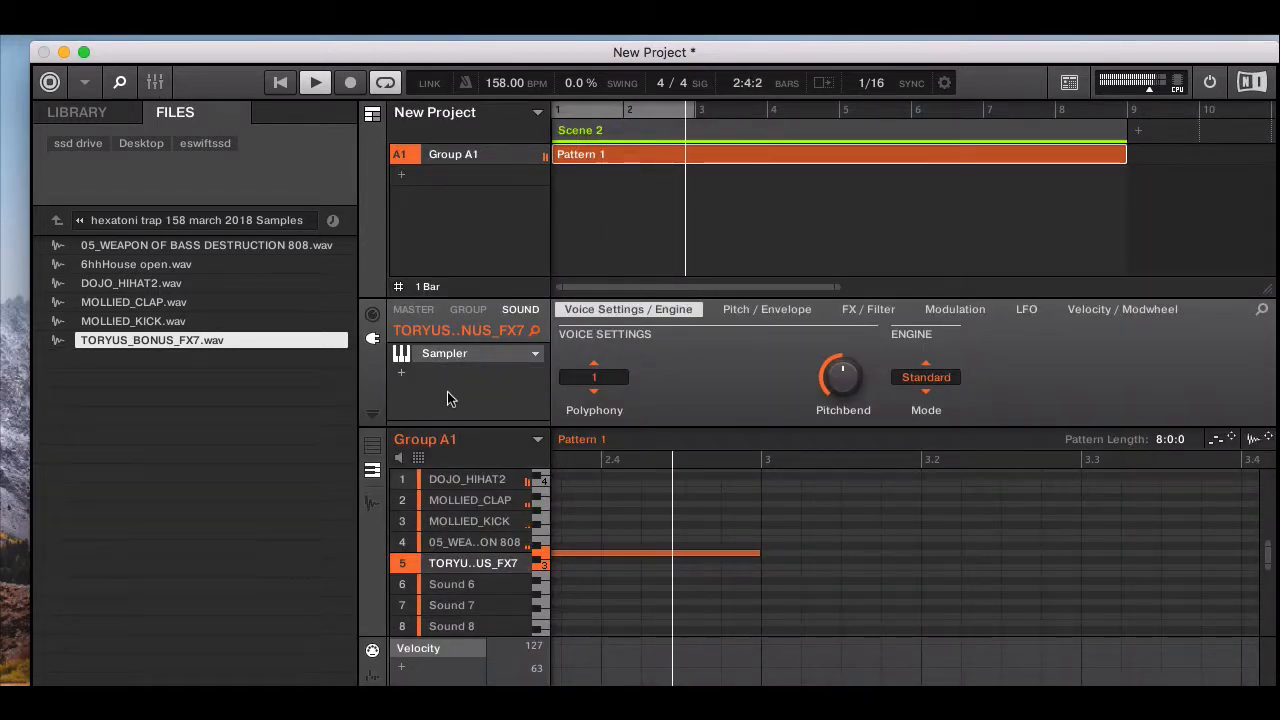
- Add a Reverb effect to the TORYUS_BONUS_FX7 sound and set it to Plate mode with a low Mix
left_click(401, 373)
mouse_move(467, 407)
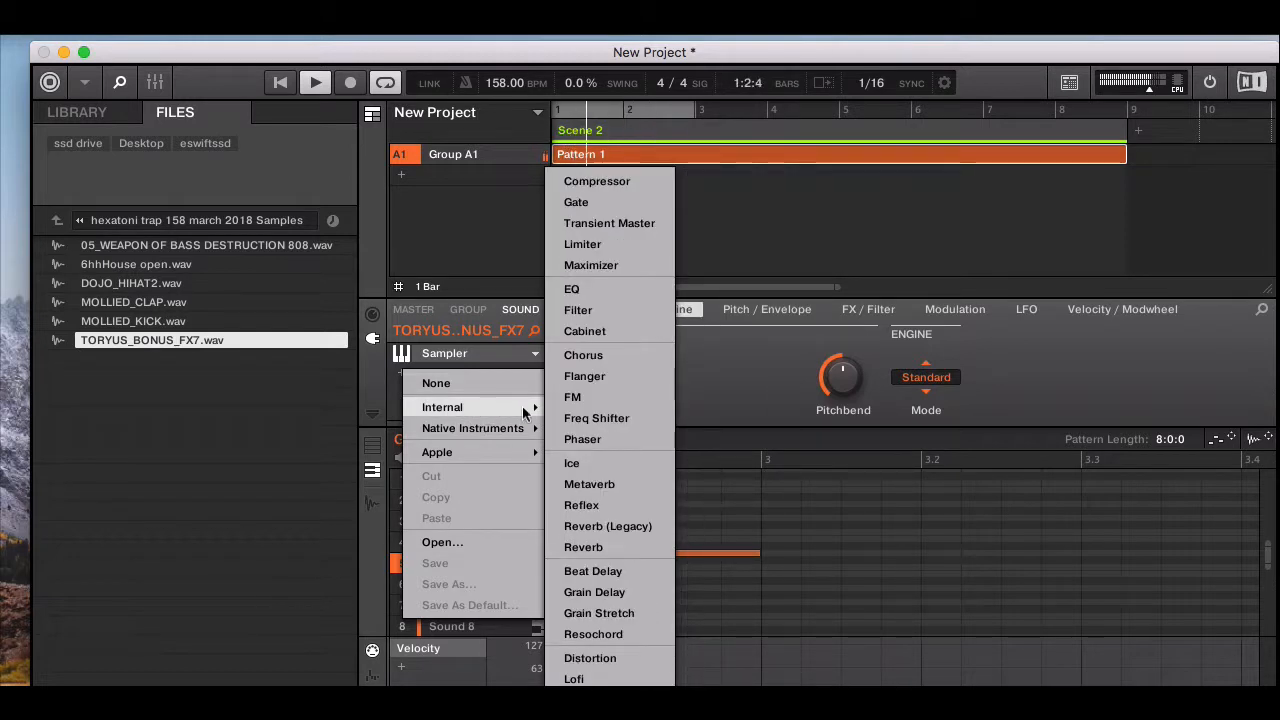
left_click(594, 548)
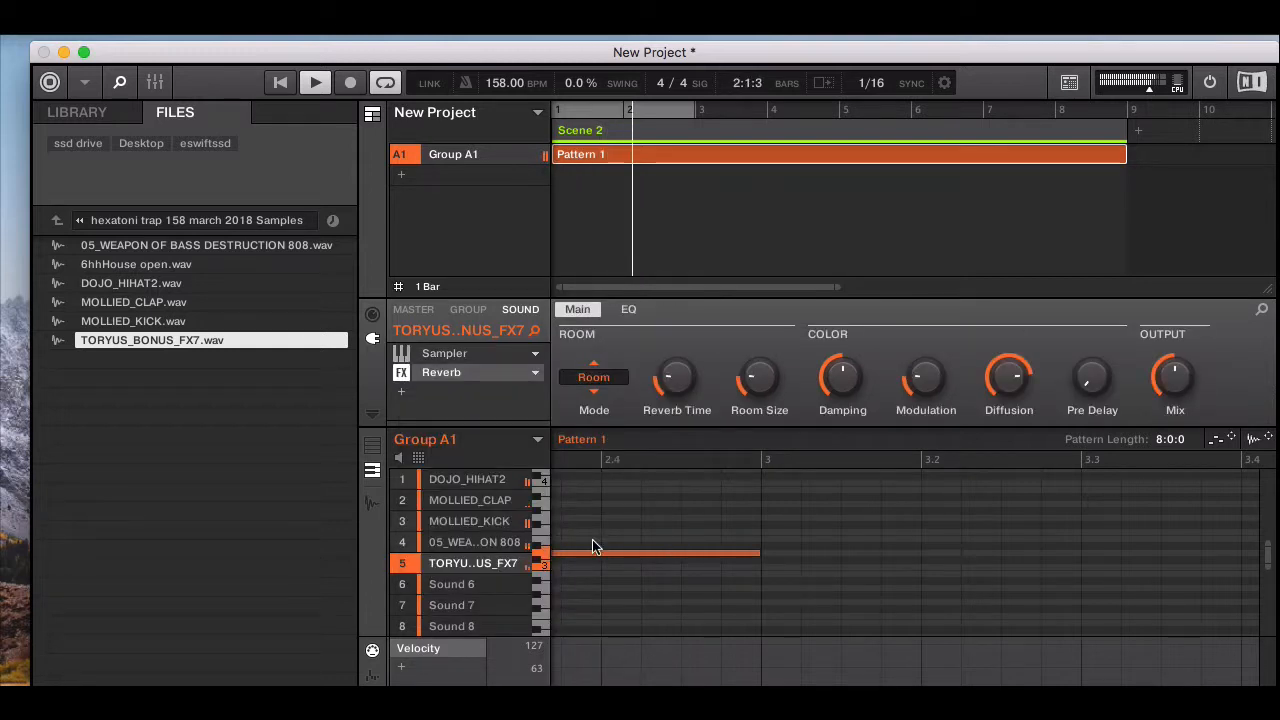
left_click(594, 376)
left_click(594, 369)
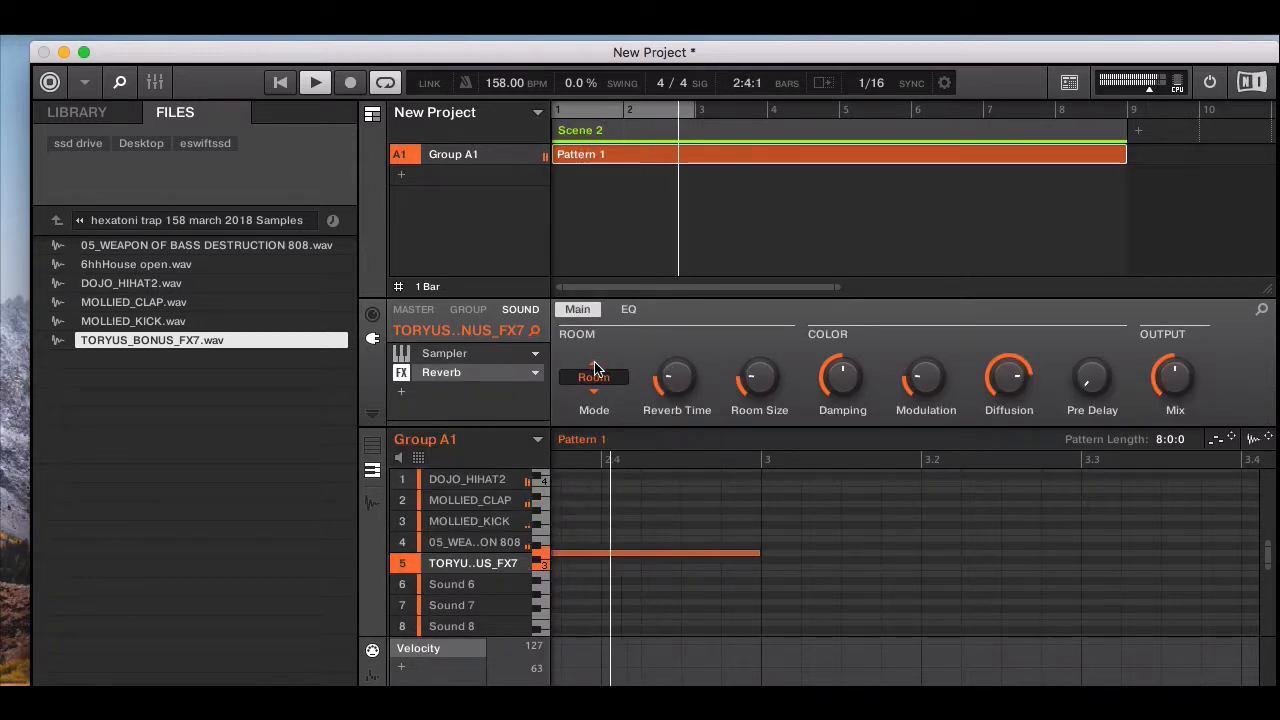
left_click(594, 390)
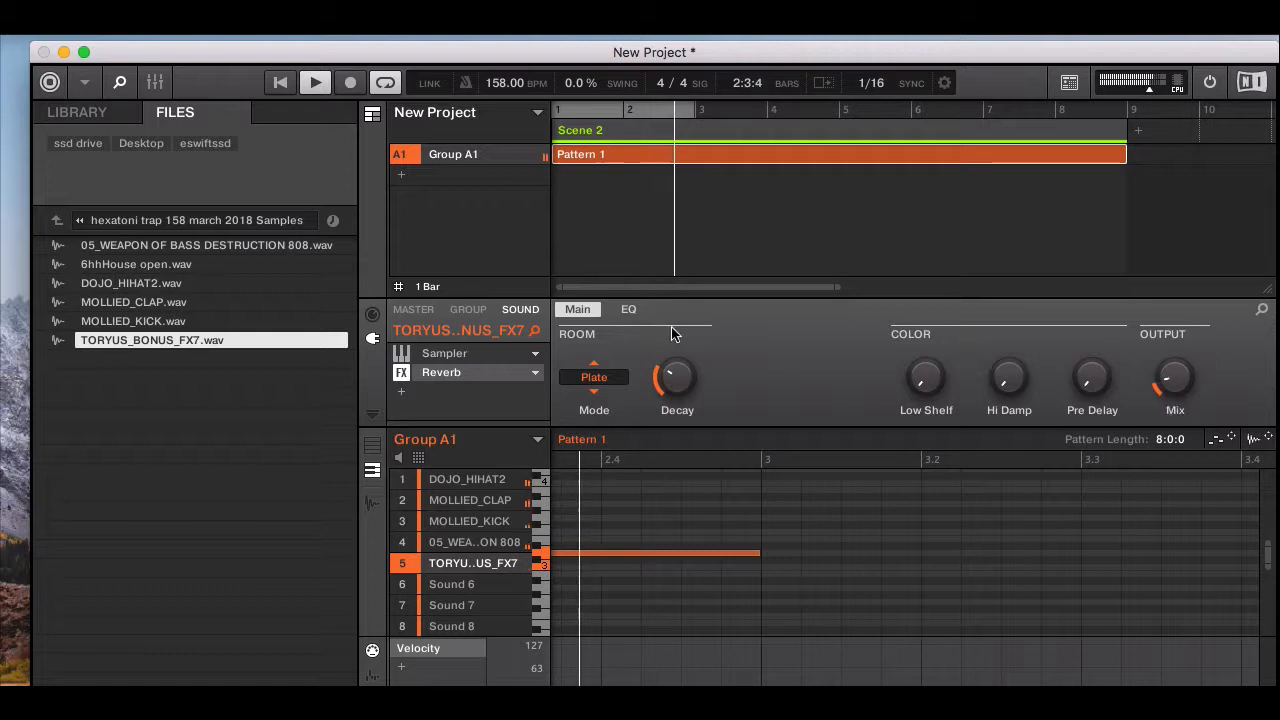
- Add a Beat Delay after the Reverb with Time 2/16, Mix about 19% and raised Feedback
left_click(401, 394)
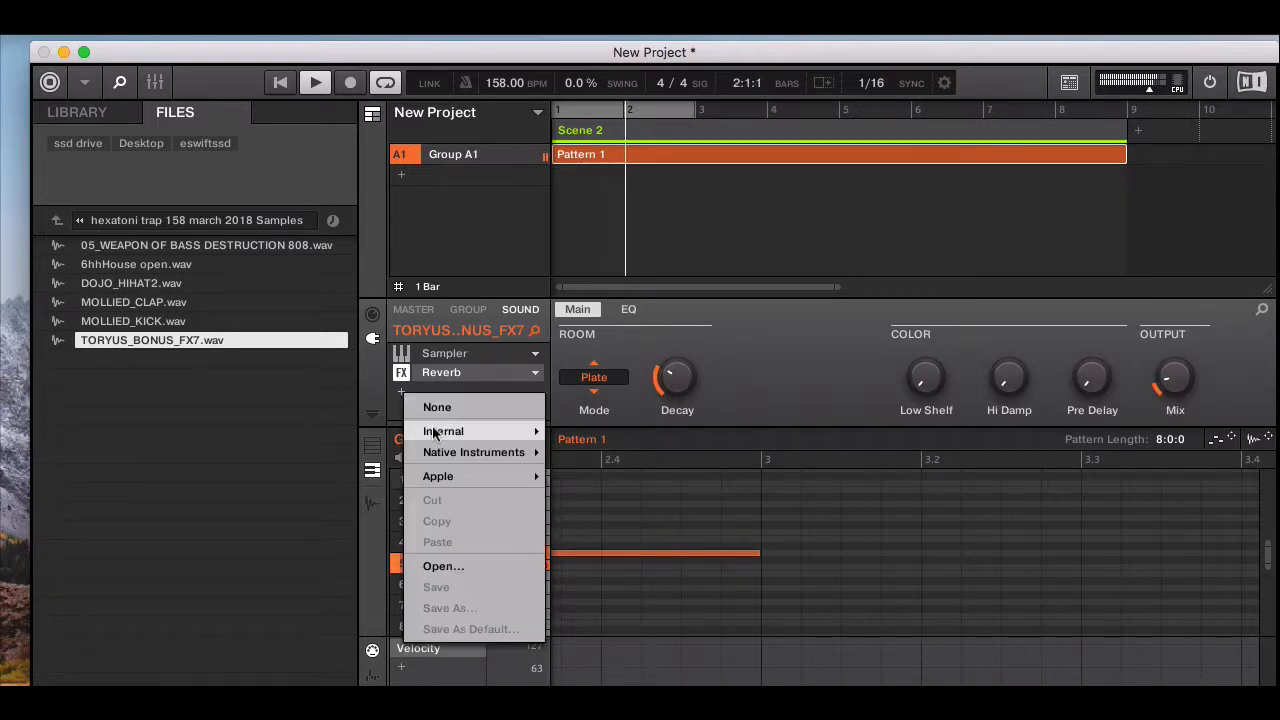
mouse_move(446, 436)
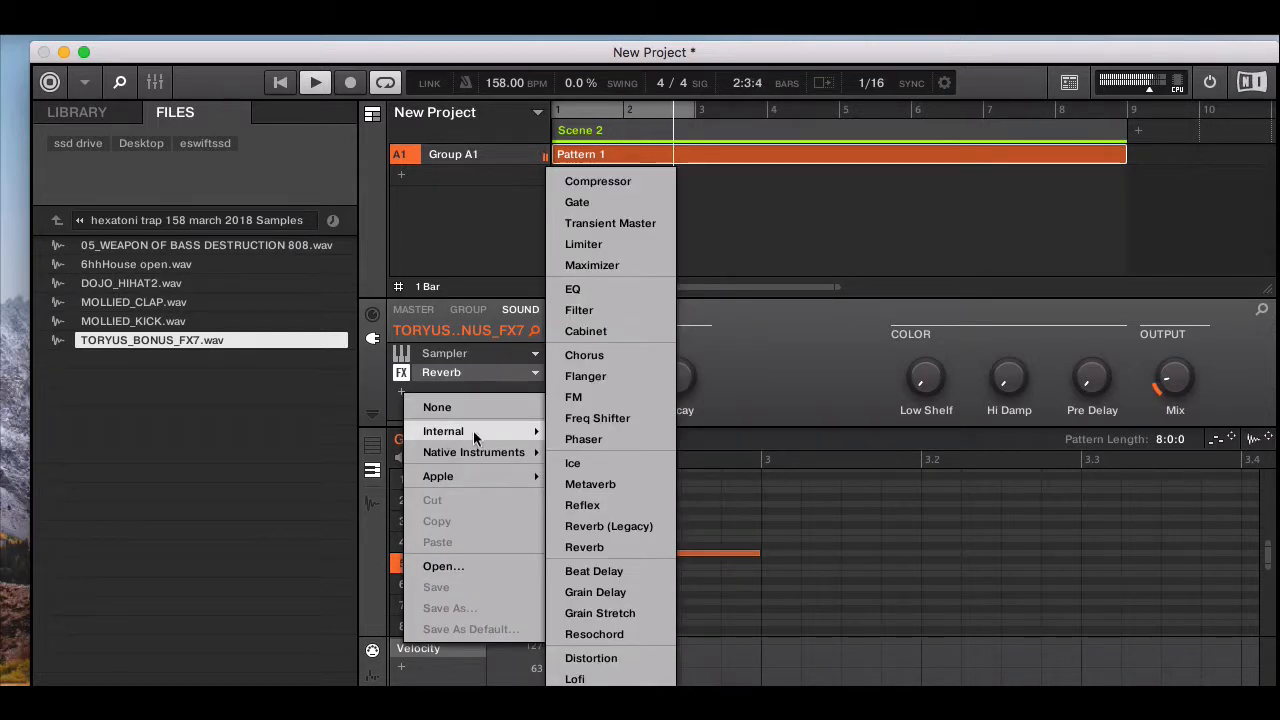
left_click(600, 571)
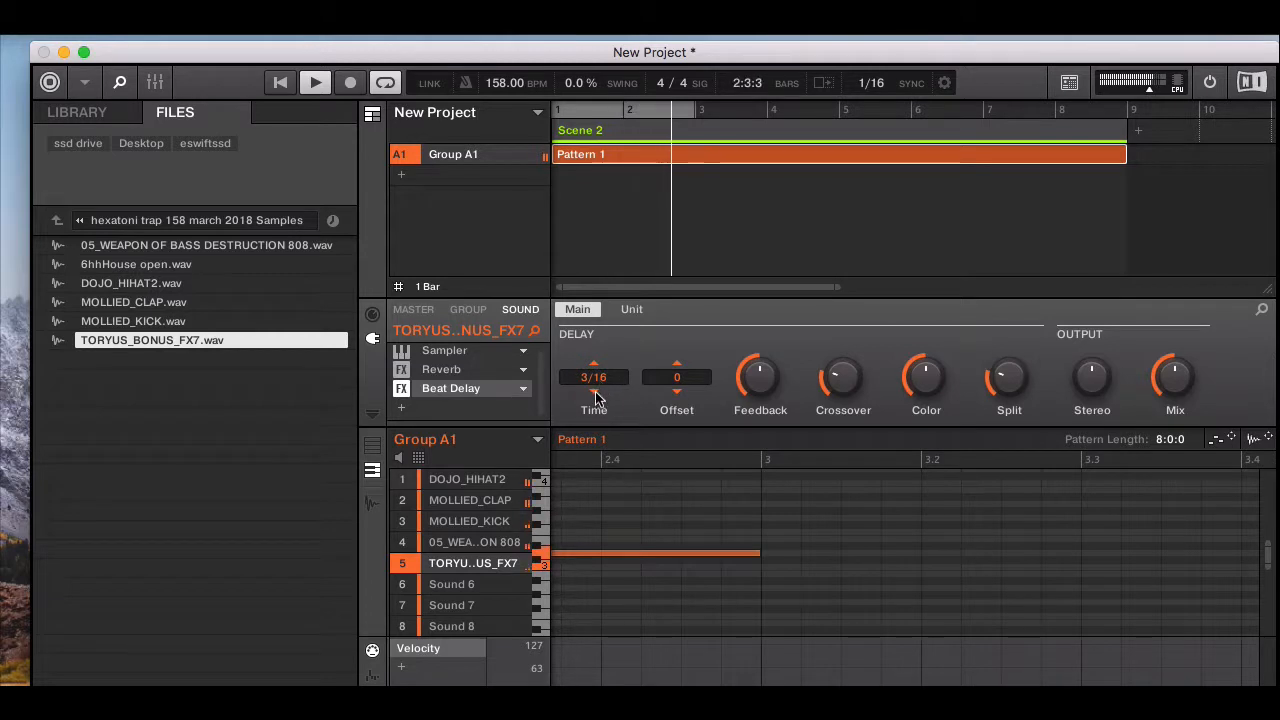
scroll(596, 398, "up", 1)
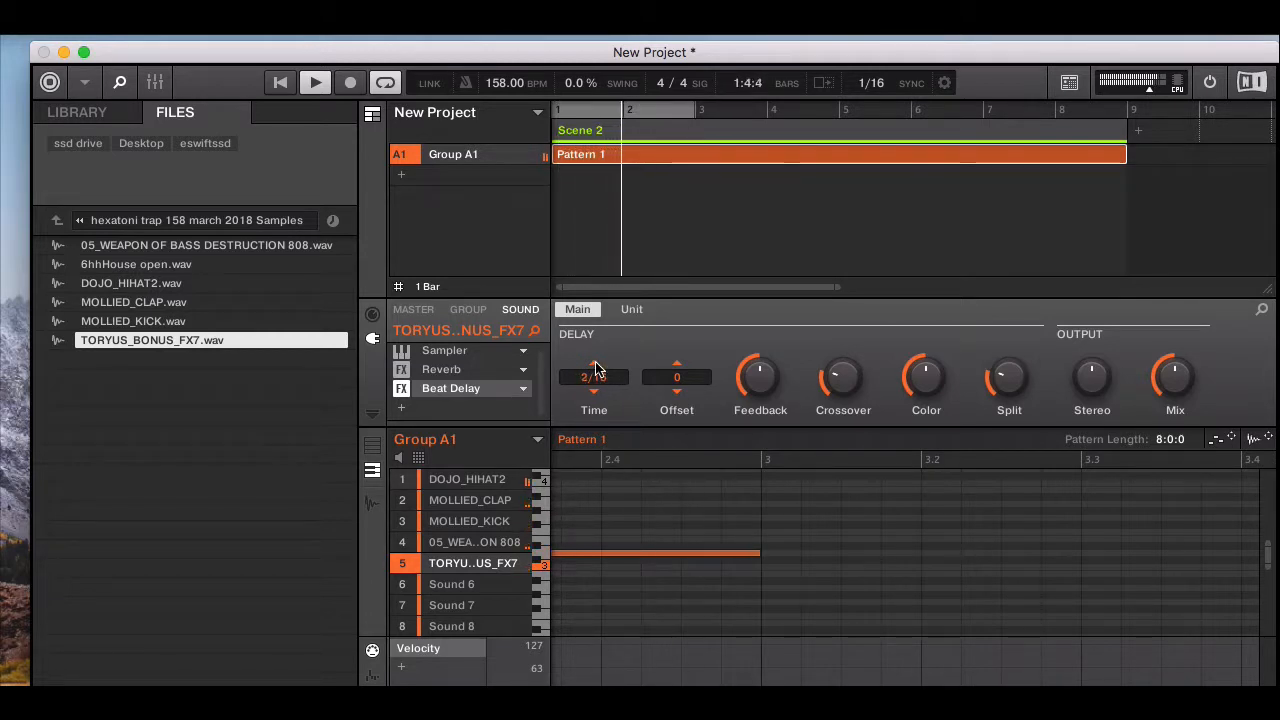
scroll(596, 396, "up", 1)
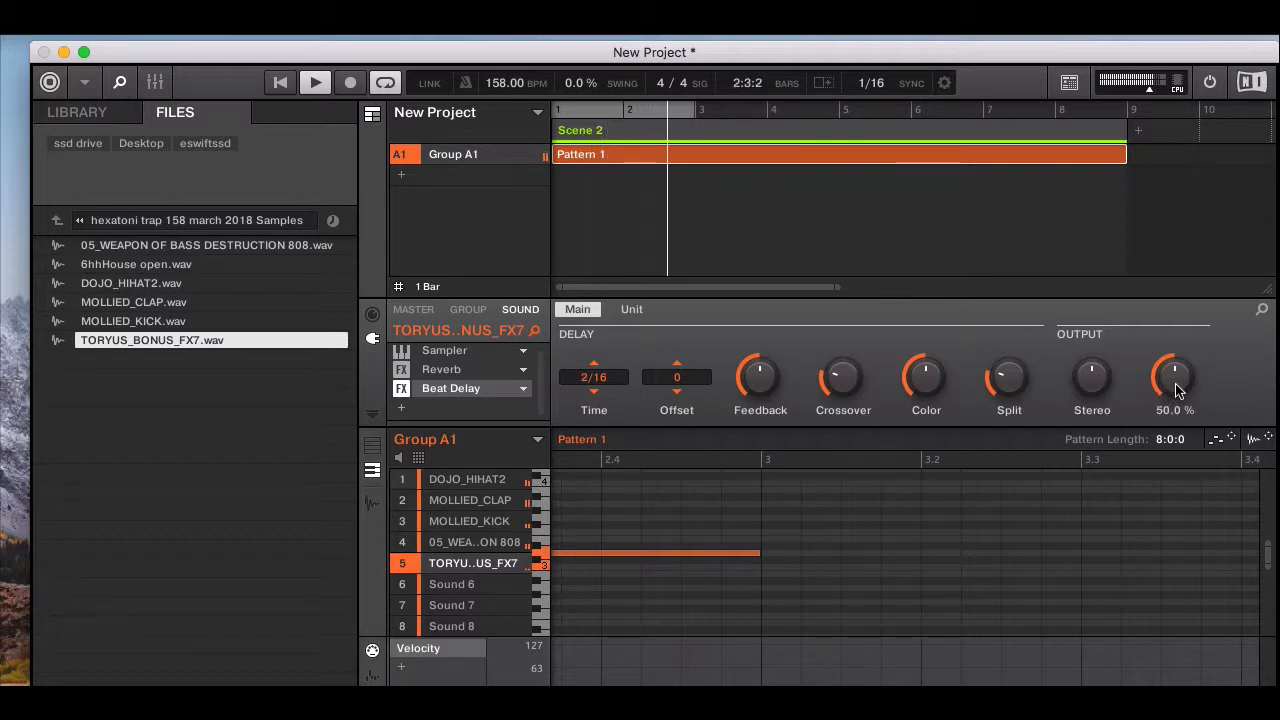
left_click_drag(1178, 390, 1178, 402)
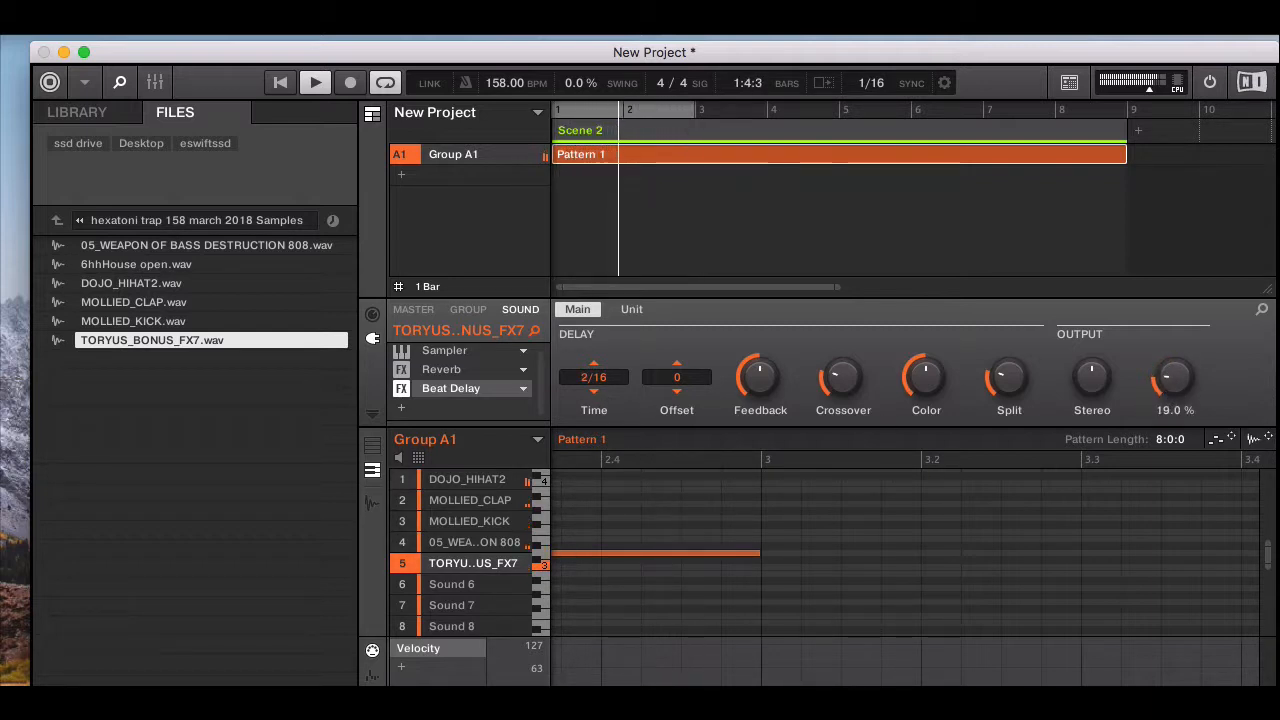
left_click_drag(760, 378, 760, 364)
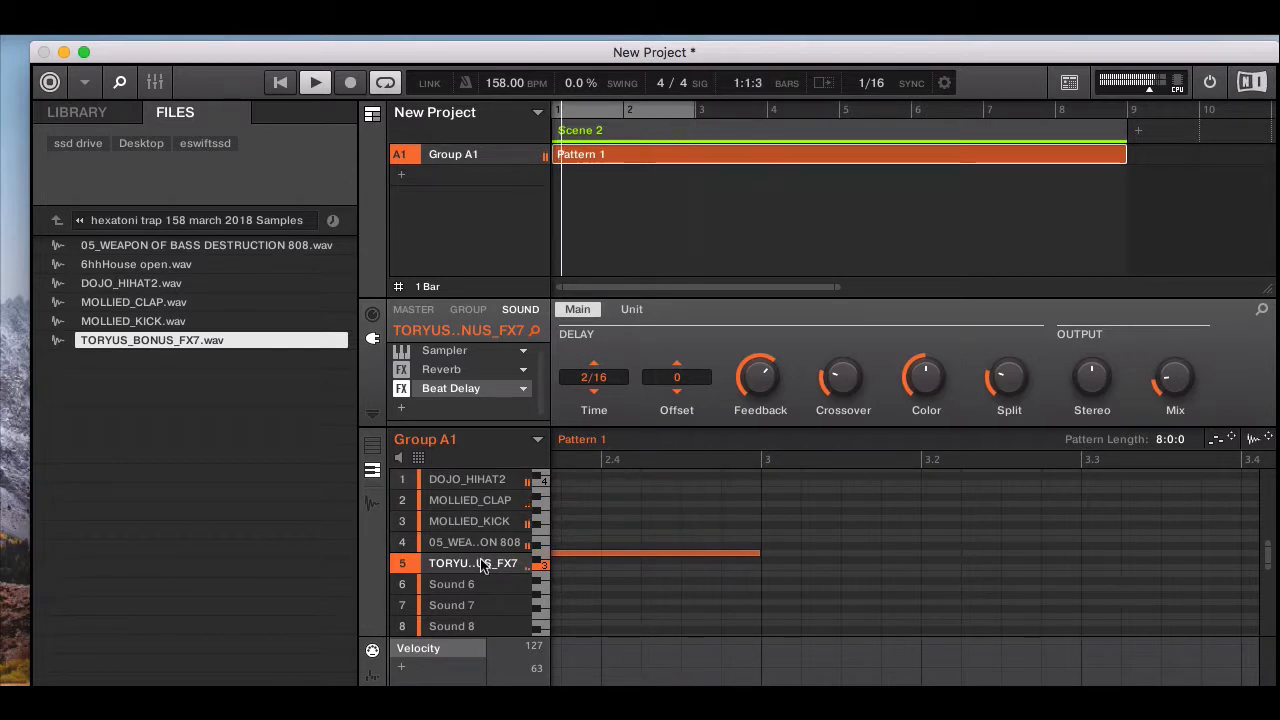
- Lower the TORYUS_BONUS_FX7 channel's level a little further in the mixer
left_click(155, 82)
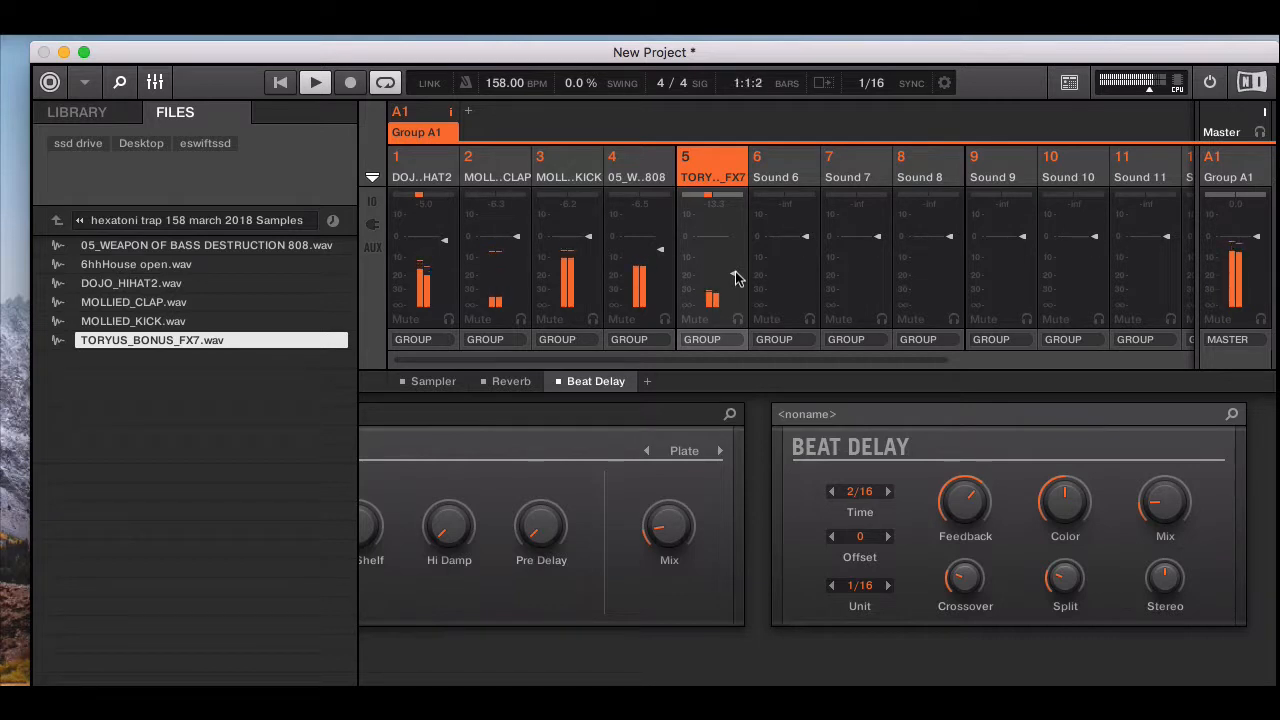
left_click(155, 82)
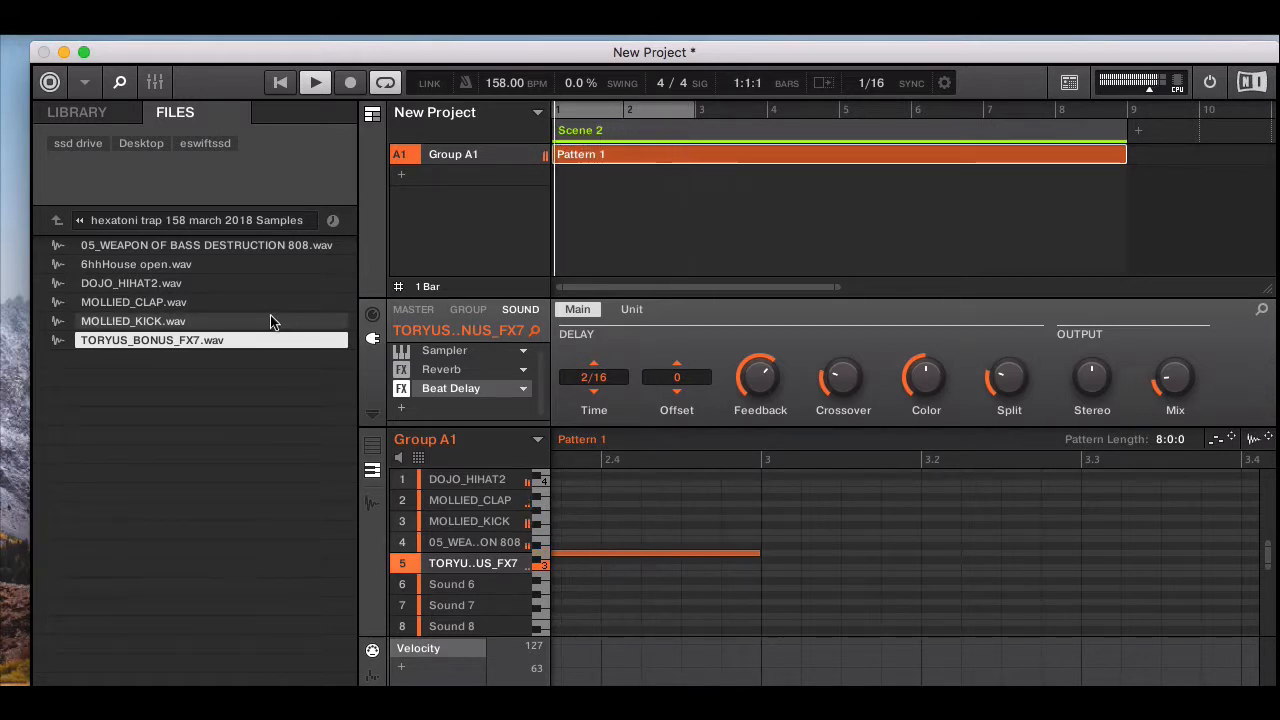
- Load 6hhHouse open.wav into Sound 6 and set its sampler Polyphony to 1, with the pattern in the all-sounds view
left_click(155, 268)
left_click_drag(155, 272, 455, 590)
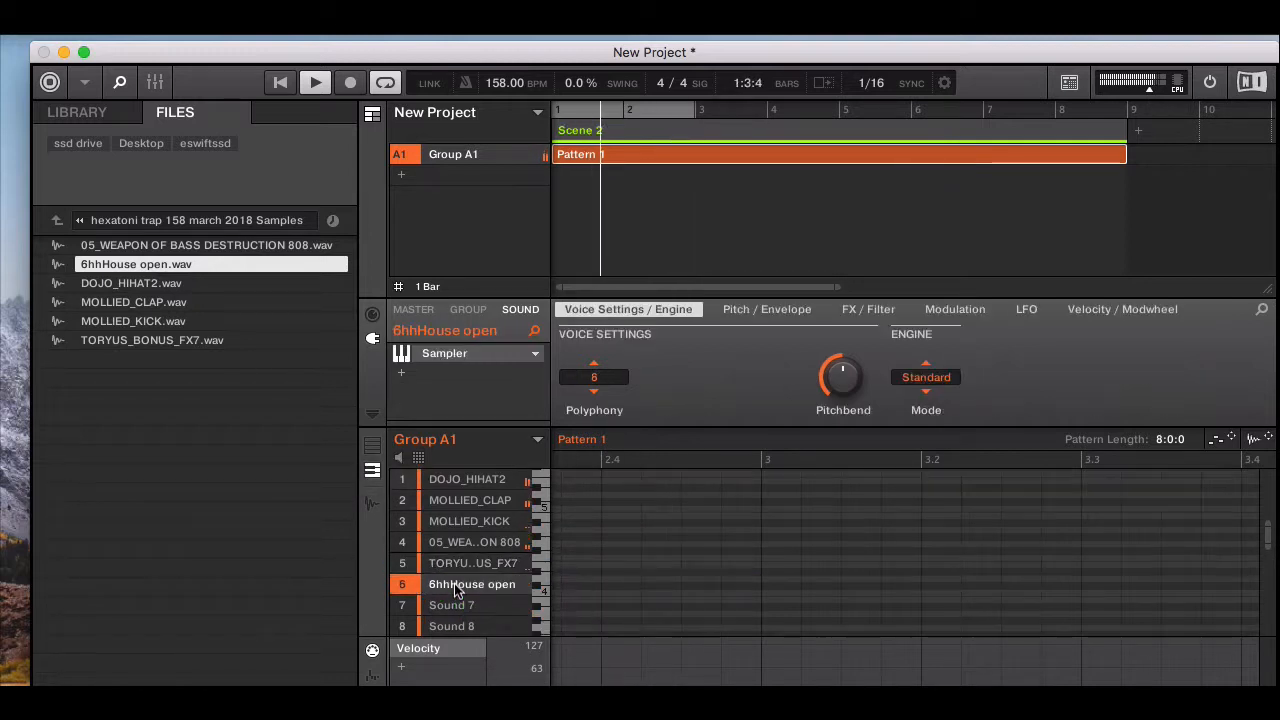
left_click(371, 449)
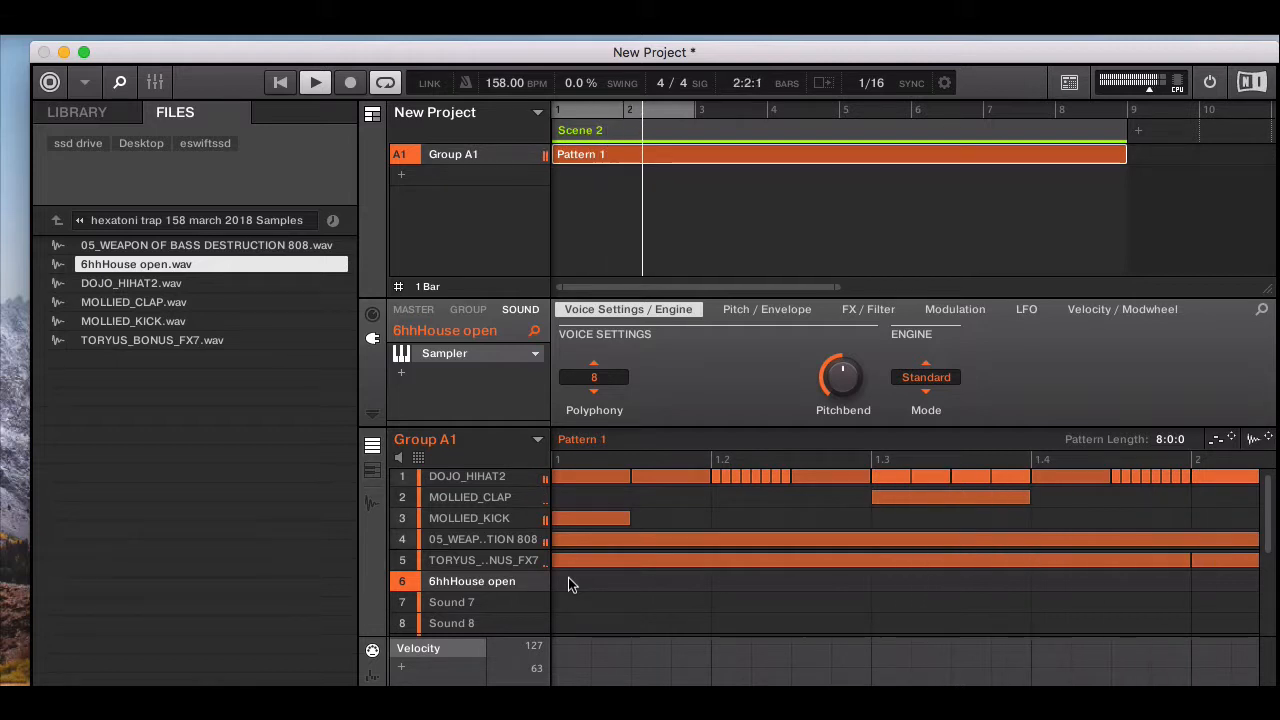
left_click(594, 363)
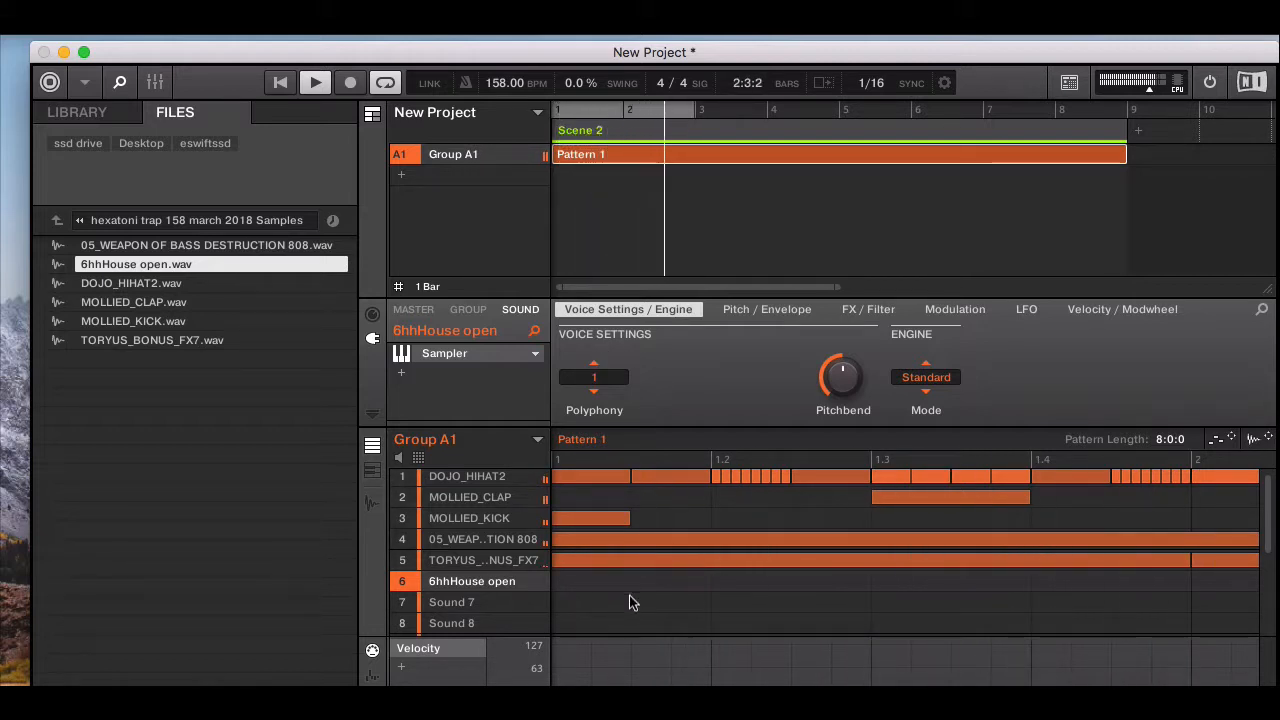
- Draw an 1/8 note for 6hhHouse open at the start of bar 1
left_click(560, 584)
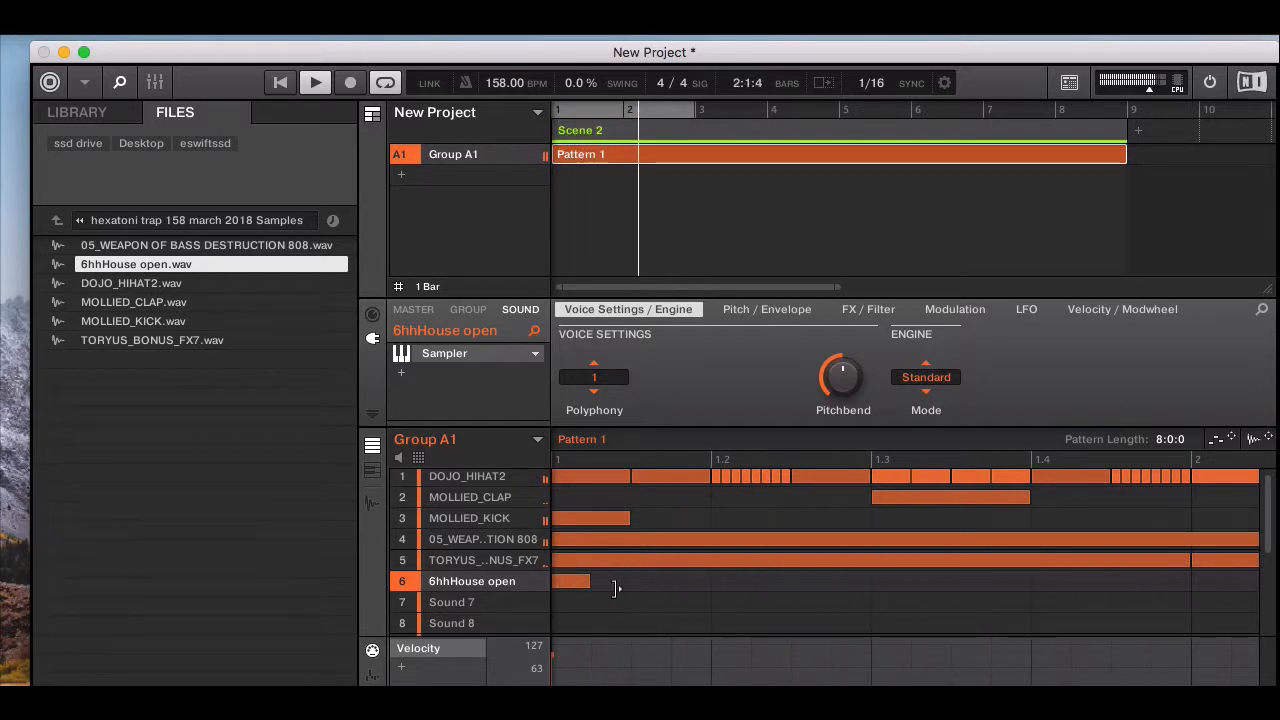
left_click_drag(615, 588, 620, 585)
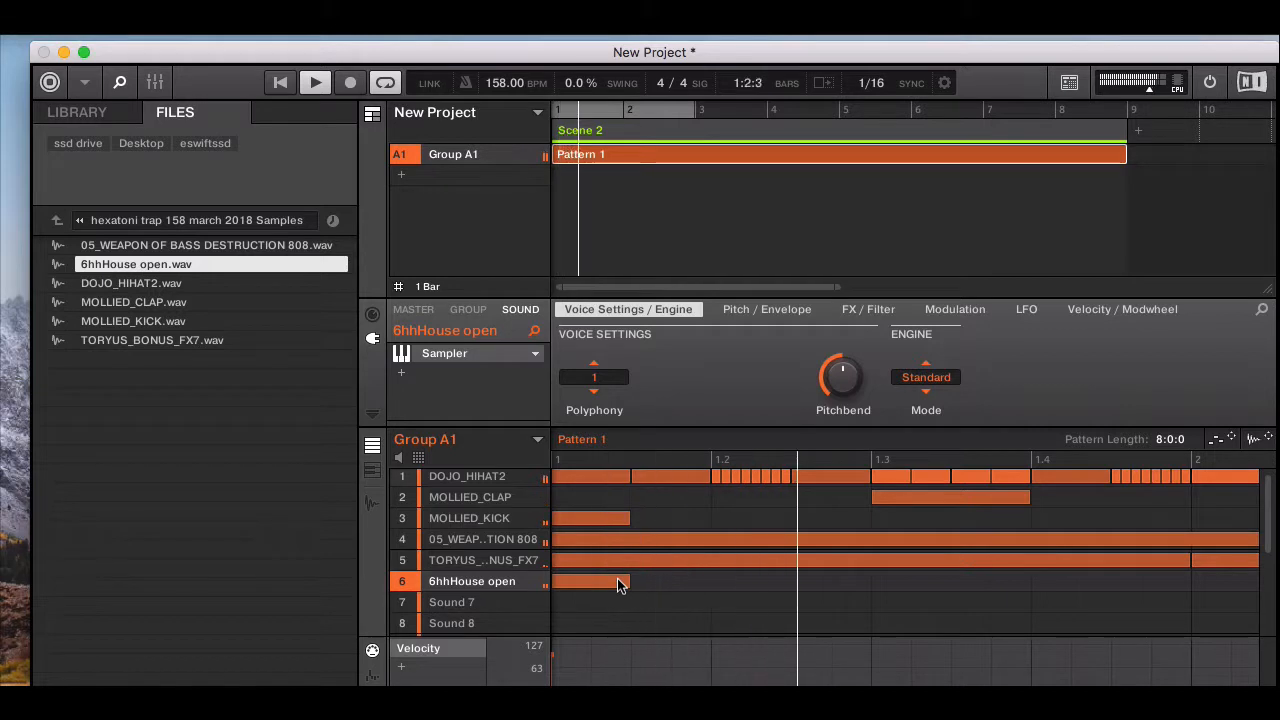
- Lengthen the first 6hhHouse open note to a quarter note and add a second quarter note at beat 1.2
left_click_drag(633, 588, 700, 593)
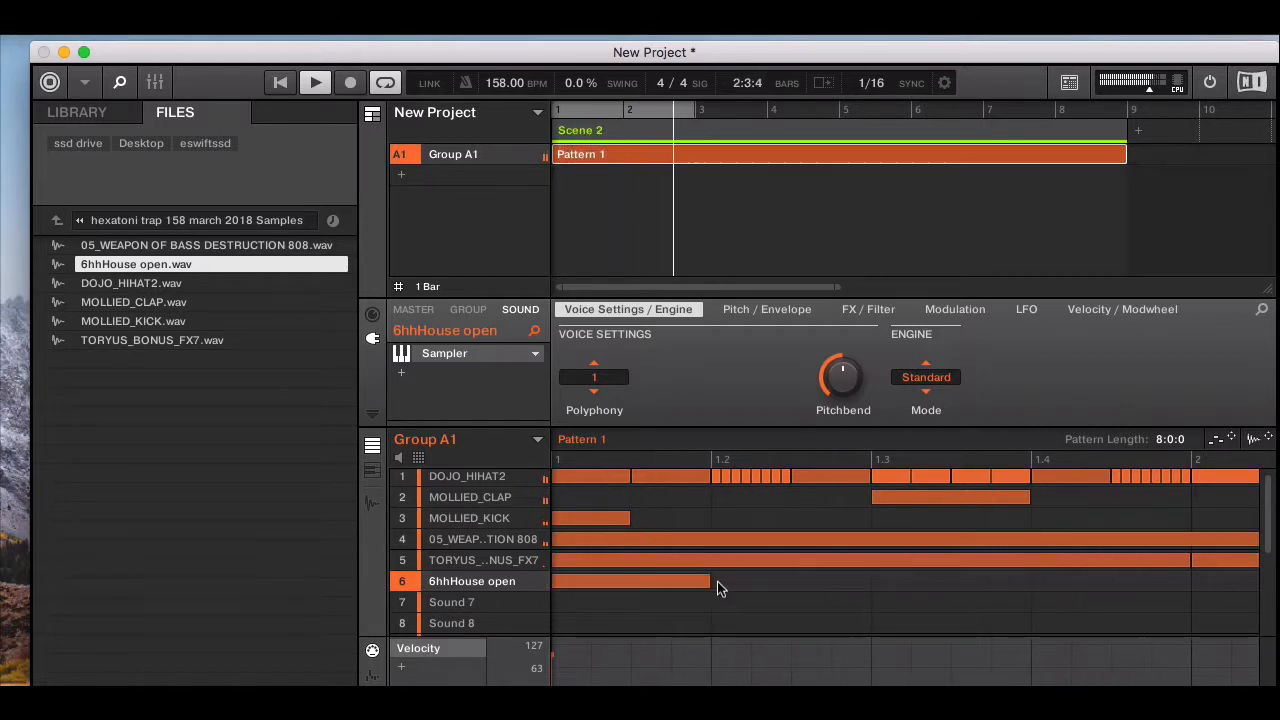
left_click(721, 583)
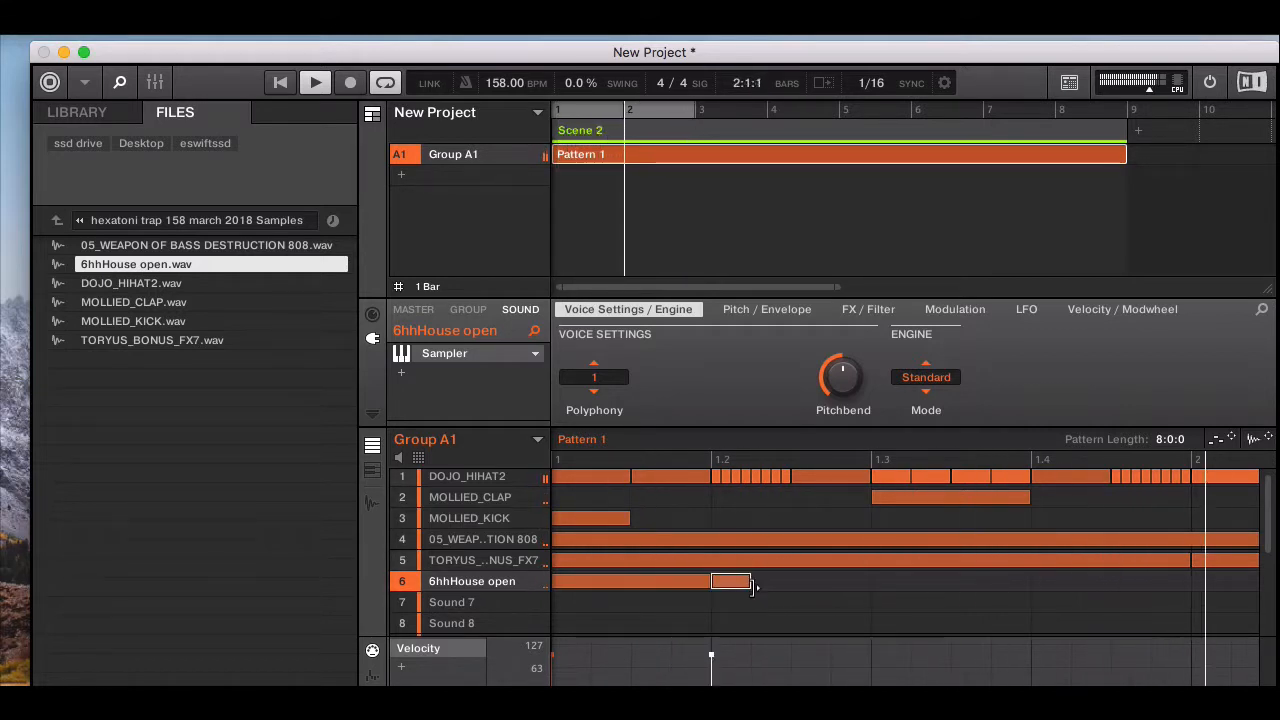
left_click_drag(755, 587, 871, 583)
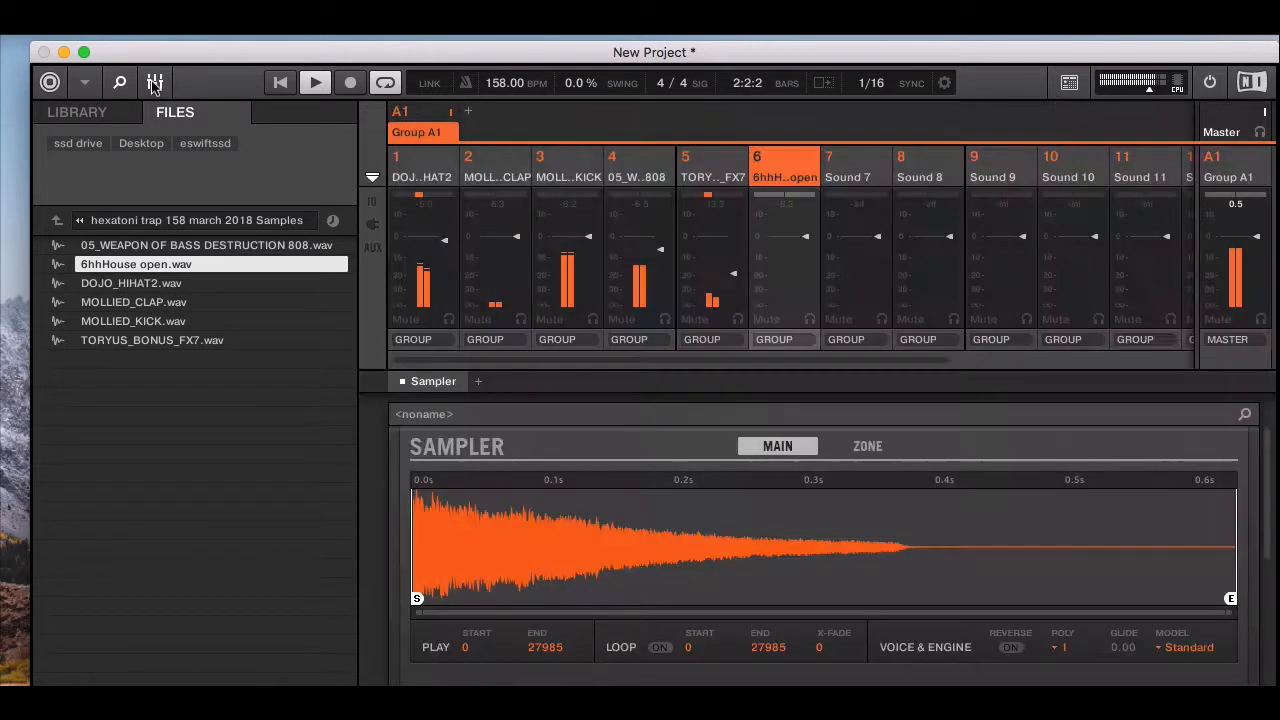
- Lower the 6hhHouse open channel's level moderately in the mixer and return to the arrangement view
left_click(154, 82)
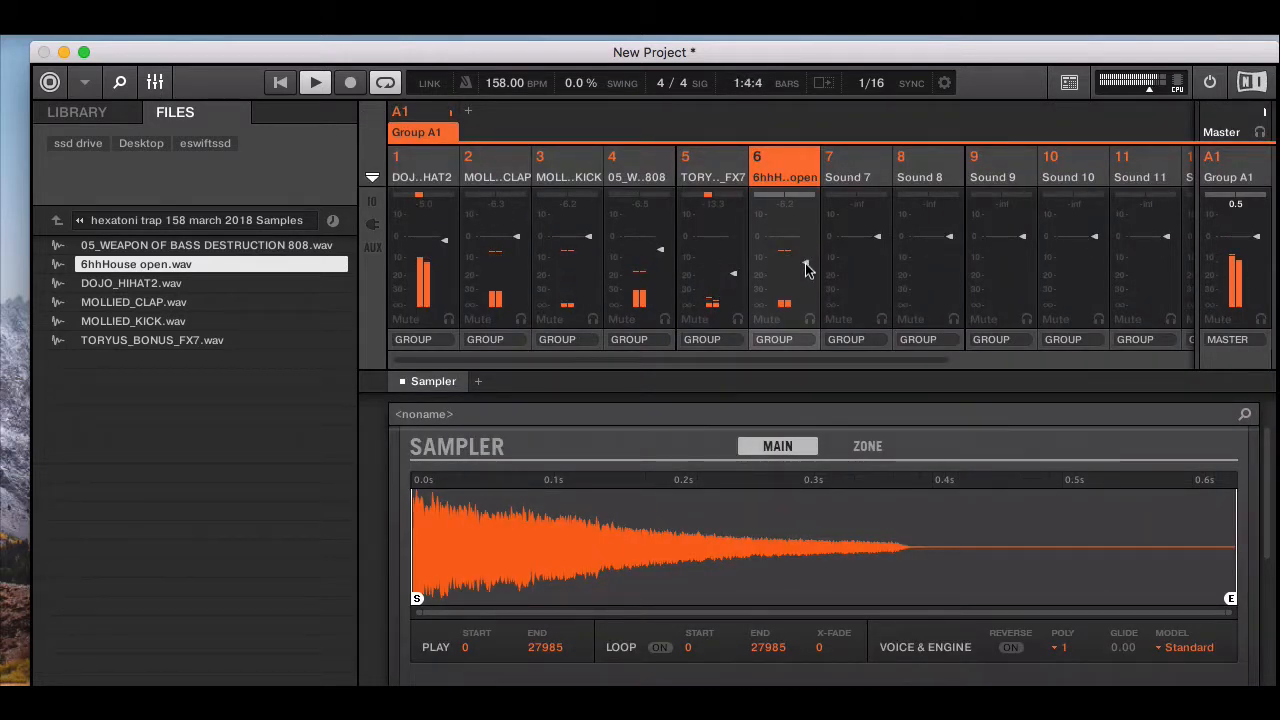
left_click_drag(806, 264, 808, 259)
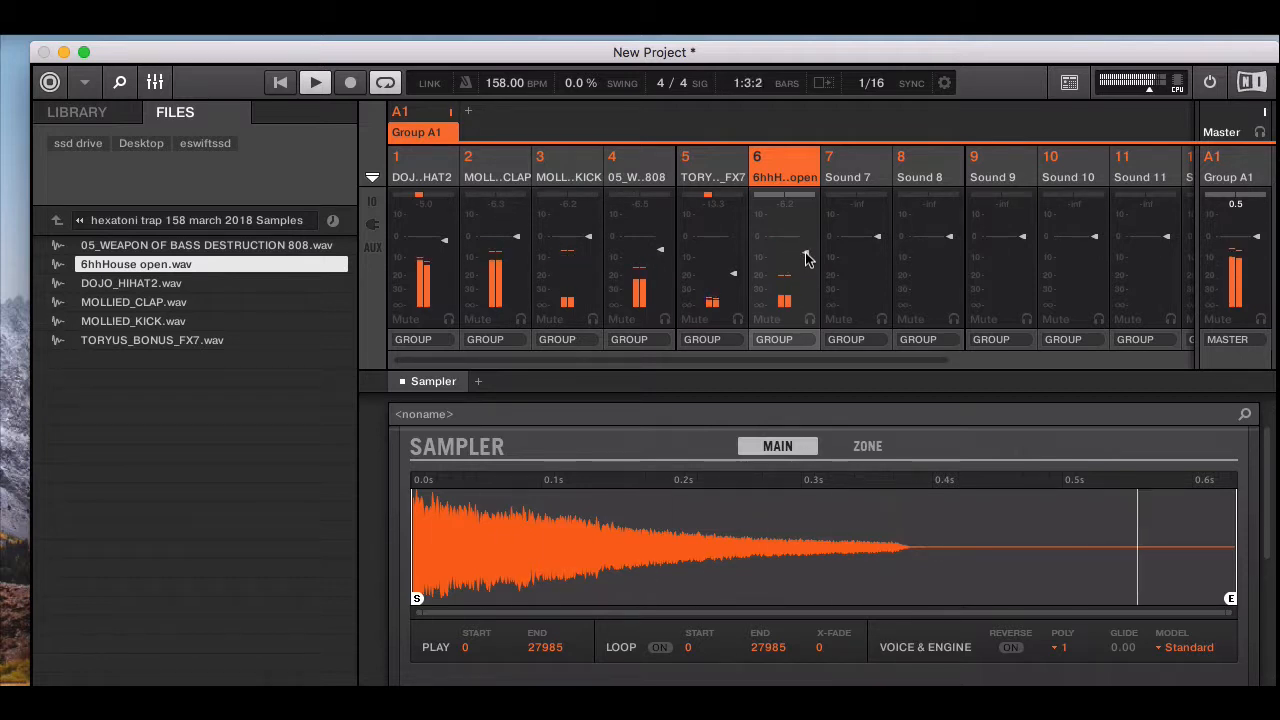
left_click(155, 82)
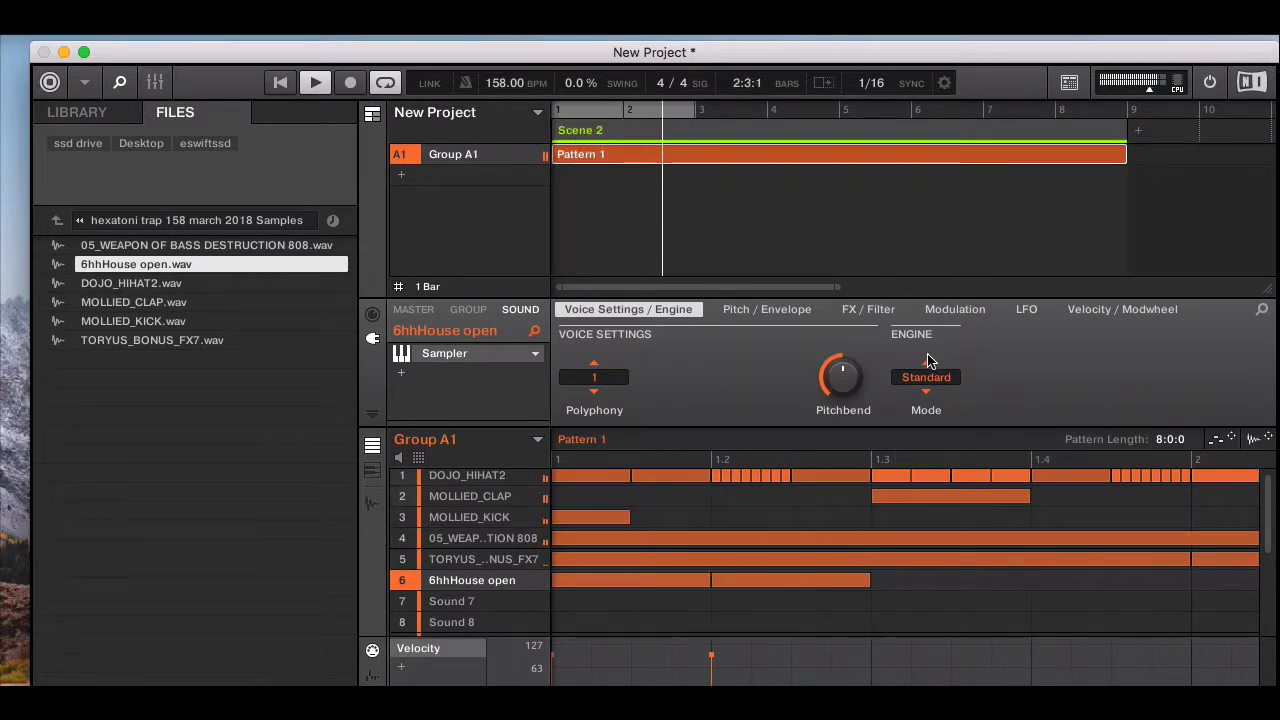
- Add a quarter note for 6hhHouse open at the start of bar 2
left_click(1205, 582)
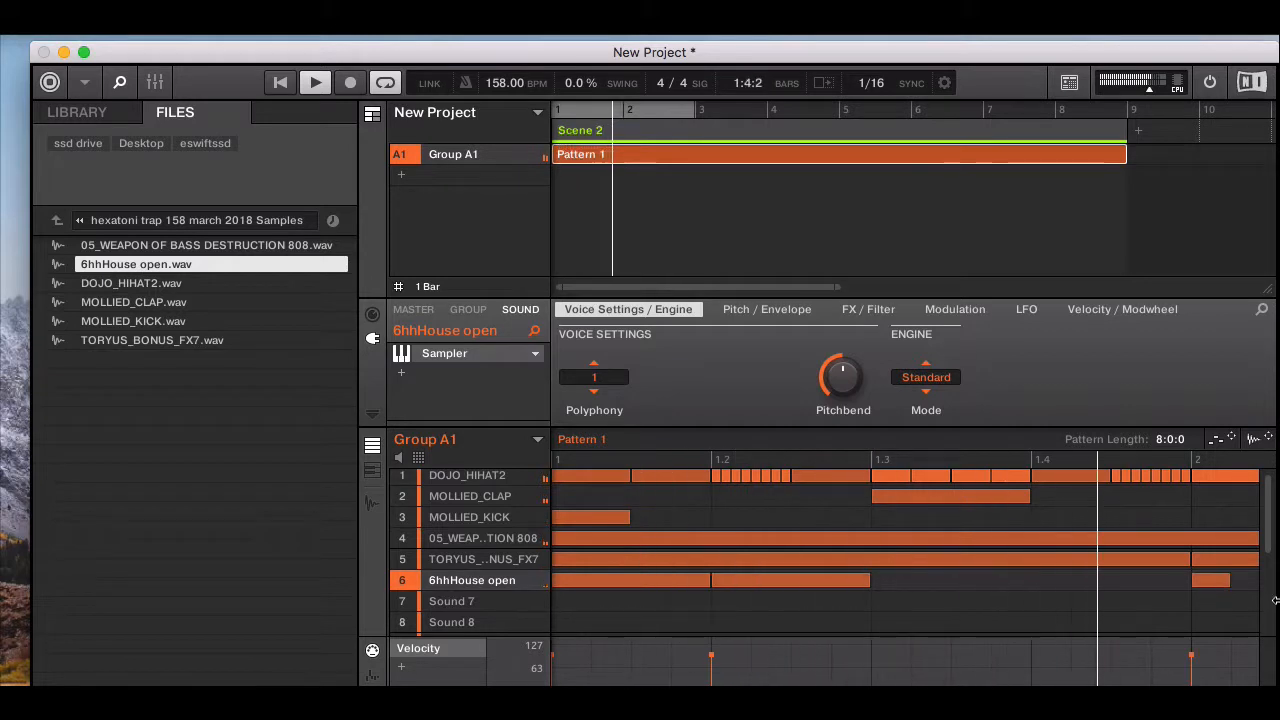
scroll(1141, 609, "right", 5)
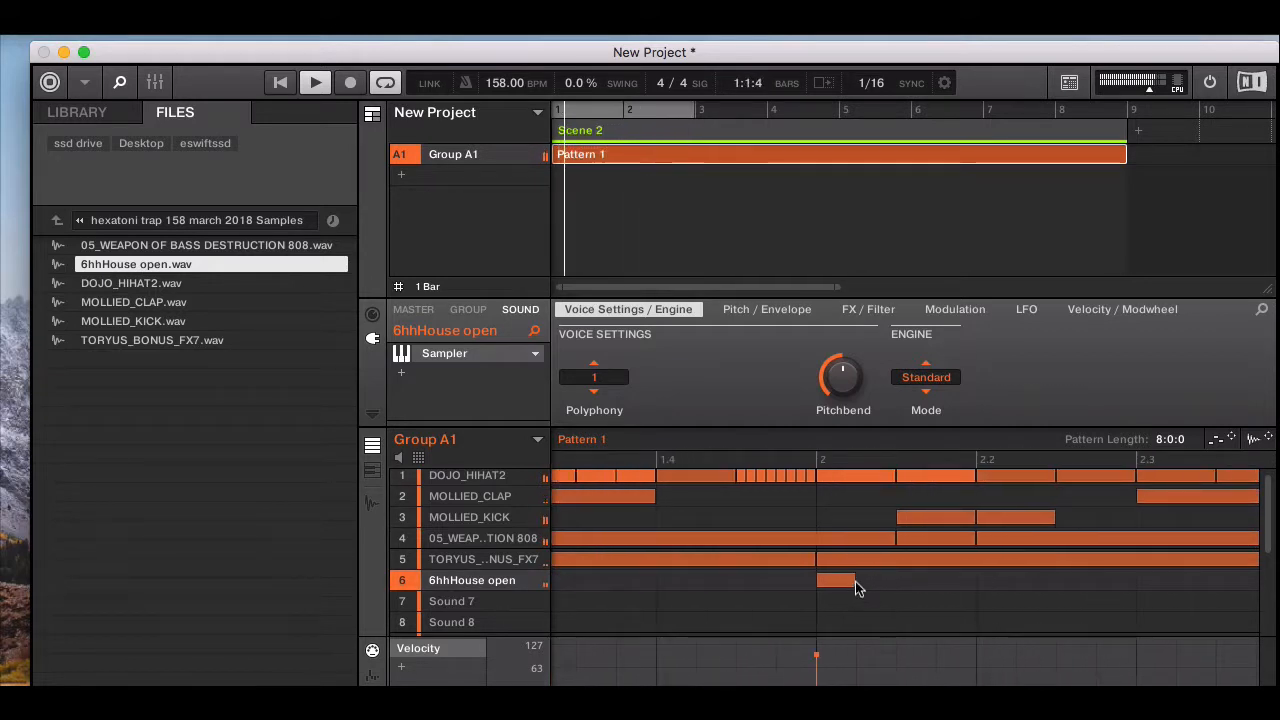
left_click_drag(887, 588, 963, 594)
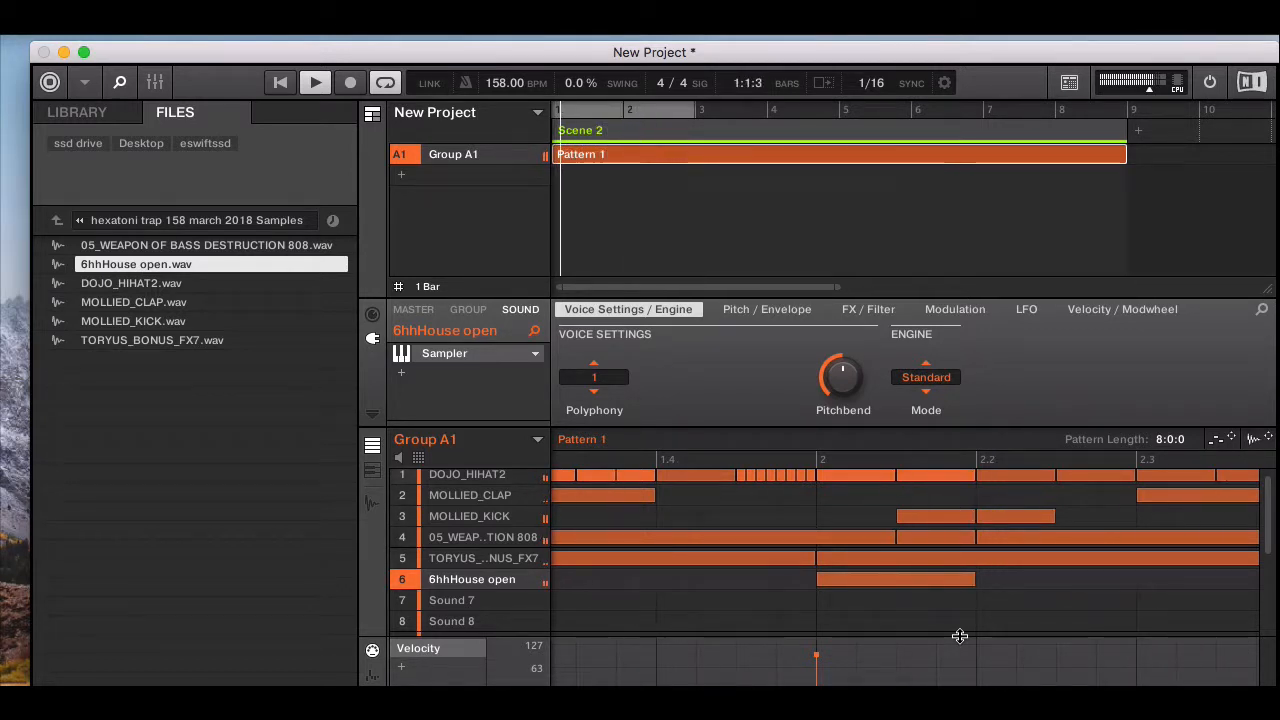
- Add a 1/16 note at beat 2.3 and a 1/8 note at beat 2.4 for 6hhHouse open
left_click(1147, 586)
scroll(1146, 586, "right", 7)
scroll(835, 594, "left", 3)
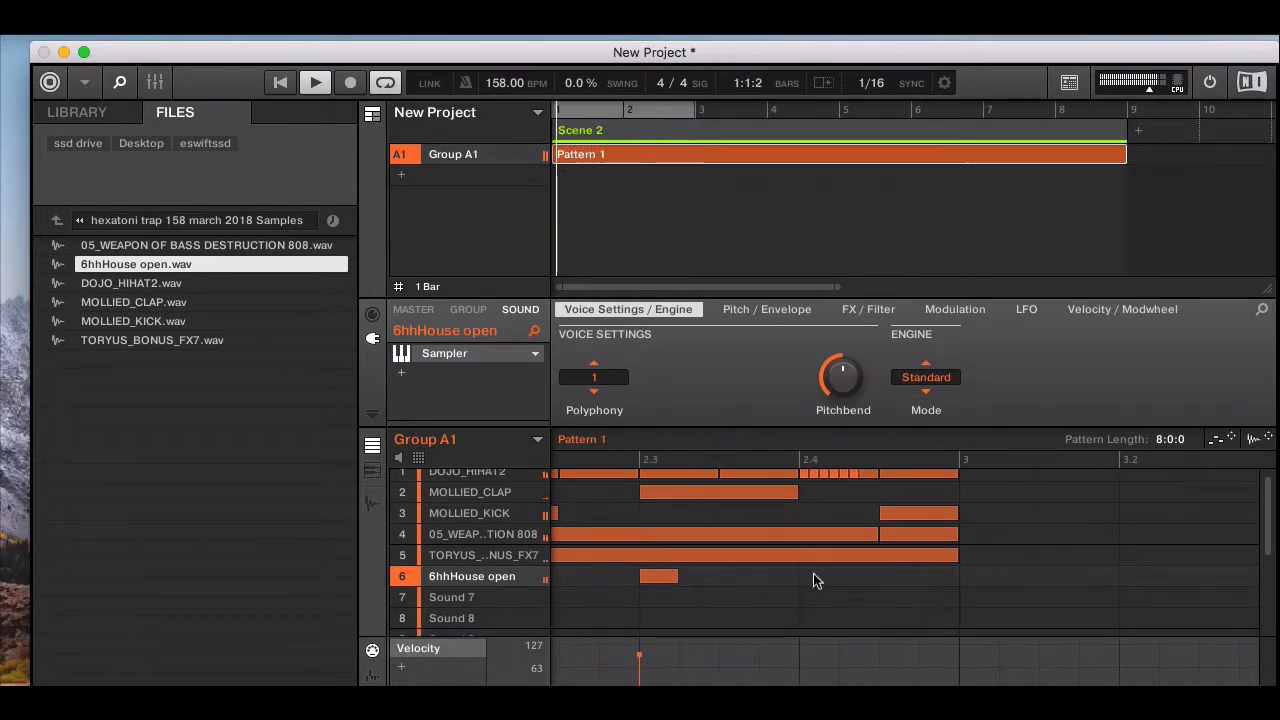
left_click(815, 579)
left_click_drag(840, 582, 886, 571)
- Mute the 808 sound, listen to the looping pattern without it, and stop playback
scroll(918, 584, "down", 1)
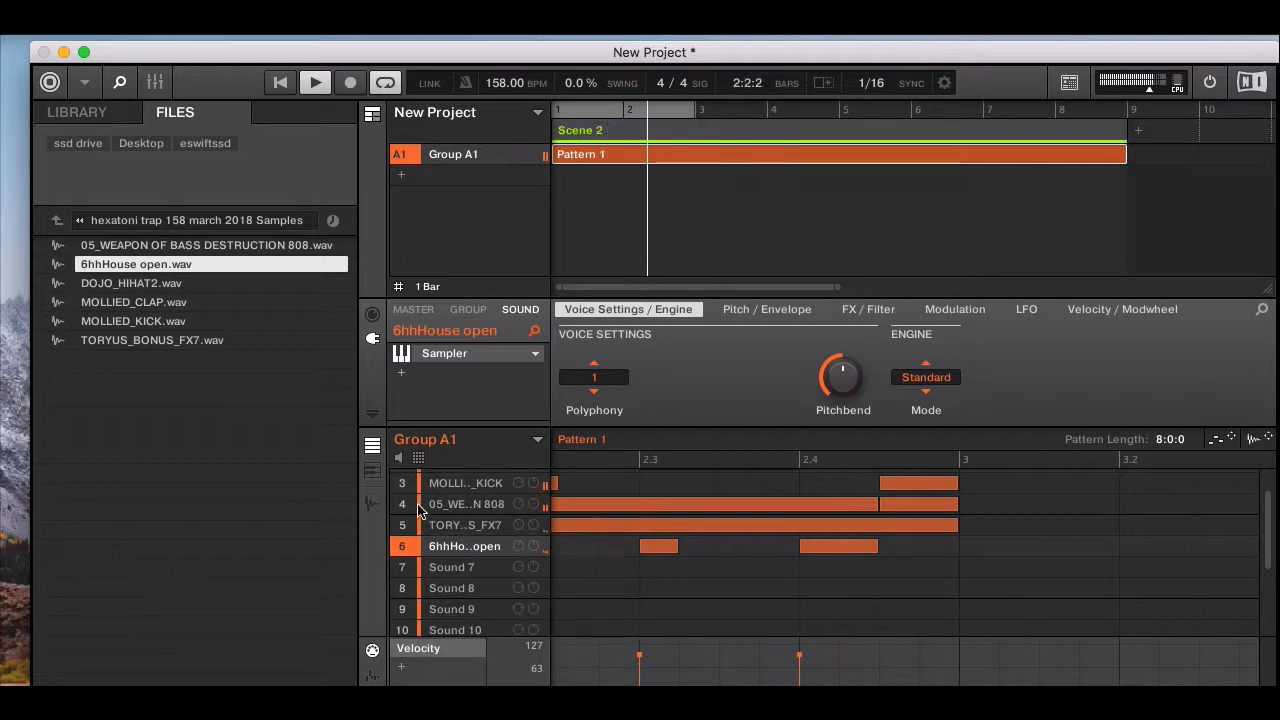
left_click(402, 504)
key("space")
key("space")
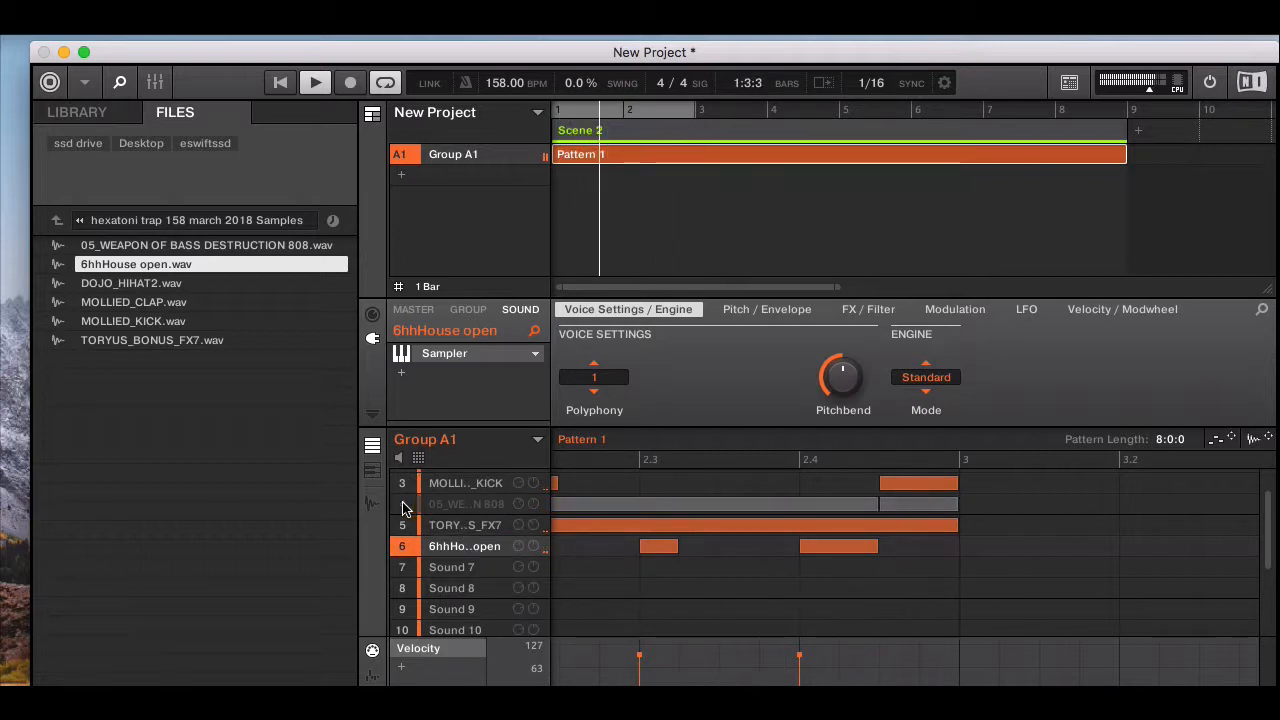
scroll(686, 592, "left", 9)
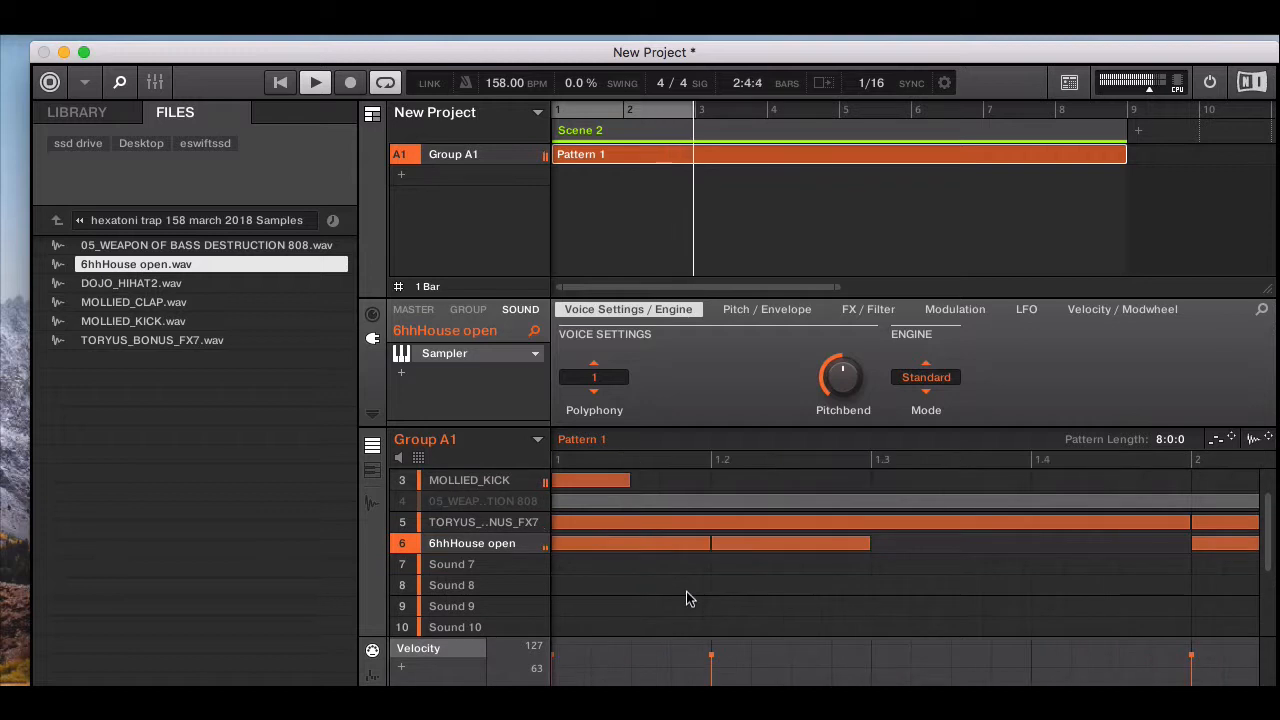
scroll(686, 591, "up", 2)
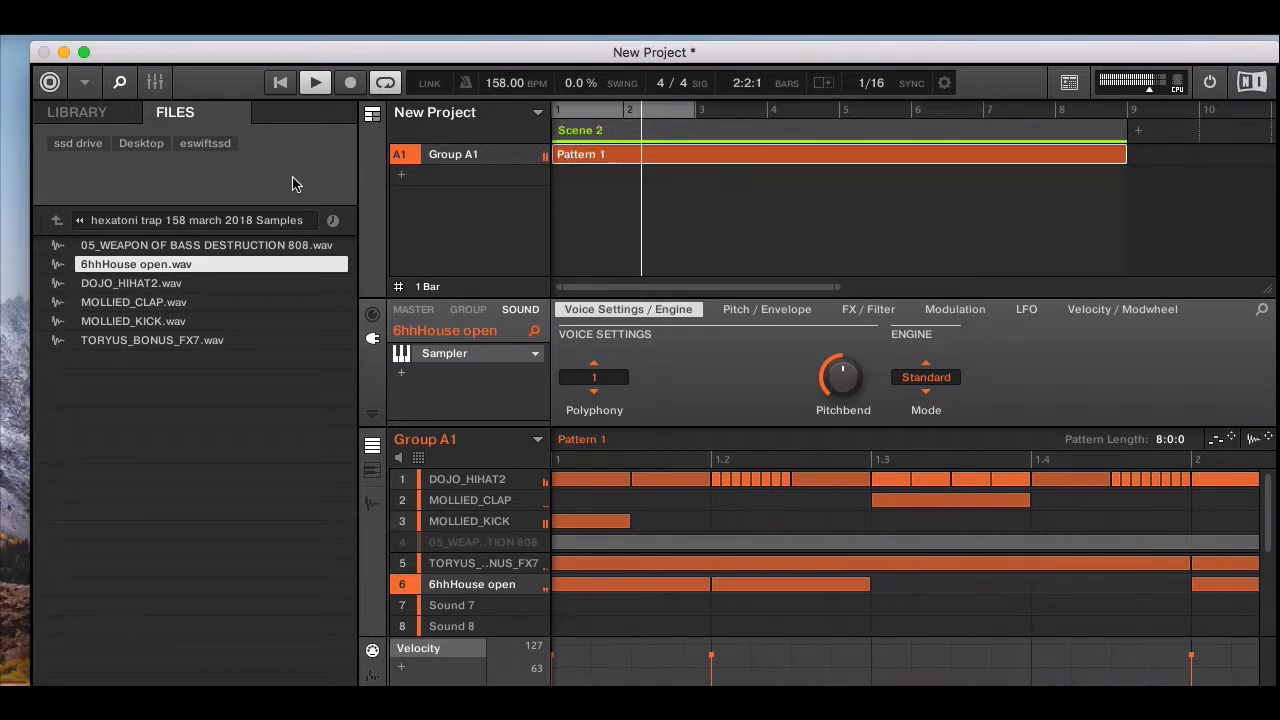
left_click(314, 83)
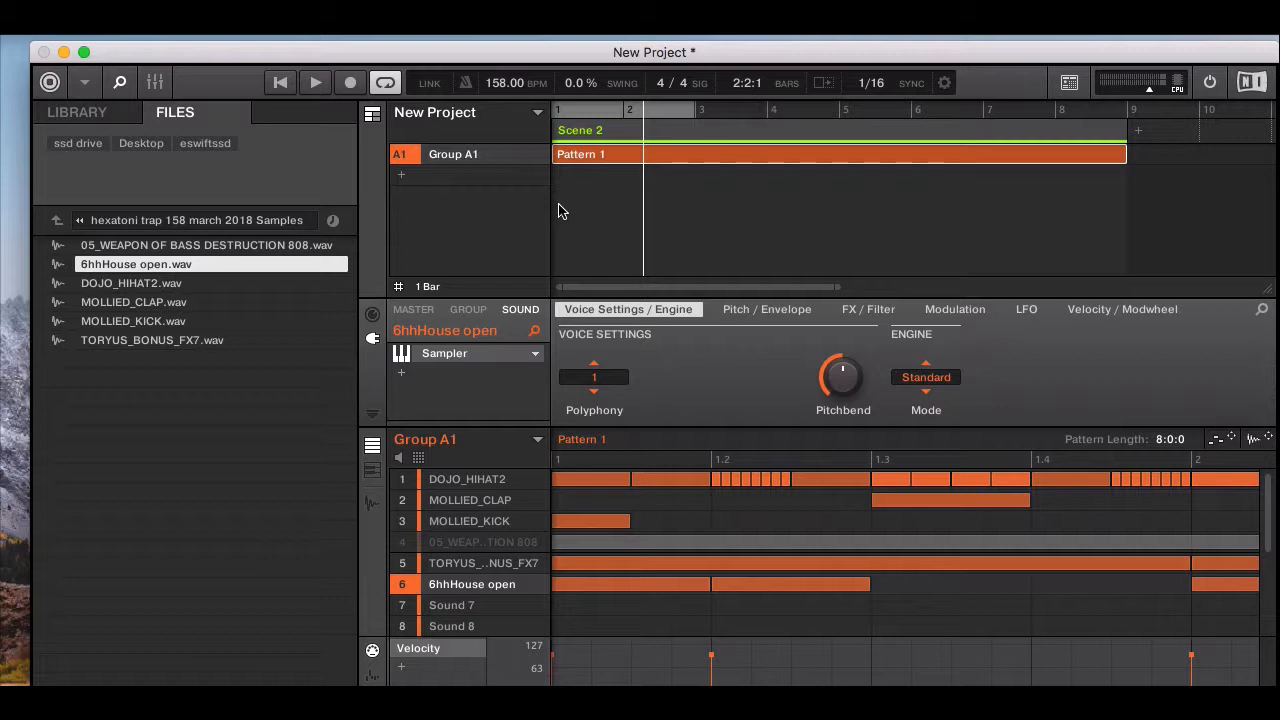
- Select Sound 7 and search the library's instruments for "bells"
left_click(455, 610)
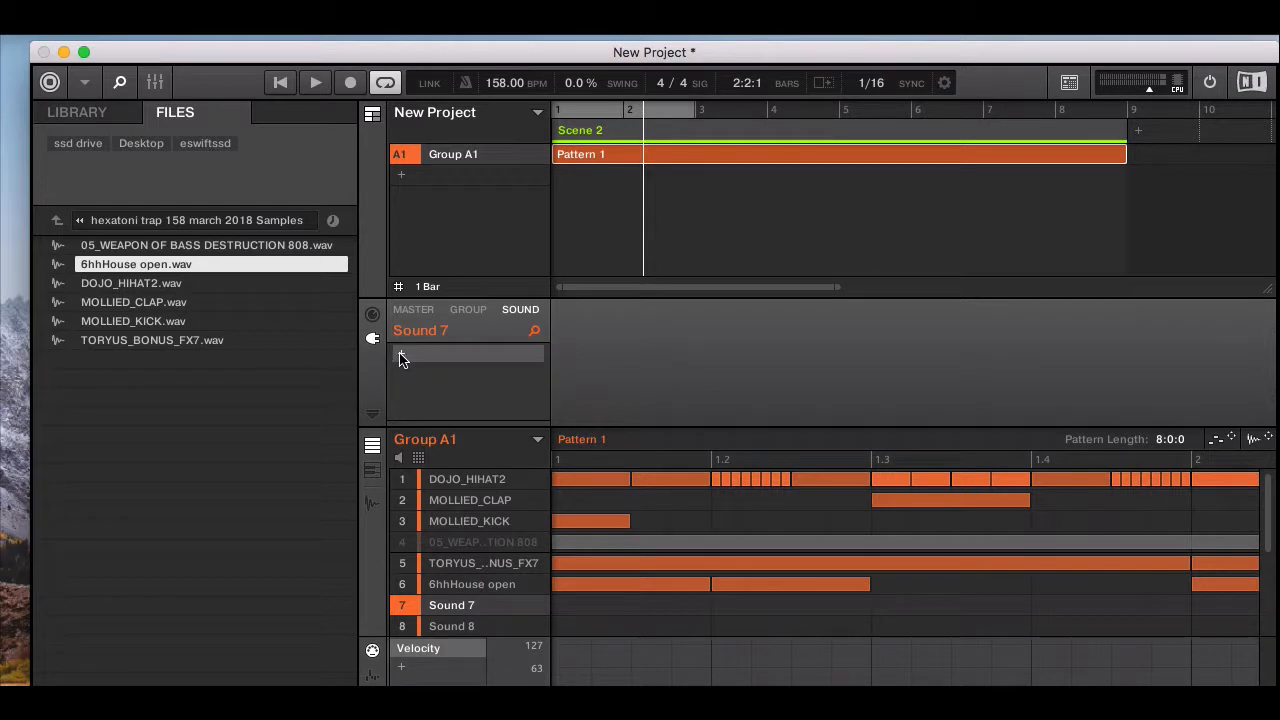
left_click(99, 115)
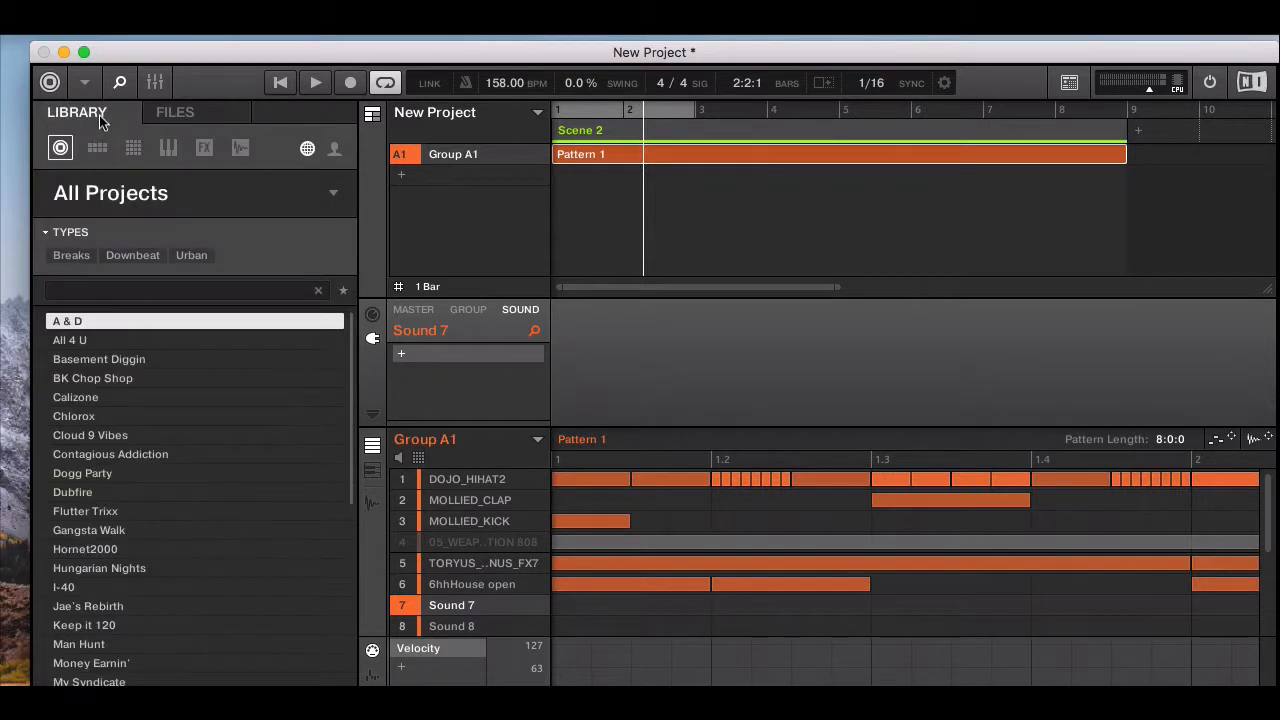
left_click(170, 149)
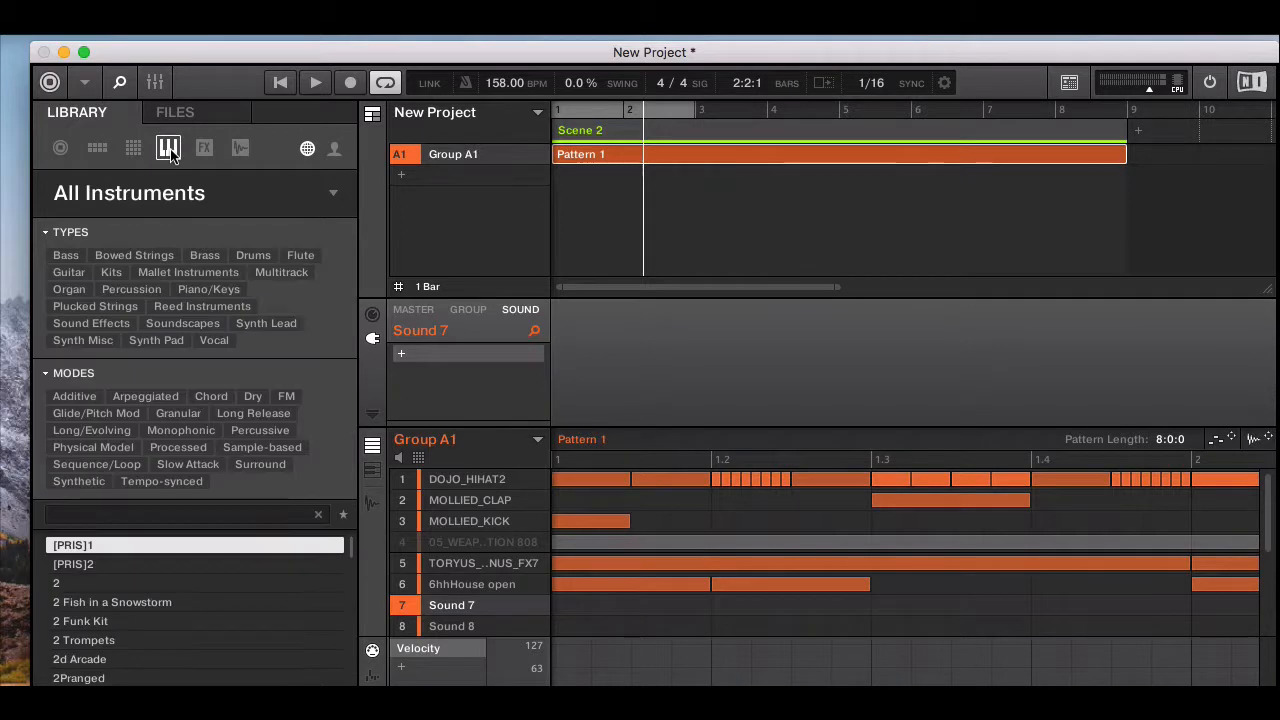
left_click(128, 518)
type("b")
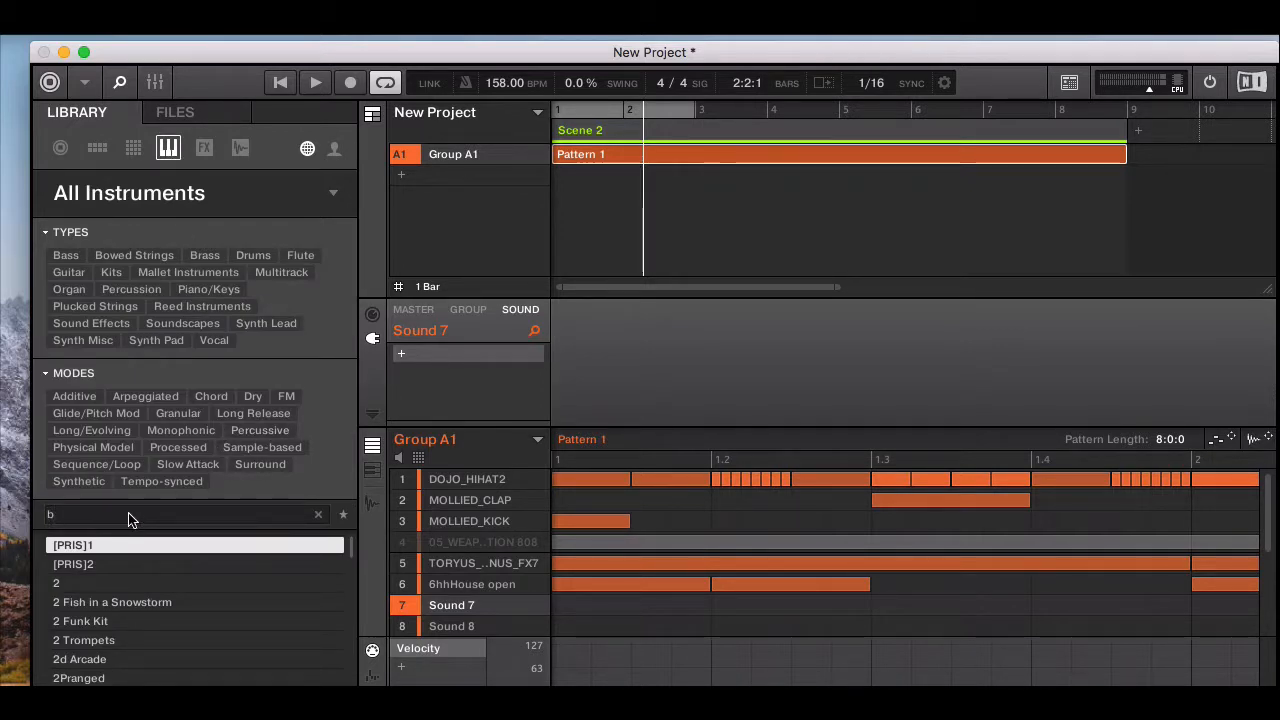
type("ells")
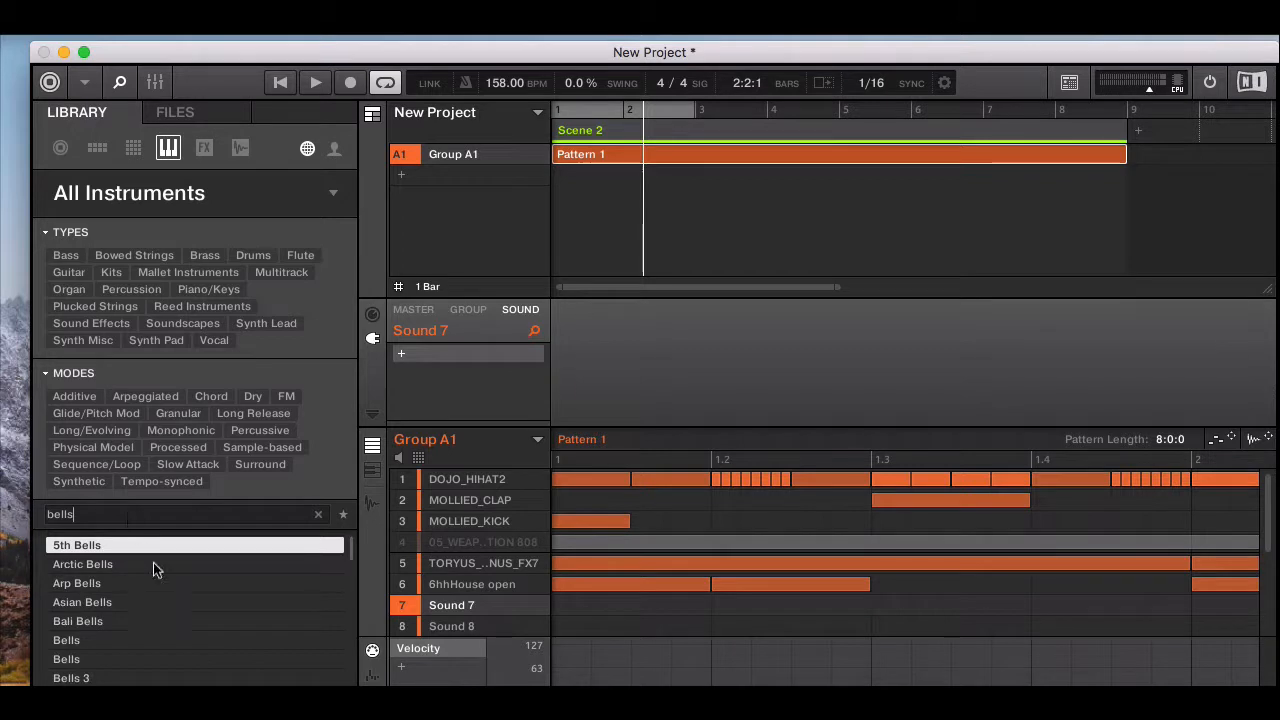
- Load the Fine Bells preset into Sound 7 and show its notes in the piano roll
scroll(163, 598, "down", 5)
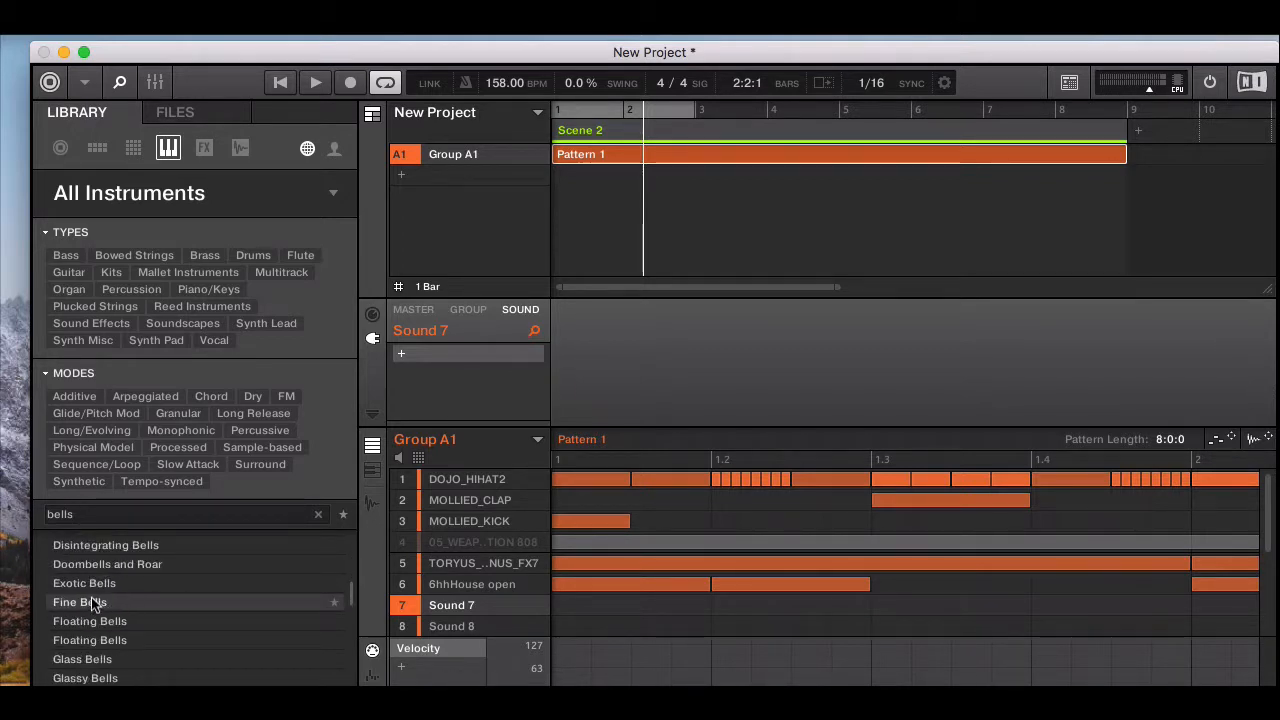
left_click(92, 602)
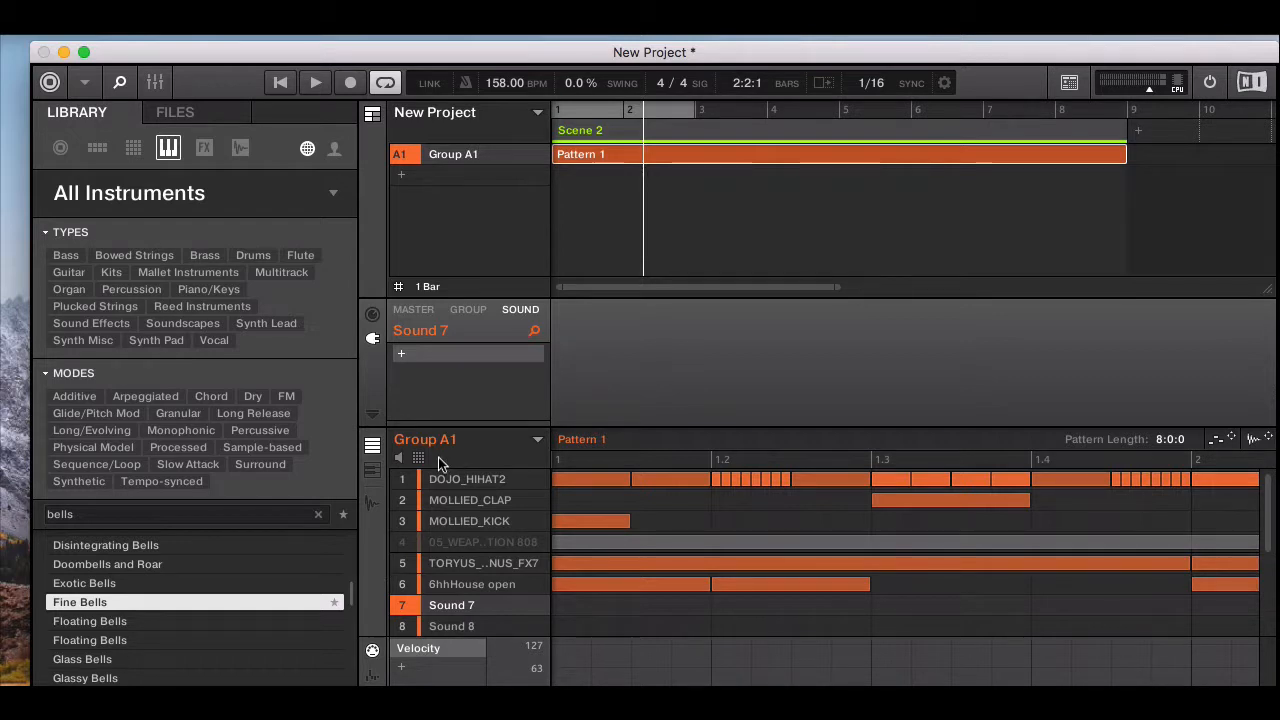
left_click(372, 472)
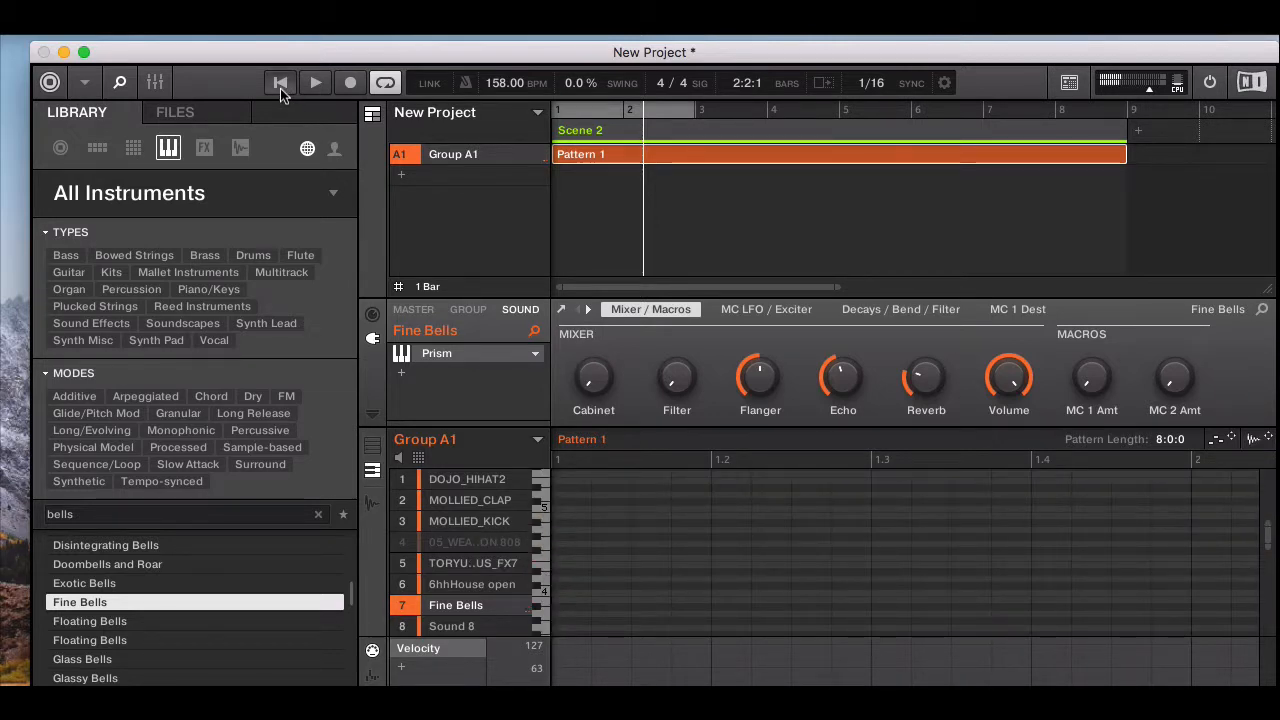
- Play the pattern, unmute the 808 sound, and lower the Fine Bells channel's level in the mixer
key("space")
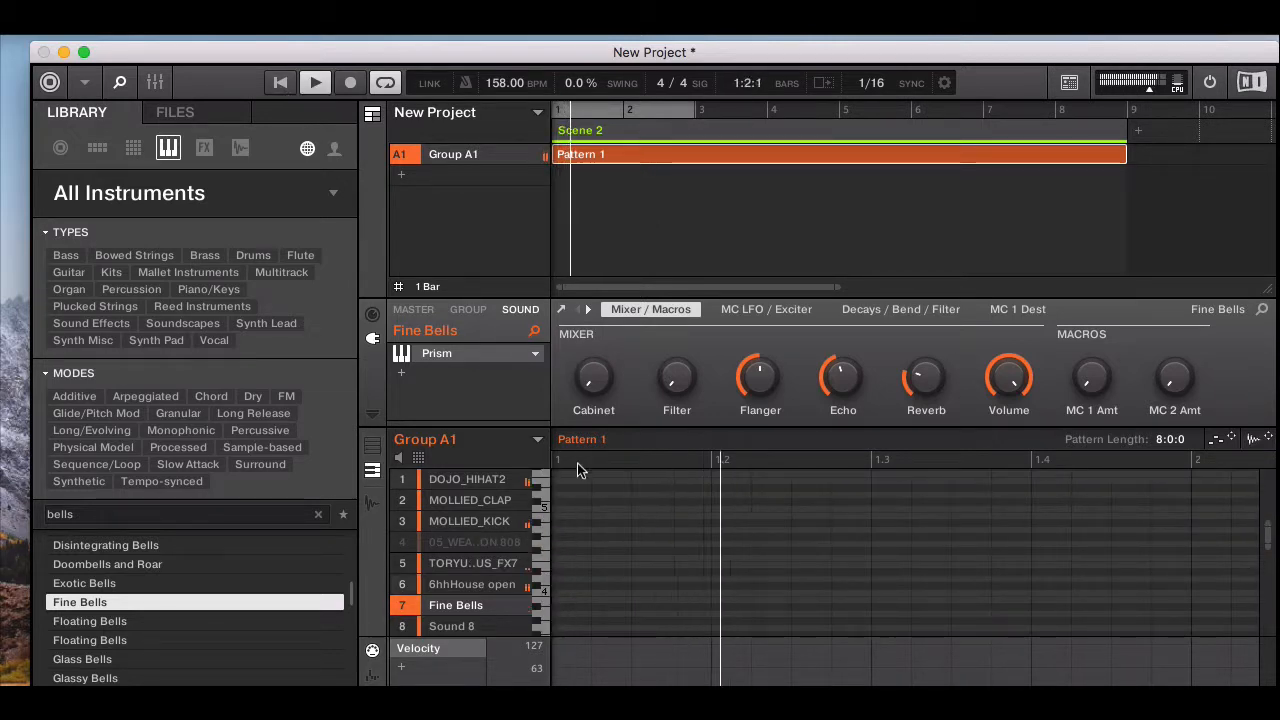
left_click(405, 545)
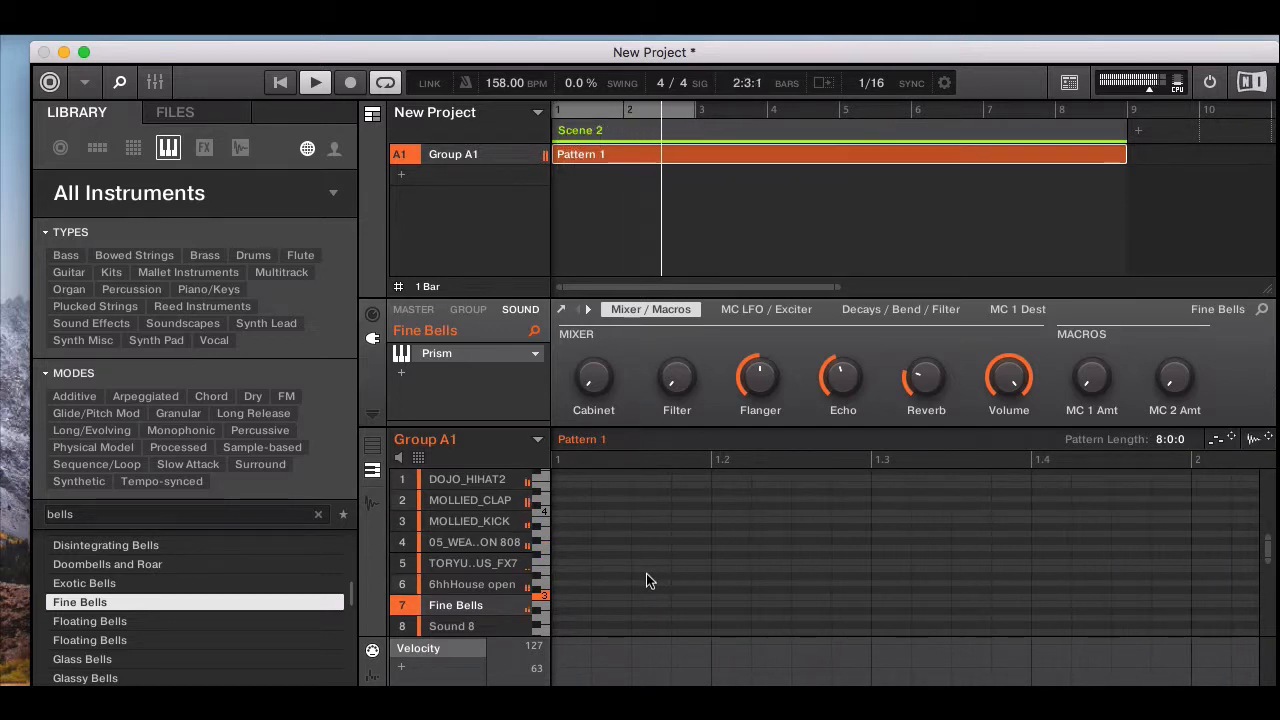
left_click(156, 83)
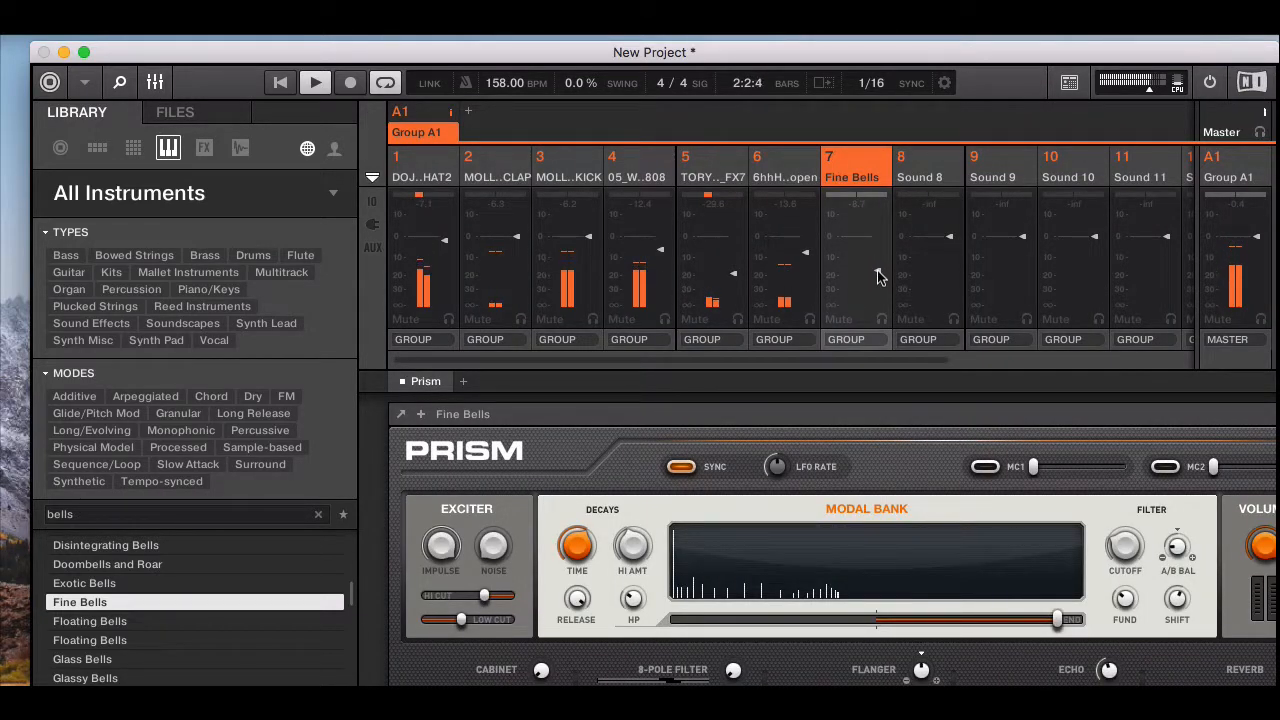
left_click(155, 83)
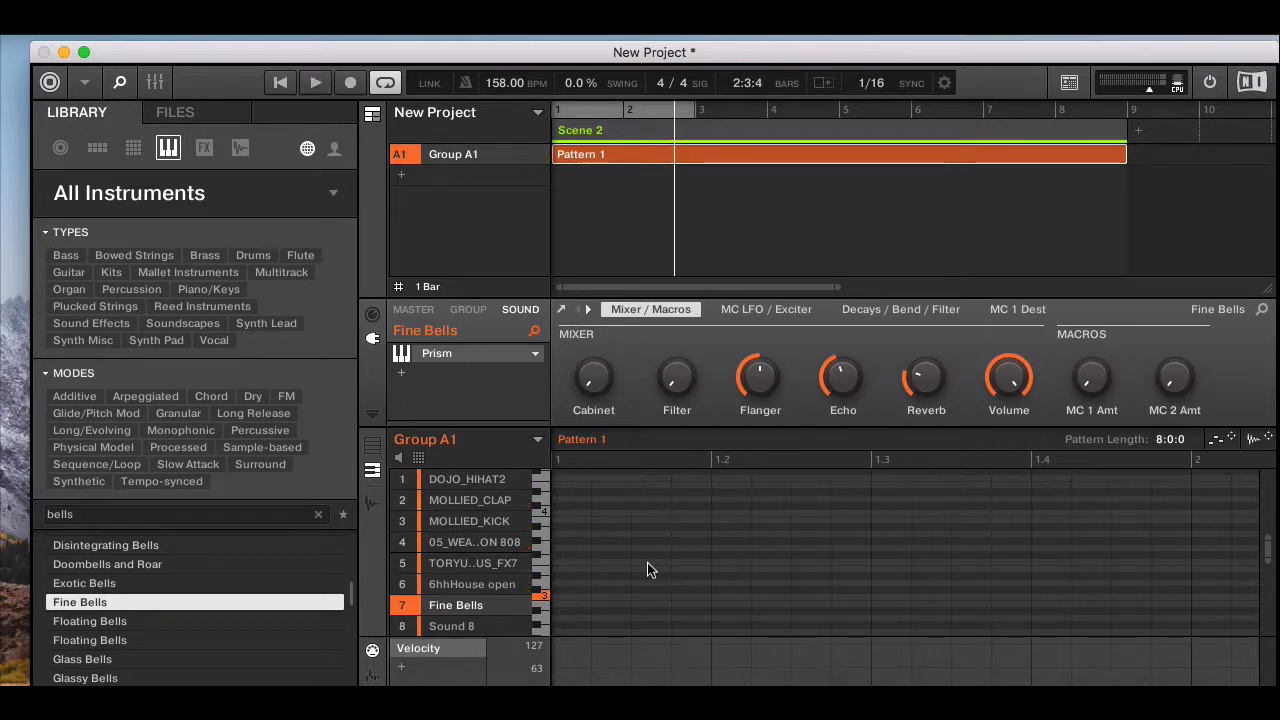
- Record Fine Bells notes C3, D3, D#3 and G3 around beats 1, 1.3, 1.4 and 2, and return to the start
key("space")
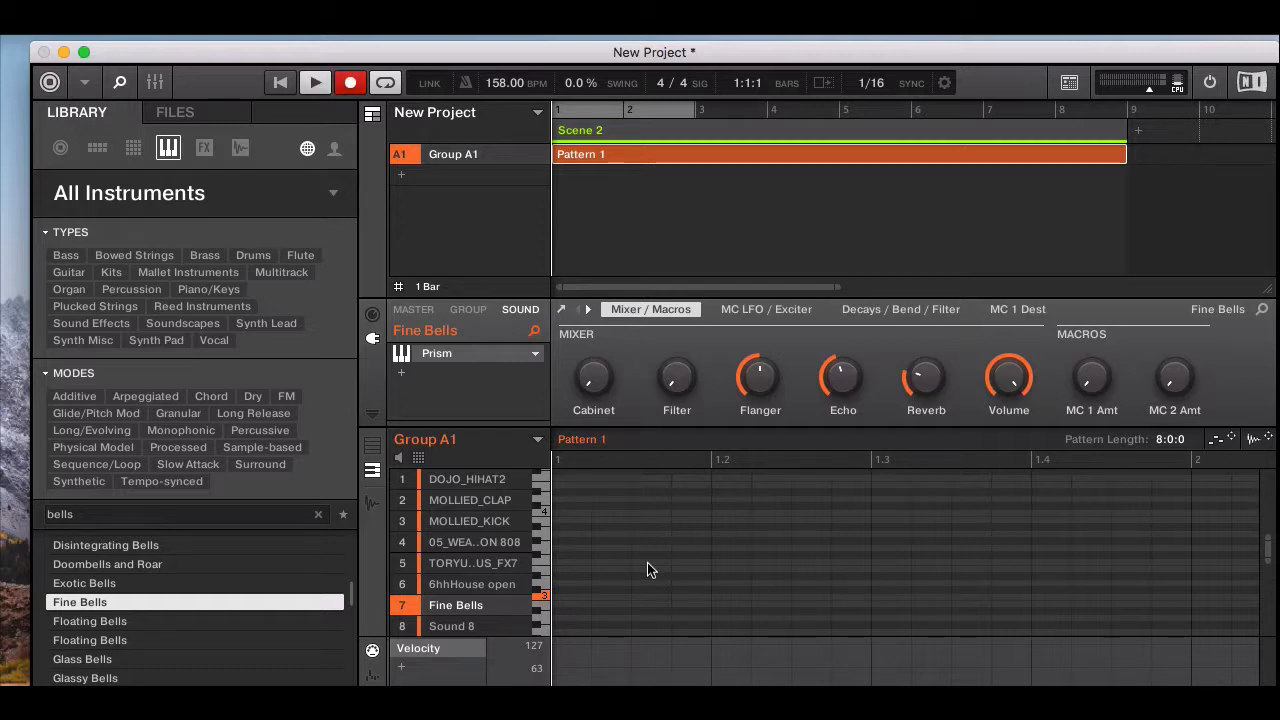
key("space")
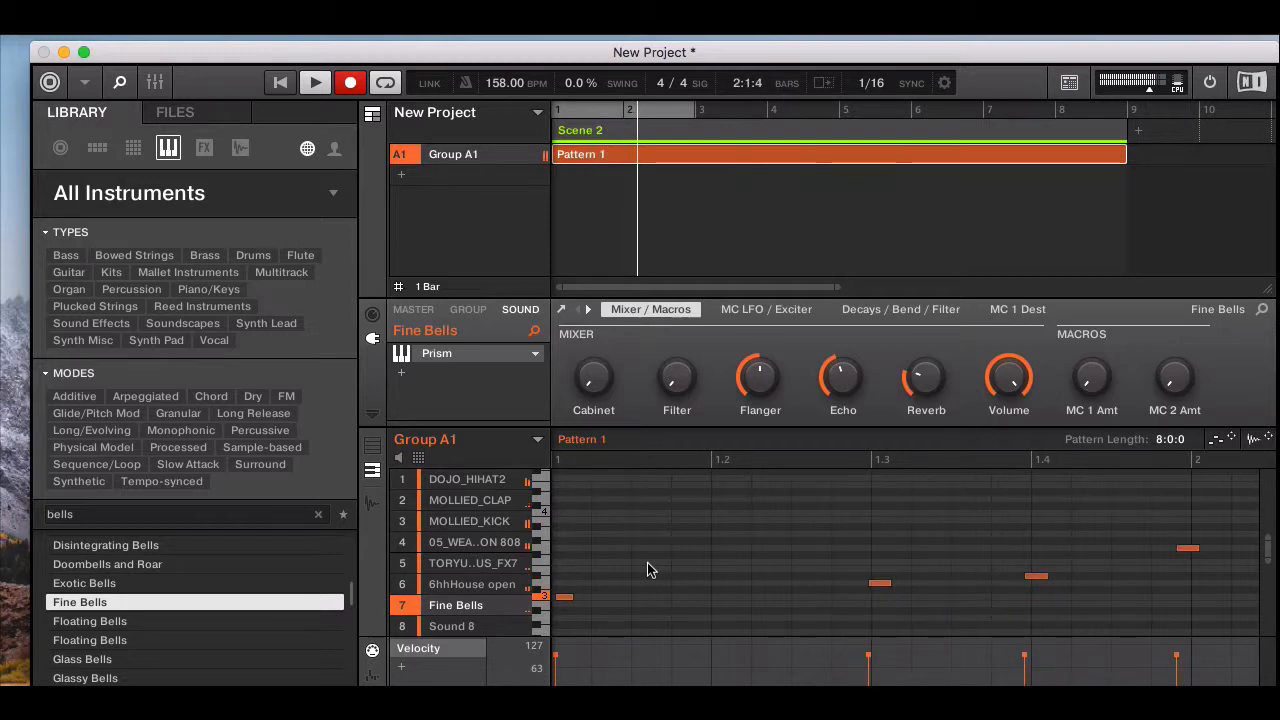
key("r")
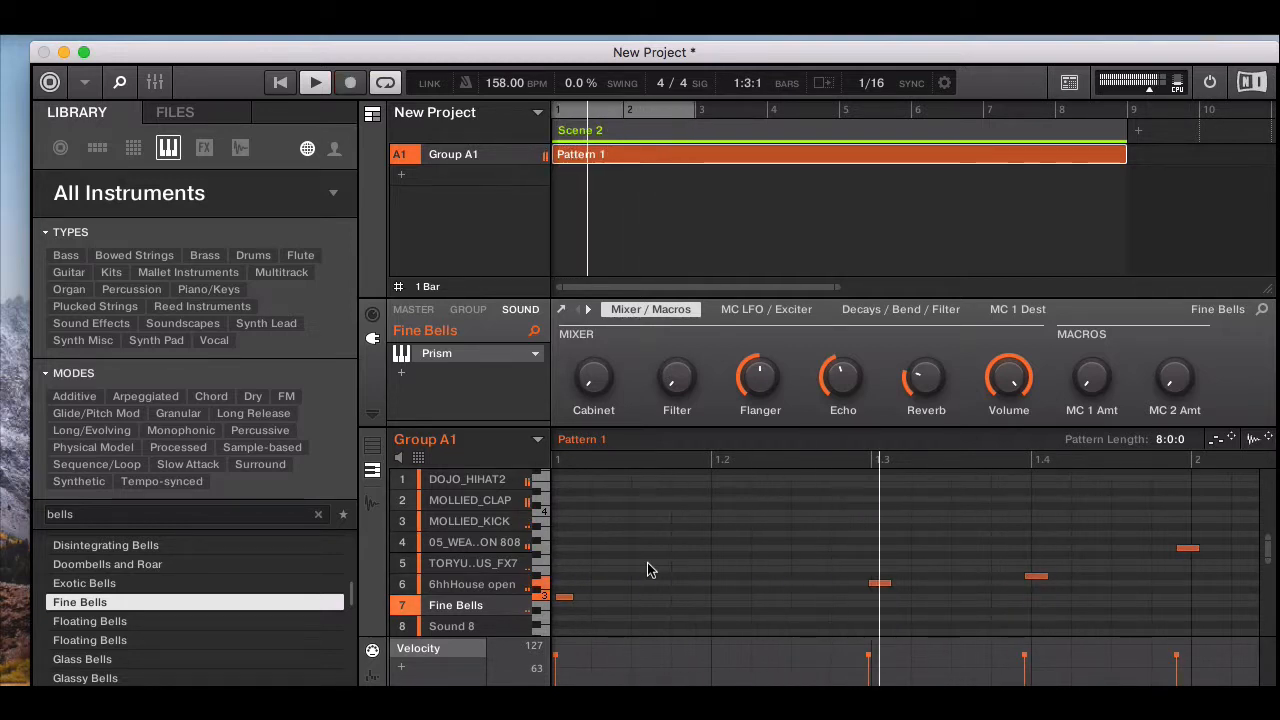
key("space")
key("Return")
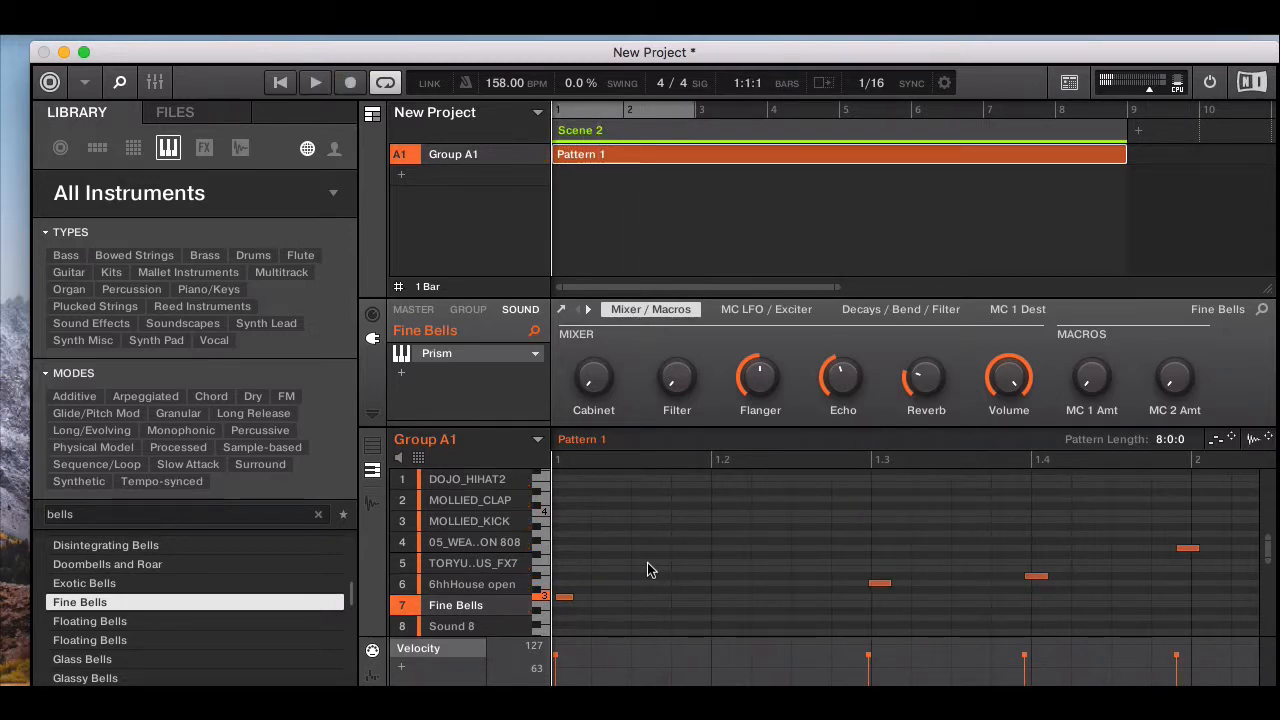
- Quantize the recorded Fine Bells notes by 50% and play the pattern back from the start
key("super+u")
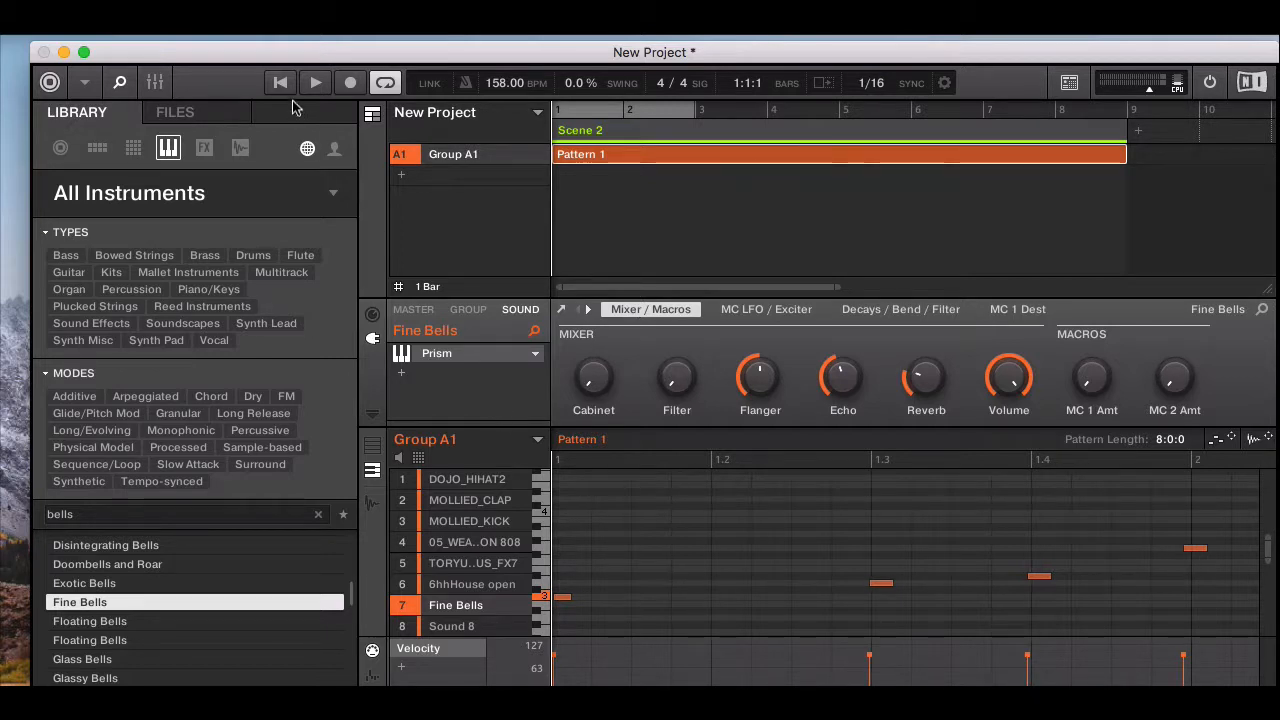
key("space")
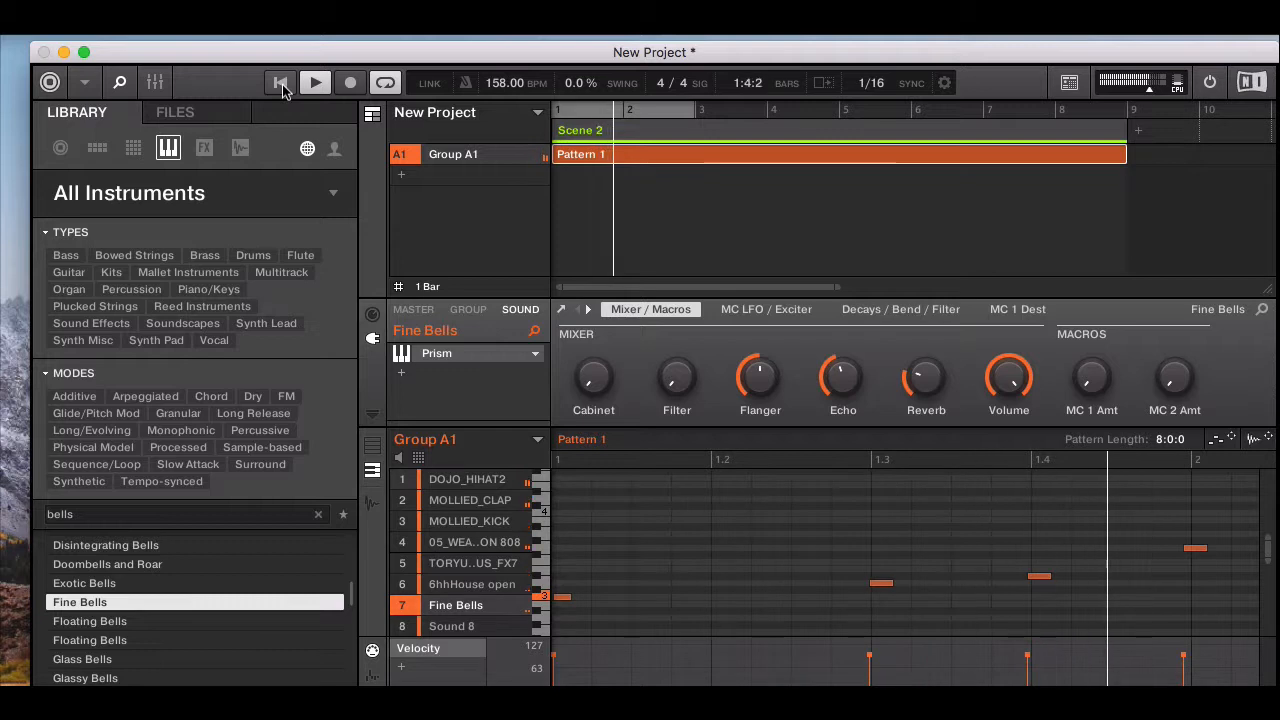
left_click(283, 87)
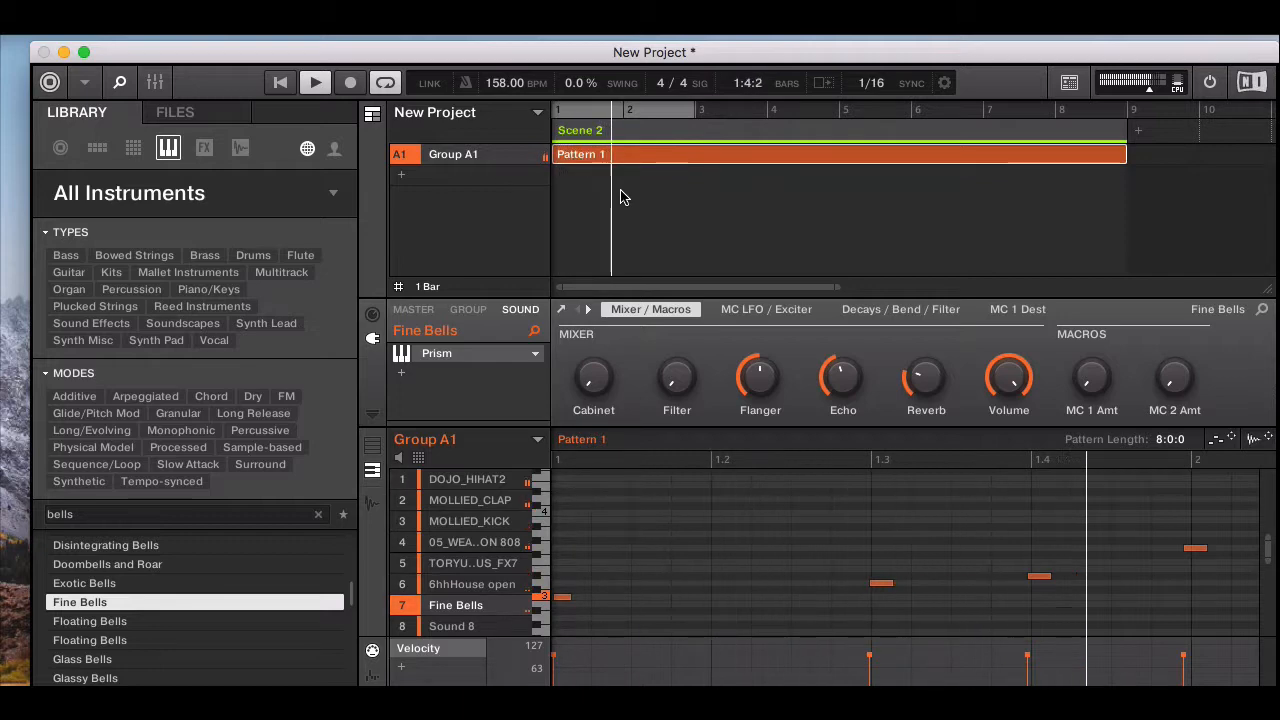
left_click(155, 82)
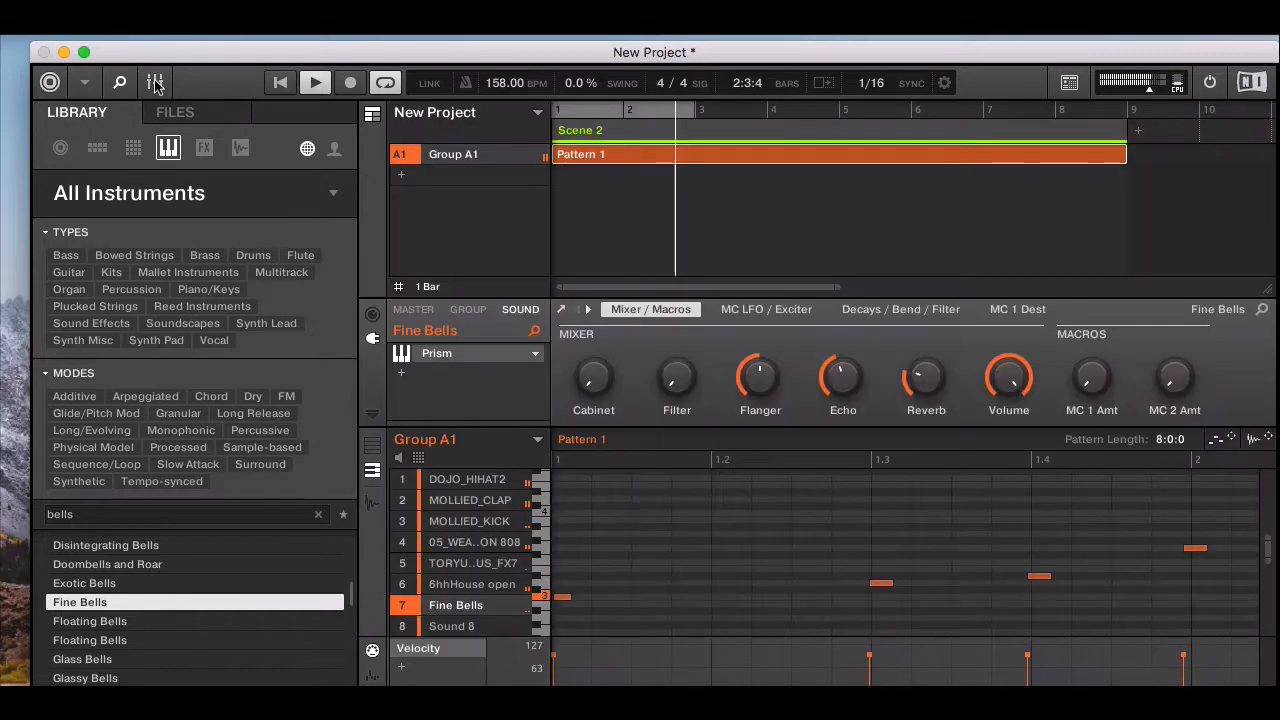
- Move the C4 bells note to halfway between beat 2.4 and bar 3, extend it to bar 3, and replay the pattern
left_click(155, 82)
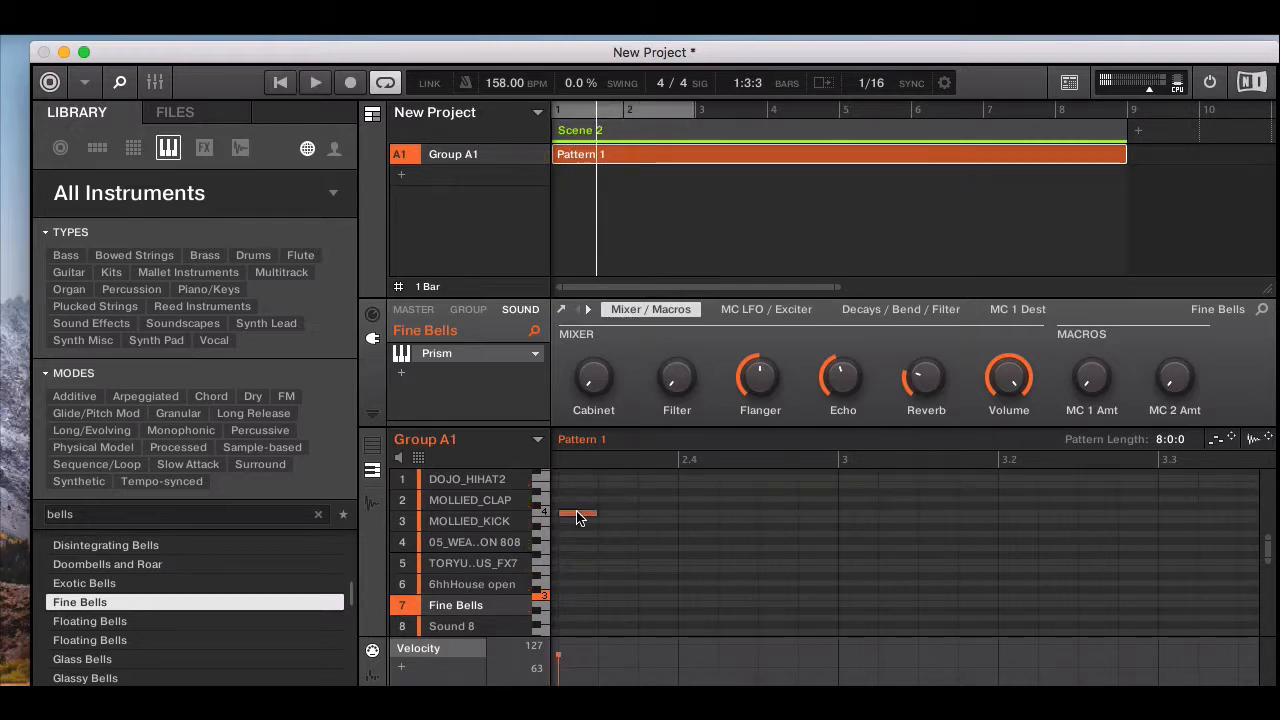
left_click_drag(772, 519, 786, 511)
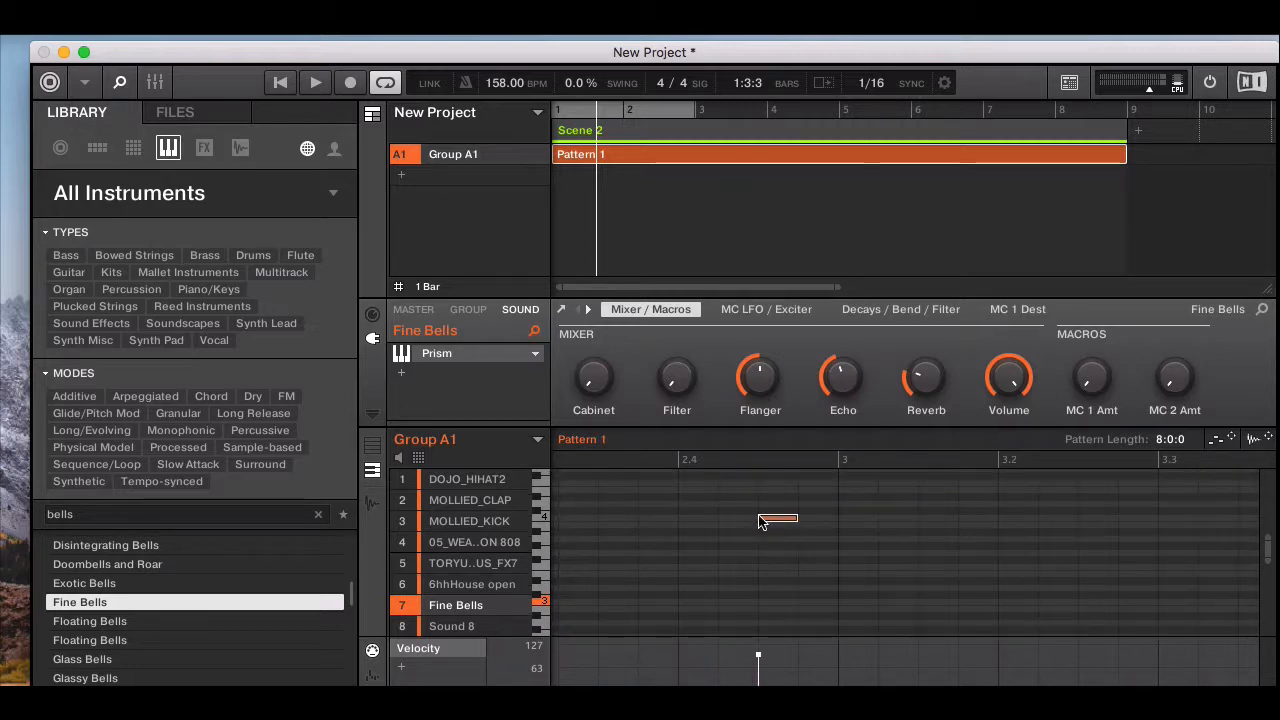
left_click(280, 83)
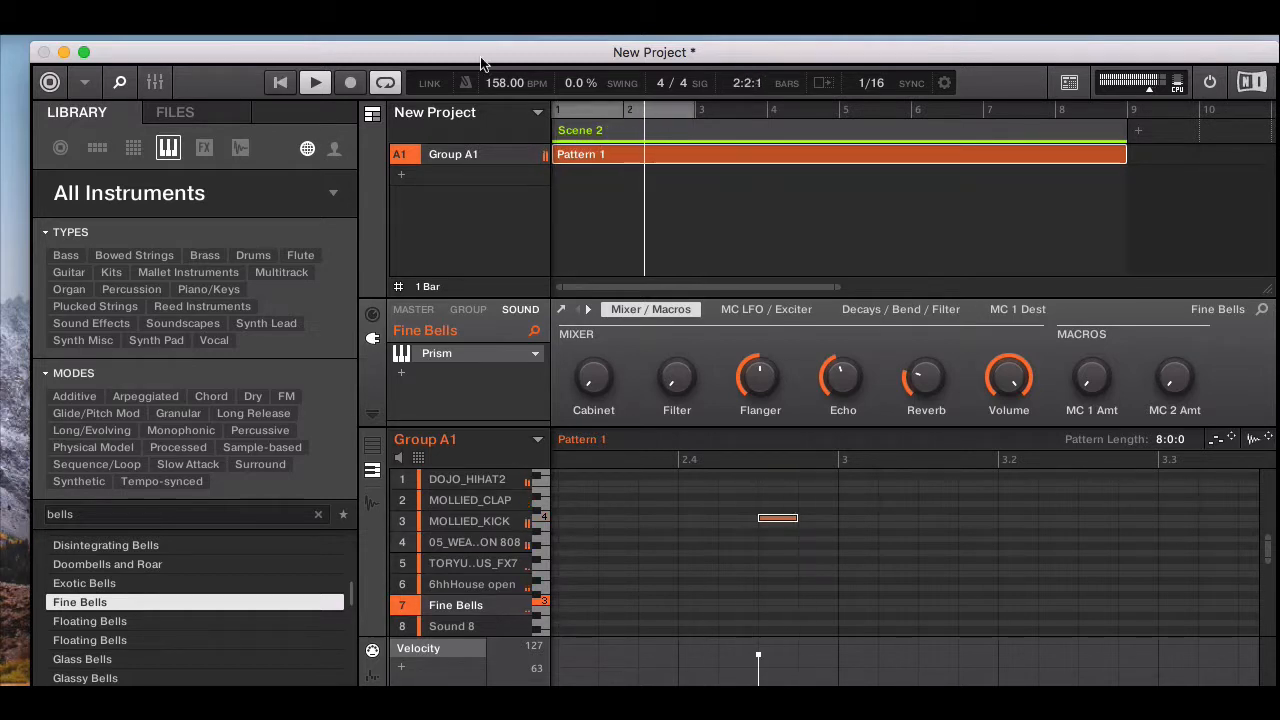
left_click_drag(771, 520, 795, 521)
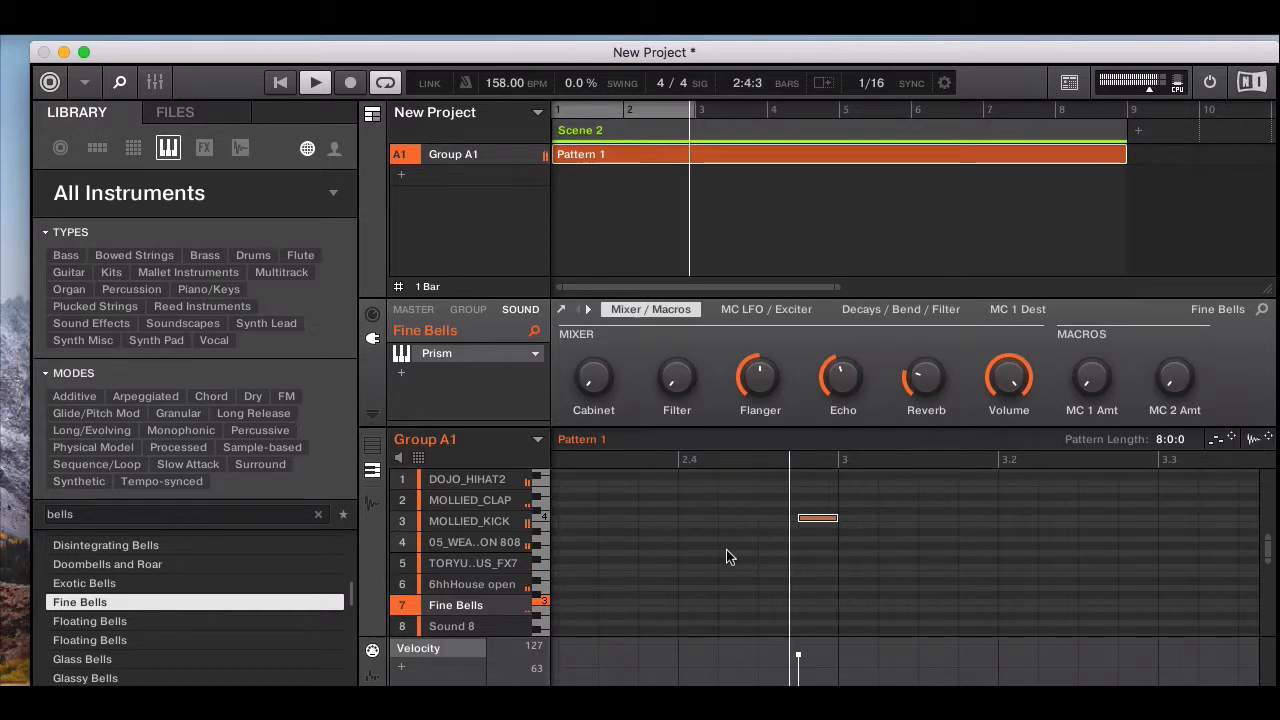
left_click_drag(795, 521, 837, 521)
left_click(749, 523)
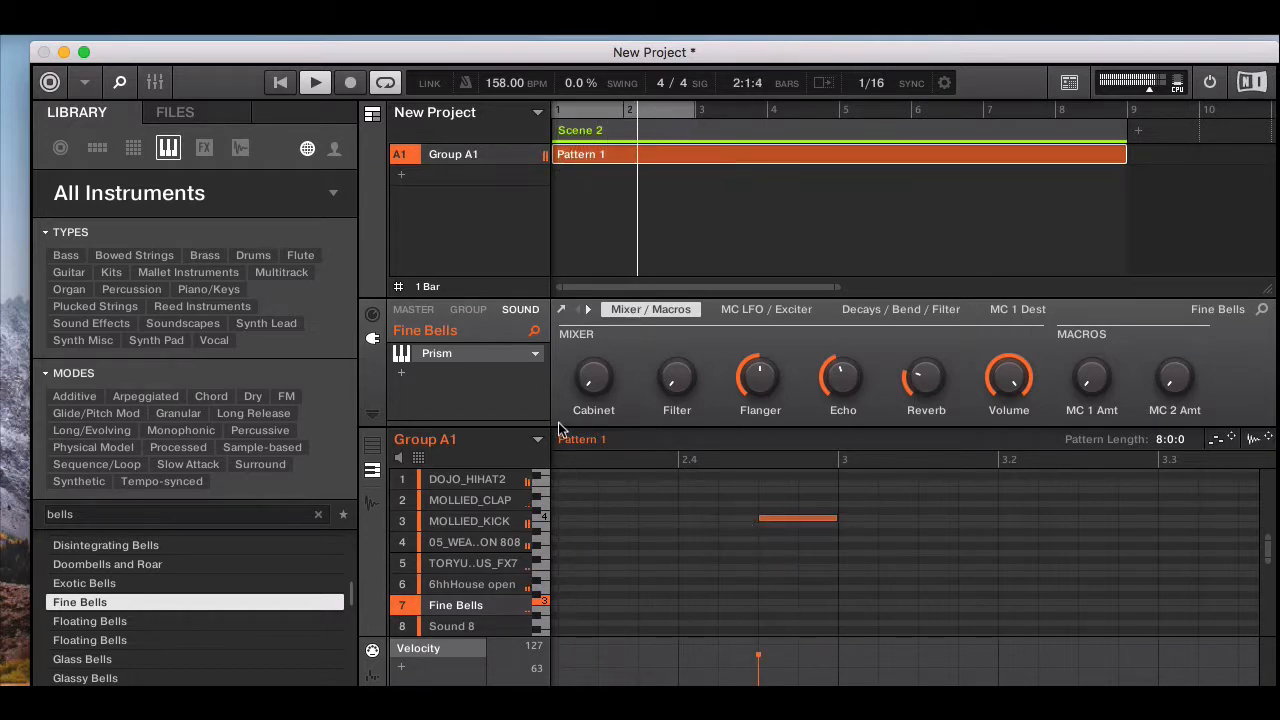
- Check the channel levels in the mixer during playback, return to the arrangement, and stop playback
left_click(155, 82)
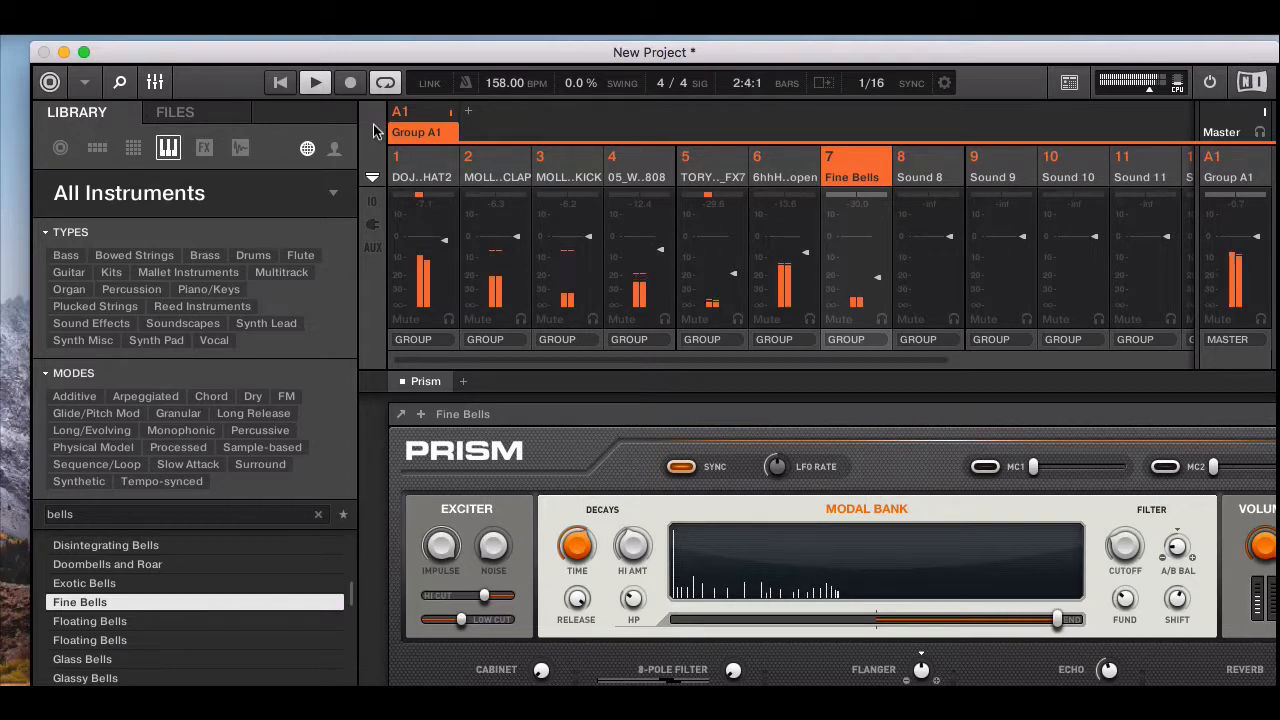
left_click(156, 81)
left_click(315, 84)
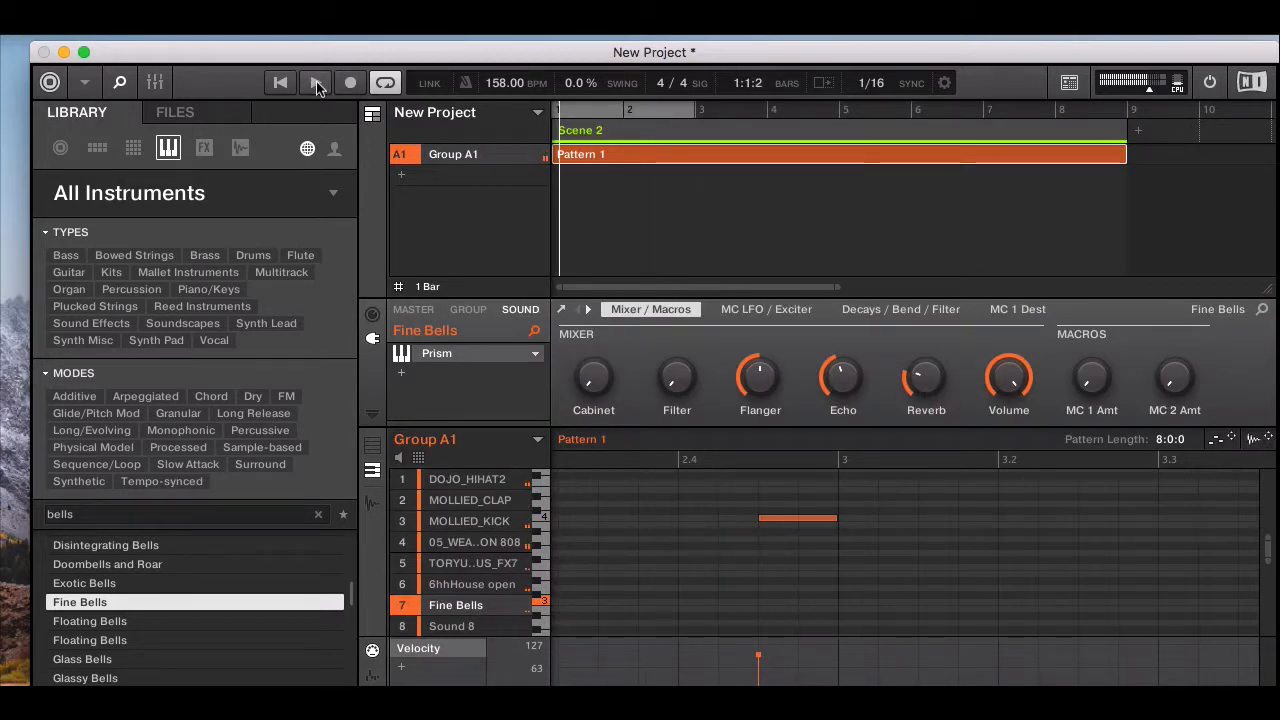
- Browse the sample files in the hexatoni trap 158 march 2018 Samples folder down to TORYUS_BONUS_FX7.wav
left_click(207, 112)
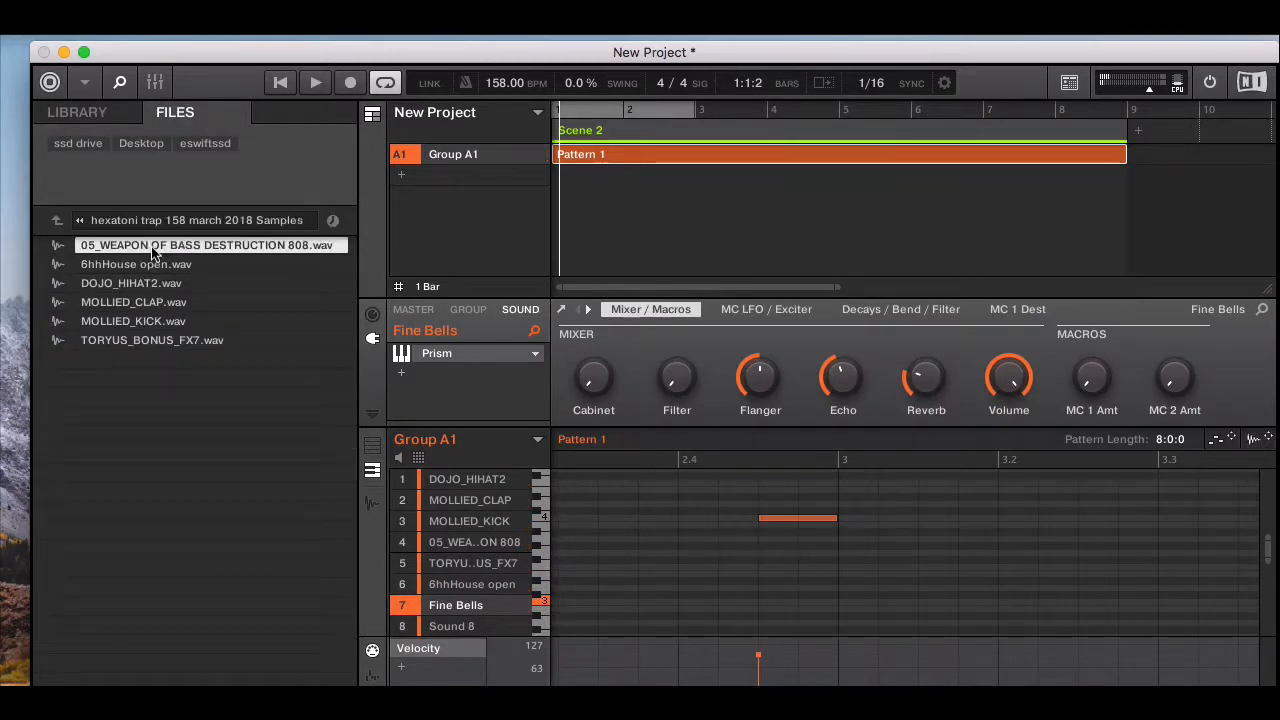
key("Down")
key("Down")
key("Down")
key("Down")
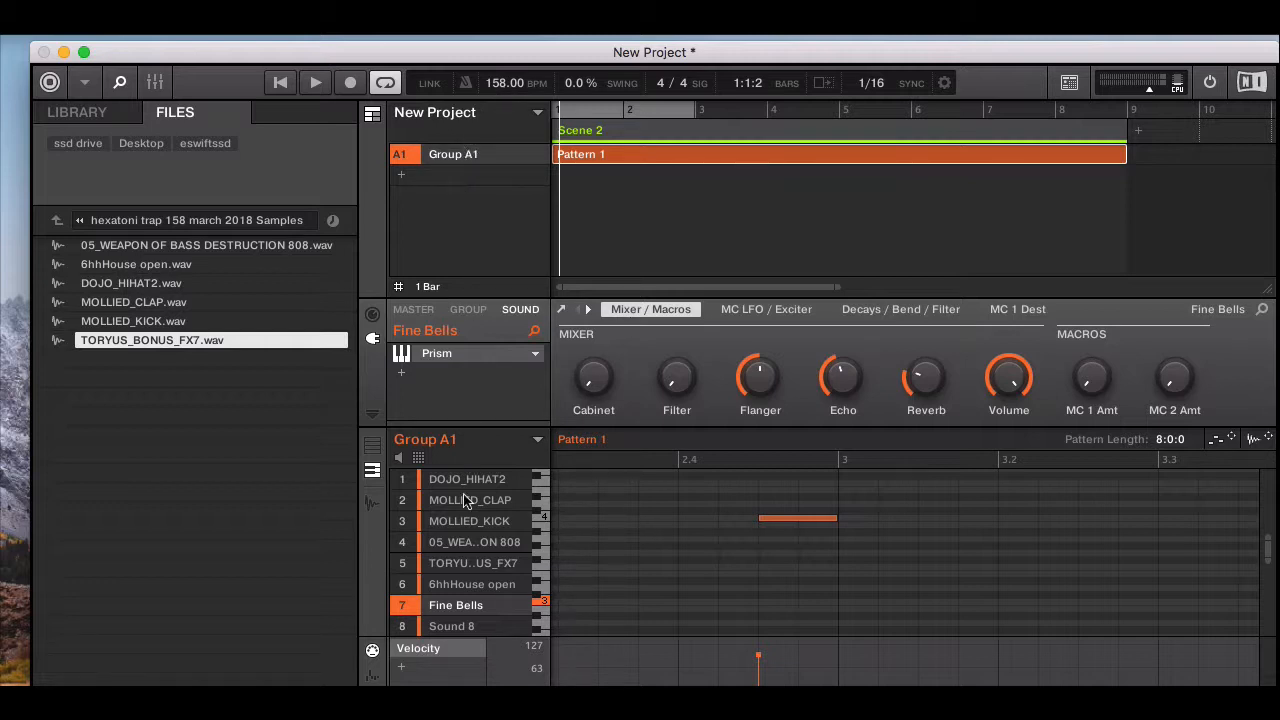
- Review the master effects chain in the mixer, restart playback from the beginning, and return to the arrangement
scroll(463, 500, "down", 5)
scroll(455, 537, "up", 5)
left_click(410, 310)
left_click(155, 84)
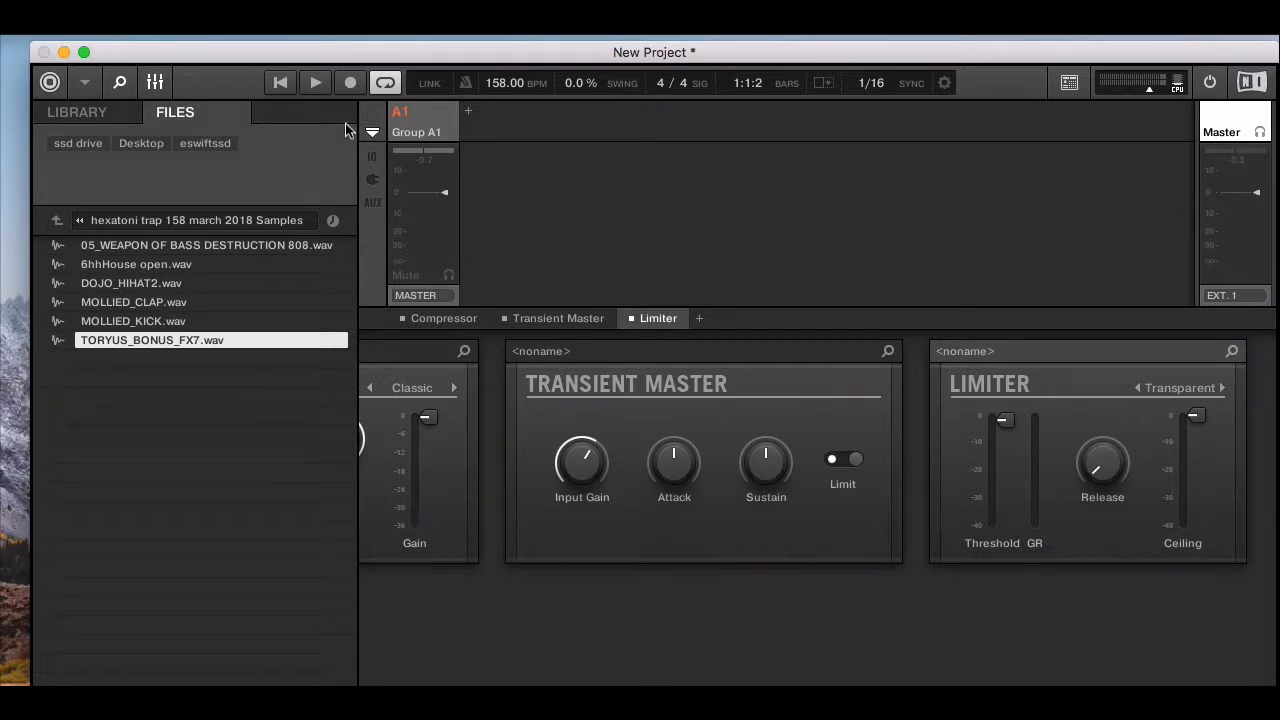
left_click(280, 84)
left_click(153, 86)
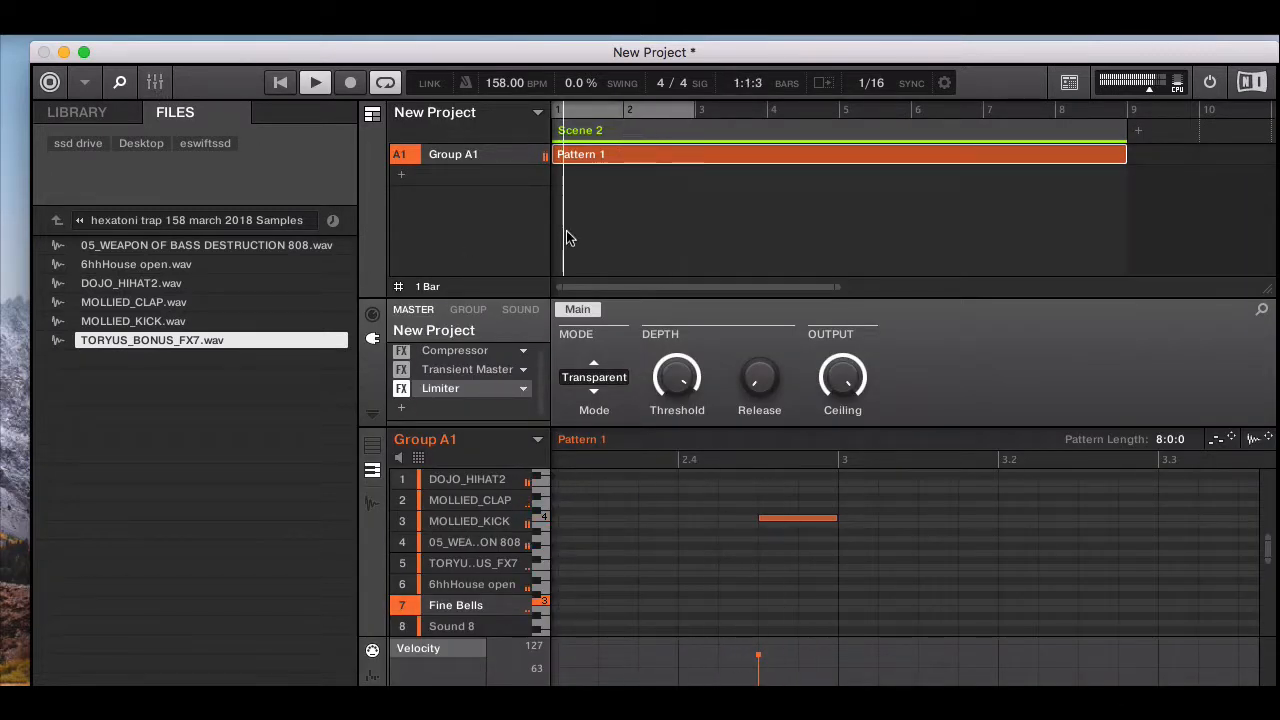
- Show the Fine Bells sound's settings, mute Fine Bells, and briefly mute and unmute DOJO_HIHAT2 during playback
left_click(524, 311)
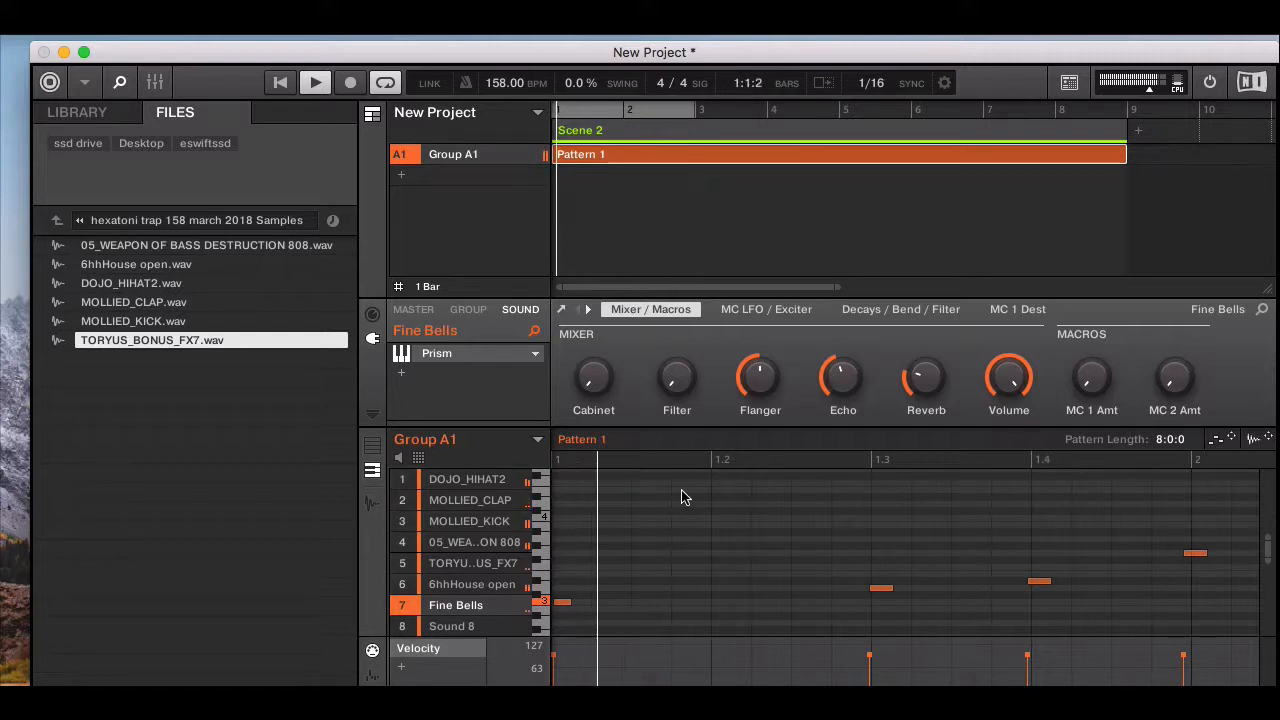
left_click(403, 612)
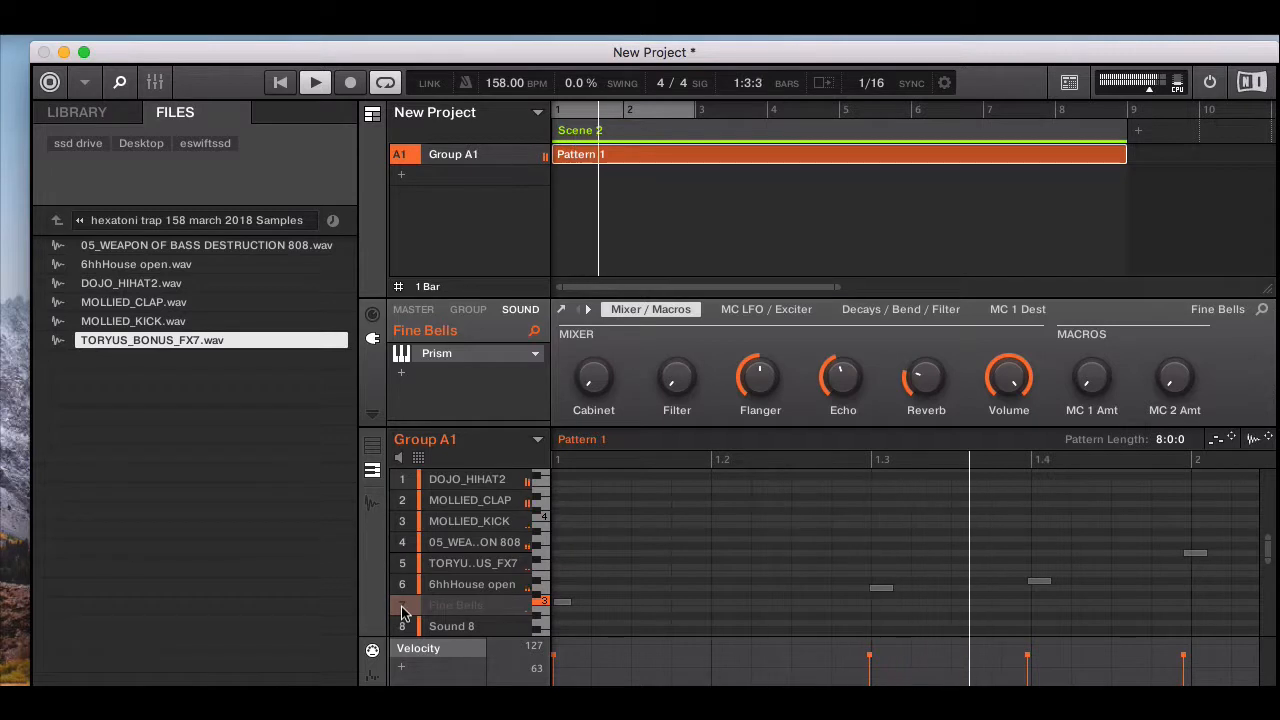
left_click(405, 484)
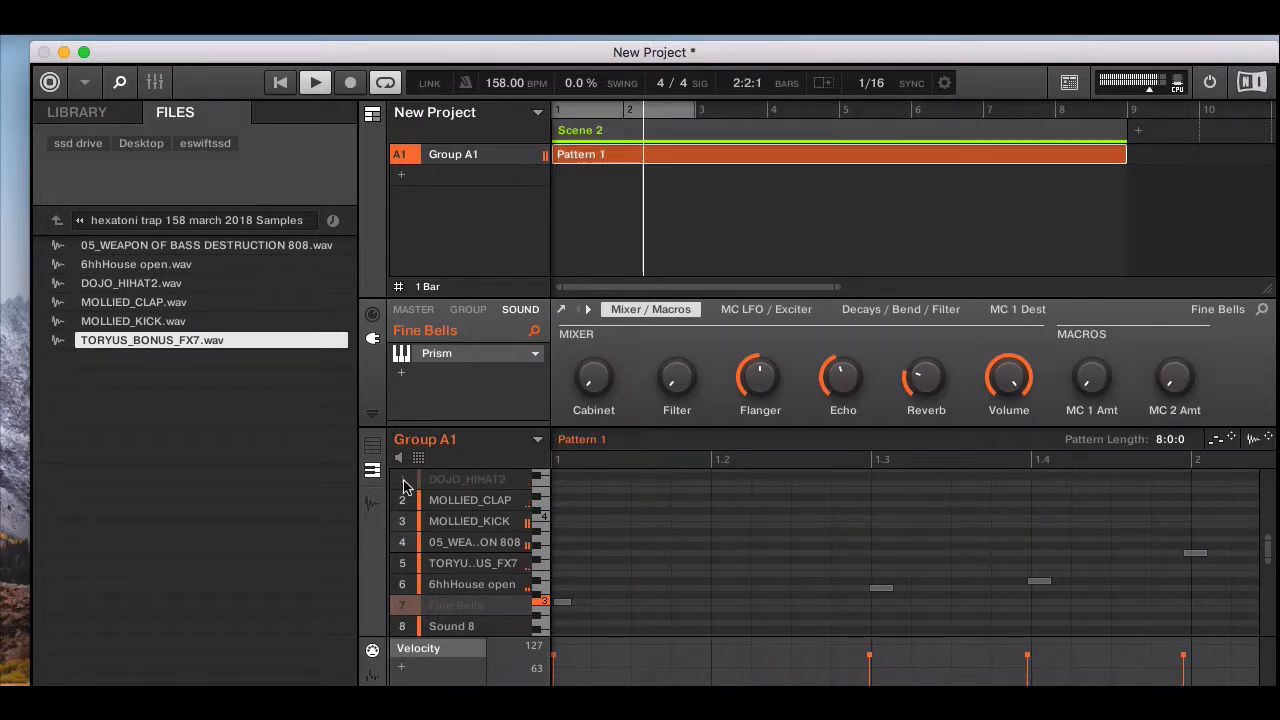
left_click(405, 484)
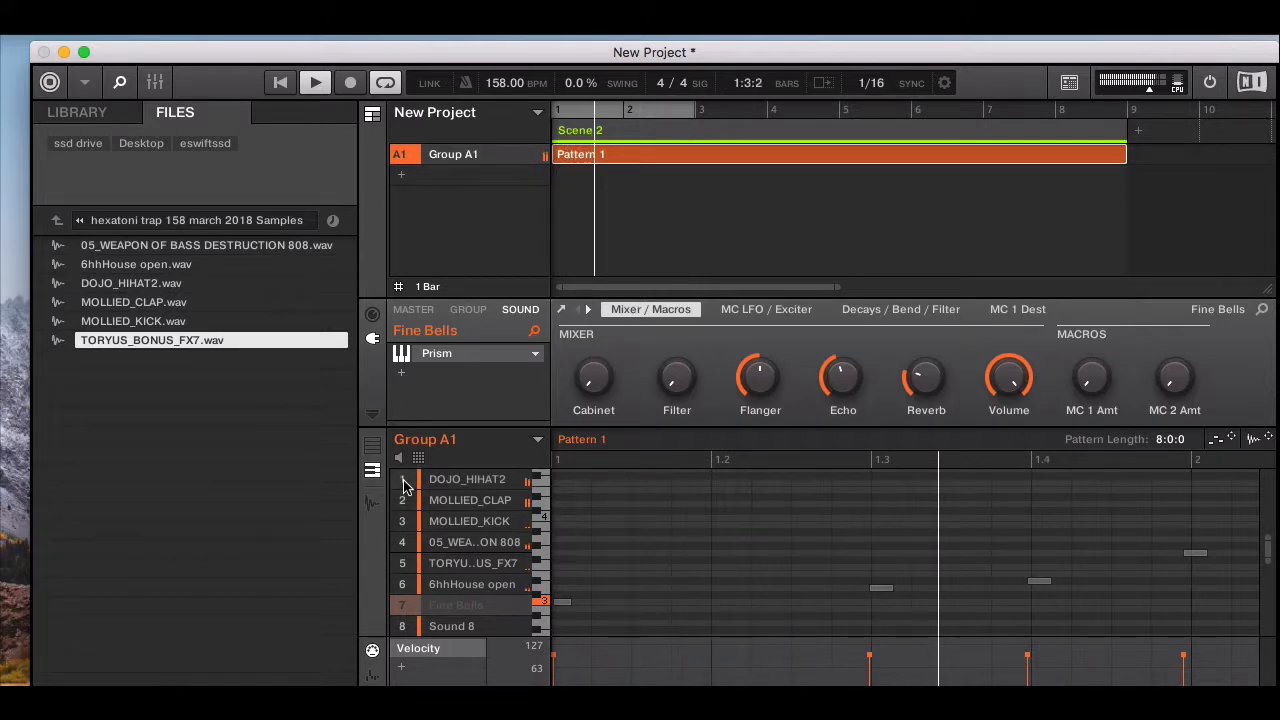